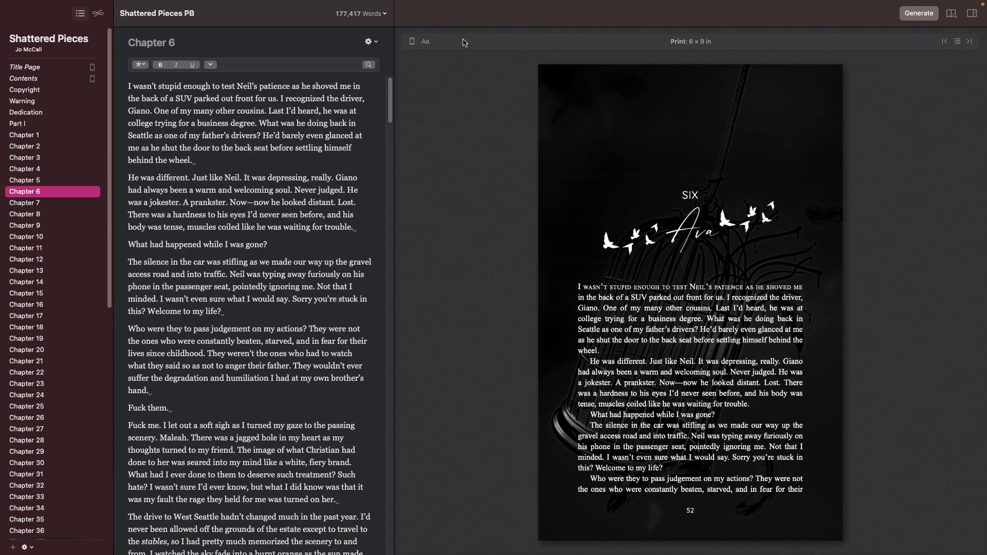
# Preview Chapter 1 as a Kindle Fire ebook and view Chapter 3 in the same preview
pyautogui.click(41, 136)
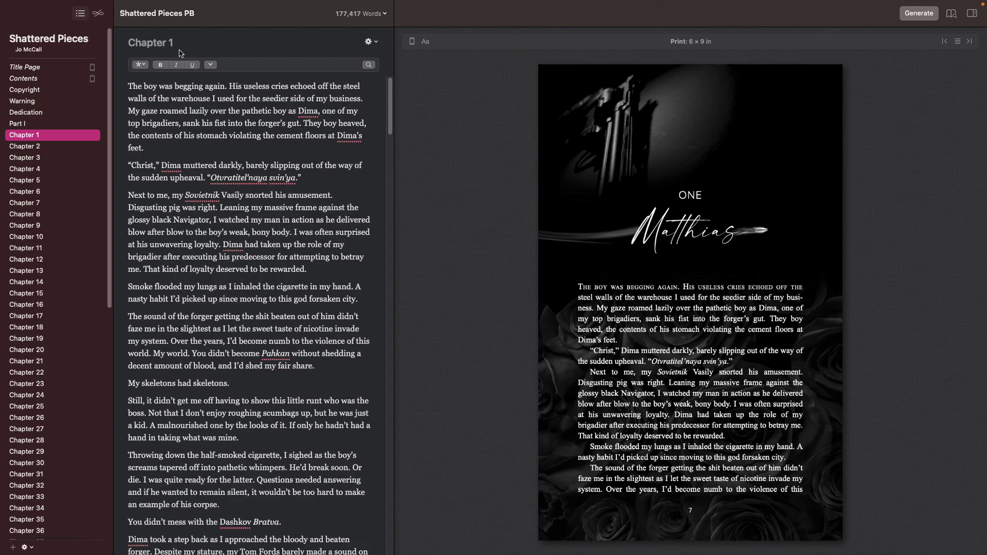
pyautogui.click(412, 41)
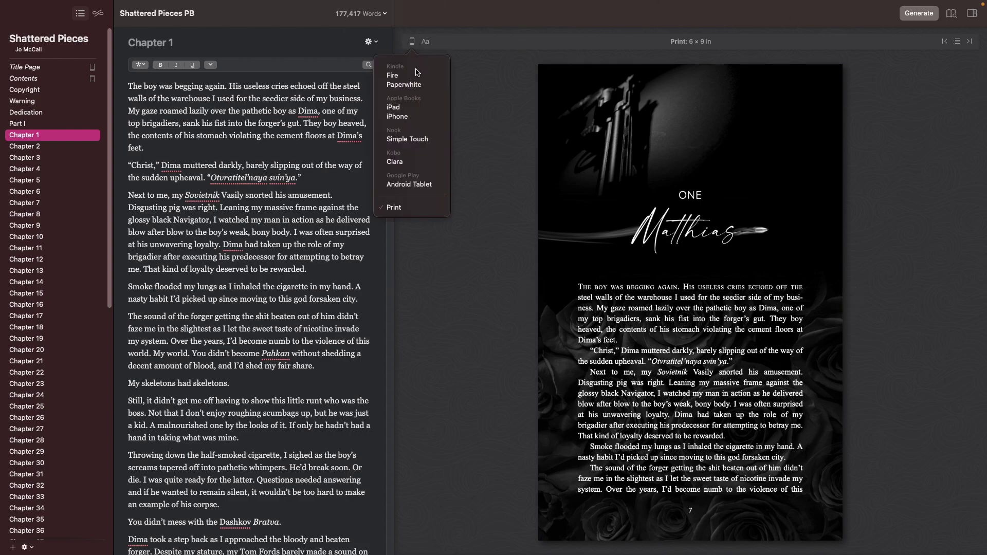
pyautogui.click(412, 76)
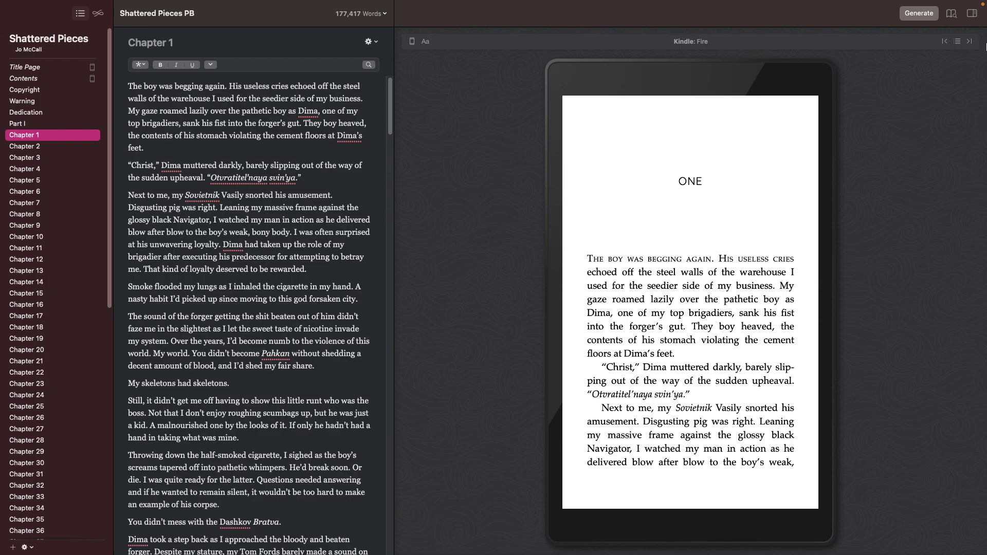
pyautogui.click(7, 158)
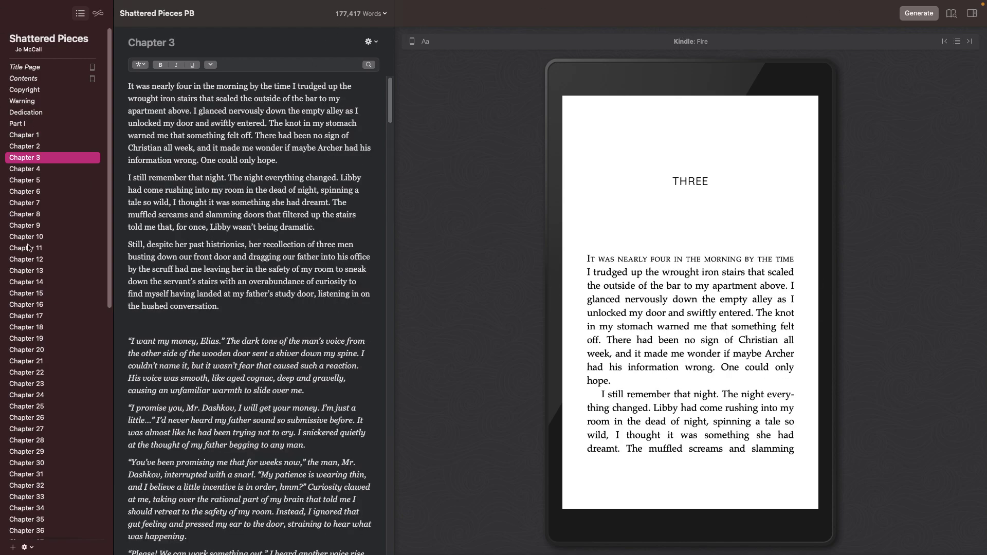
pyautogui.moveTo(83, 1)
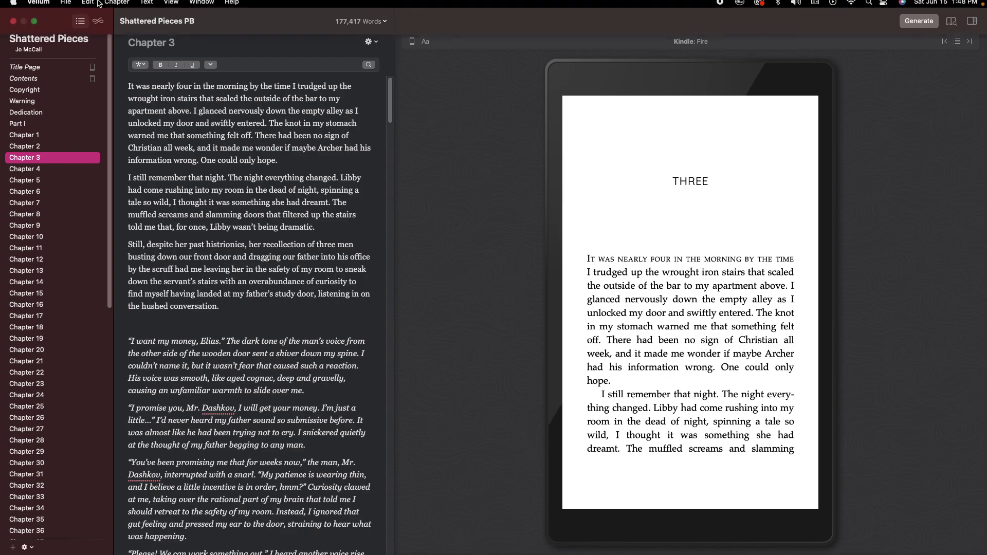
pyautogui.click(64, 6)
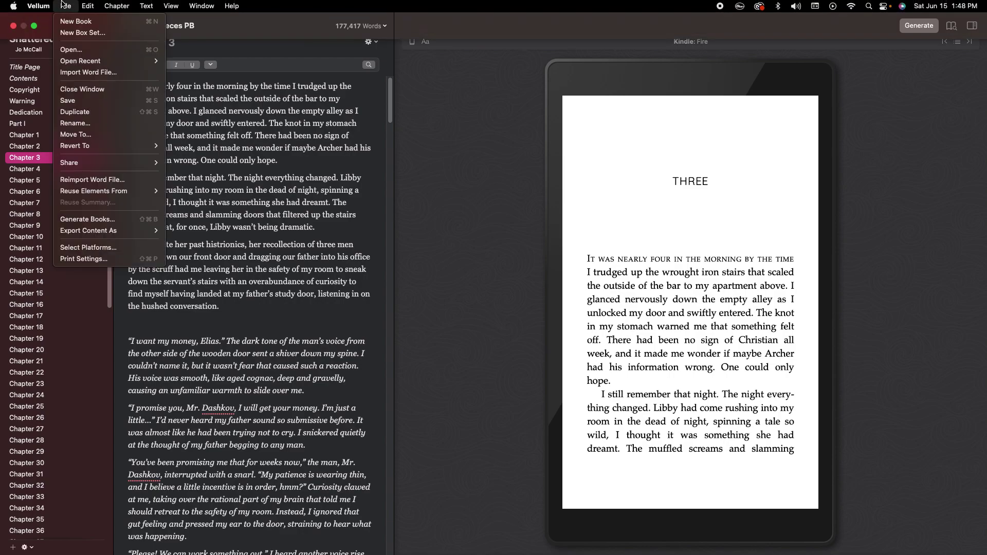
pyautogui.click(523, 215)
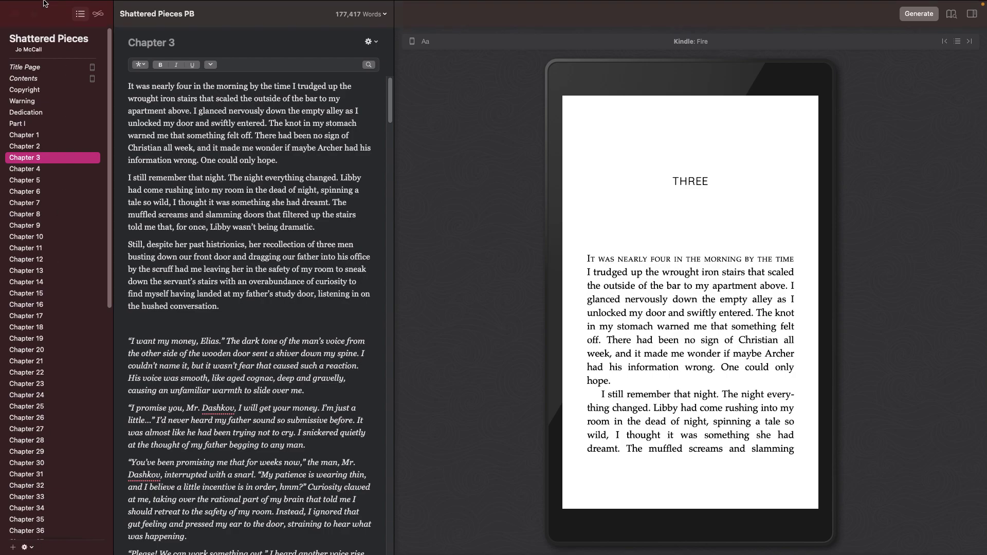
# Browse chapters 16, 19 and 6 and the Copyright page in the book's contents
pyautogui.click(61, 304)
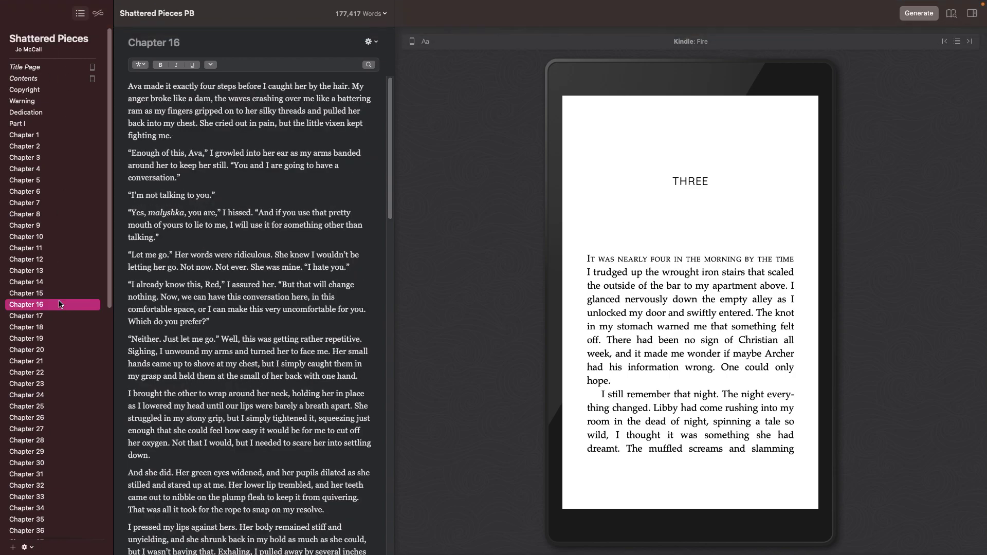
pyautogui.click(52, 337)
pyautogui.click(42, 192)
pyautogui.click(53, 93)
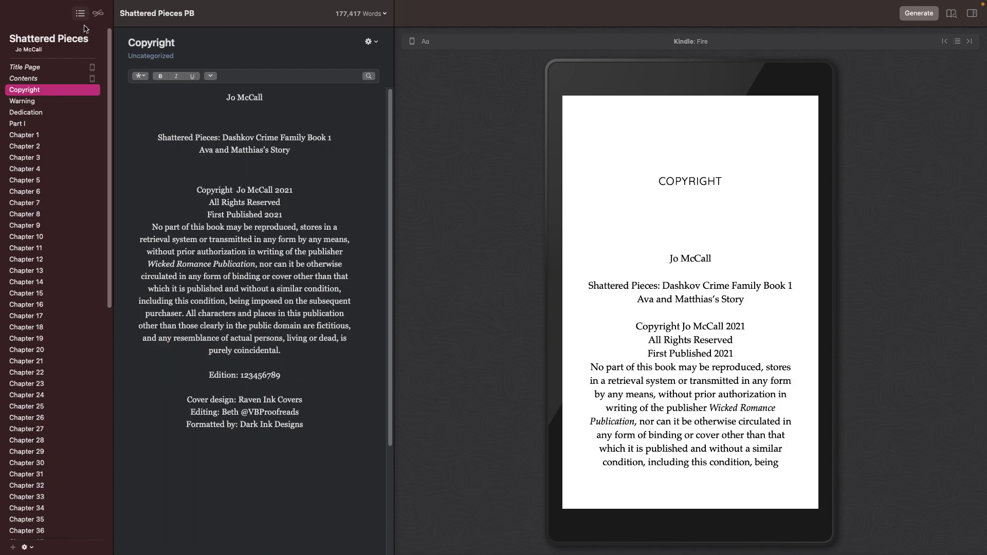
# View the available book styles and the heading options of the Copyright page
pyautogui.click(97, 13)
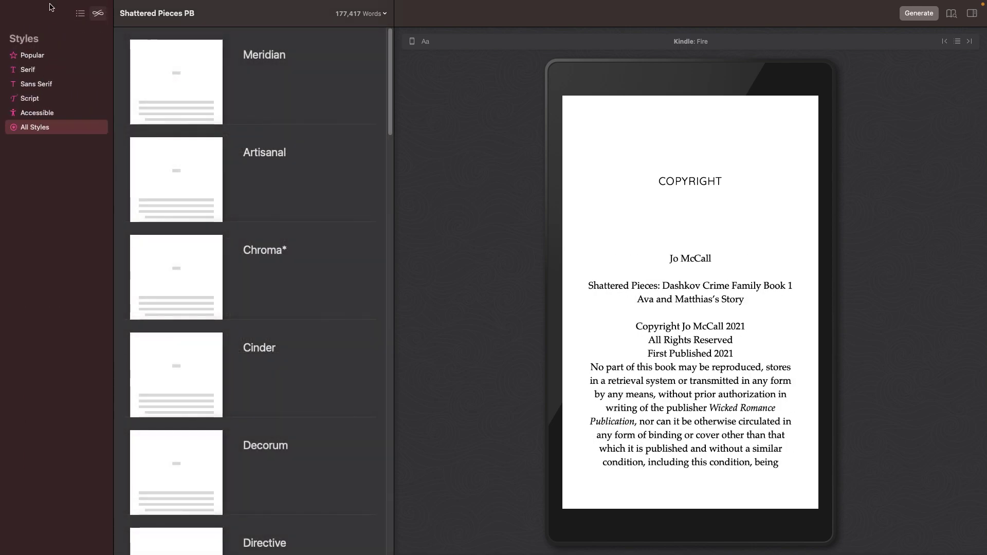
pyautogui.click(80, 13)
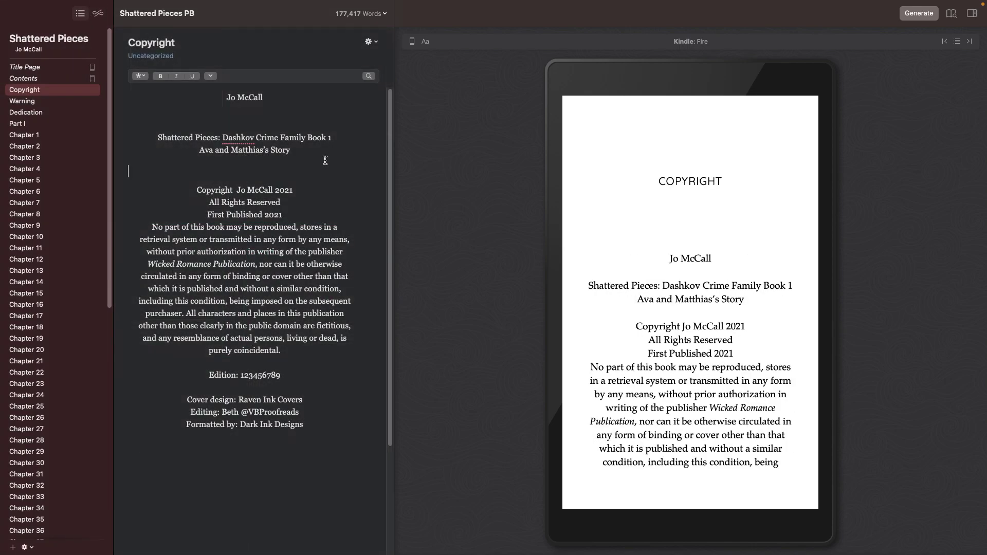
pyautogui.scroll(-5, 385, 257)
pyautogui.click(371, 41)
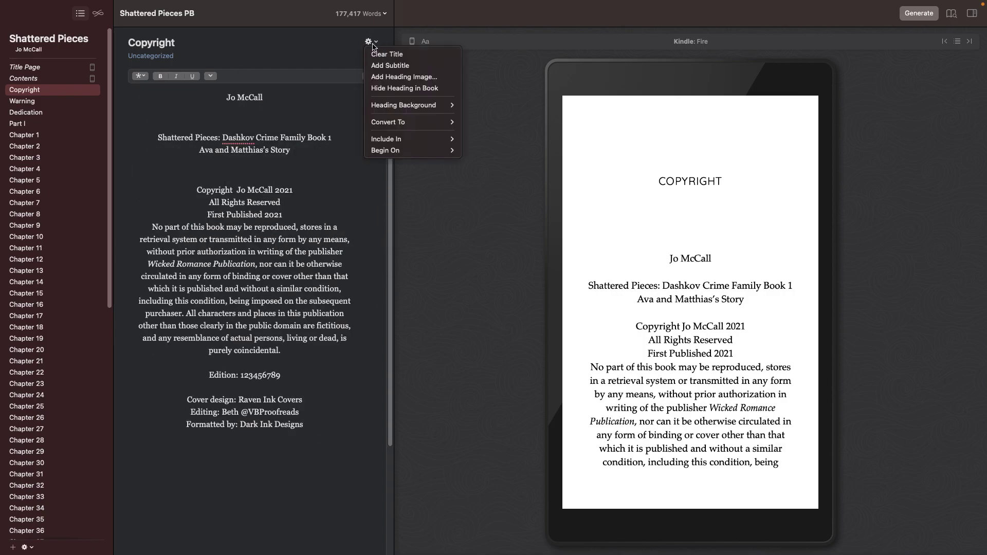
pyautogui.click(340, 238)
# Widen the text editor for Chapter 6 and page forward through the chapter's Kindle Fire preview
pyautogui.click(25, 192)
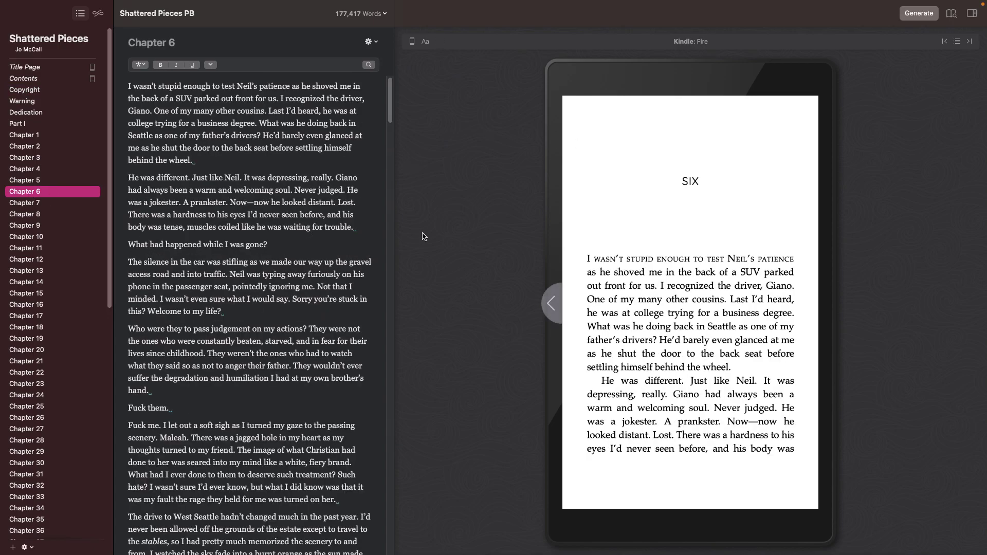
pyautogui.moveTo(394, 238); pyautogui.dragTo(486, 239)
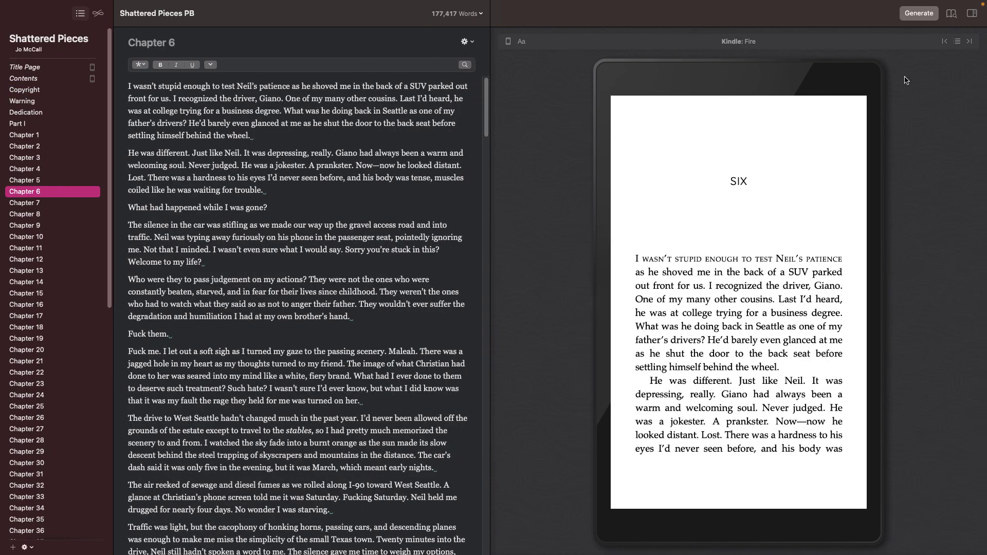
pyautogui.click(885, 303)
pyautogui.click(885, 304)
pyautogui.click(885, 304)
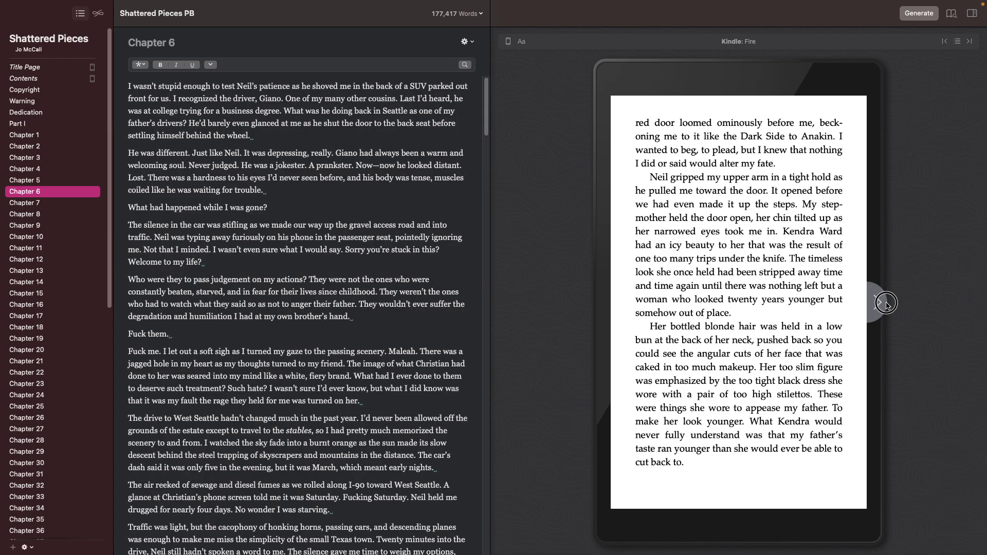
pyautogui.click(886, 304)
# Switch the preview to Print and leaf back through it by page and by chapter
pyautogui.click(508, 41)
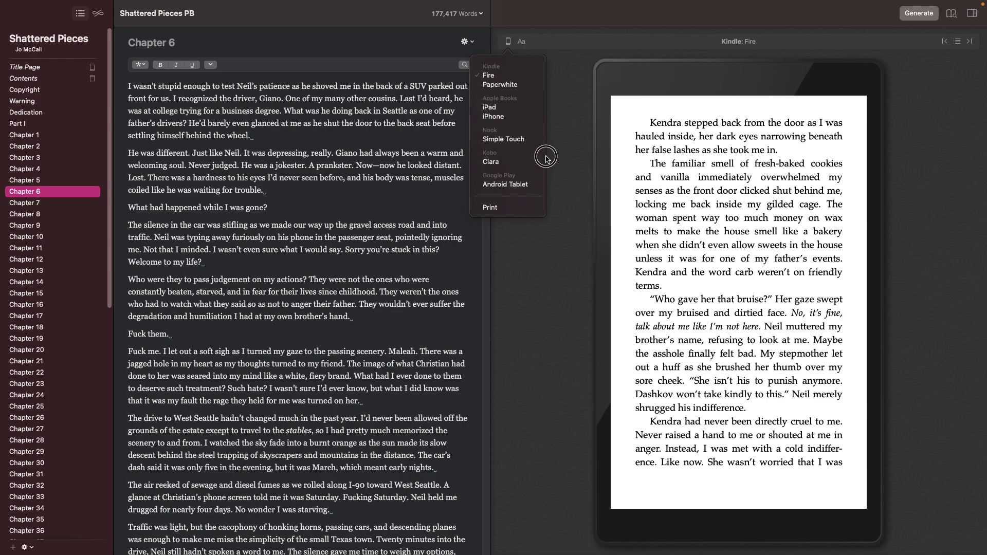
pyautogui.click(491, 208)
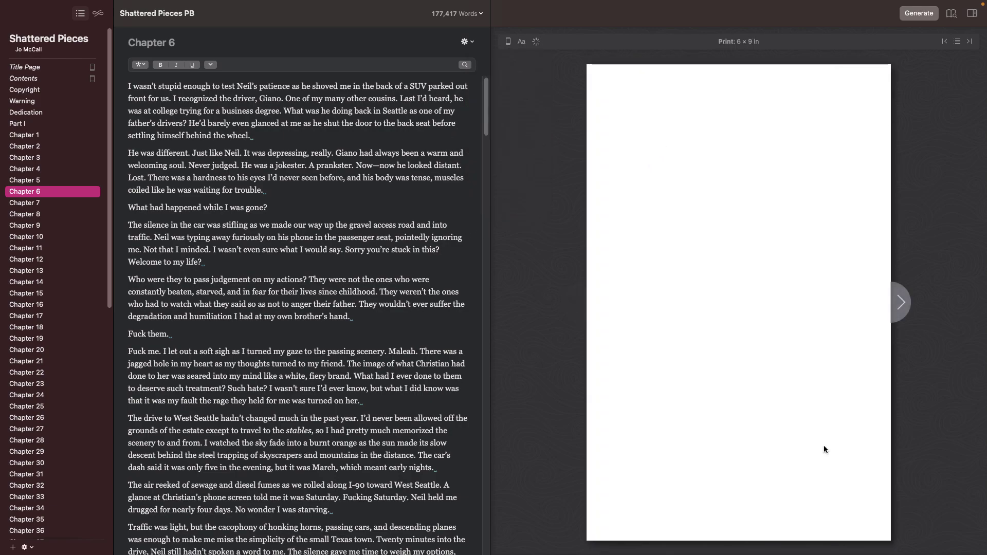
pyautogui.click(581, 313)
pyautogui.click(584, 315)
pyautogui.click(584, 315)
pyautogui.click(579, 306)
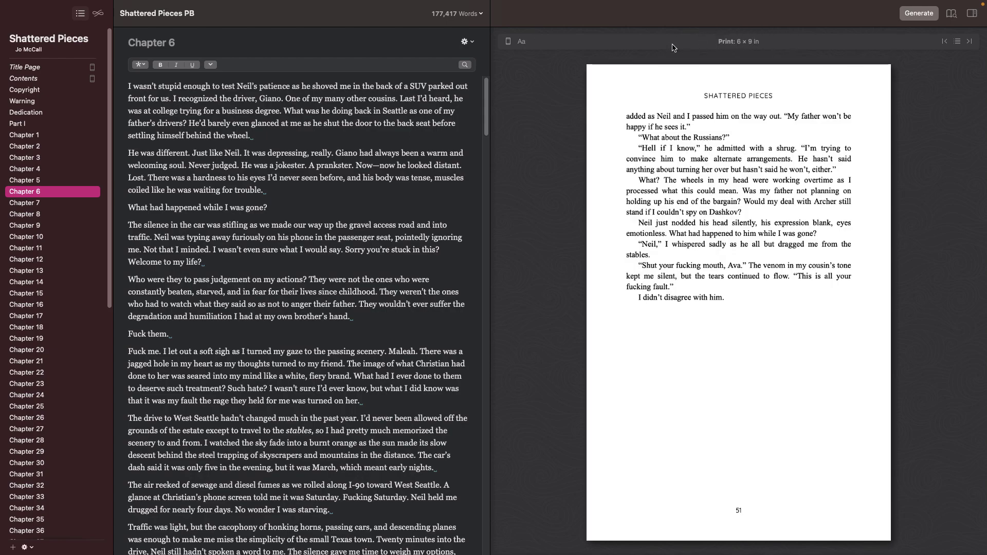
pyautogui.click(944, 44)
pyautogui.click(958, 42)
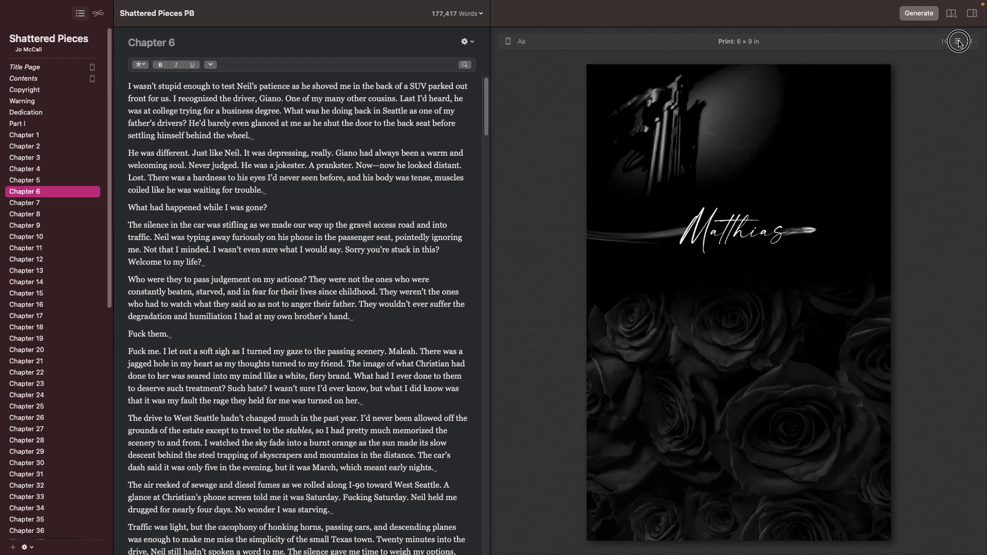
pyautogui.click(153, 396)
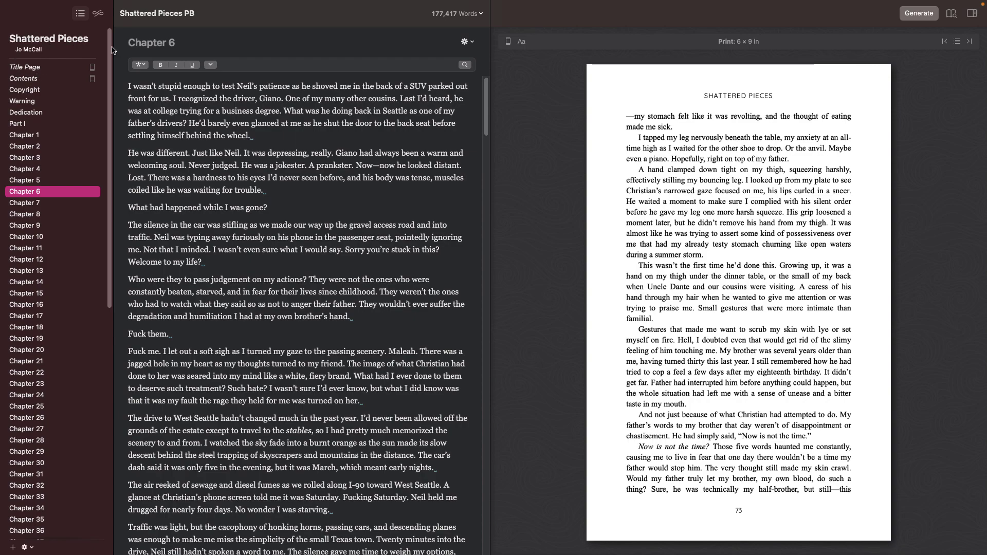
# Open the book's title information and examine the author's first and last name fields
pyautogui.click(57, 45)
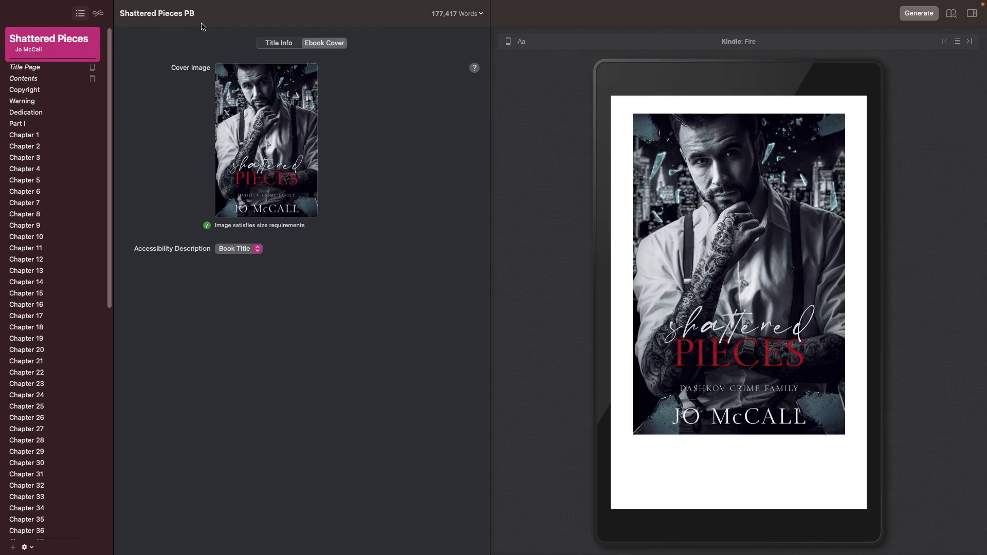
pyautogui.click(285, 43)
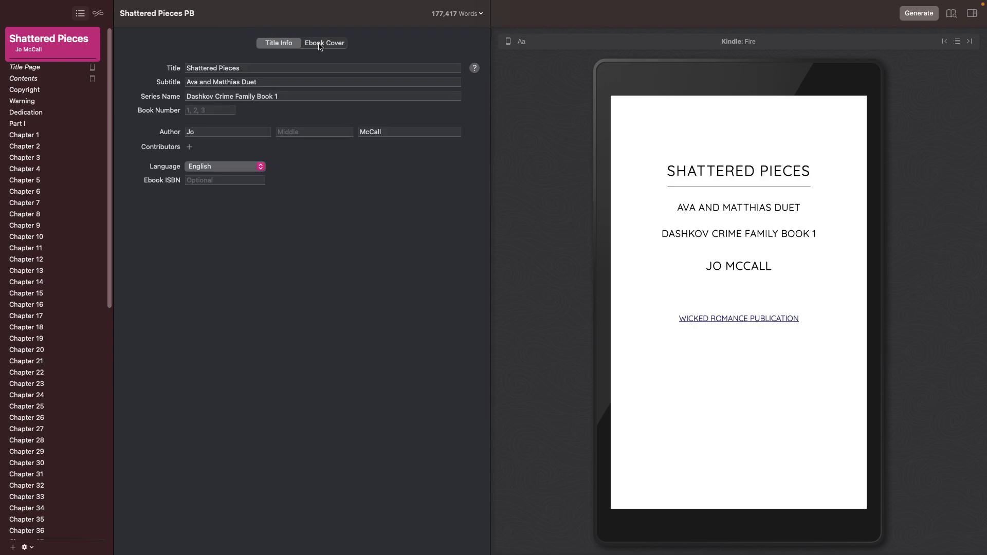
pyautogui.click(203, 132)
pyautogui.click(402, 129)
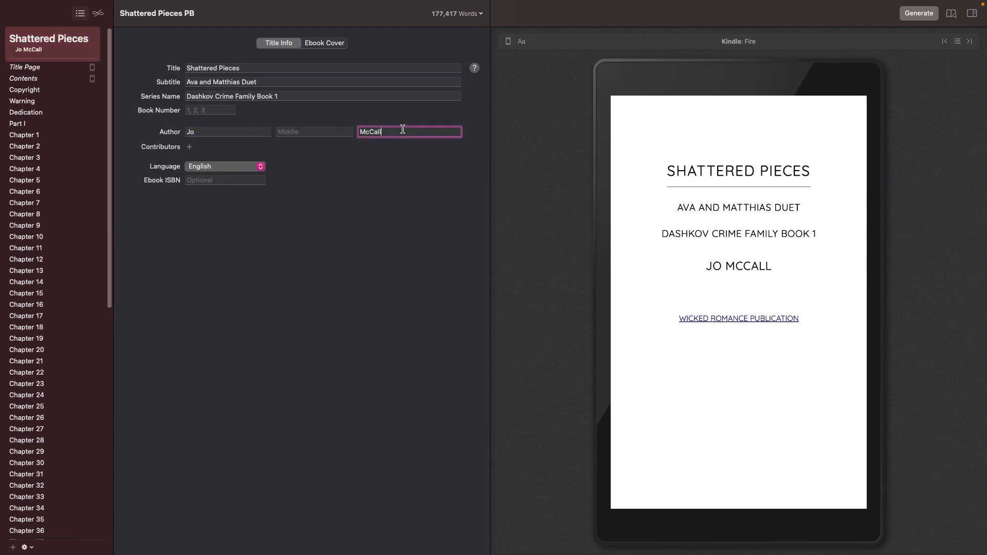
pyautogui.click(242, 129)
pyautogui.click(379, 132)
pyautogui.doubleClick(379, 132)
pyautogui.click(227, 132)
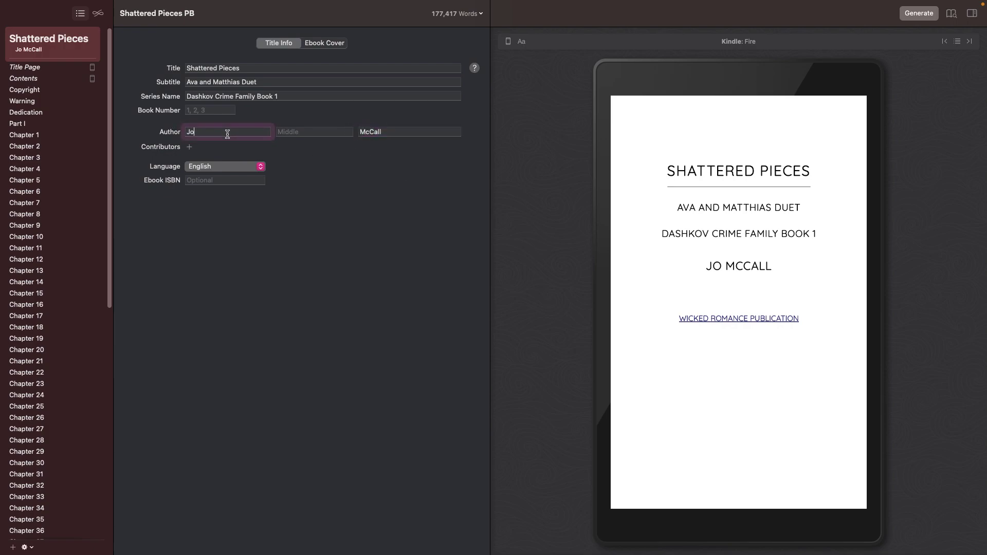
pyautogui.click(426, 132)
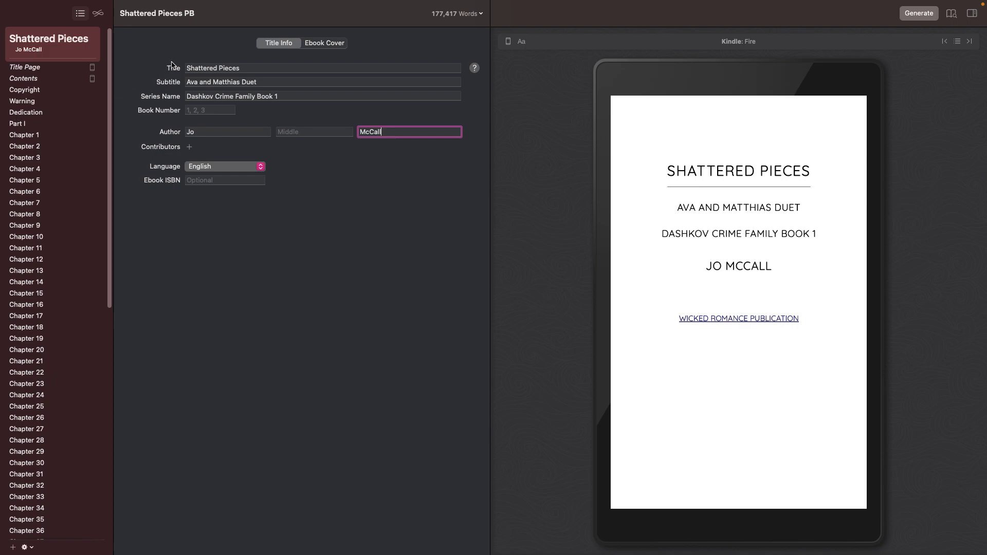
# Examine the title, series name and subtitle fields and the book's ebook cover
pyautogui.click(191, 70)
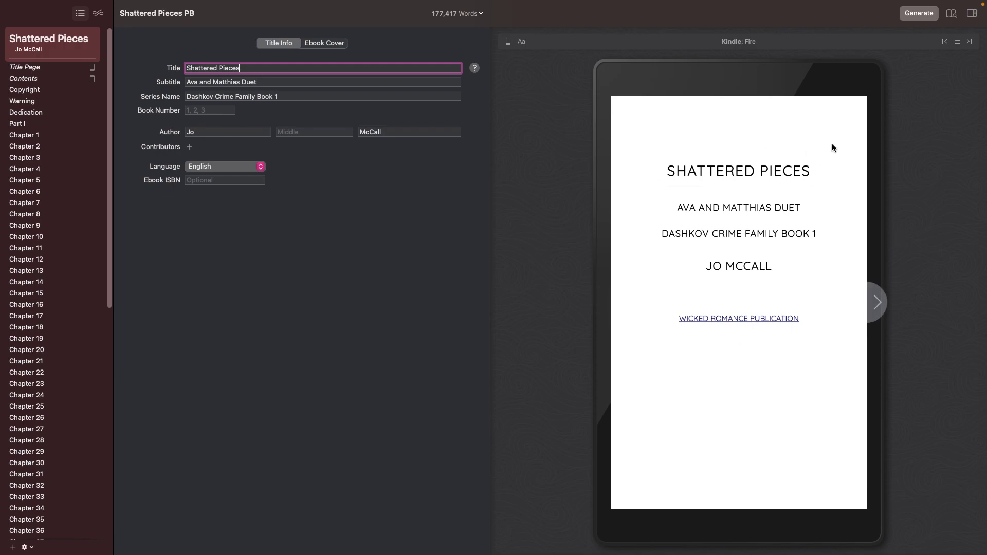
pyautogui.click(262, 95)
pyautogui.click(302, 81)
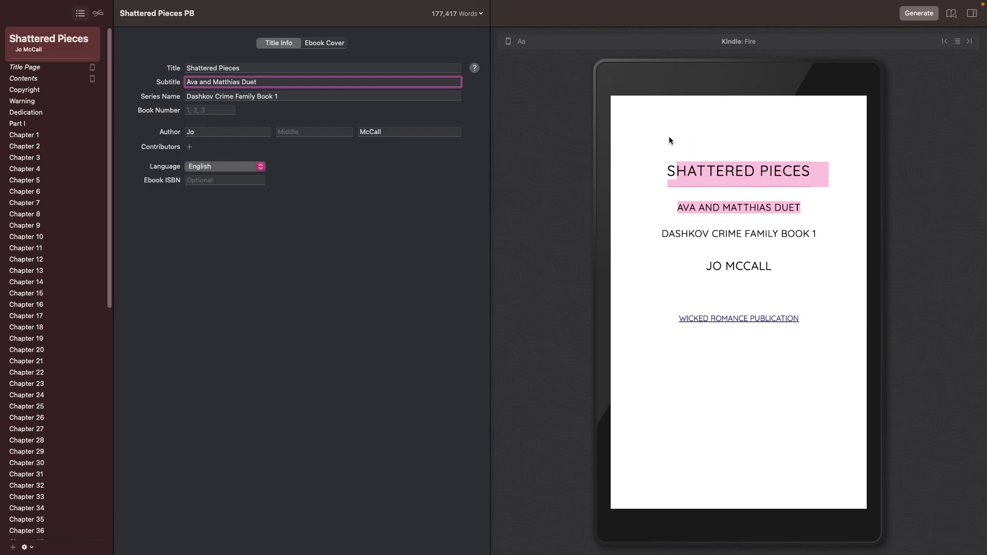
pyautogui.click(339, 45)
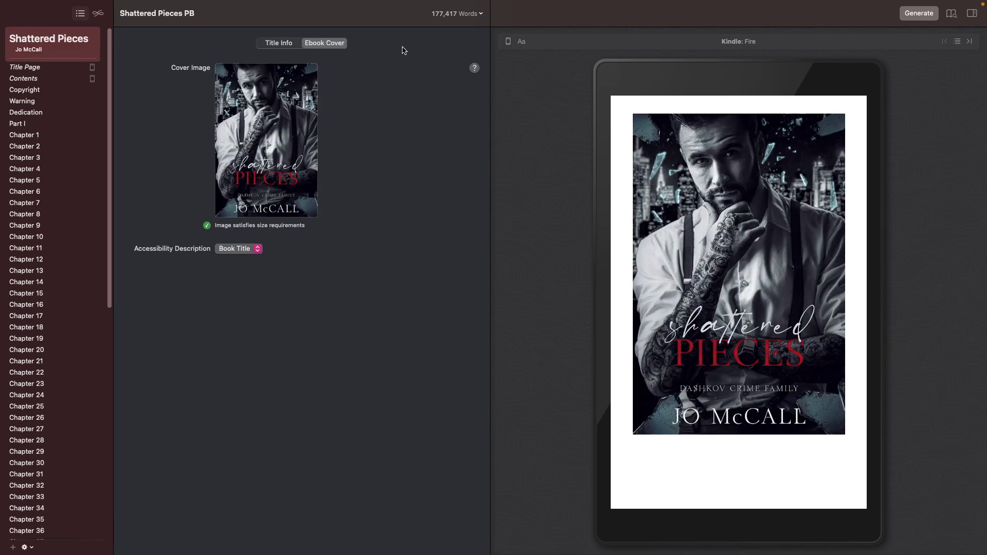
pyautogui.click(278, 44)
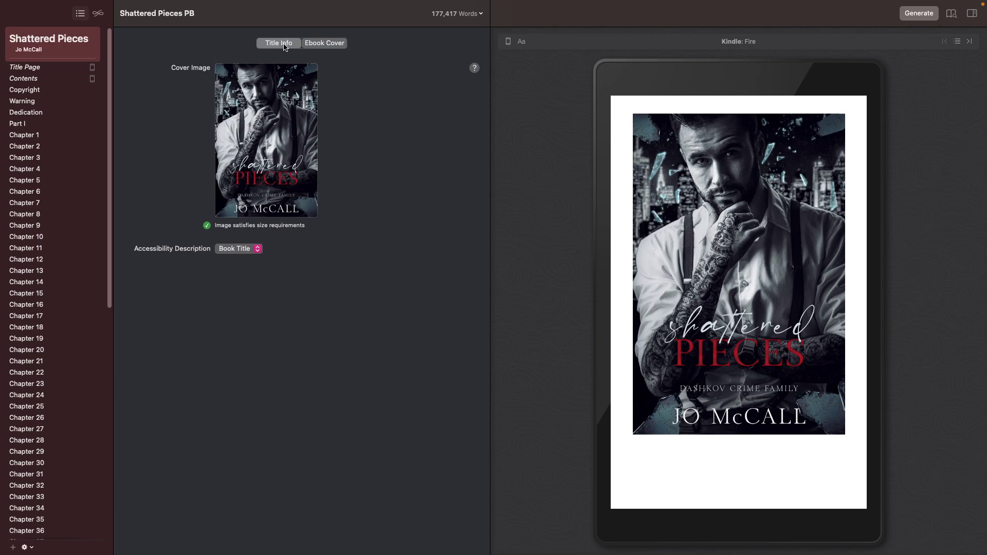
# Test the publisher link from the title page preview in Chrome and close the page it opens
pyautogui.click(772, 318)
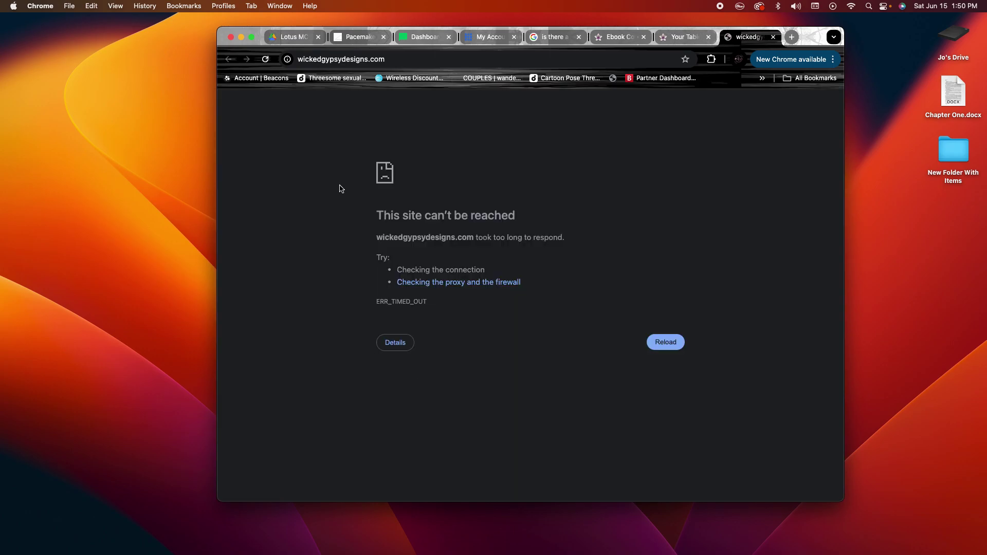
pyautogui.moveTo(317, 211); pyautogui.dragTo(556, 238)
pyautogui.click(773, 37)
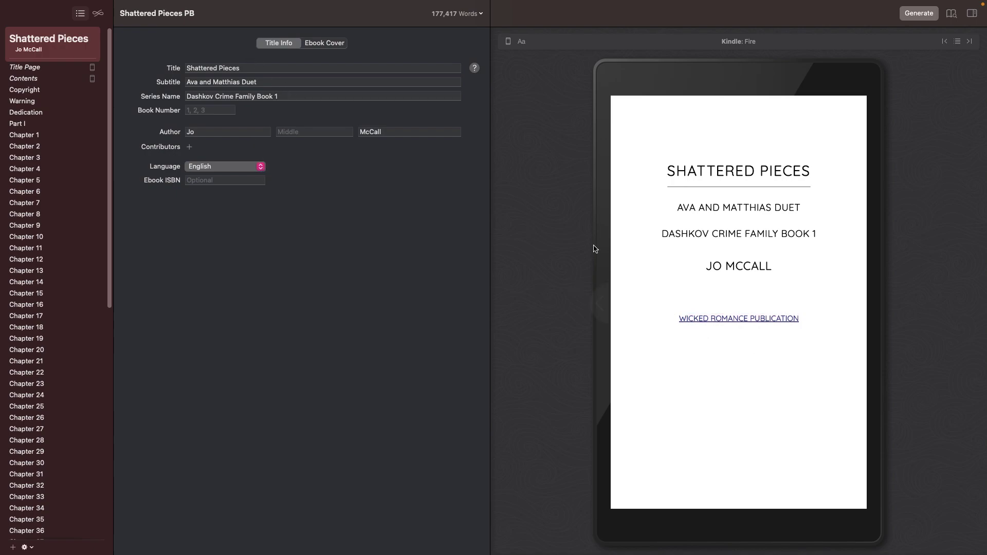
# Clear the Title Page's publisher link, set the publisher to Dark Ink Publications and return to the book's title information
pyautogui.click(62, 67)
pyautogui.moveTo(323, 156); pyautogui.dragTo(156, 158)
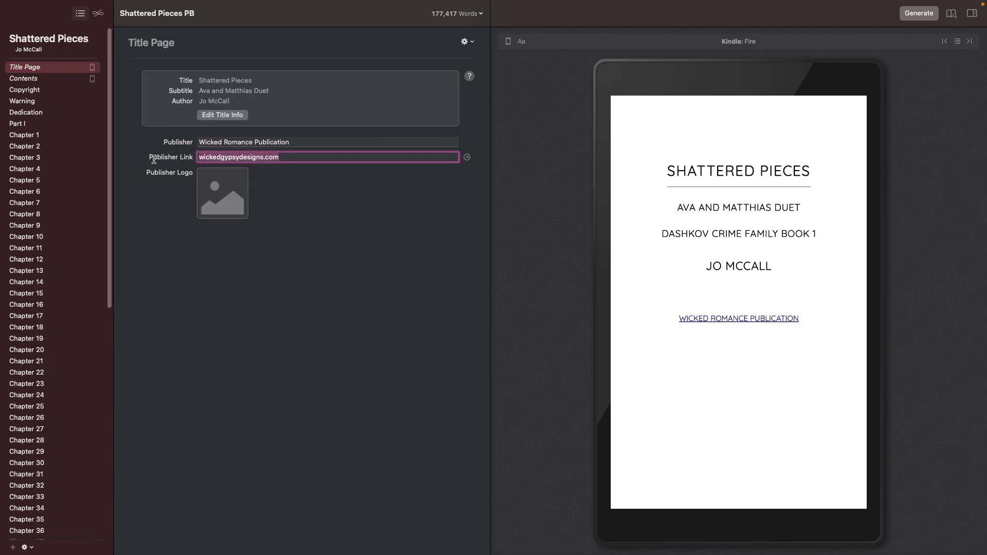
pyautogui.press('BackSpace')
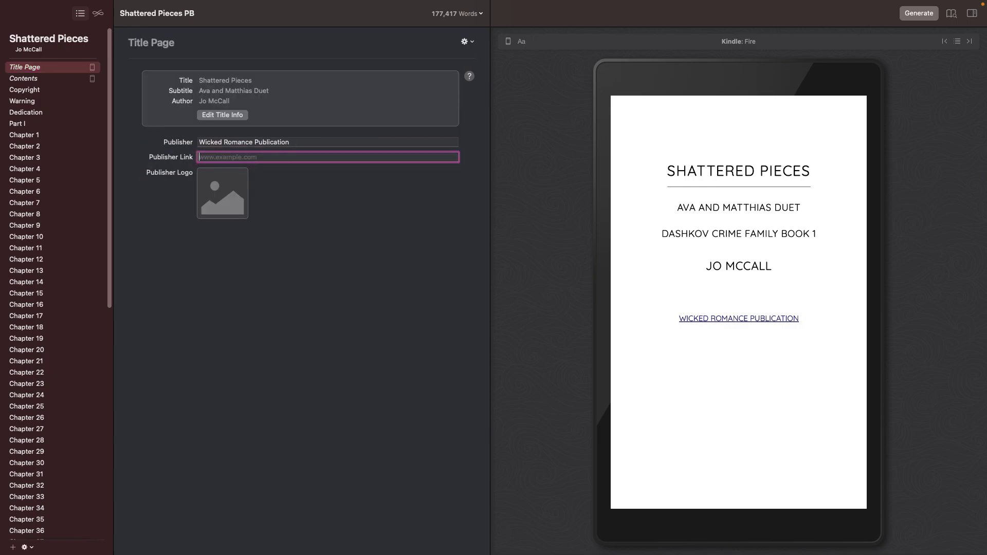
pyautogui.moveTo(323, 141); pyautogui.dragTo(123, 137)
pyautogui.write('Dar')
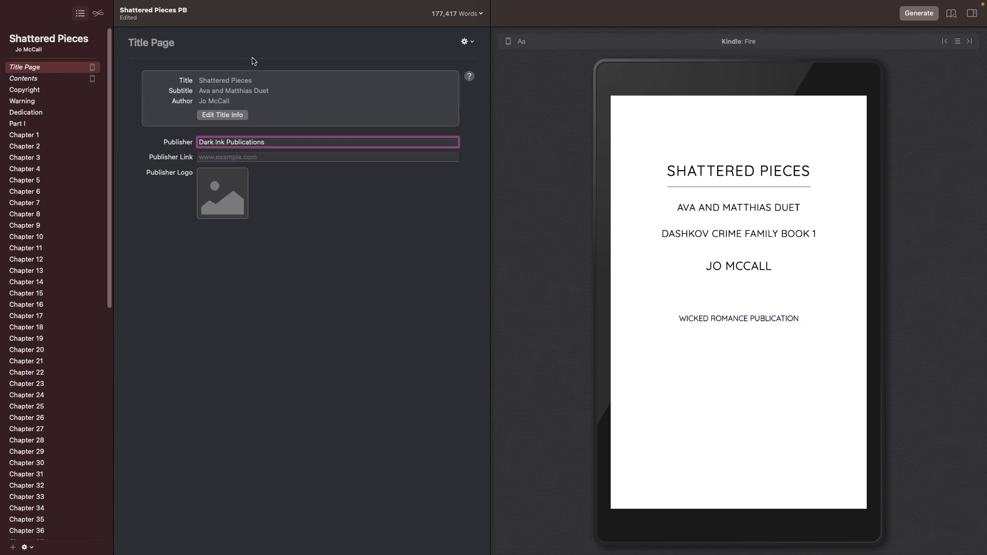
pyautogui.click(222, 115)
pyautogui.click(41, 48)
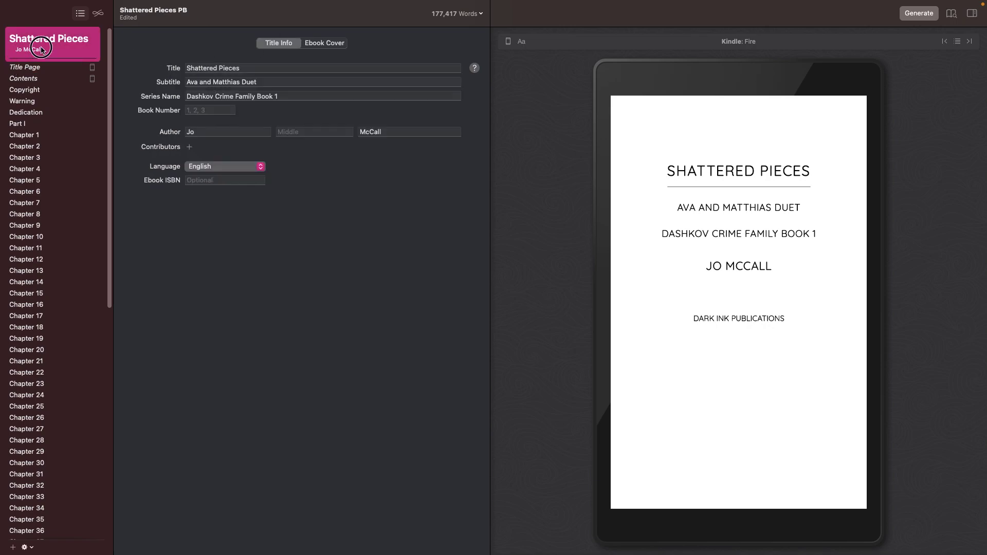
# Open the Title Page's help article, close the Vellum Help pages in Chrome and return to Vellum
pyautogui.click(45, 67)
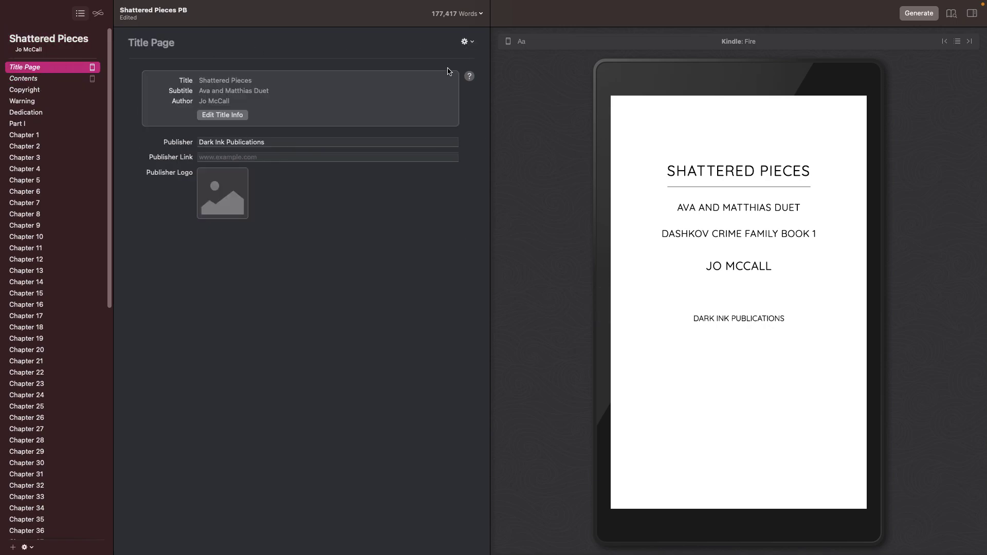
pyautogui.click(471, 78)
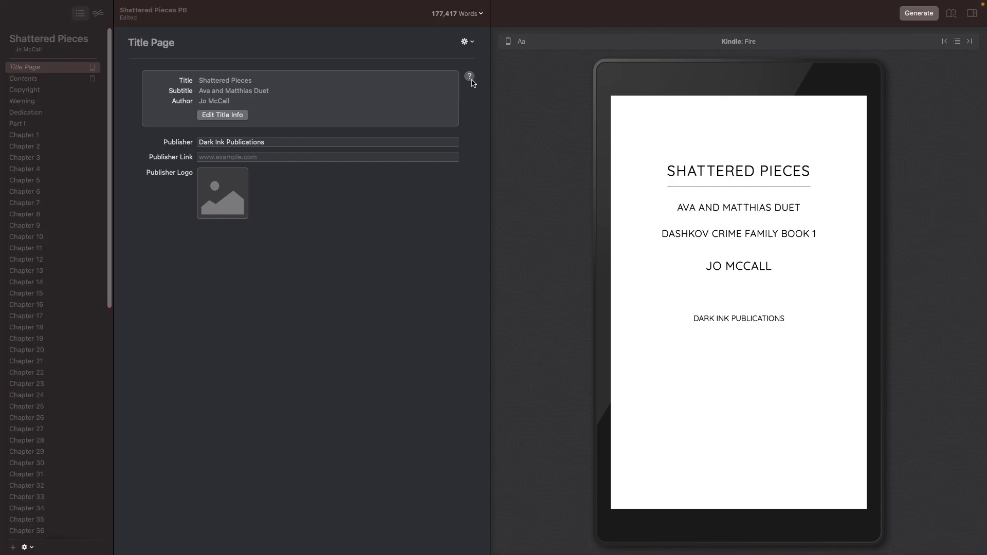
pyautogui.click(773, 37)
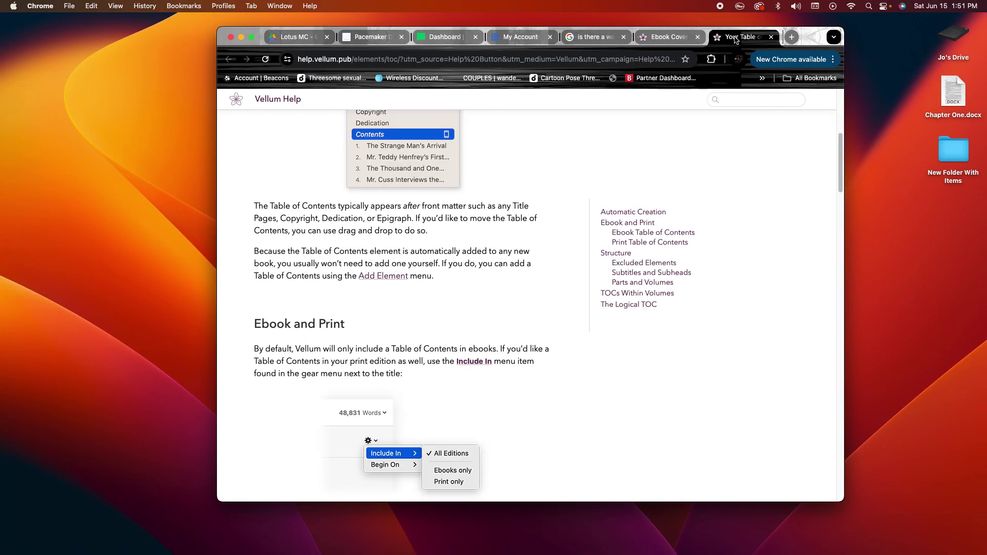
pyautogui.click(773, 37)
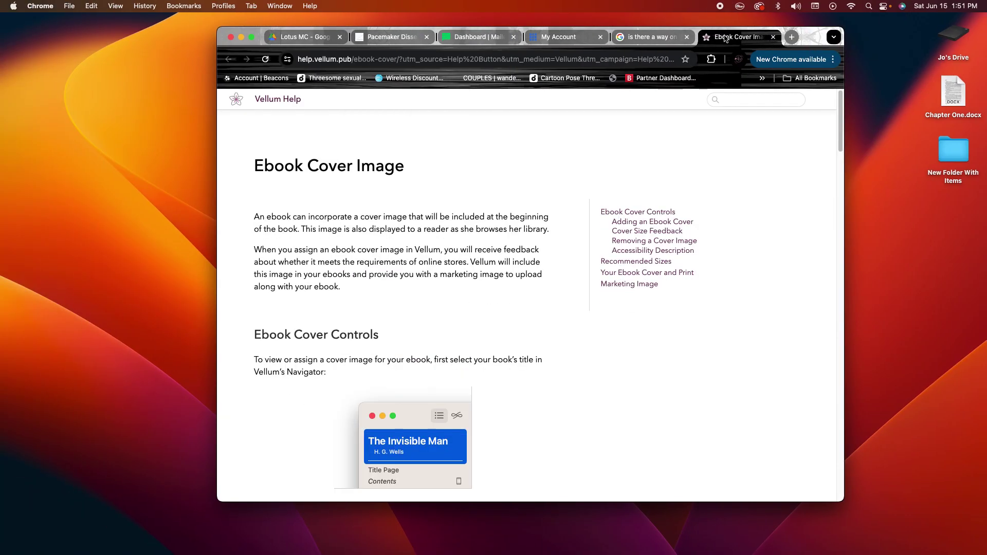
pyautogui.click(772, 37)
pyautogui.press('super+Tab')
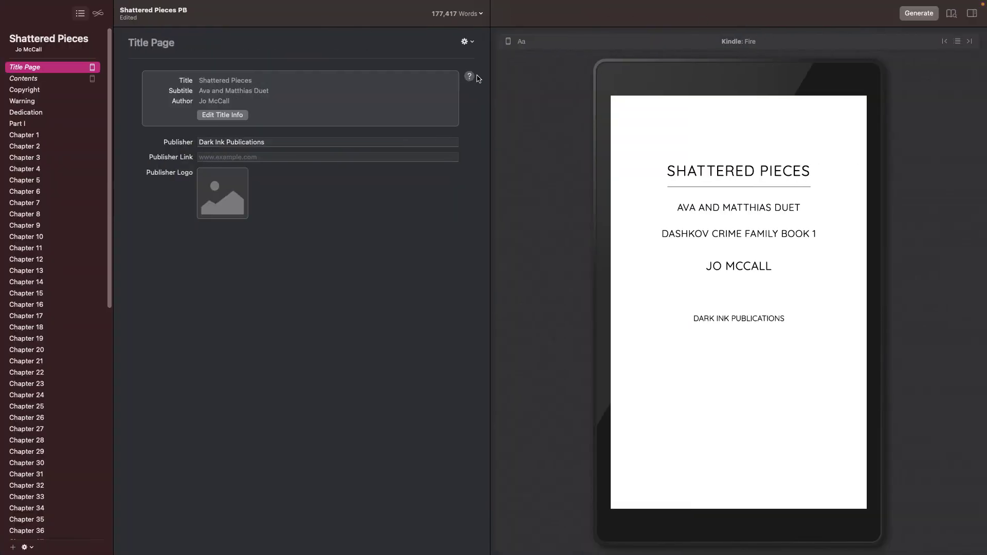
# Examine the edition choices for including the Title Page and the title details in its preview
pyautogui.click(468, 44)
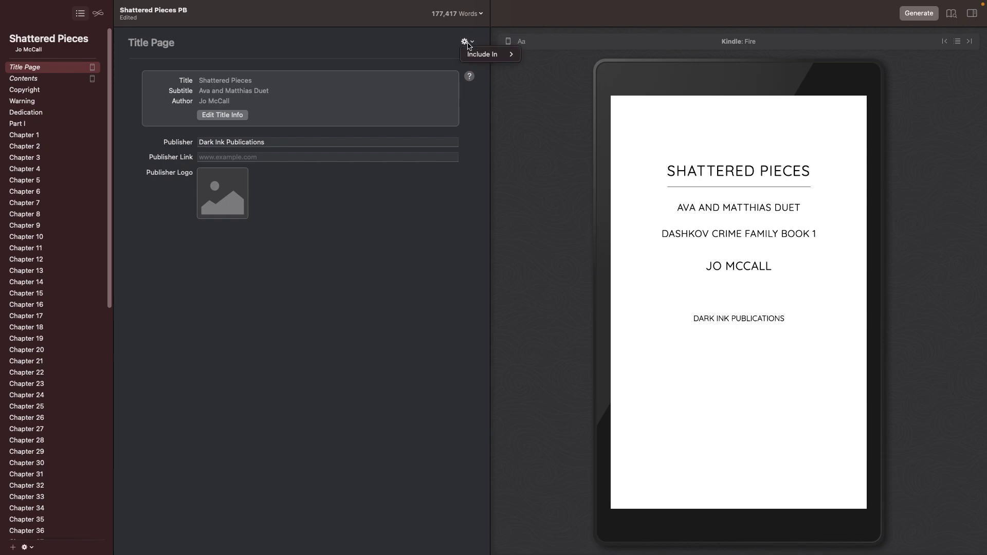
pyautogui.moveTo(487, 56)
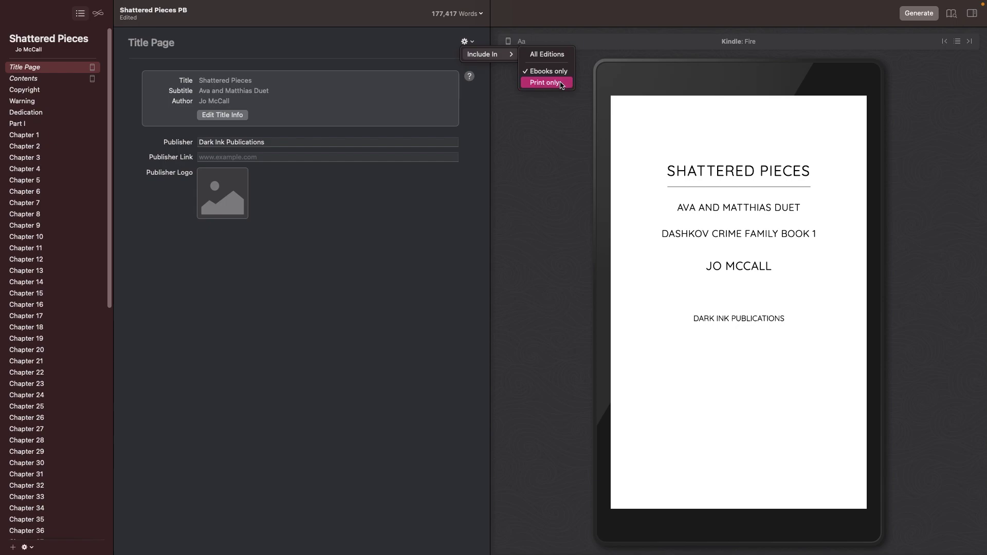
pyautogui.click(696, 194)
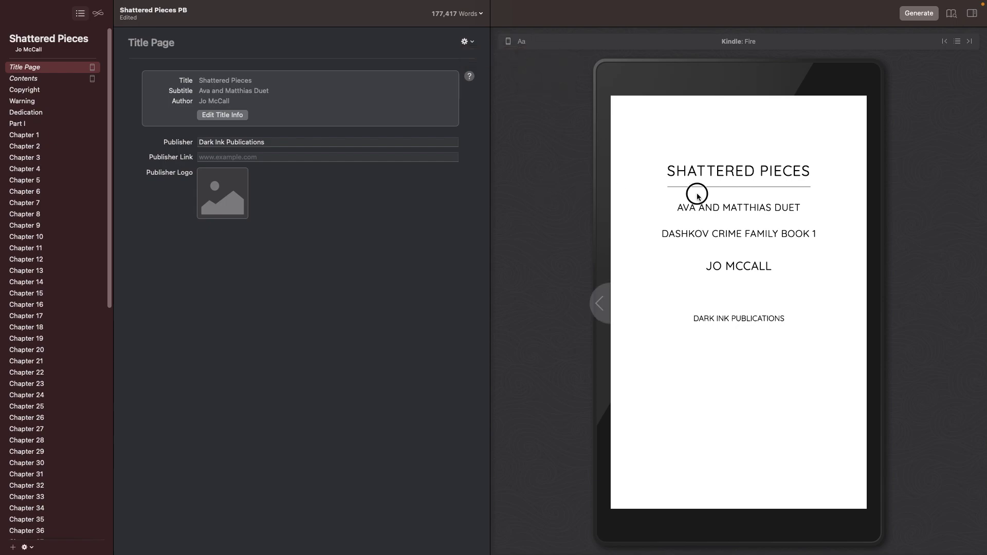
pyautogui.click(799, 183)
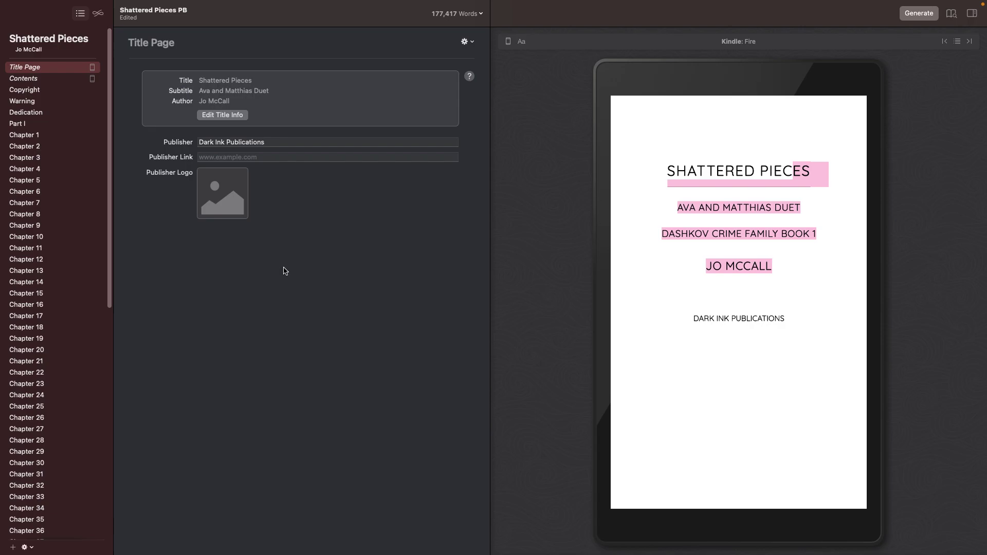
# Open the Contents page and examine the choices for including it in all editions, ebooks only or print only
pyautogui.click(59, 79)
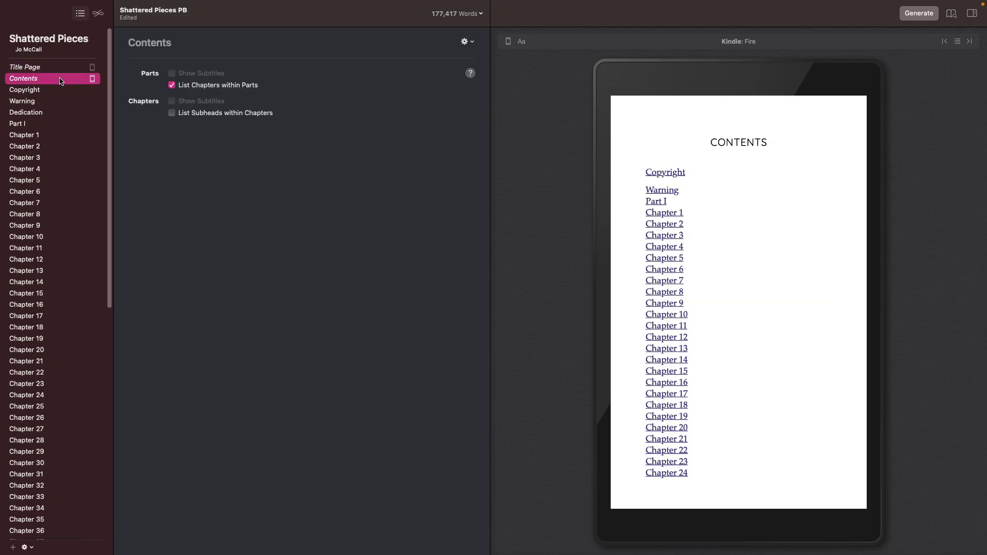
pyautogui.click(52, 90)
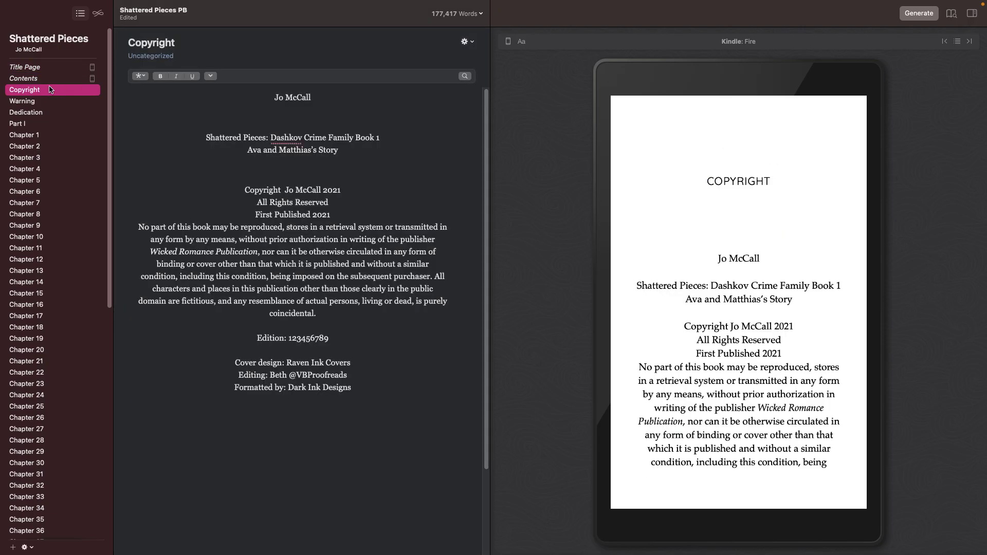
pyautogui.click(58, 80)
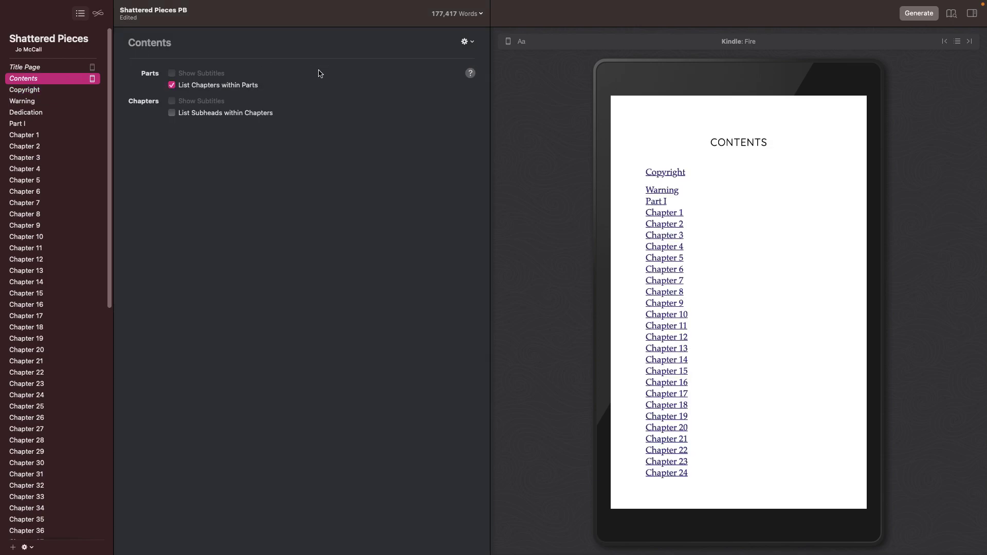
pyautogui.click(471, 44)
pyautogui.moveTo(509, 54)
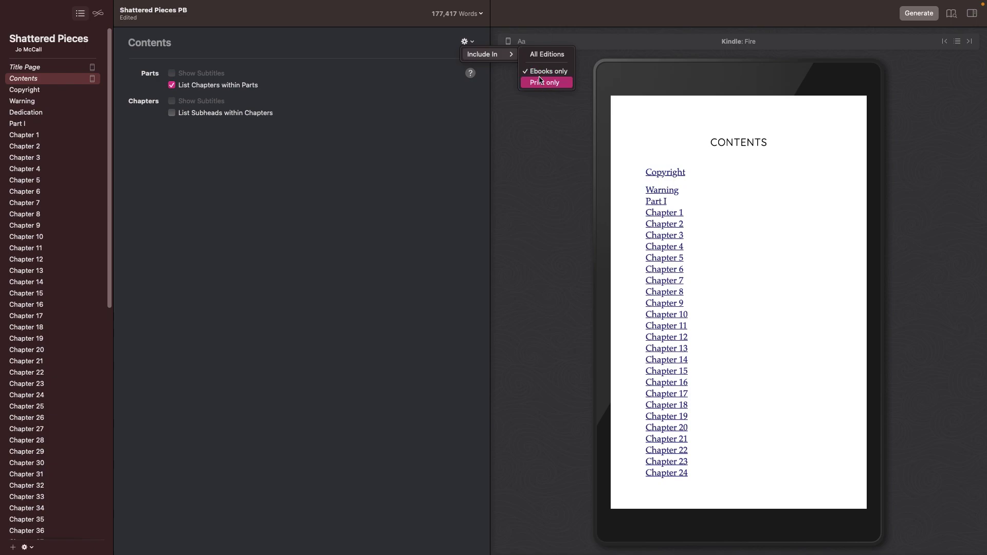
pyautogui.click(420, 172)
pyautogui.click(473, 45)
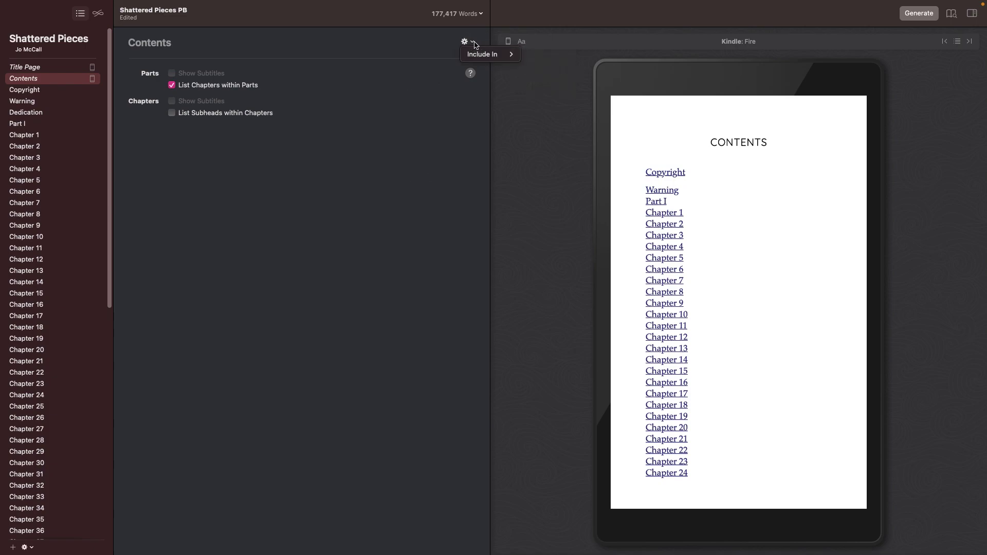
pyautogui.moveTo(503, 54)
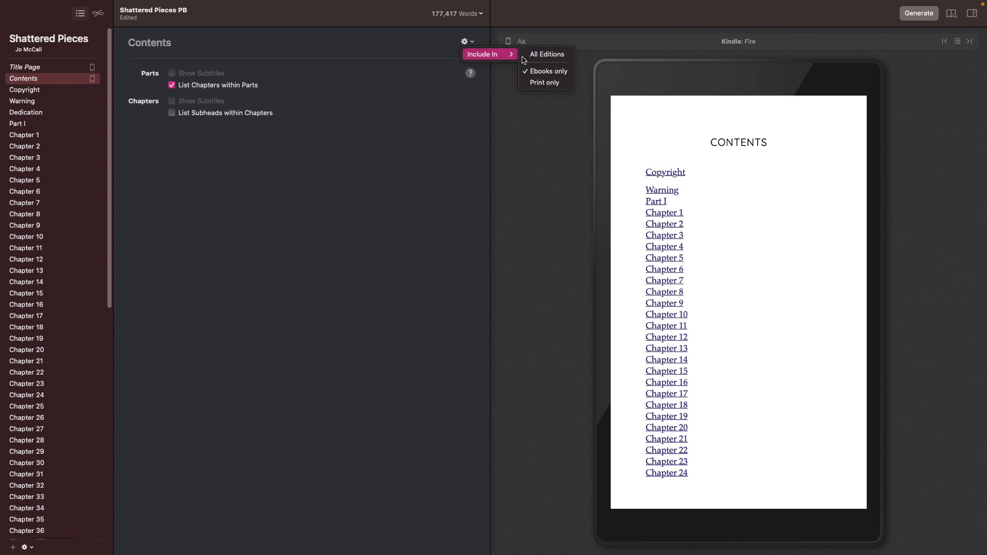
pyautogui.click(551, 54)
# Toggle the Contents options List Subheads within Chapters and List Chapters within Parts, restoring both to their original settings
pyautogui.click(261, 112)
pyautogui.click(254, 114)
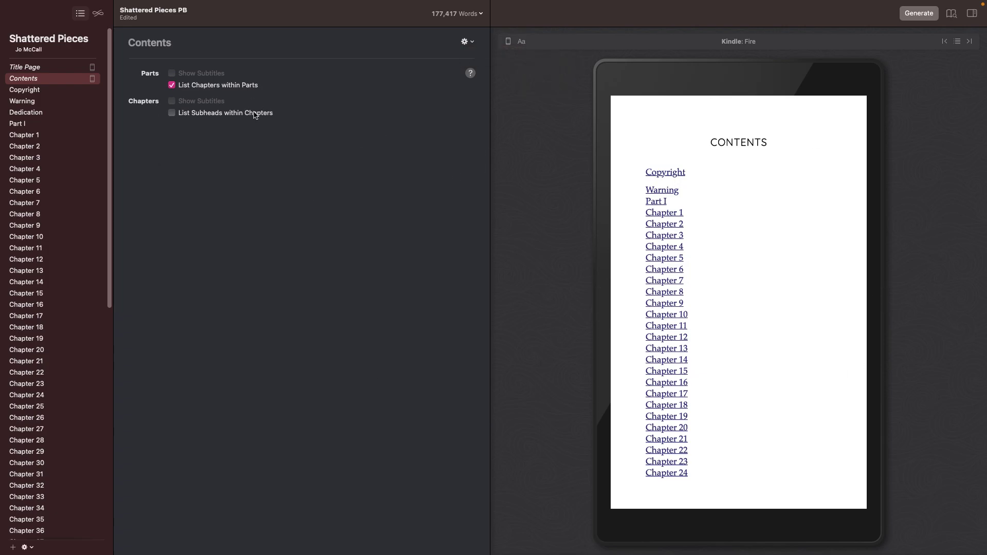
pyautogui.click(172, 85)
pyautogui.click(172, 85)
# Browse the book's opening elements from Copyright through Warning, Dedication and Part I to Chapter 2
pyautogui.click(34, 91)
pyautogui.click(35, 101)
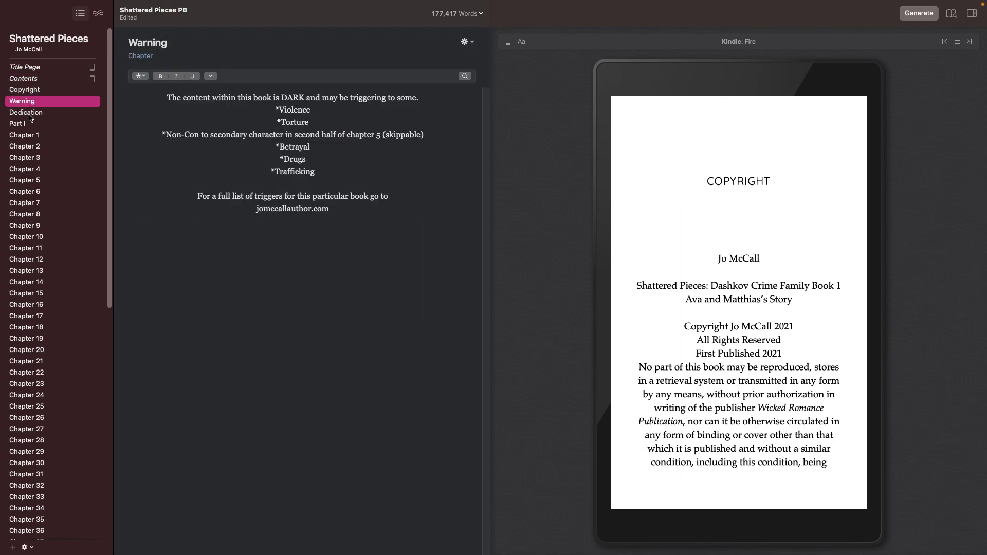
pyautogui.click(36, 113)
pyautogui.click(38, 124)
pyautogui.click(49, 146)
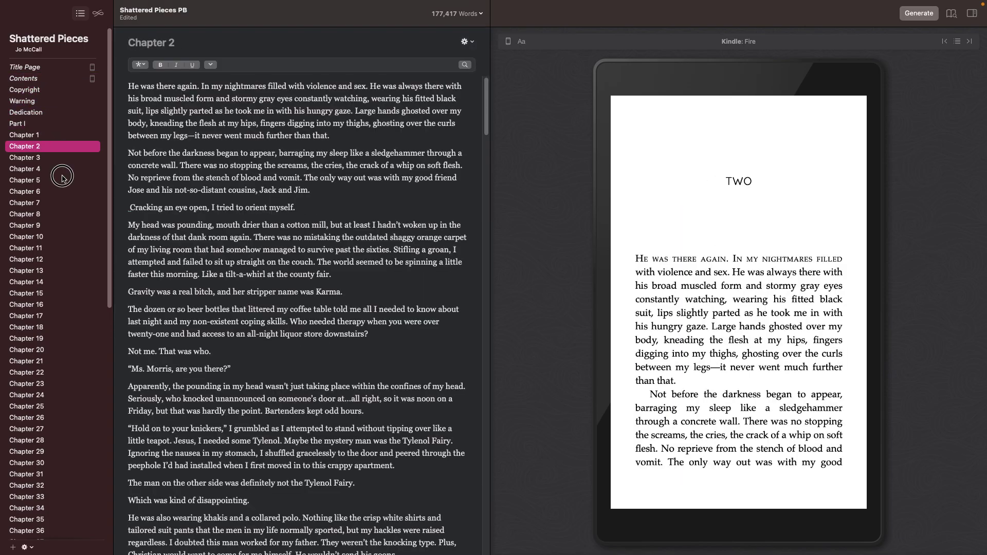
# Examine the text and preview of the Copyright, Warning and Dedication pages, finishing on Copyright
pyautogui.click(53, 89)
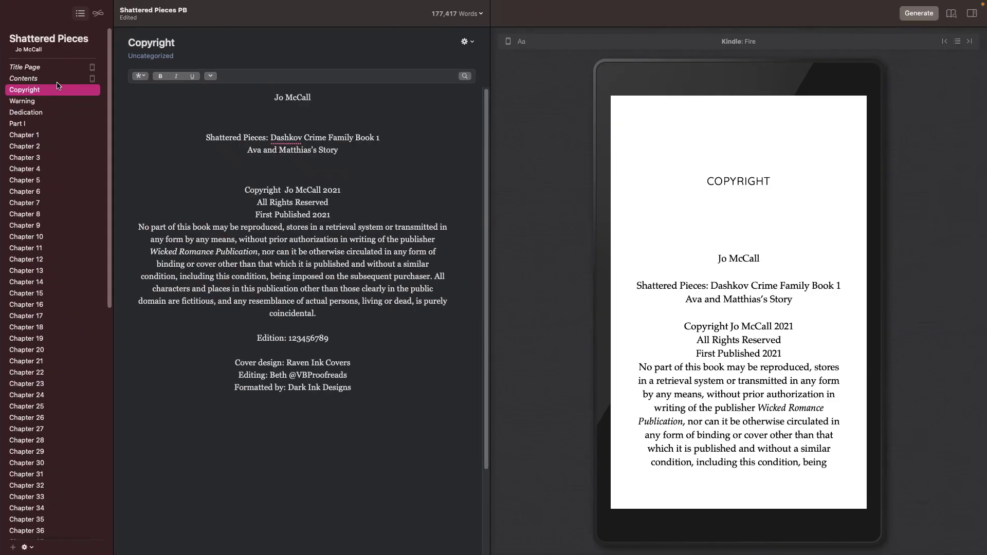
pyautogui.click(52, 102)
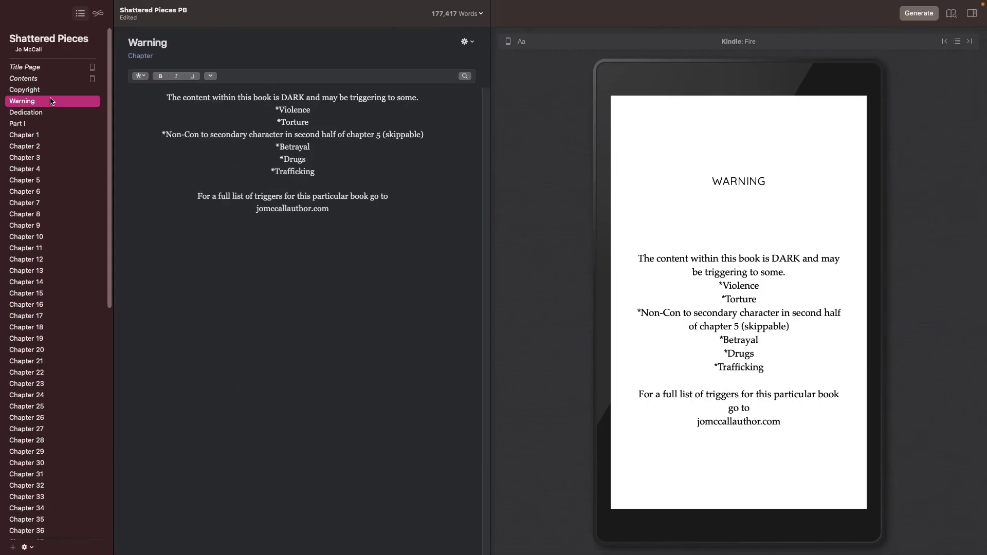
pyautogui.click(53, 90)
pyautogui.click(53, 102)
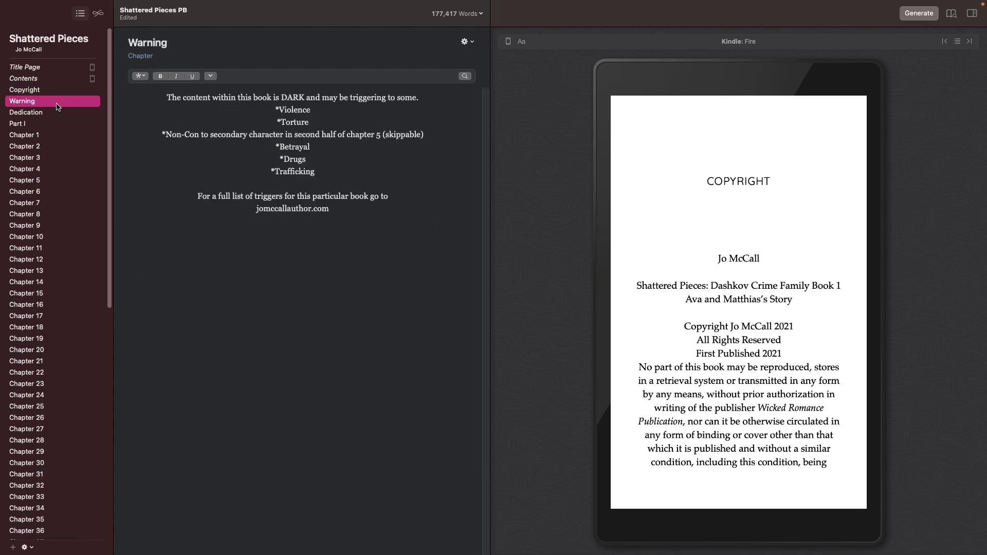
pyautogui.click(56, 113)
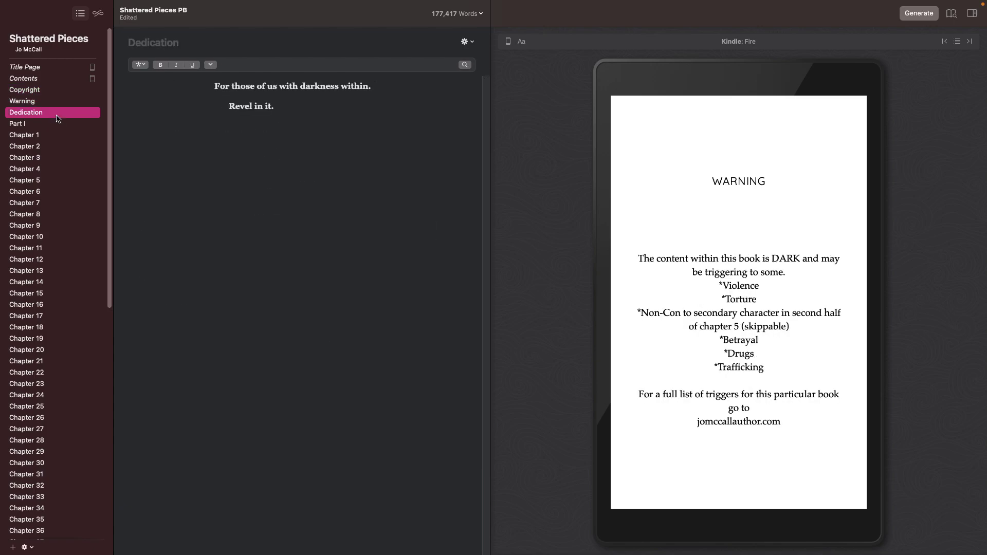
pyautogui.click(47, 89)
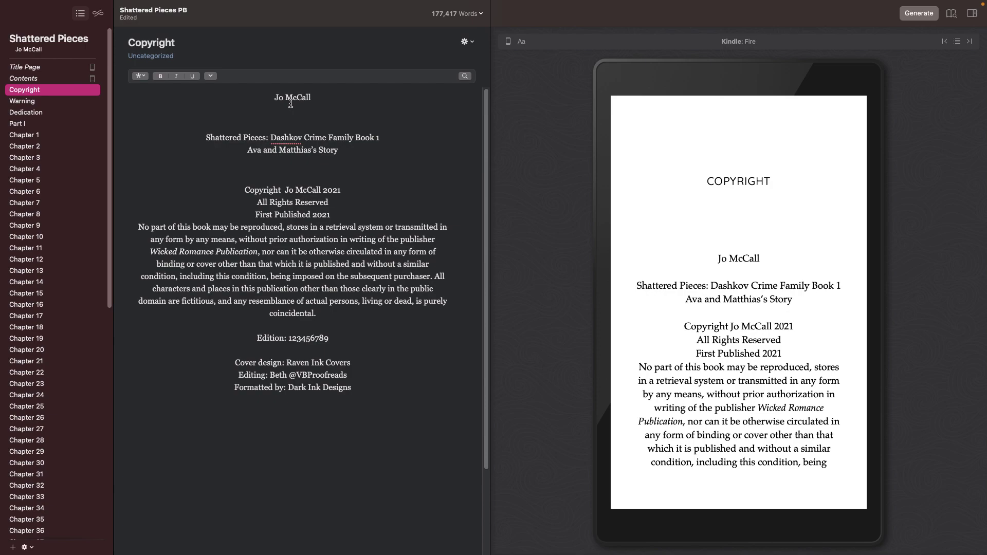
pyautogui.hotkey('ctrl', 'Left')
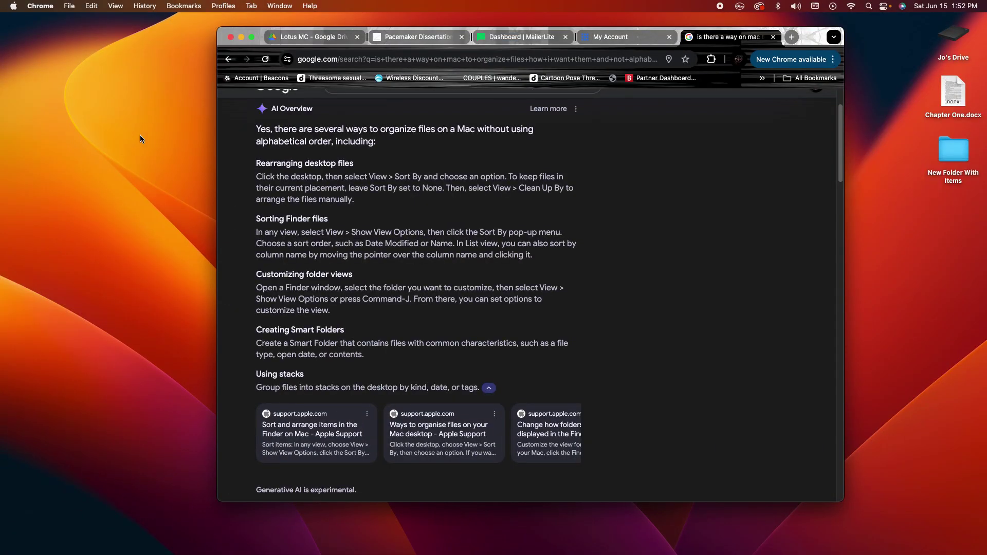
pyautogui.hotkey('ctrl', 'Right')
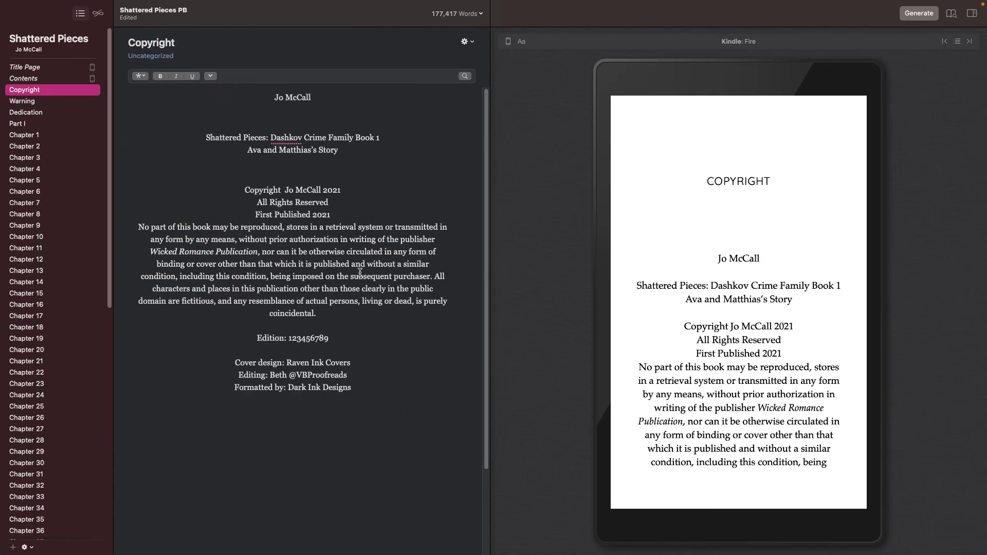
# Browse the book's structure from Contents through Chapter 4 and Chapter 43, and view the Part II page
pyautogui.click(52, 78)
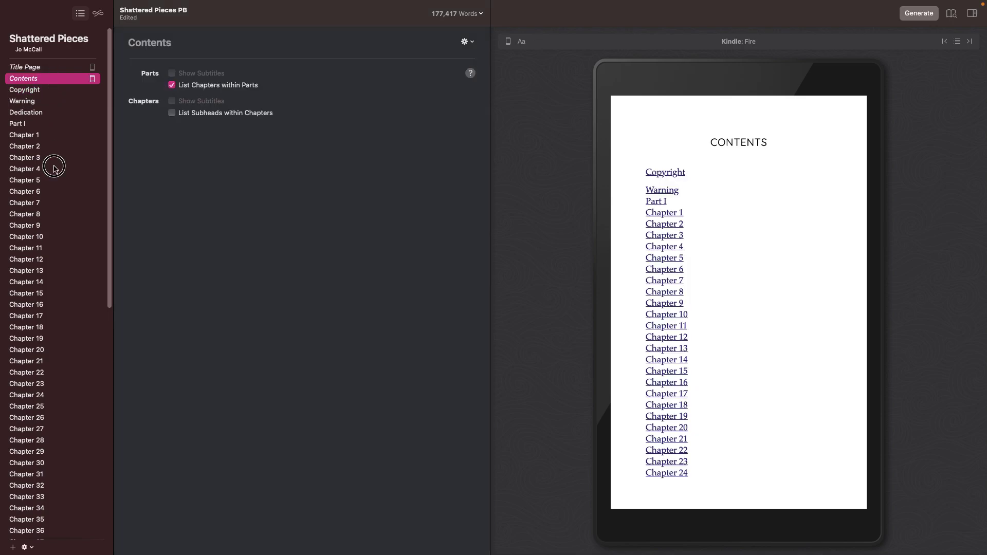
pyautogui.click(51, 169)
pyautogui.scroll(-5, 42, 399)
pyautogui.click(52, 358)
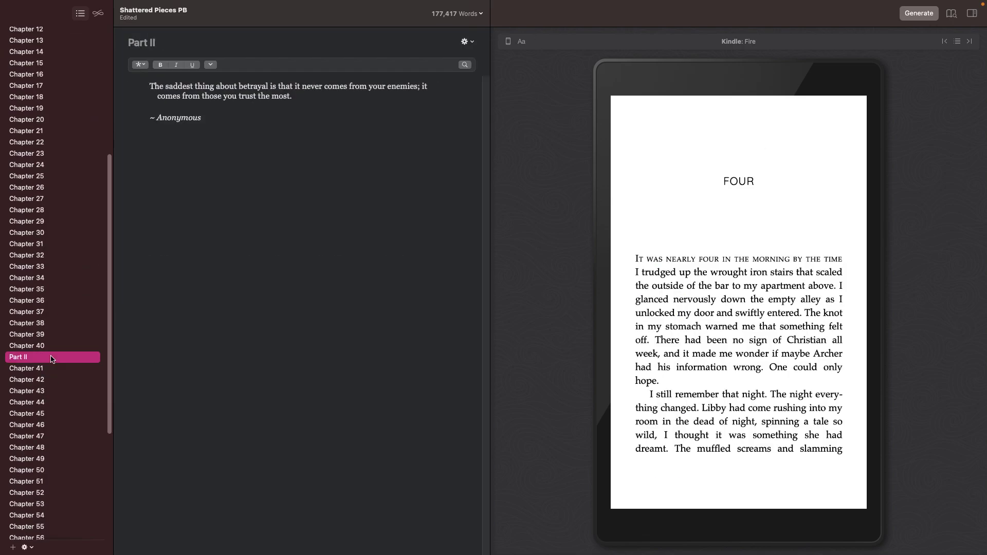
pyautogui.click(62, 397)
pyautogui.scroll(-10, 63, 399)
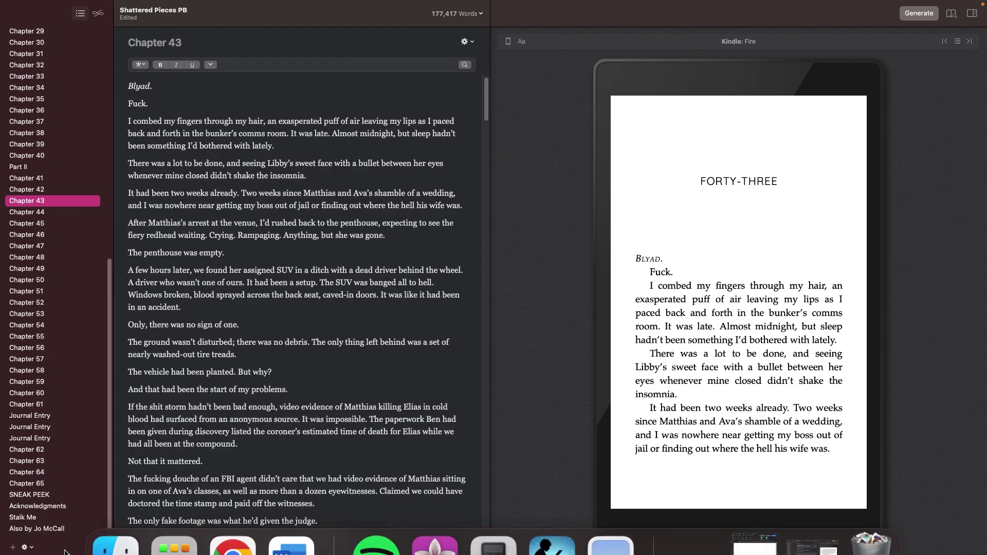
pyautogui.click(42, 167)
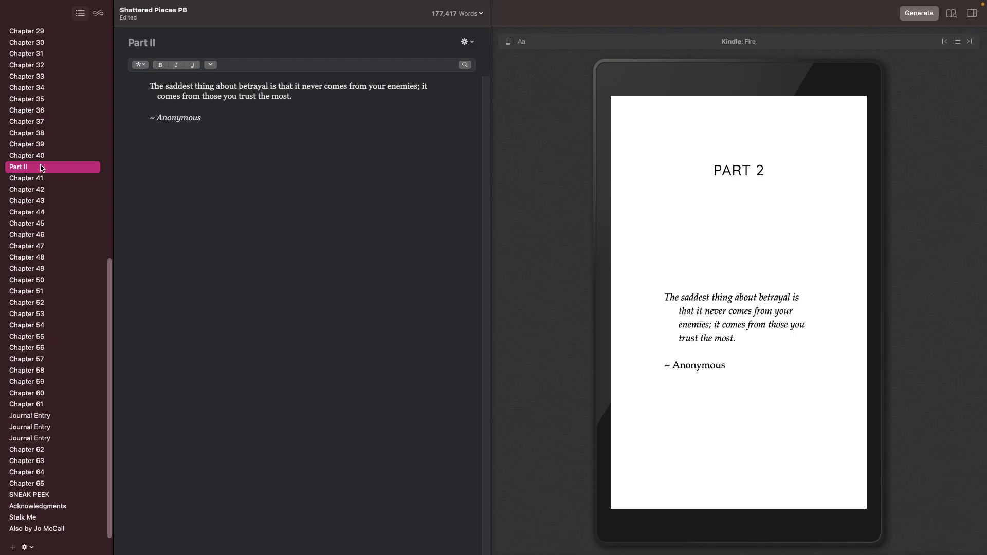
# Examine the back matter pages: Sneak Peek, Acknowledgments, Stalk Me and the Also By list
pyautogui.click(82, 518)
pyautogui.click(53, 506)
pyautogui.press('Up')
pyautogui.click(53, 498)
pyautogui.click(54, 505)
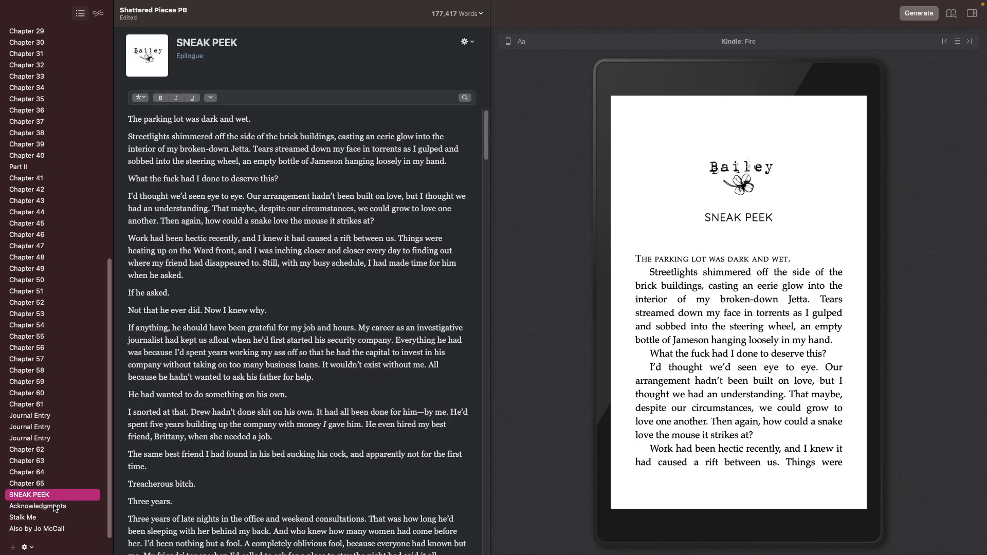
pyautogui.click(48, 518)
pyautogui.click(39, 528)
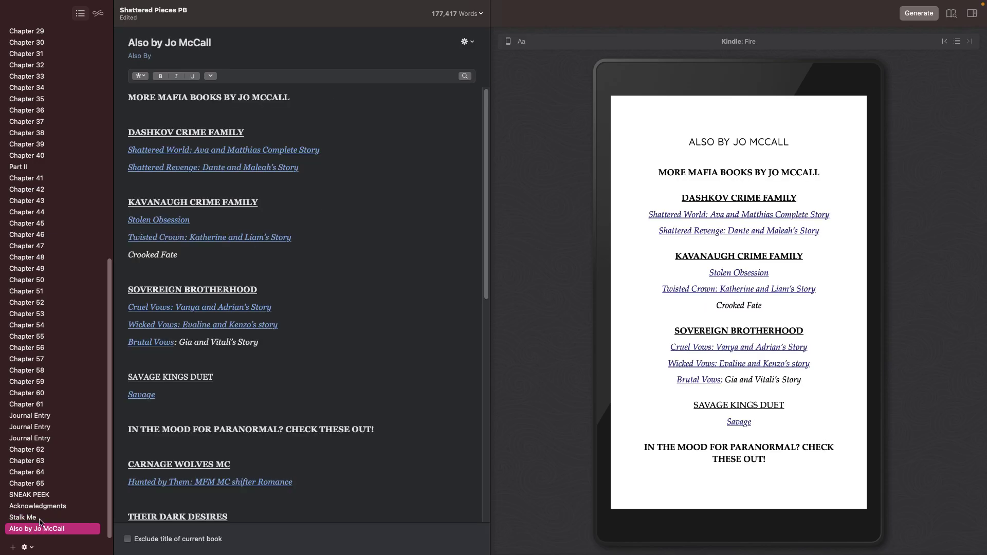
# Revisit the Stalk Me, Acknowledgments and Sneak Peek pages, and return to Chapter 1
pyautogui.click(48, 517)
pyautogui.click(52, 506)
pyautogui.click(65, 495)
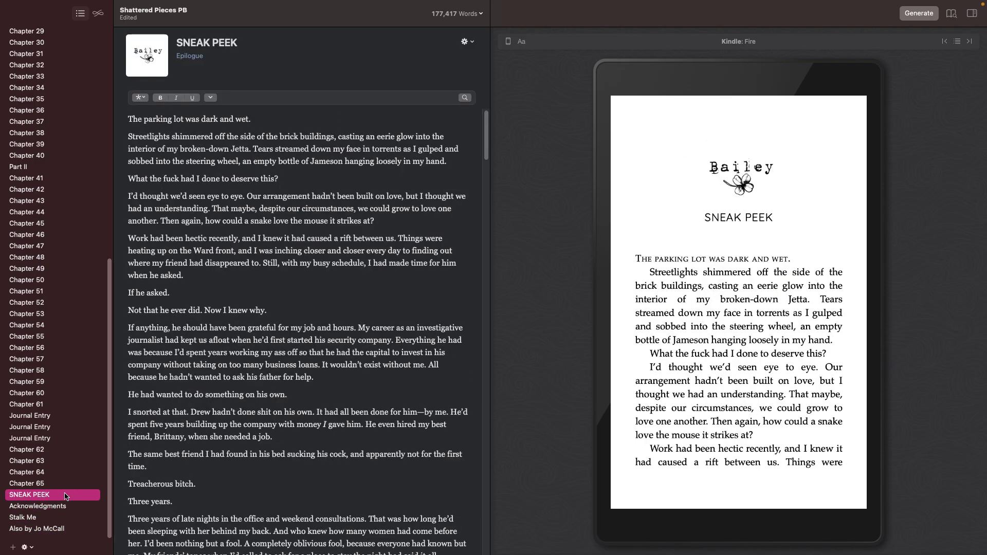
pyautogui.click(52, 517)
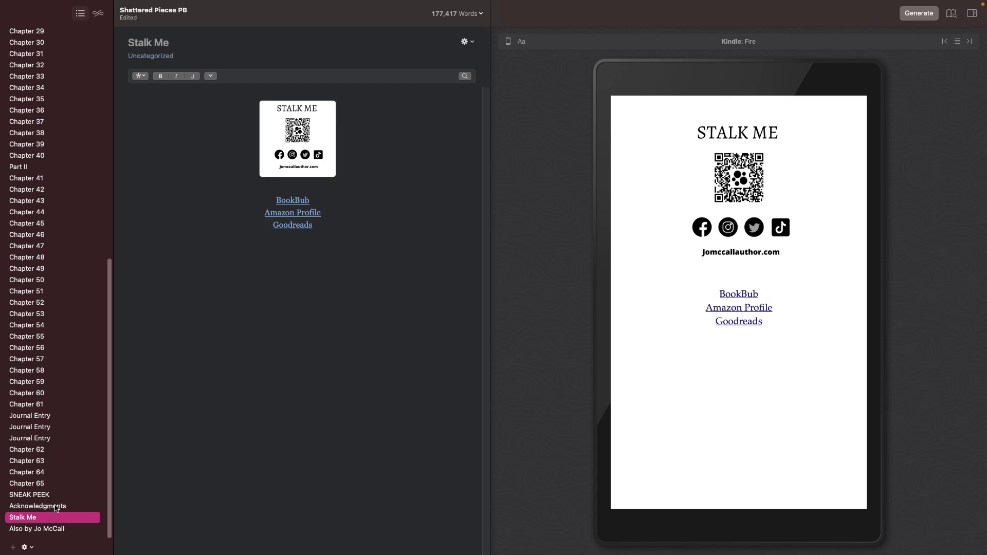
pyautogui.scroll(10, 51, 489)
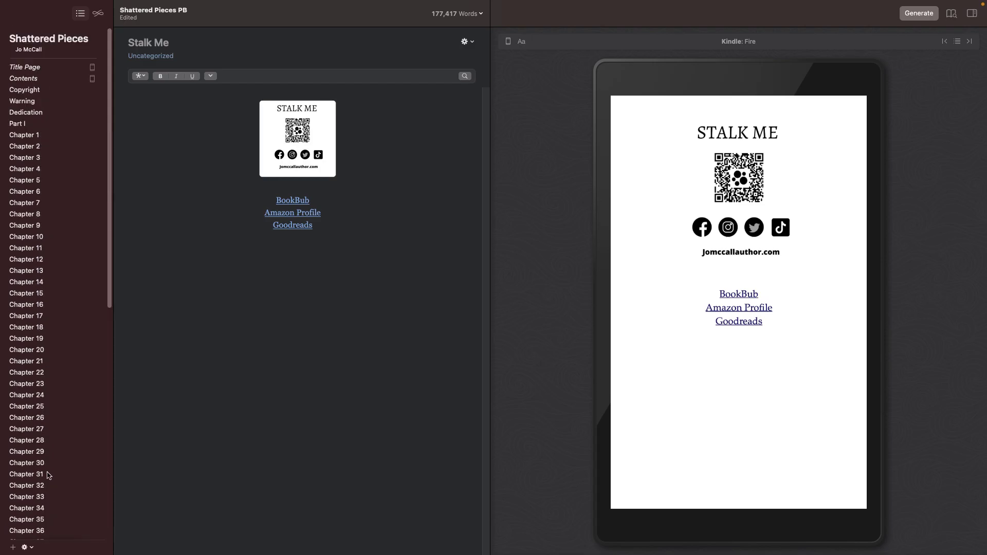
pyautogui.click(49, 136)
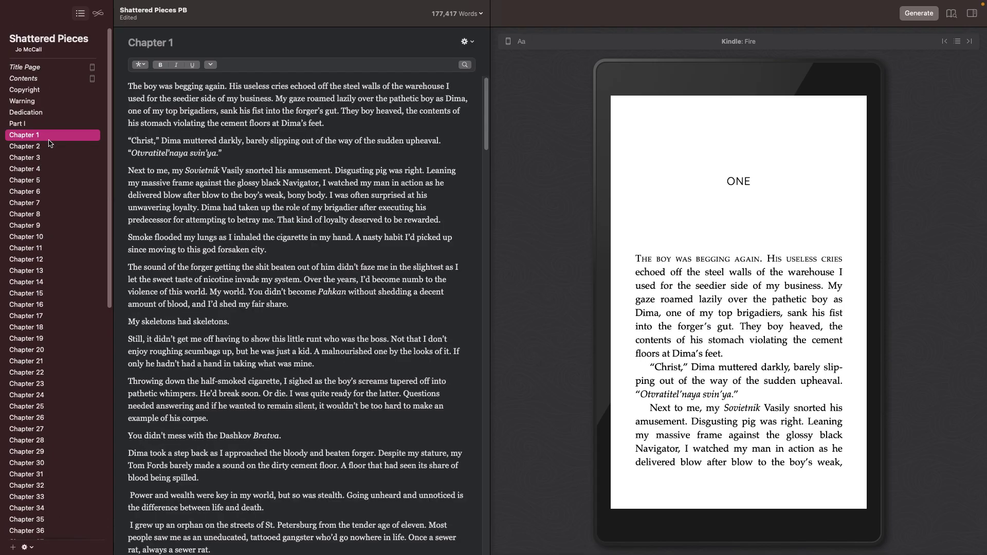
# Switch from Chapter 1's text to the book styles and look through All Styles around Trace
pyautogui.click(53, 127)
pyautogui.click(57, 137)
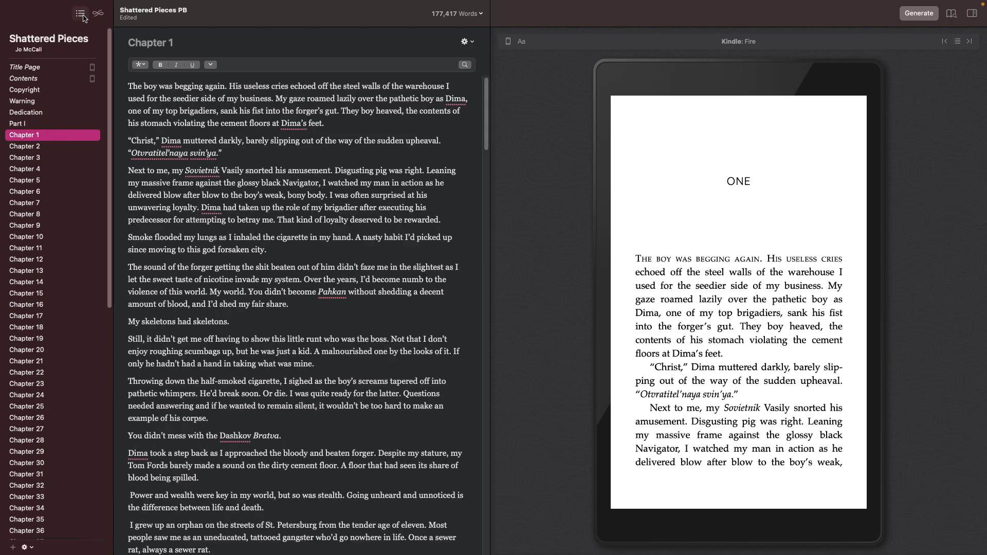
pyautogui.click(98, 16)
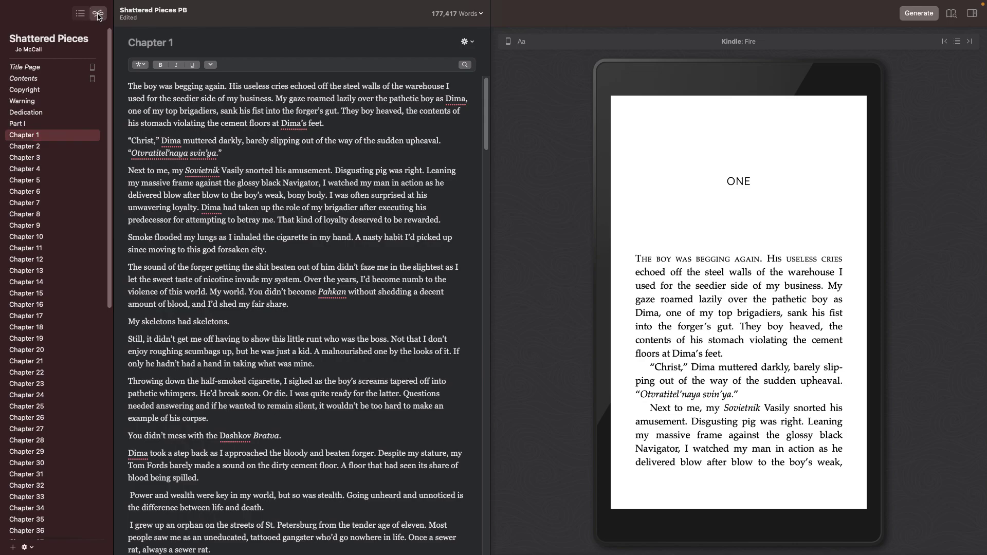
pyautogui.scroll(5, 359, 205)
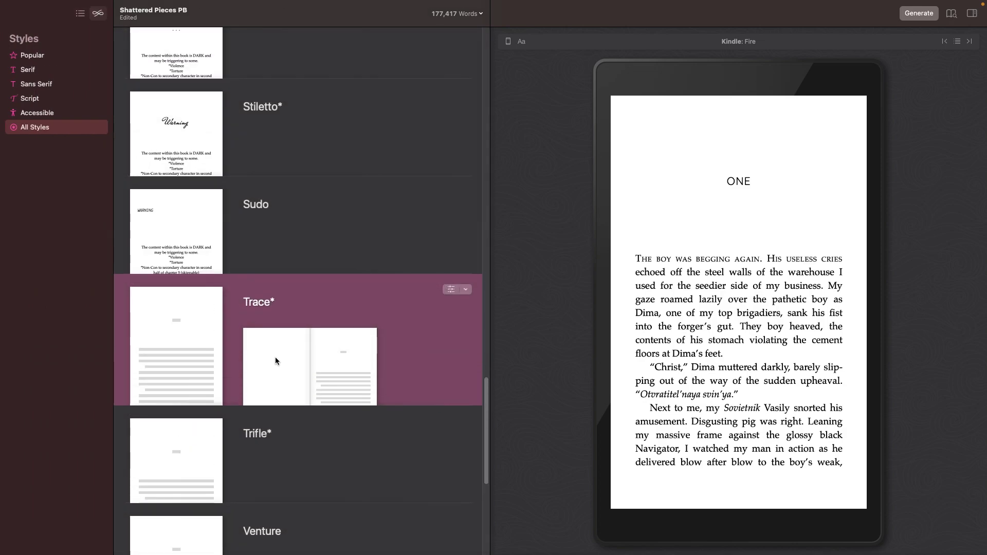
pyautogui.scroll(-3, 283, 340)
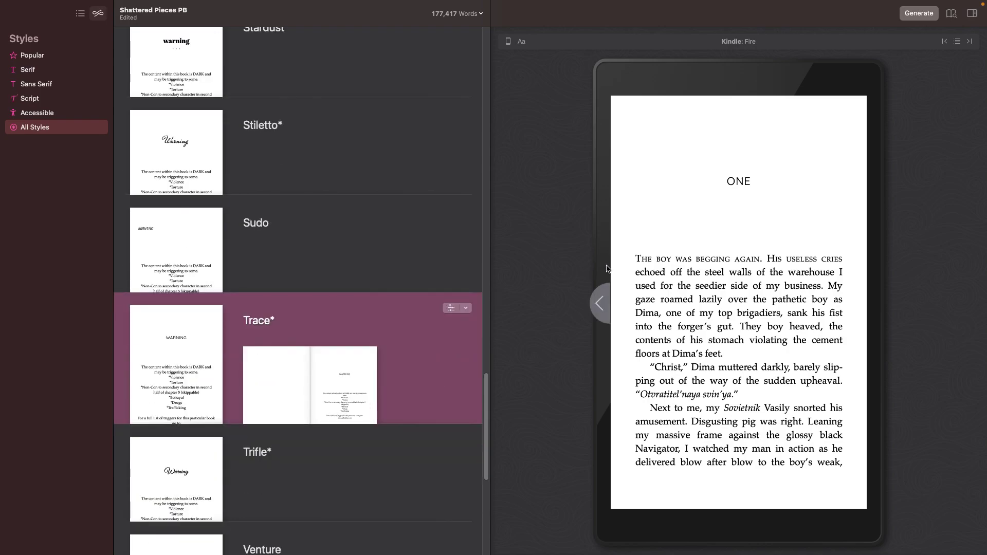
# Try the Trifle and neighbouring styles on Chapter 1, finishing on Verdict
pyautogui.scroll(-1, 452, 308)
pyautogui.click(310, 459)
pyautogui.click(386, 429)
pyautogui.click(408, 455)
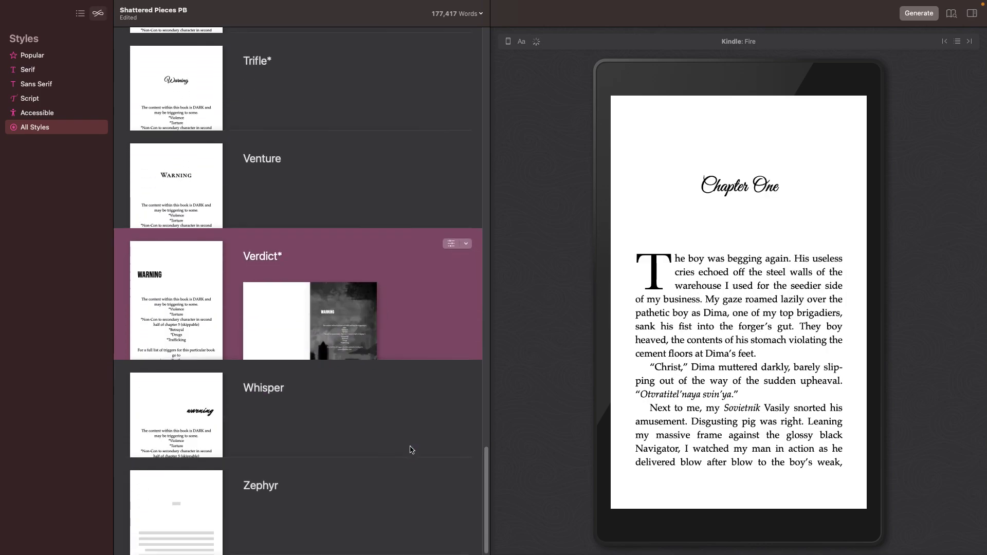
pyautogui.click(410, 448)
pyautogui.click(410, 288)
pyautogui.click(399, 203)
pyautogui.click(400, 203)
pyautogui.click(370, 463)
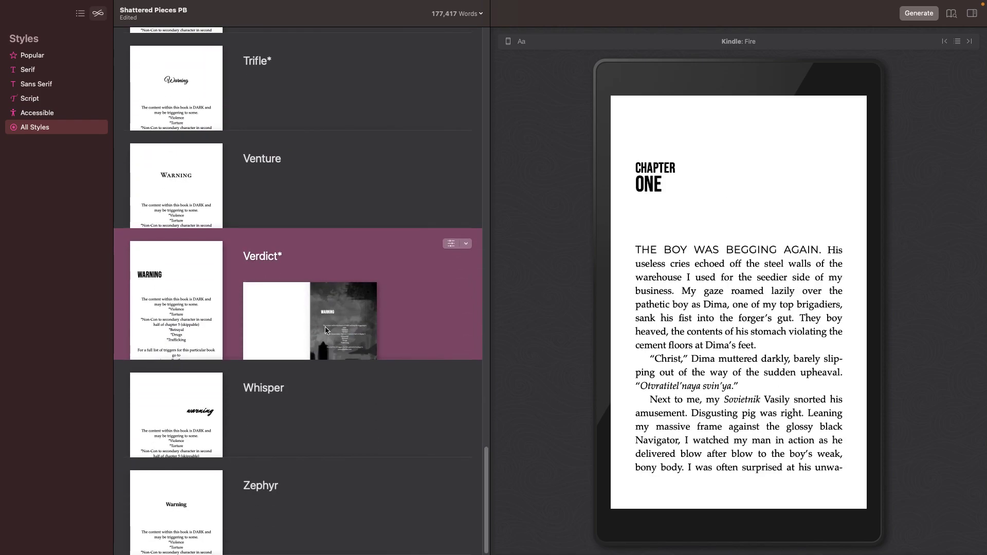
# Change the preview from Kindle Fire to the 6 × 9 in print page to view Verdict's chapter opening
pyautogui.click(507, 41)
pyautogui.click(496, 207)
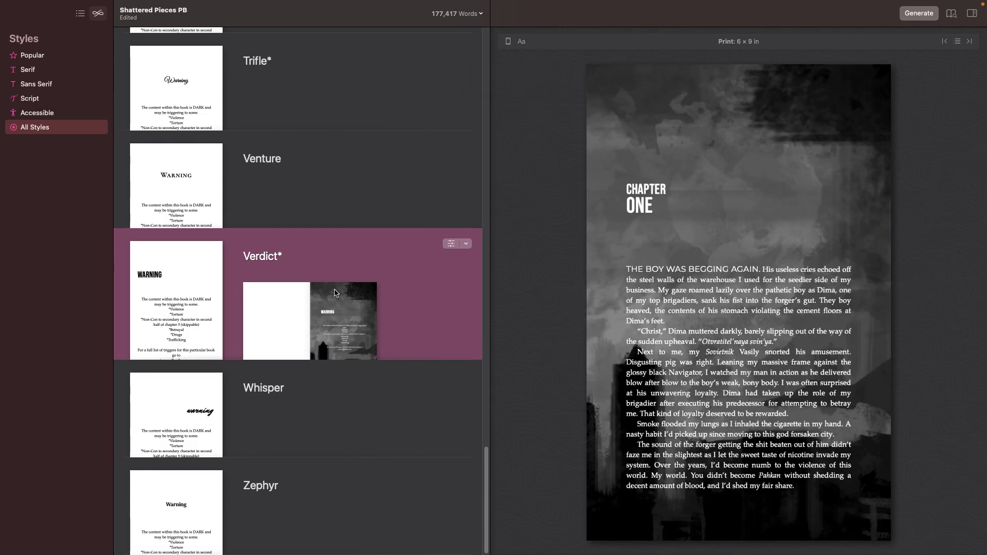
pyautogui.scroll(5, 335, 293)
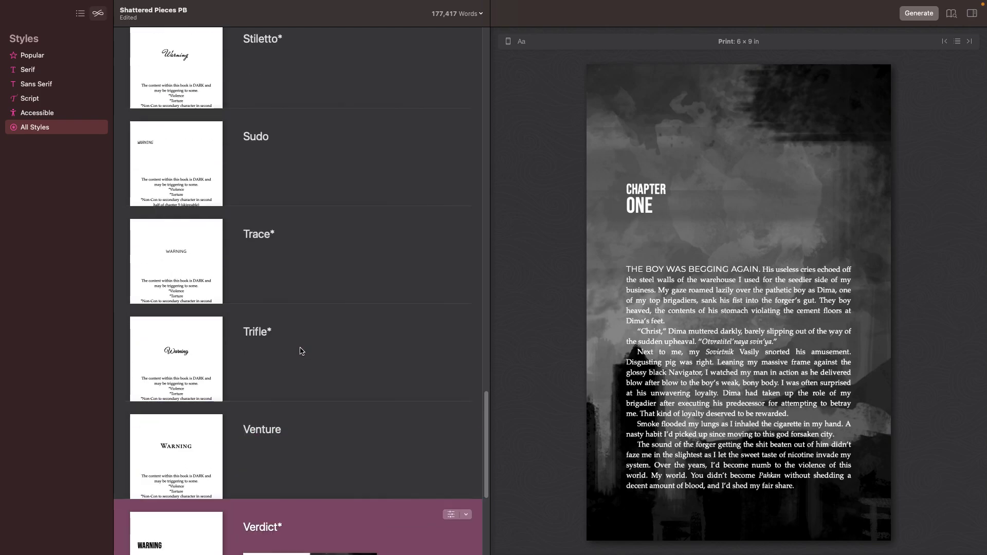
# Try the Trifle, Verdict, Whisper and Venture styles in the print preview
pyautogui.click(319, 341)
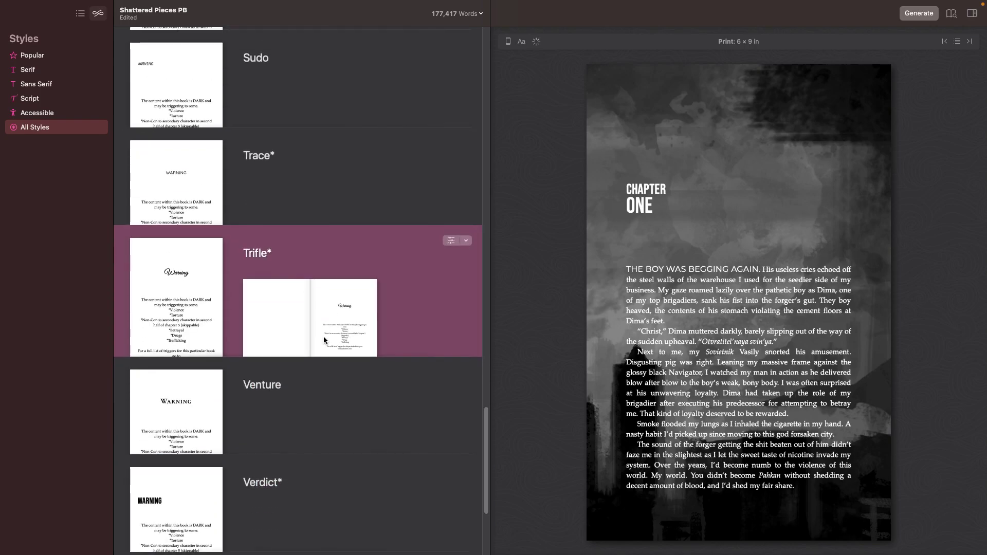
pyautogui.press('Down')
pyautogui.press('Down')
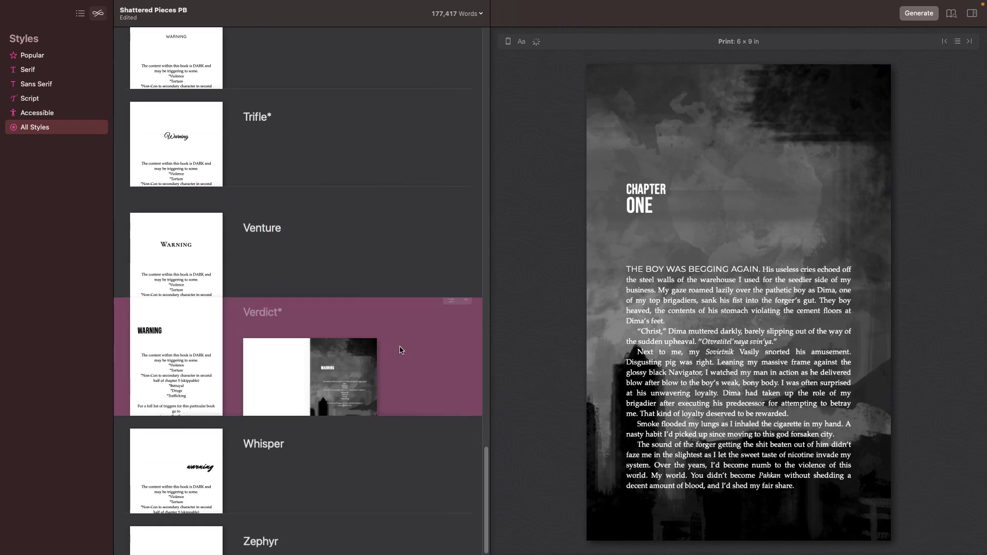
pyautogui.press('Down')
pyautogui.press('Up')
pyautogui.press('Up')
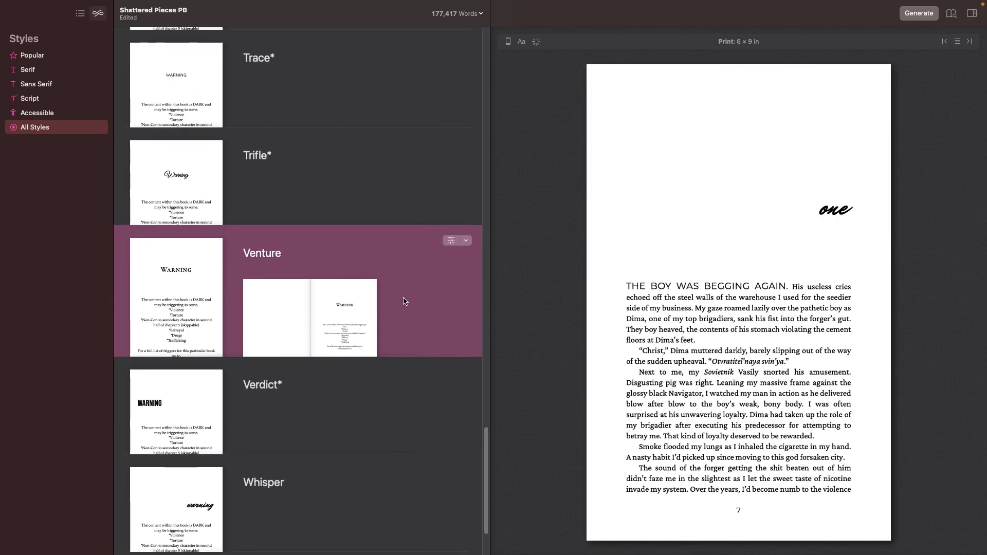
# Browse upward through the earlier styles in the list, passing Recital and Parcel
pyautogui.click(375, 195)
pyautogui.press('Up')
pyautogui.press('Up')
pyautogui.press('Up')
pyautogui.press('Up')
pyautogui.press('Up')
pyautogui.press('Up')
pyautogui.press('Up')
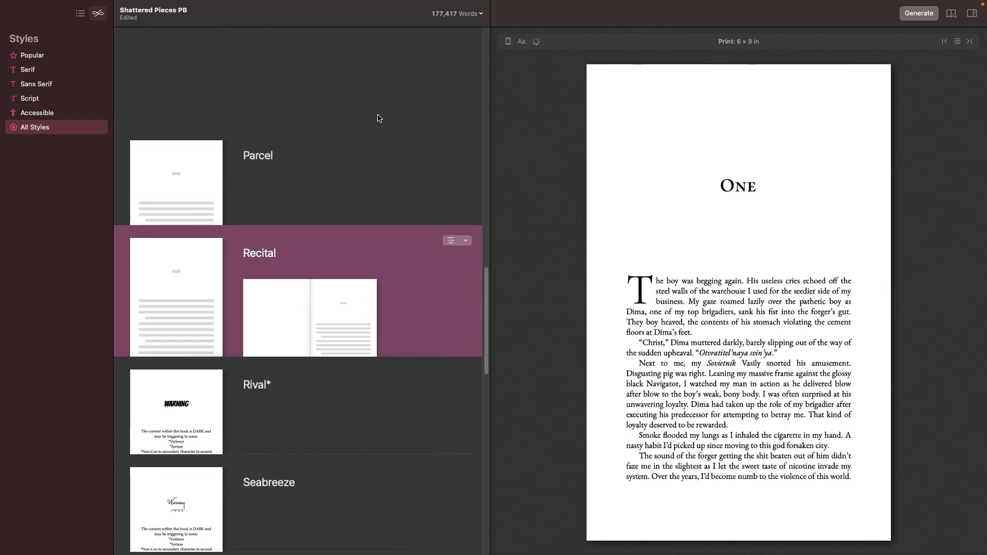
pyautogui.press('Up')
pyautogui.press('Up')
pyautogui.press('Up')
pyautogui.press('Up')
pyautogui.press('Up')
pyautogui.press('Up')
pyautogui.press('Up')
# Go back down through the styles and select Trace for the book
pyautogui.press('Down')
pyautogui.press('Down')
pyautogui.press('Down')
pyautogui.press('Down')
pyautogui.press('Down')
pyautogui.press('Down')
pyautogui.press('Down')
pyautogui.press('Down')
pyautogui.press('Down')
pyautogui.press('Down')
pyautogui.press('Down')
pyautogui.press('Down')
pyautogui.press('Down')
pyautogui.press('Down')
pyautogui.press('Down')
pyautogui.press('Up')
pyautogui.press('Up')
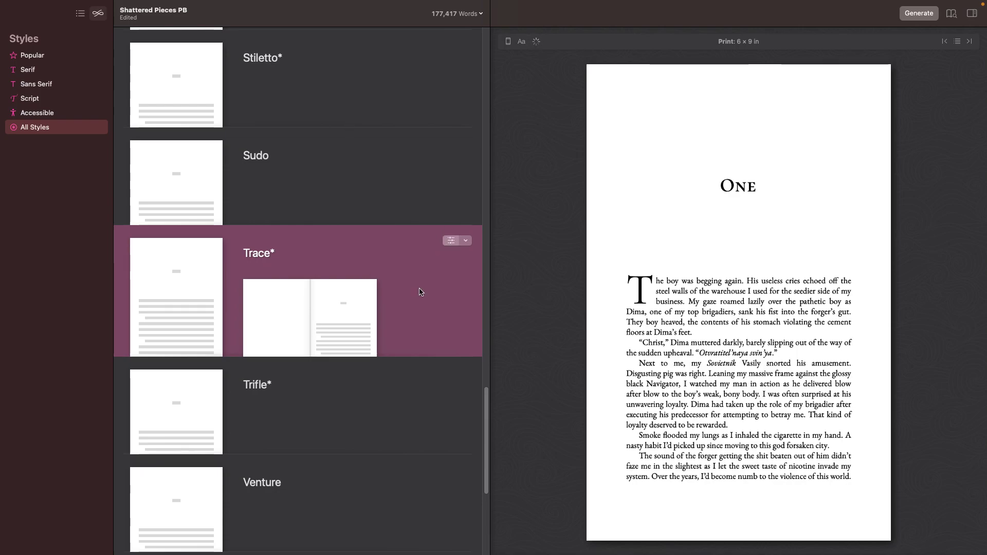
# Open Trace's configuration and examine its custom heading background settings
pyautogui.doubleClick(234, 261)
pyautogui.click(50, 70)
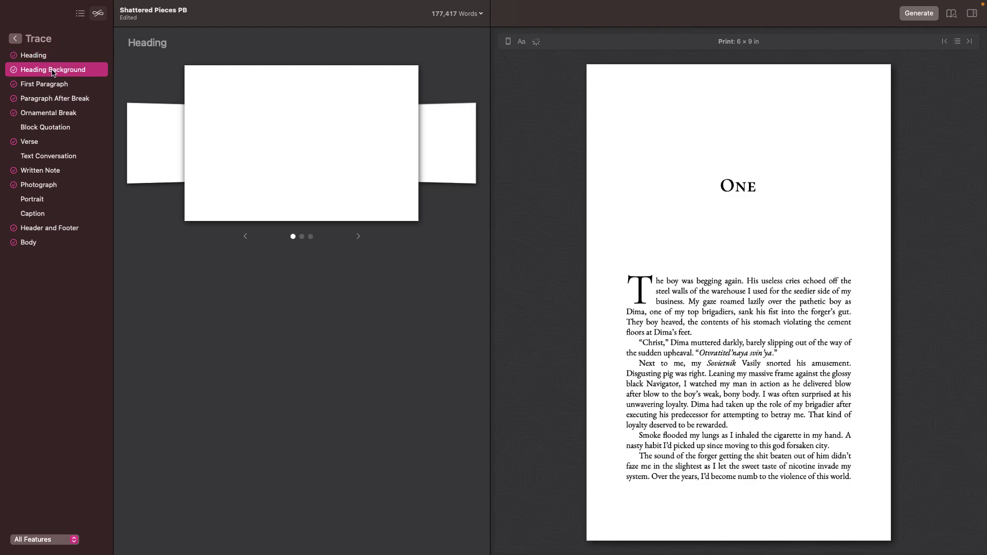
pyautogui.moveTo(298, 172)
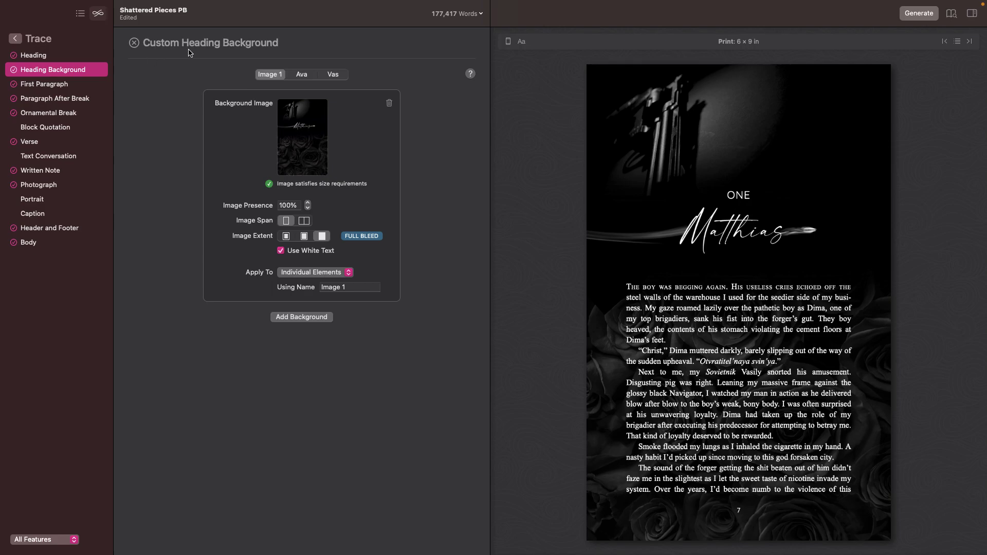
# Cycle through Trace's chapter heading variants and return to the original one
pyautogui.click(95, 58)
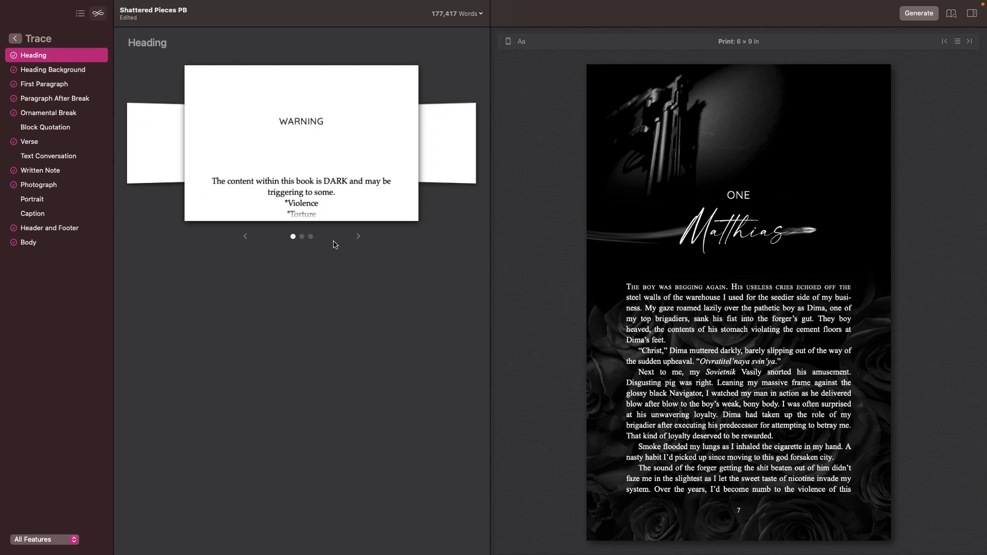
pyautogui.click(357, 238)
pyautogui.click(358, 238)
pyautogui.click(358, 238)
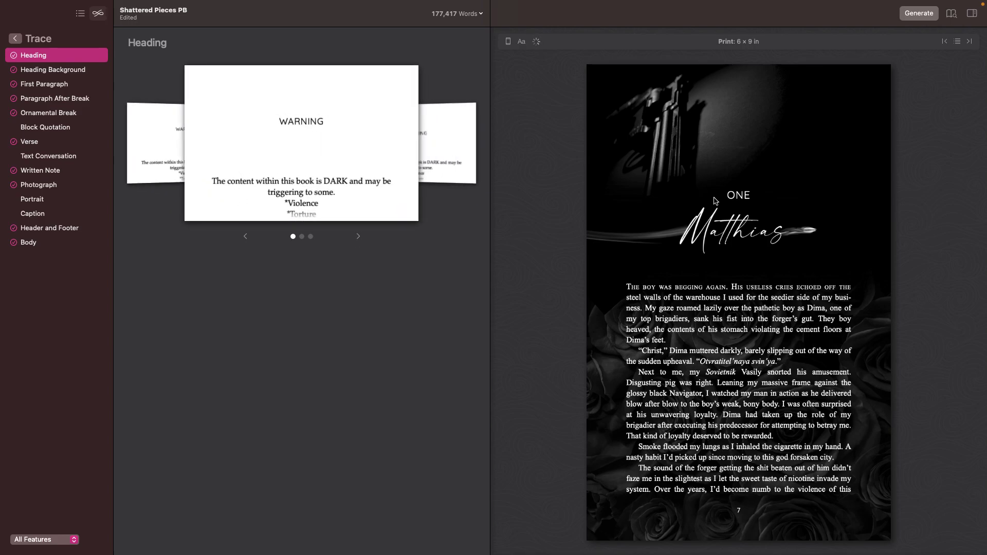
pyautogui.click(359, 238)
pyautogui.click(359, 237)
pyautogui.click(358, 238)
pyautogui.click(359, 237)
pyautogui.click(359, 237)
pyautogui.click(359, 237)
pyautogui.click(359, 238)
# Try the middle image extent and the Spread span on the Image 1 heading background, and restore the single-page span
pyautogui.click(56, 71)
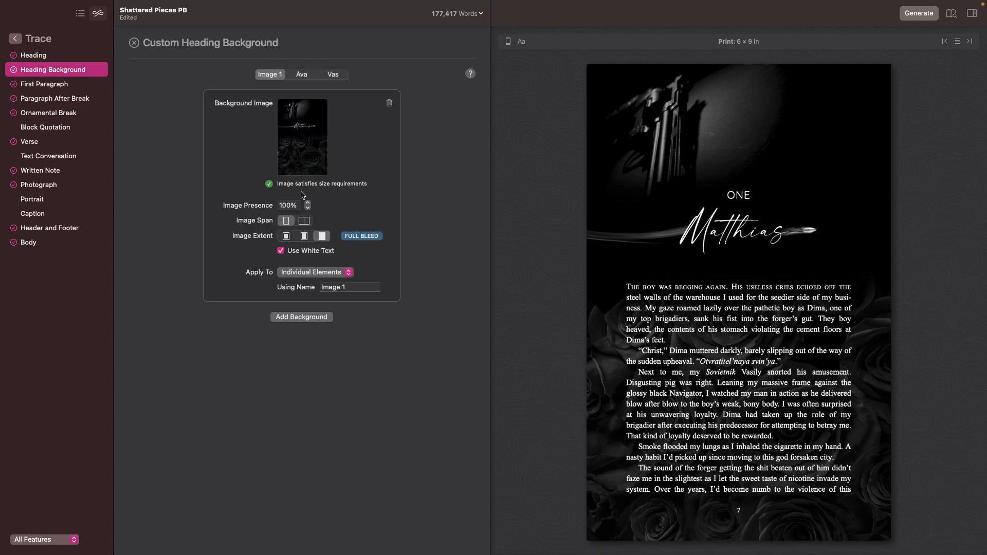
pyautogui.click(304, 238)
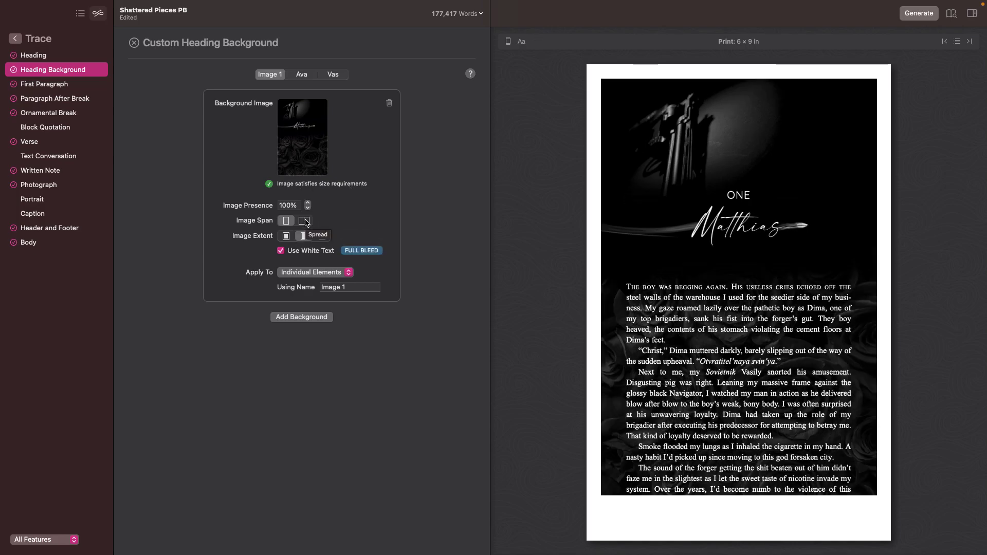
pyautogui.click(305, 221)
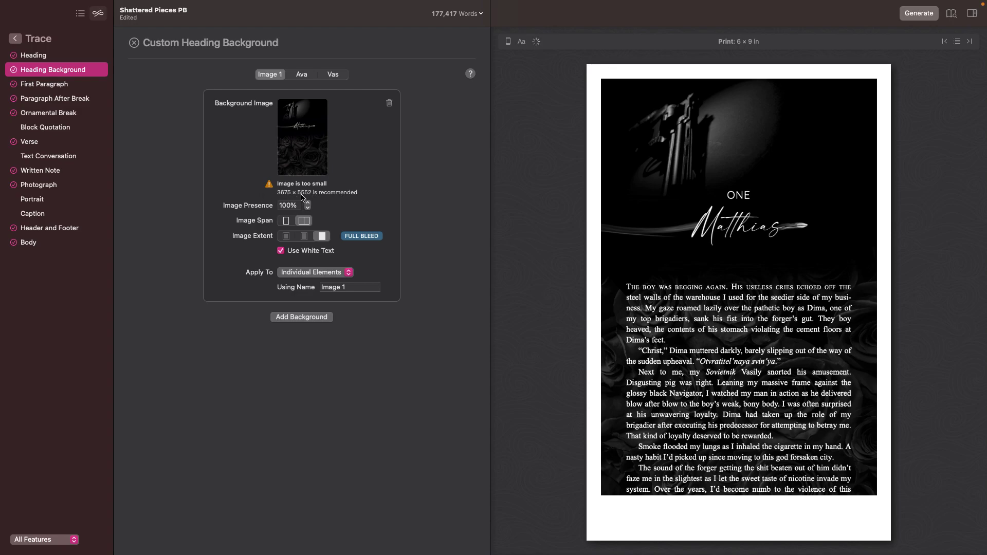
pyautogui.click(286, 221)
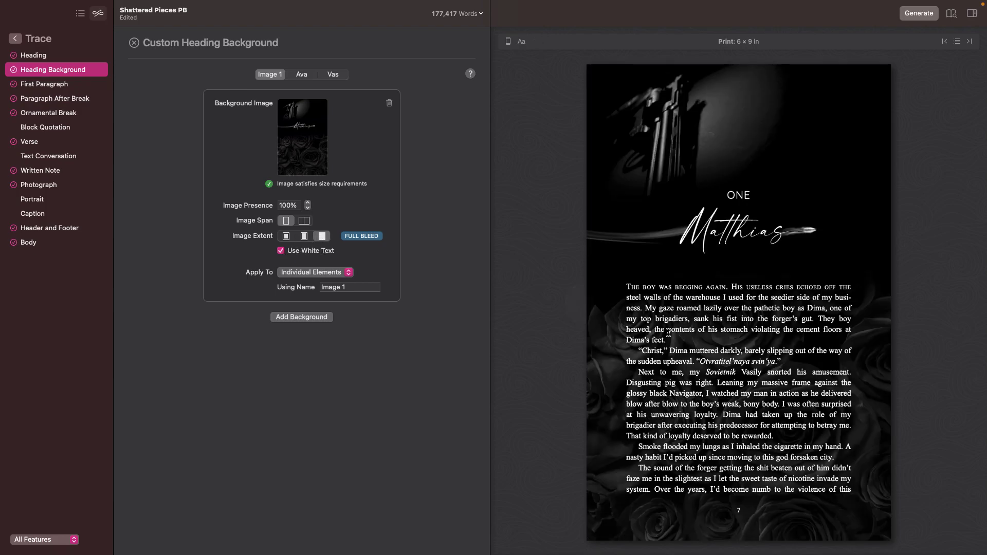
# Check which elements the Image 1 background can apply to, keeping Individual Elements
pyautogui.click(348, 273)
pyautogui.click(347, 274)
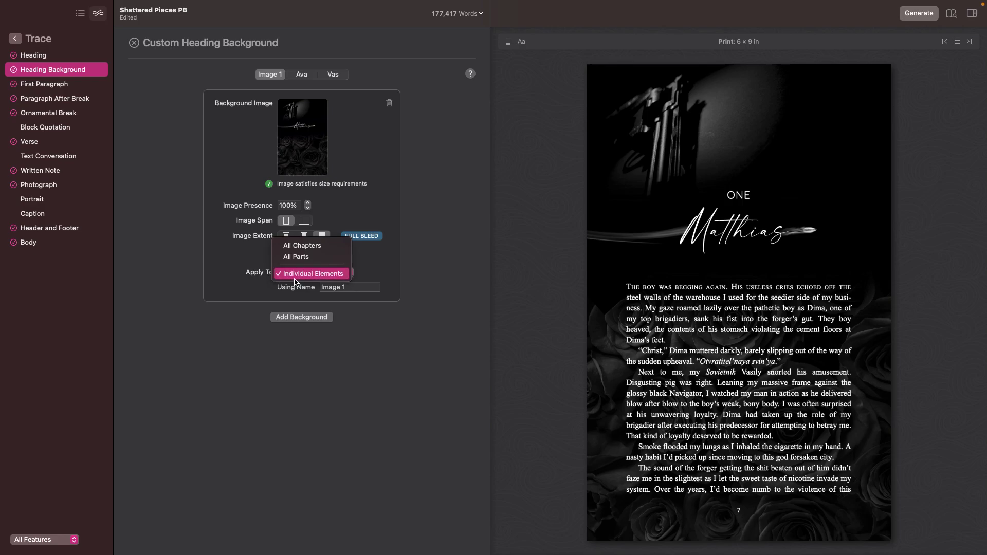
pyautogui.click(363, 290)
# Compare the Image 1, Ava and Vas heading backgrounds, and check the usage choices for a new background without adding one
pyautogui.click(302, 75)
pyautogui.click(333, 75)
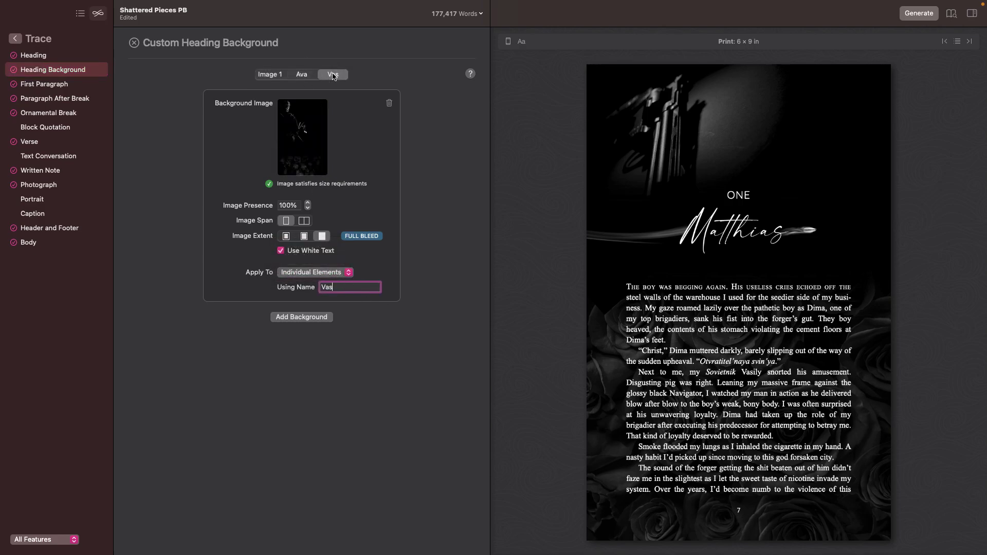
pyautogui.click(303, 76)
pyautogui.click(271, 75)
pyautogui.click(302, 75)
pyautogui.click(276, 76)
pyautogui.click(303, 76)
pyautogui.click(331, 76)
pyautogui.click(279, 316)
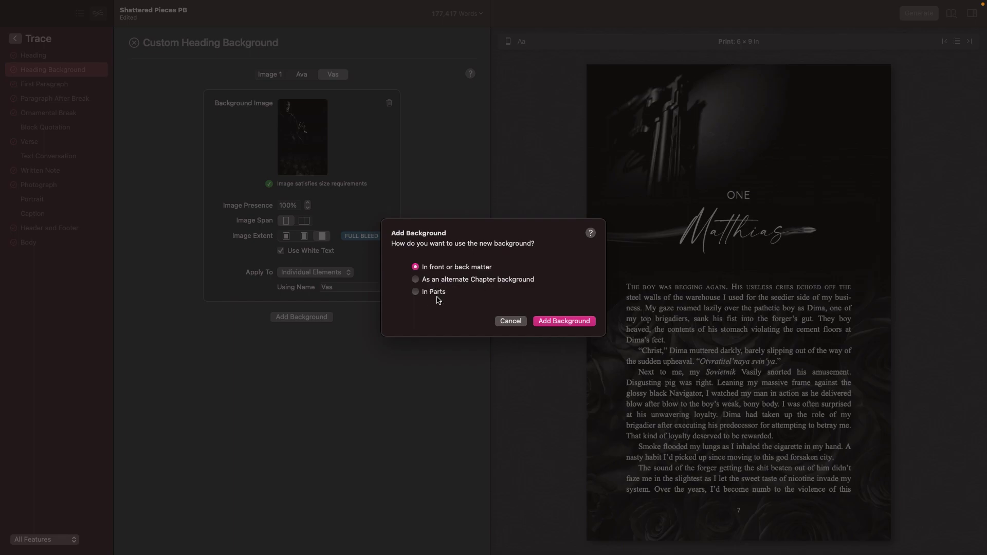
pyautogui.click(516, 325)
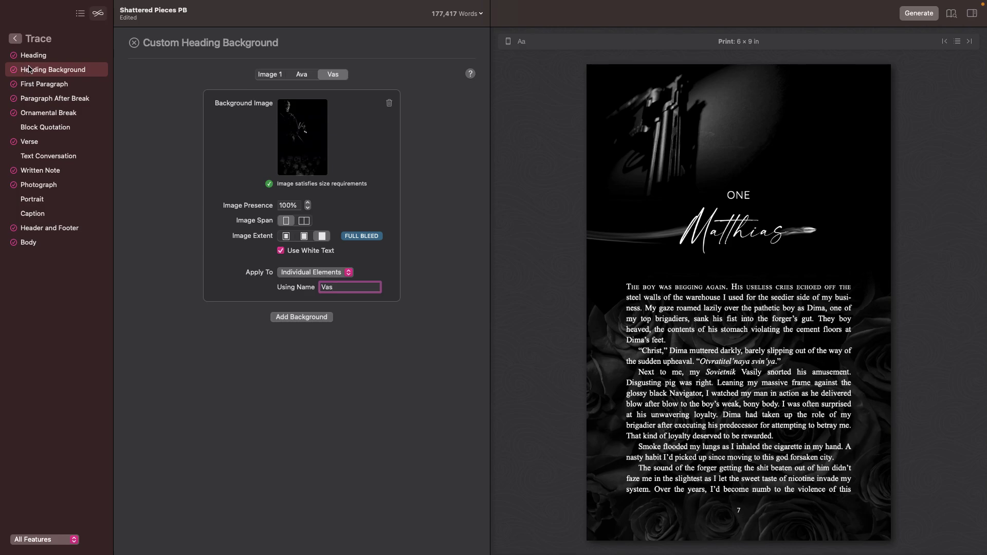
# Cycle through all First Paragraph variants, including drop caps and small caps, back to the original third one
pyautogui.click(62, 85)
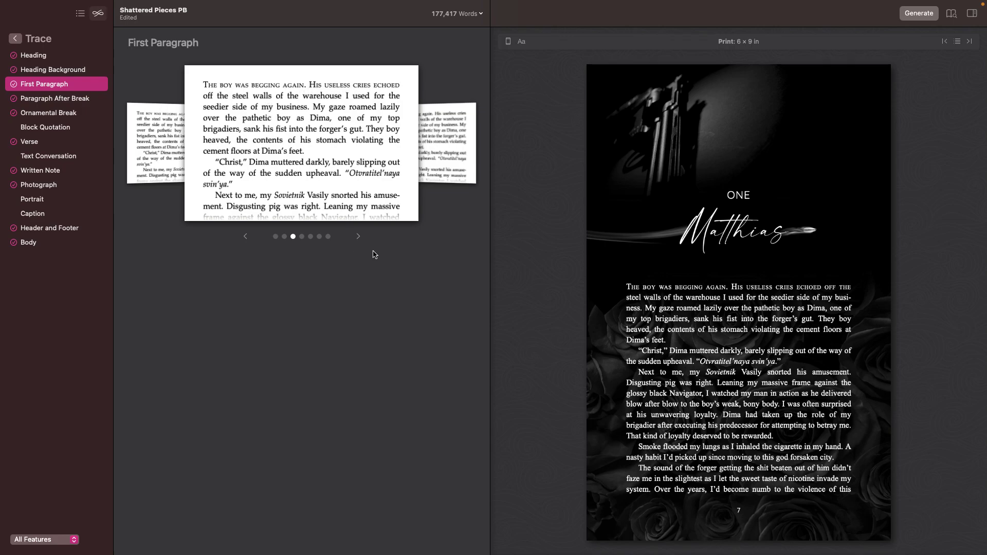
pyautogui.click(359, 236)
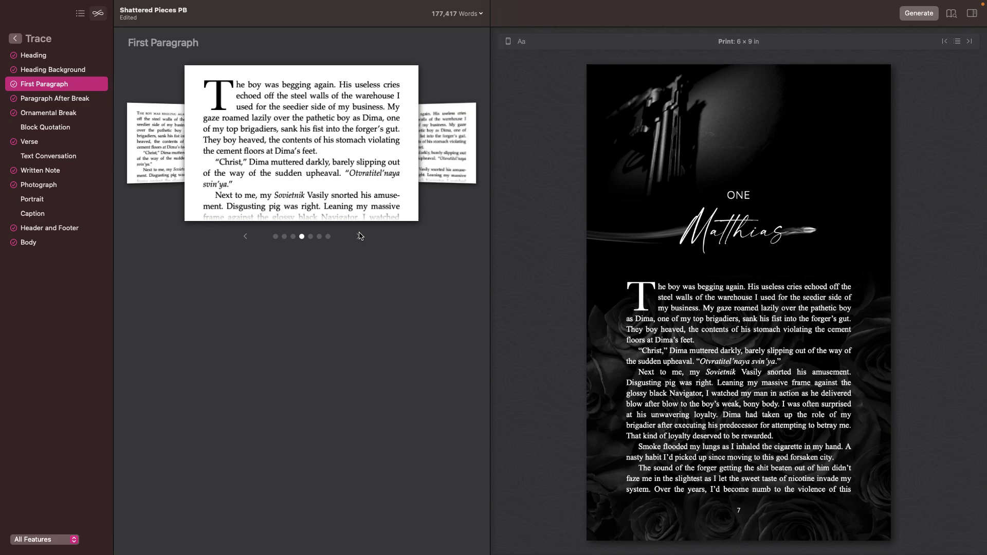
pyautogui.click(359, 236)
pyautogui.click(359, 236)
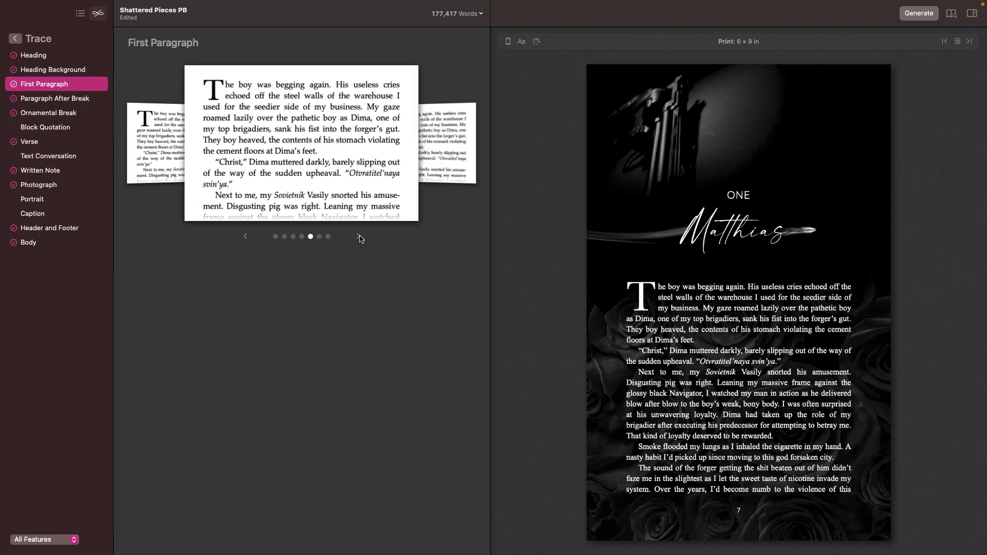
pyautogui.click(358, 236)
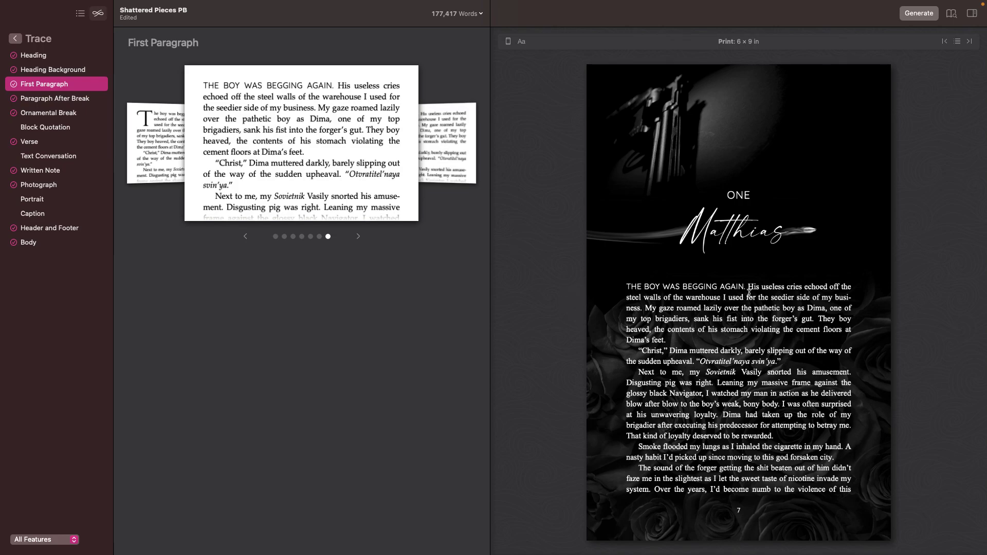
pyautogui.click(356, 237)
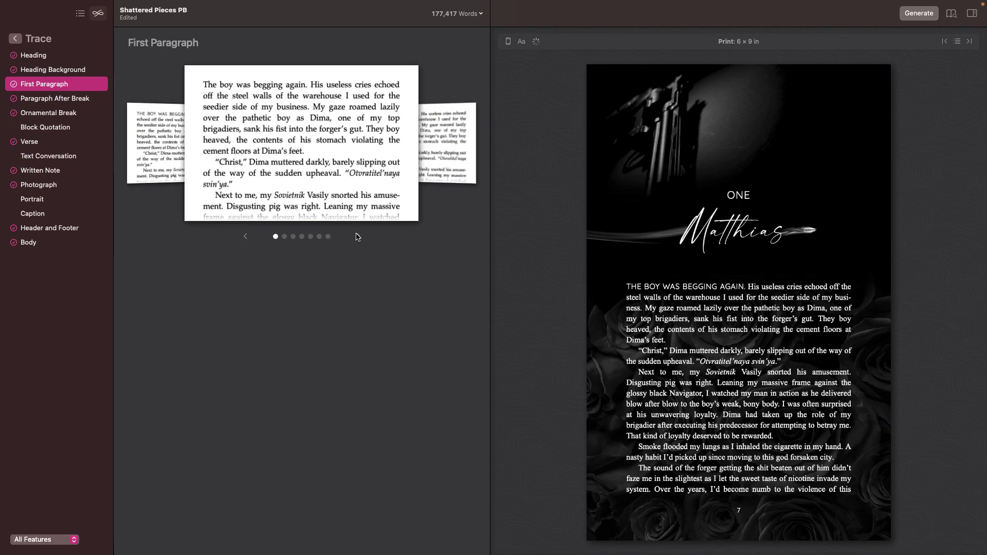
pyautogui.click(358, 237)
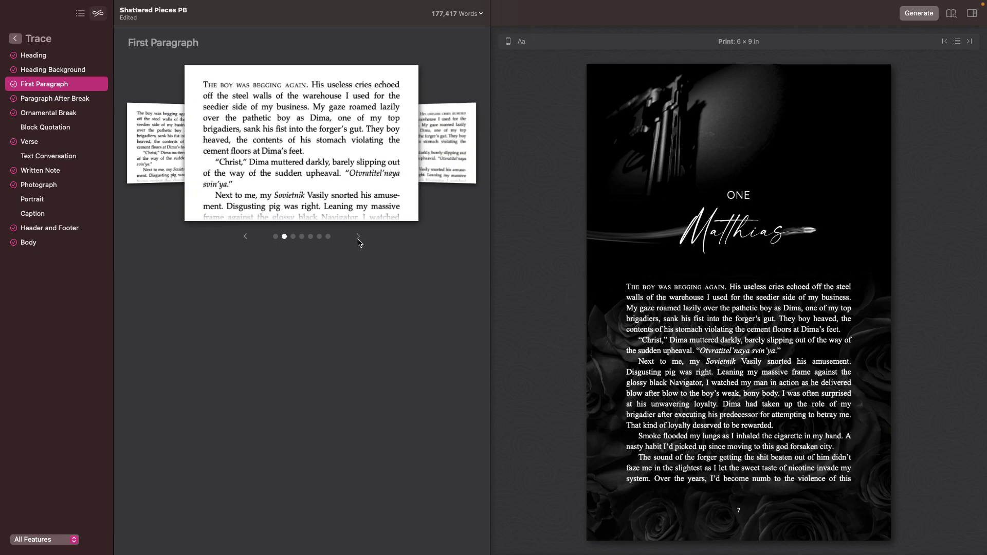
pyautogui.click(359, 237)
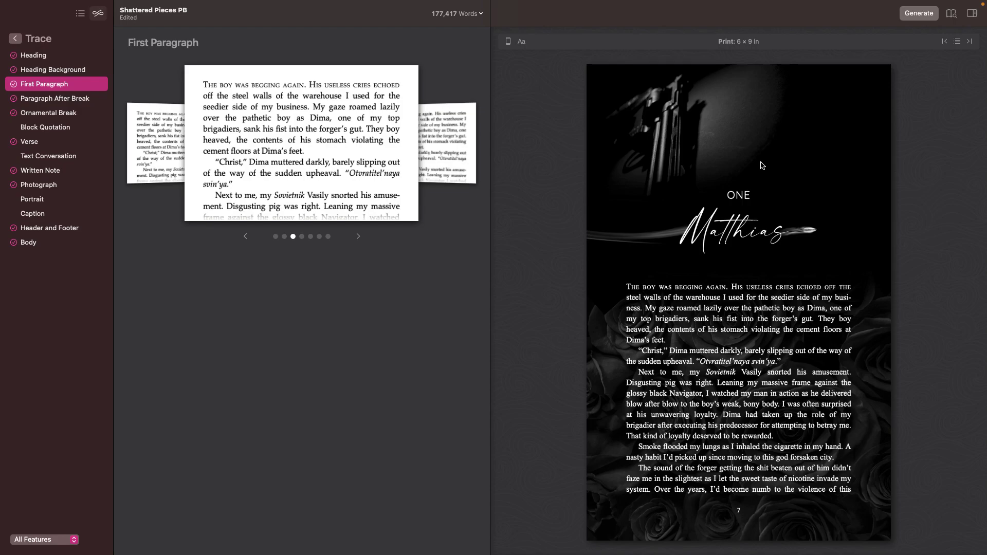
# Set Trace's Paragraph After Break to its second variant
pyautogui.click(82, 102)
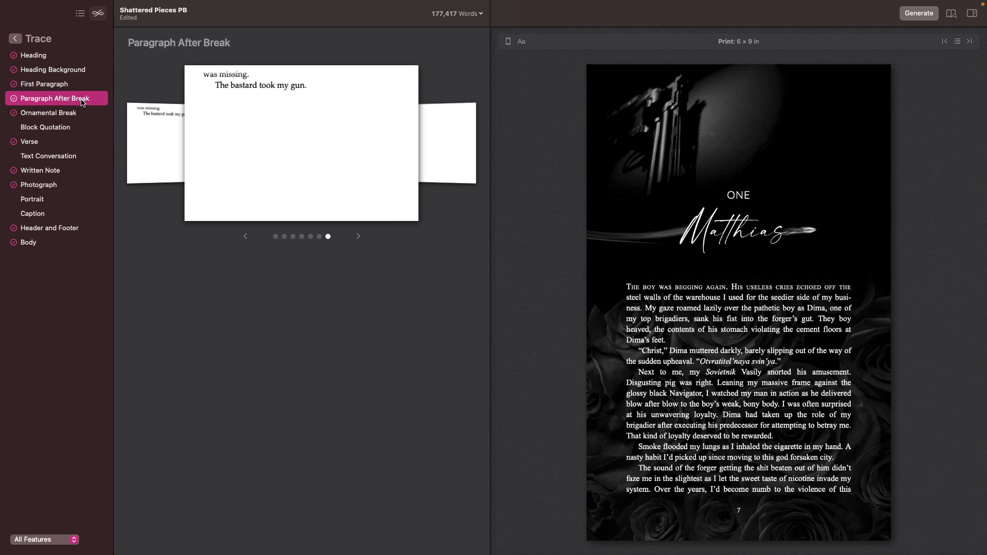
pyautogui.click(357, 239)
pyautogui.click(357, 240)
pyautogui.click(359, 237)
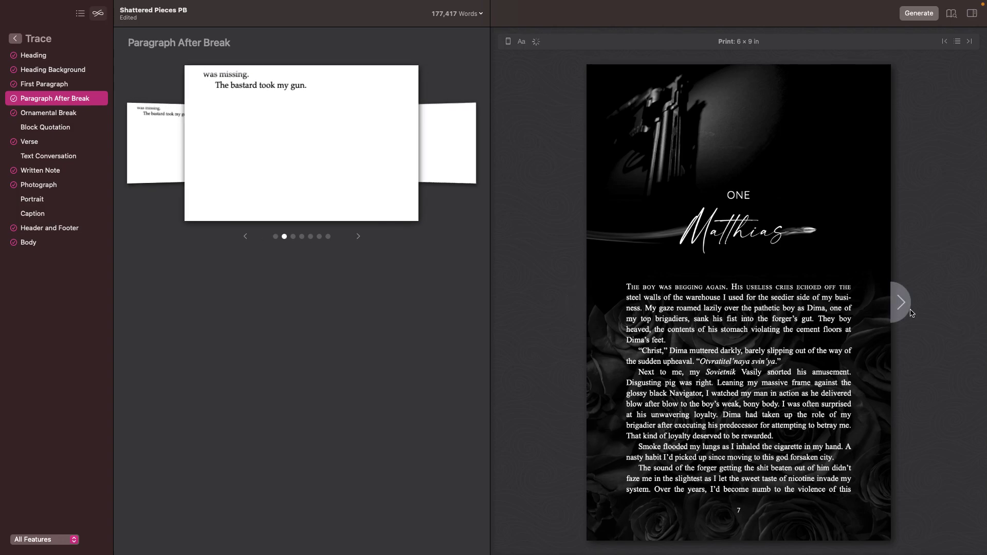
# Page through the print preview from Chapter One to the opening of Chapter Three, looking for a scene break
pyautogui.click(901, 303)
pyautogui.click(899, 304)
pyautogui.click(897, 303)
pyautogui.click(896, 301)
pyautogui.click(896, 302)
pyautogui.click(896, 305)
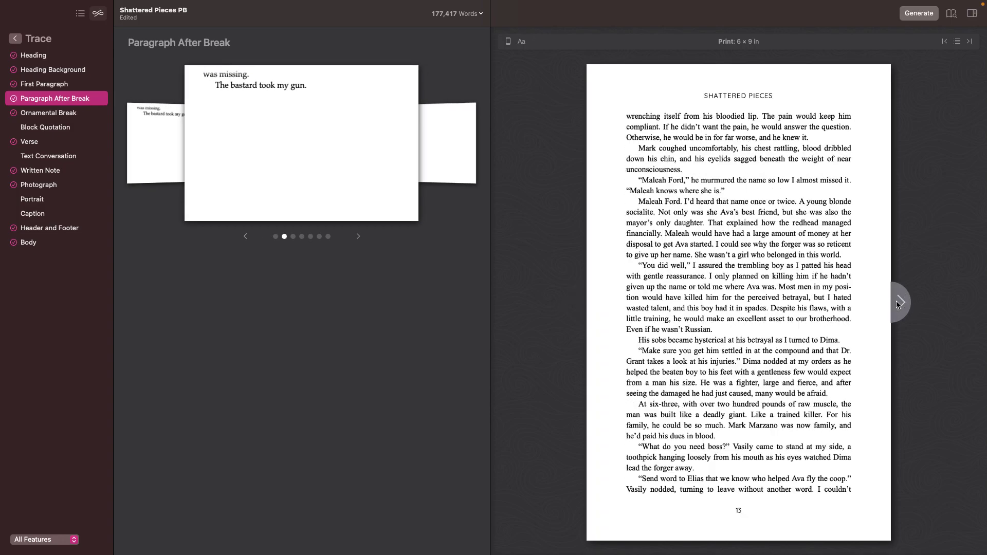
pyautogui.click(896, 305)
pyautogui.click(896, 303)
pyautogui.click(897, 303)
pyautogui.click(898, 303)
pyautogui.click(898, 303)
pyautogui.click(899, 302)
pyautogui.click(900, 302)
pyautogui.click(900, 302)
pyautogui.click(900, 303)
pyautogui.click(900, 302)
pyautogui.click(900, 302)
pyautogui.click(900, 302)
pyautogui.click(900, 302)
pyautogui.click(900, 303)
# Check the closing page before Chapter Three and the scene break inside Chapter Three in the print preview
pyautogui.click(582, 312)
pyautogui.click(582, 311)
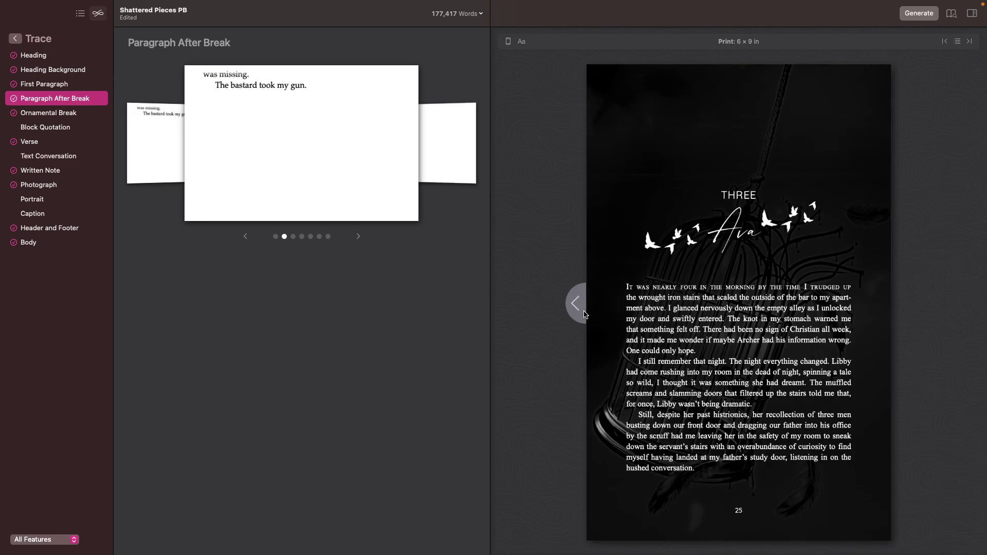
pyautogui.click(583, 311)
pyautogui.click(582, 312)
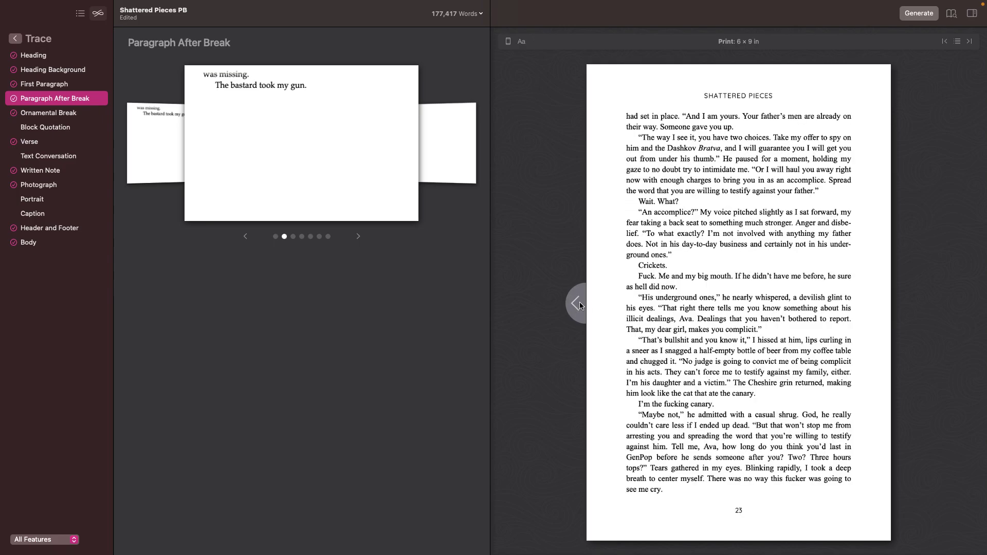
pyautogui.click(900, 302)
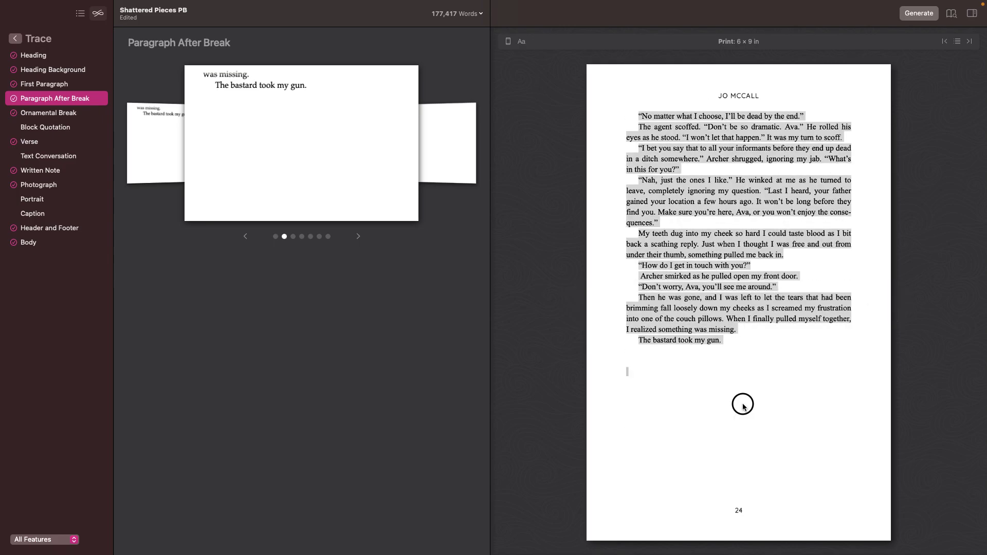
pyautogui.click(903, 302)
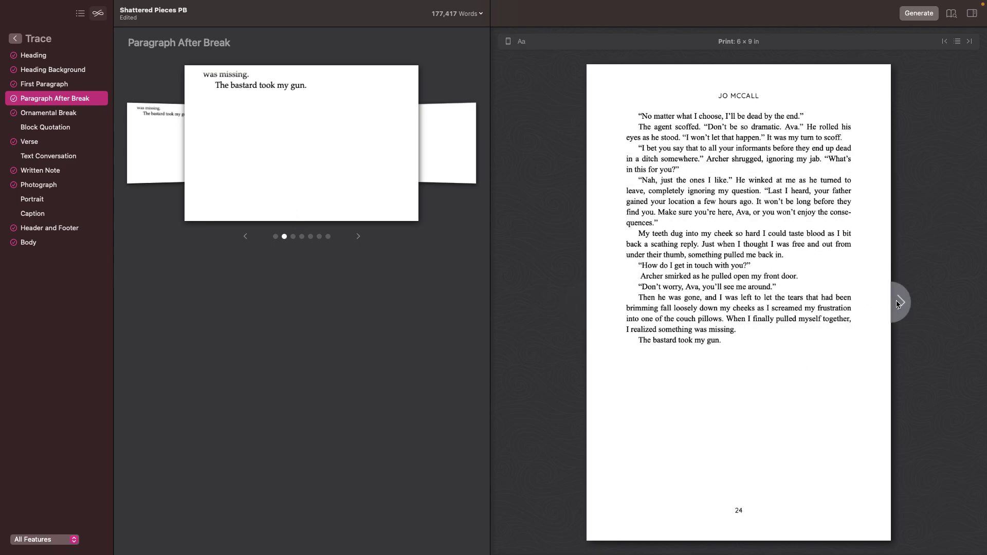
pyautogui.click(906, 301)
pyautogui.click(906, 301)
pyautogui.click(906, 300)
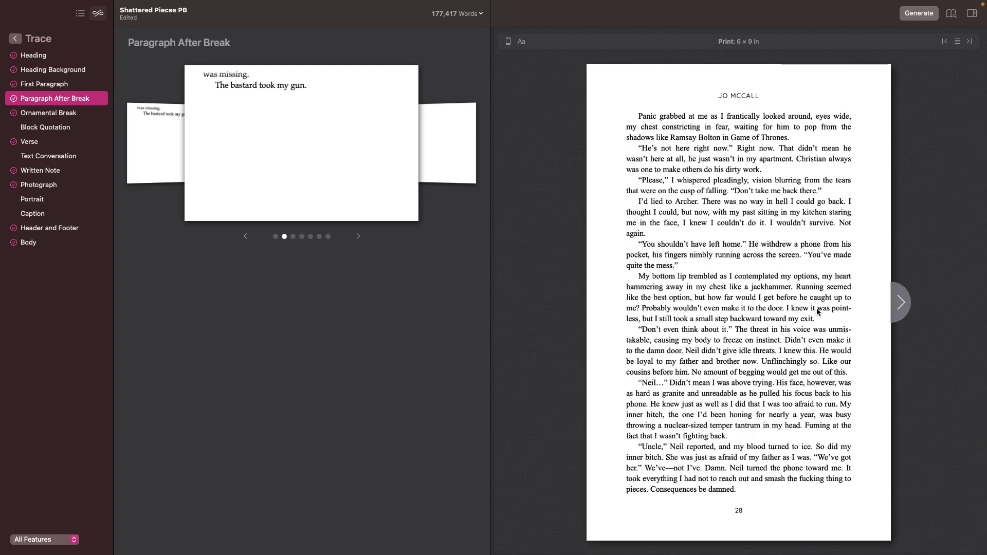
pyautogui.click(574, 289)
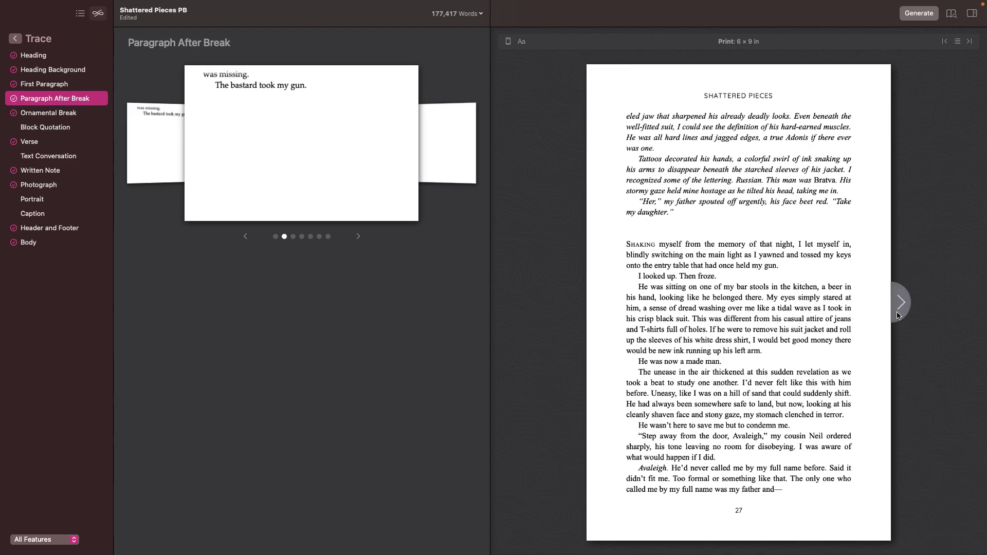
# Page further through the preview and examine the paragraph after the "Take my daughter" scene break
pyautogui.click(900, 309)
pyautogui.click(899, 312)
pyautogui.click(900, 308)
pyautogui.click(899, 308)
pyautogui.click(900, 309)
pyautogui.click(900, 309)
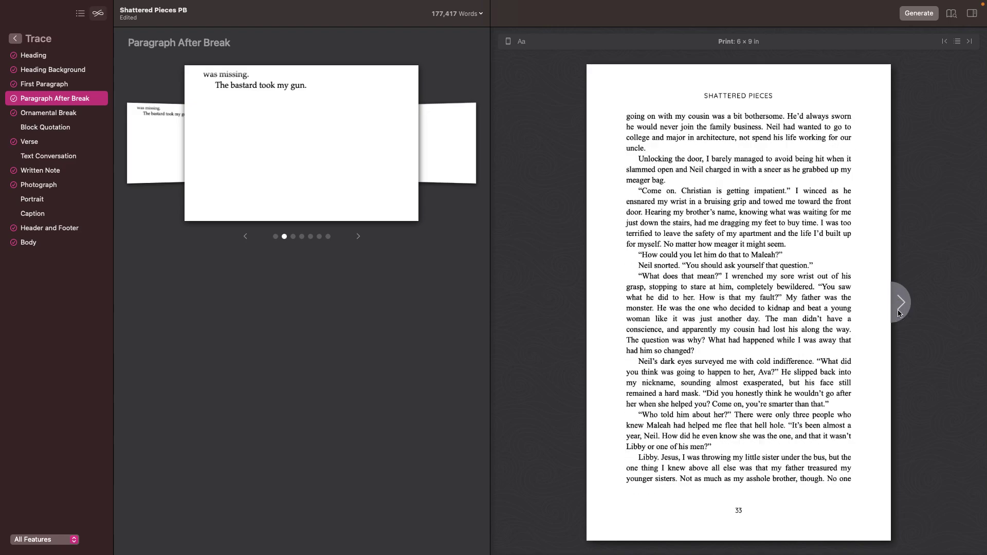
pyautogui.click(898, 309)
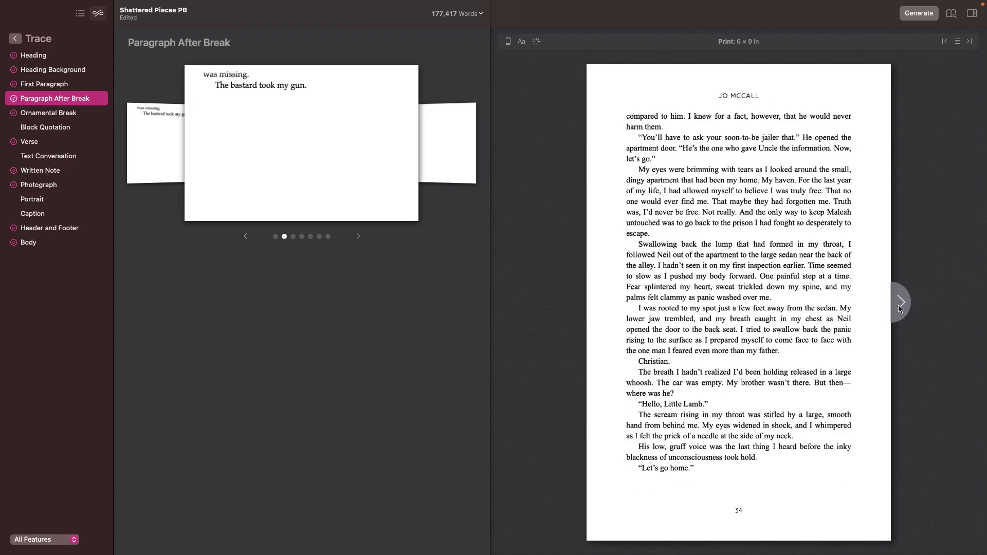
pyautogui.click(901, 307)
pyautogui.click(905, 303)
pyautogui.click(904, 303)
pyautogui.click(904, 303)
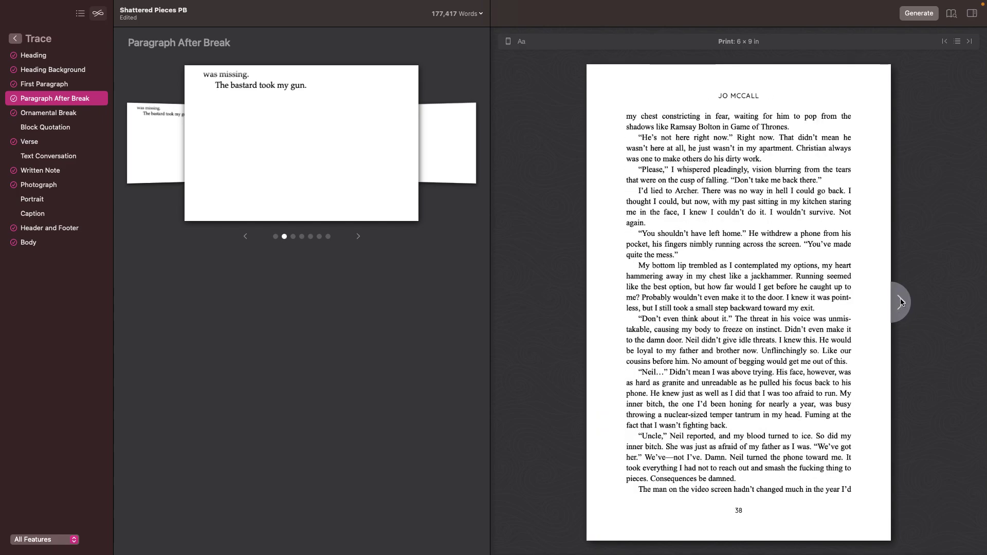
pyautogui.click(904, 304)
pyautogui.click(574, 302)
pyautogui.click(575, 302)
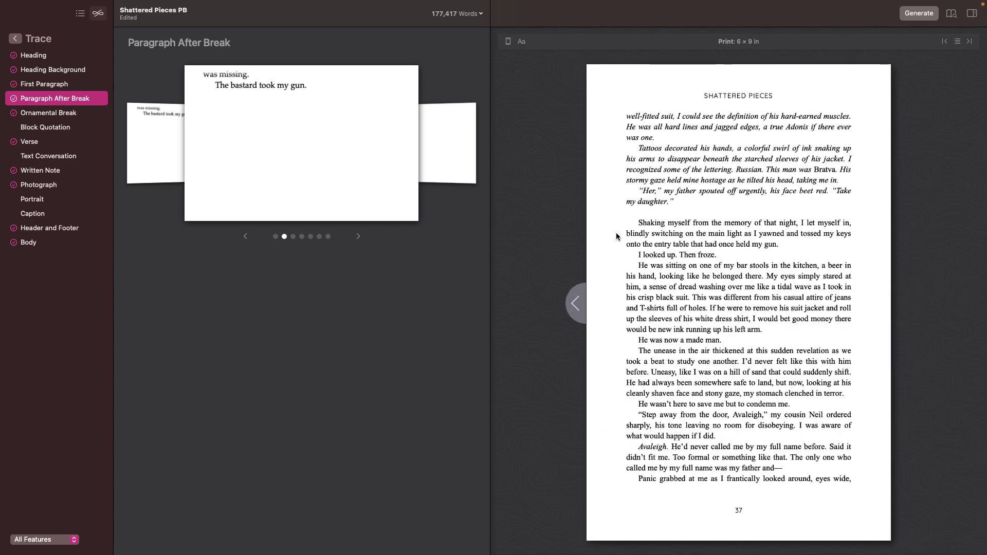
# Find the scene break with an ornament on page 47 and examine the paragraphs that follow it
pyautogui.click(901, 308)
pyautogui.click(901, 308)
pyautogui.click(901, 308)
pyautogui.click(901, 308)
pyautogui.click(901, 306)
pyautogui.click(901, 307)
pyautogui.click(900, 306)
pyautogui.click(900, 305)
pyautogui.click(897, 302)
pyautogui.click(897, 302)
pyautogui.click(898, 302)
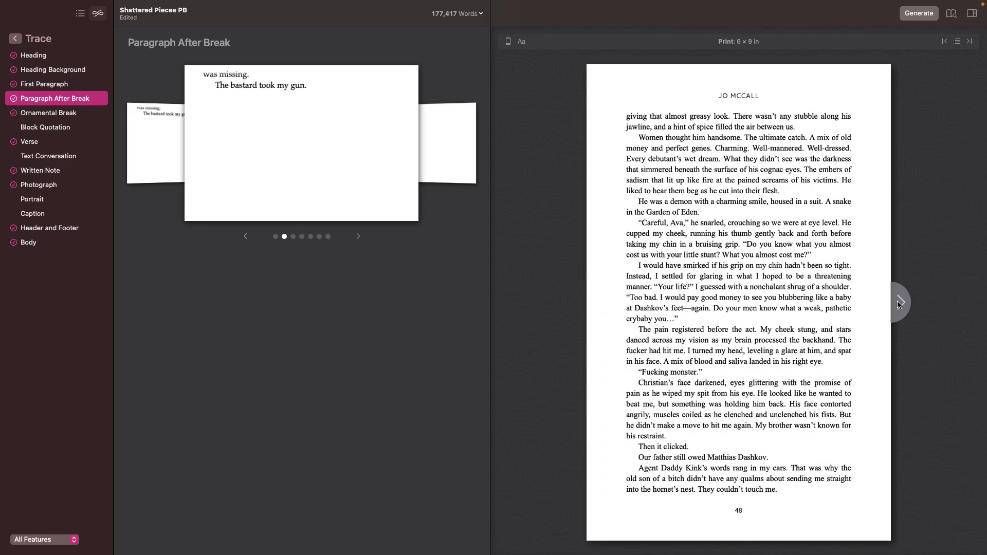
pyautogui.click(590, 290)
pyautogui.moveTo(647, 243); pyautogui.dragTo(708, 241)
pyautogui.moveTo(771, 276); pyautogui.dragTo(774, 286)
# Try a larger ornament size for Trace's custom Ornamental Break, and return it to the small size
pyautogui.click(74, 115)
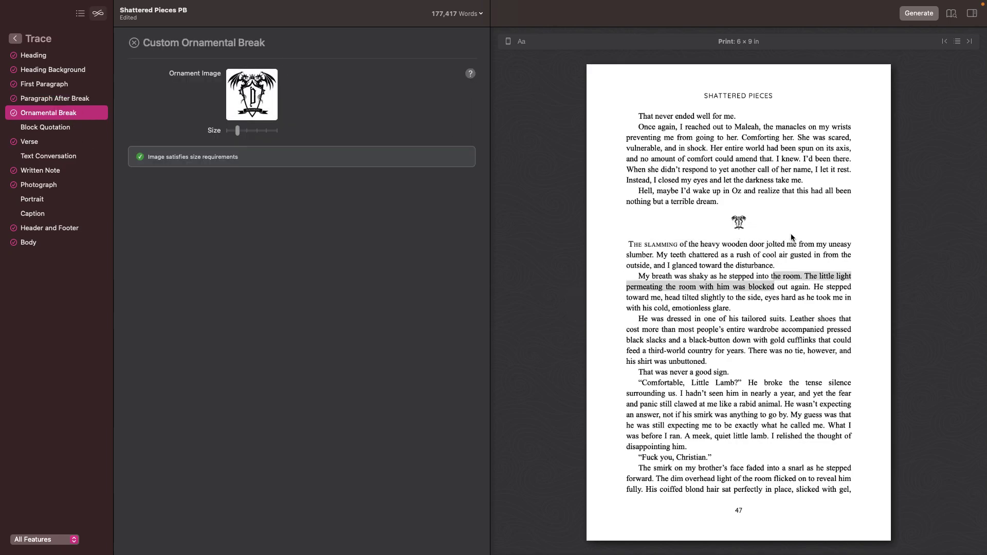
pyautogui.moveTo(237, 130)
pyautogui.mouseDown()
pyautogui.moveTo(277, 131)
pyautogui.moveTo(238, 135)
pyautogui.mouseUp()
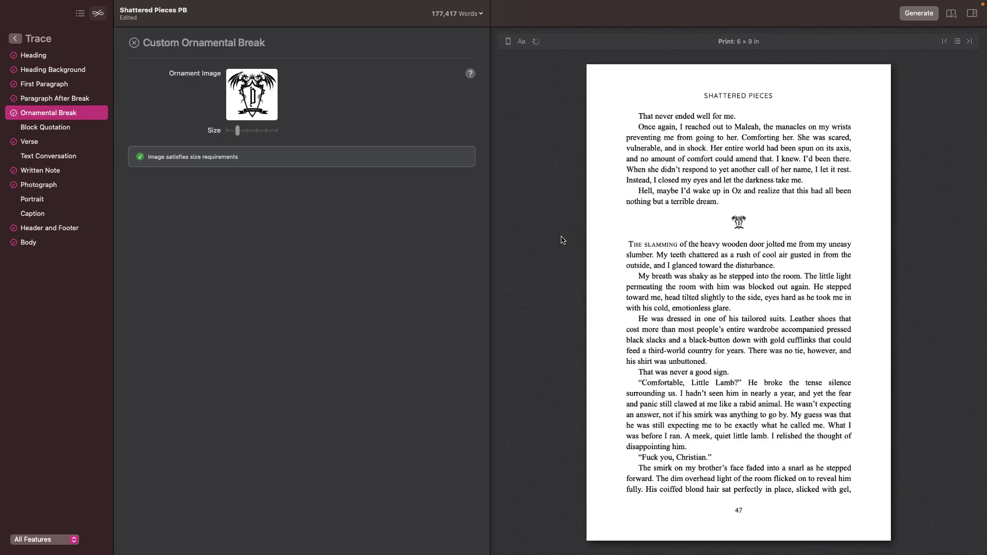
pyautogui.click(269, 133)
pyautogui.click(238, 132)
# Set Block Quotation to its first variant, and cycle through the three Verse variants back to the first
pyautogui.click(42, 126)
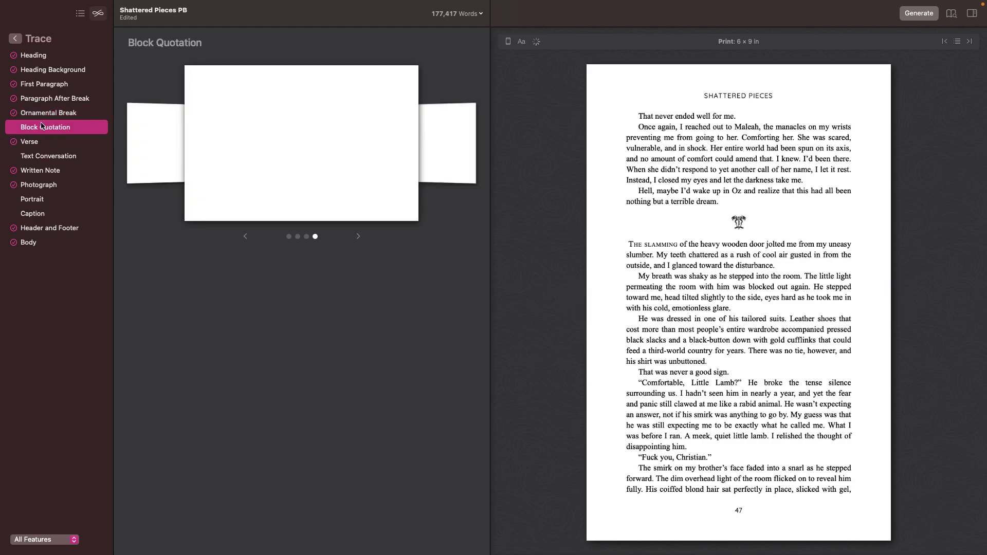
pyautogui.click(359, 237)
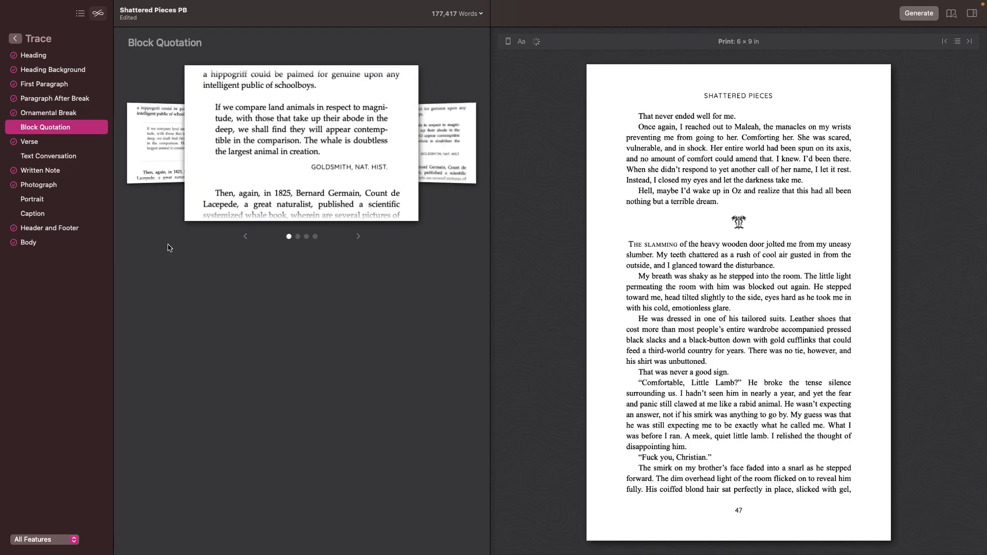
pyautogui.click(22, 145)
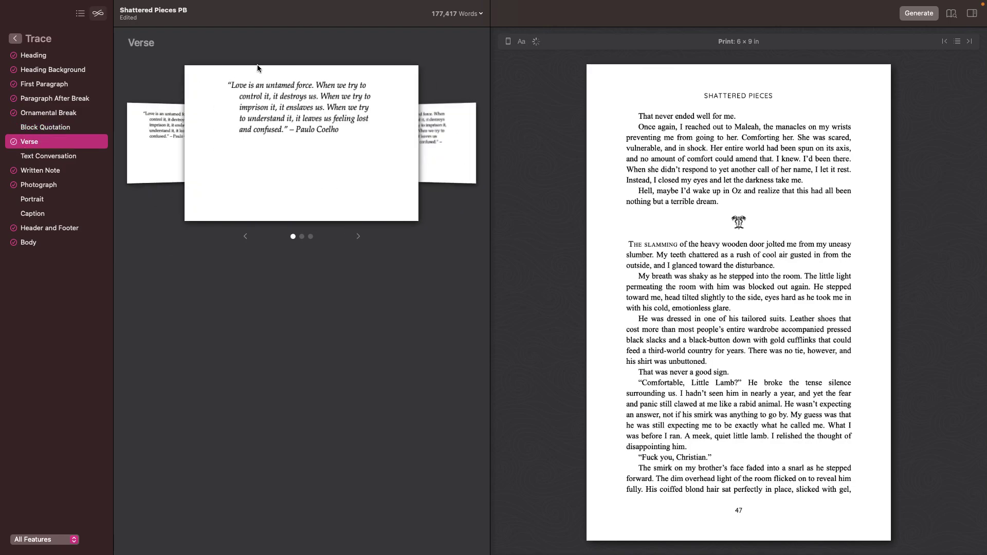
pyautogui.click(358, 237)
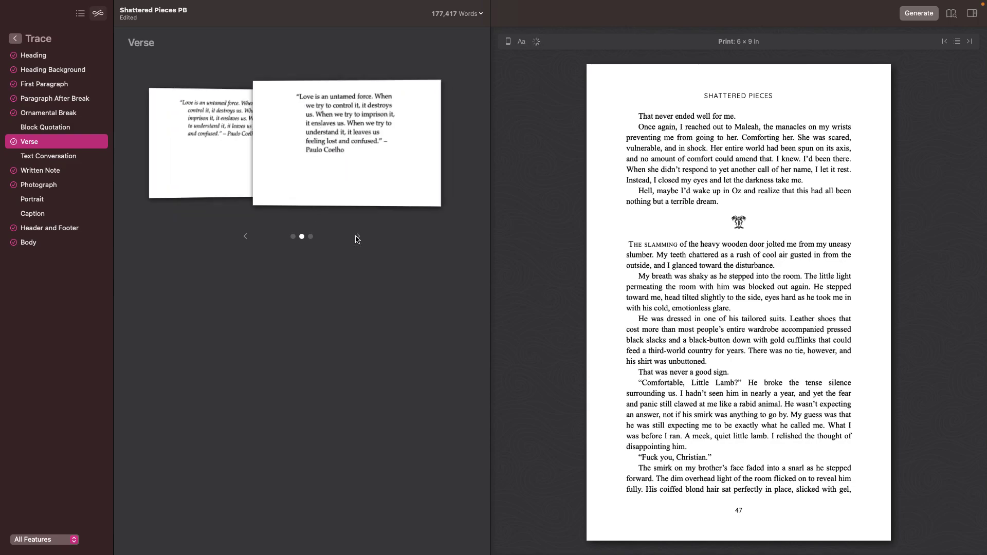
pyautogui.click(359, 237)
pyautogui.click(359, 237)
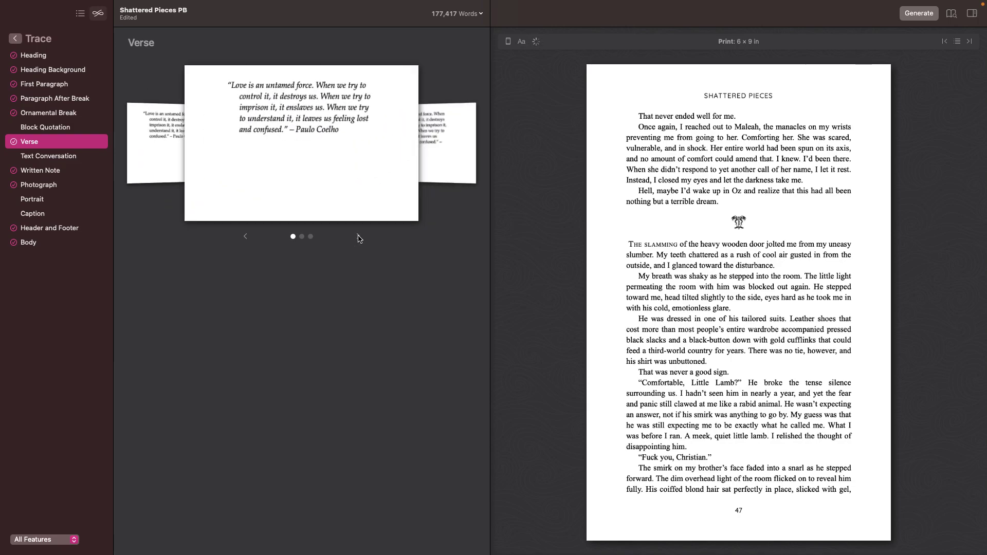
# Cycle through the Text Conversation variants, choosing the first one with the blue reply bubble
pyautogui.click(27, 155)
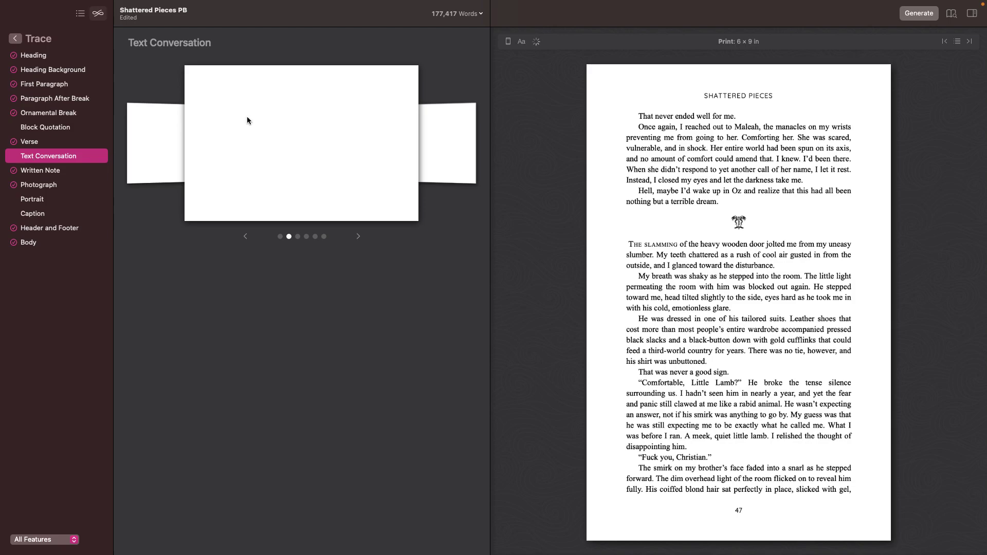
pyautogui.click(358, 237)
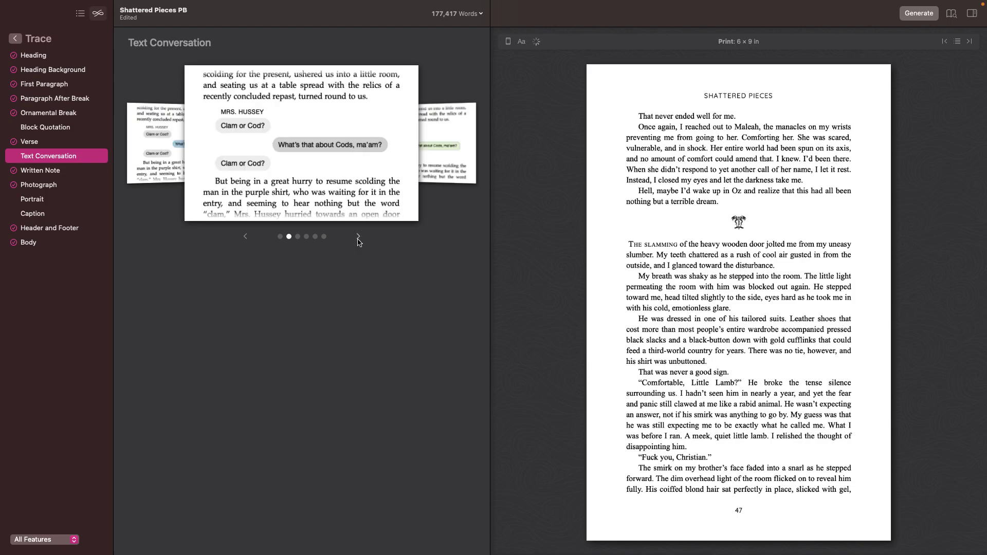
pyautogui.click(359, 238)
pyautogui.click(358, 240)
pyautogui.click(358, 240)
pyautogui.click(358, 240)
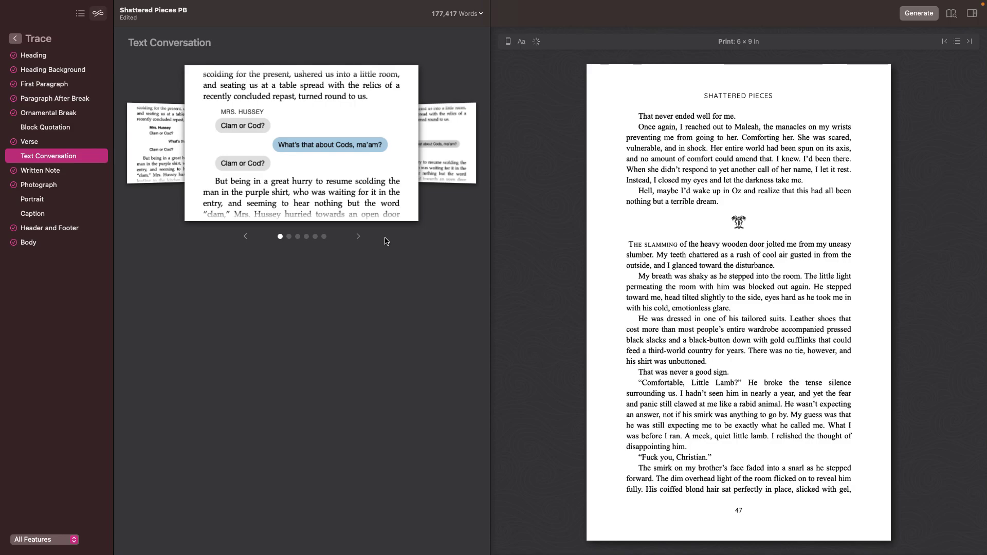
# Compare all seven Written Note variants, from handwriting to plain and italic text, ending back on the first
pyautogui.click(67, 171)
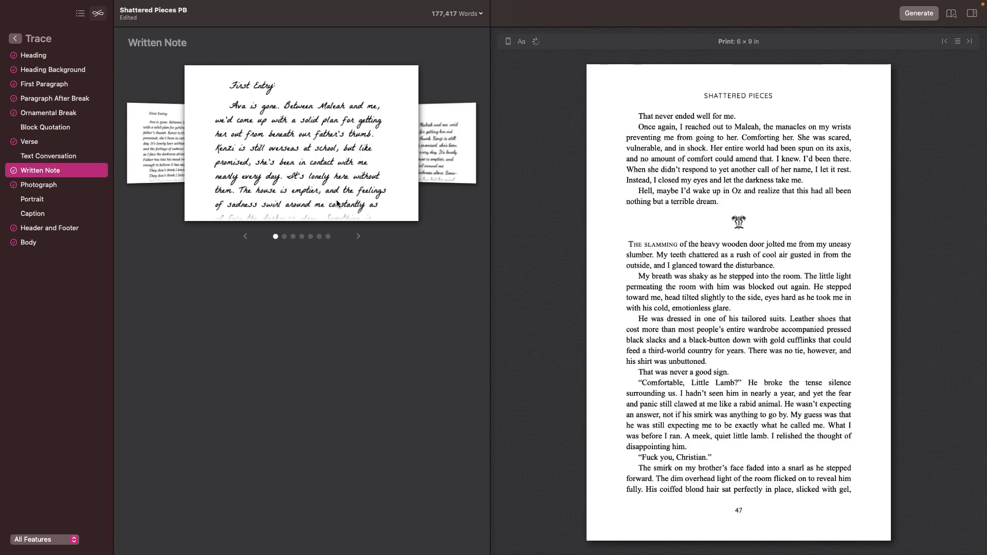
pyautogui.click(359, 237)
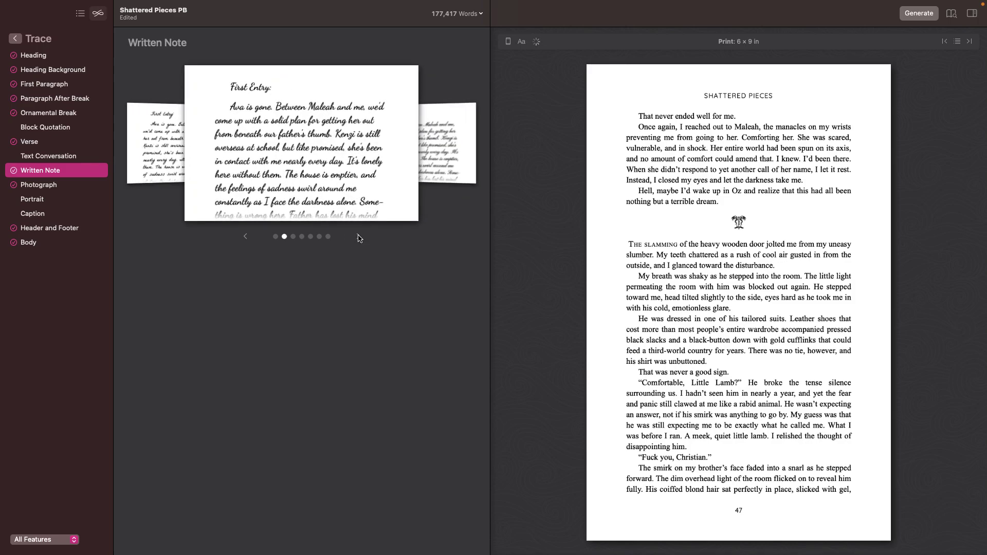
pyautogui.click(358, 237)
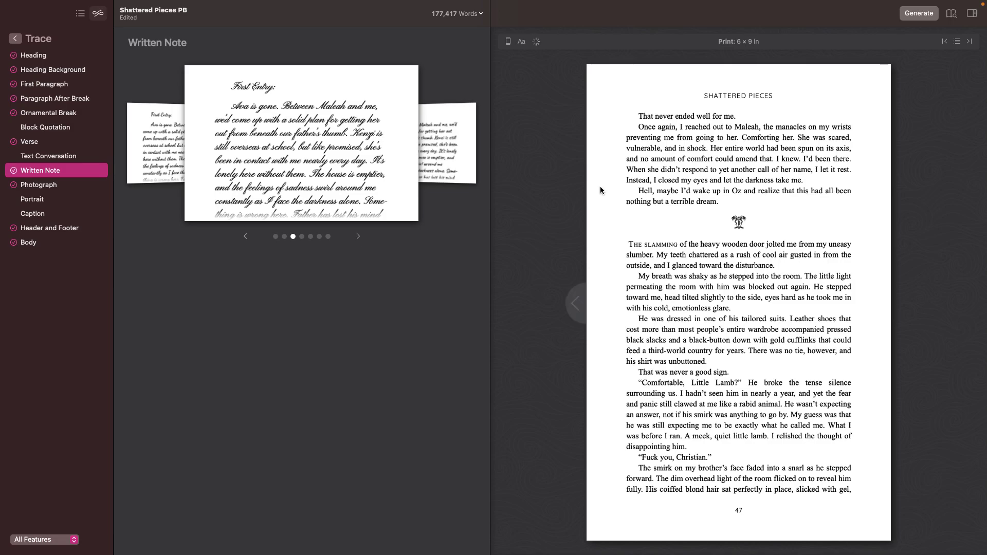
pyautogui.click(359, 236)
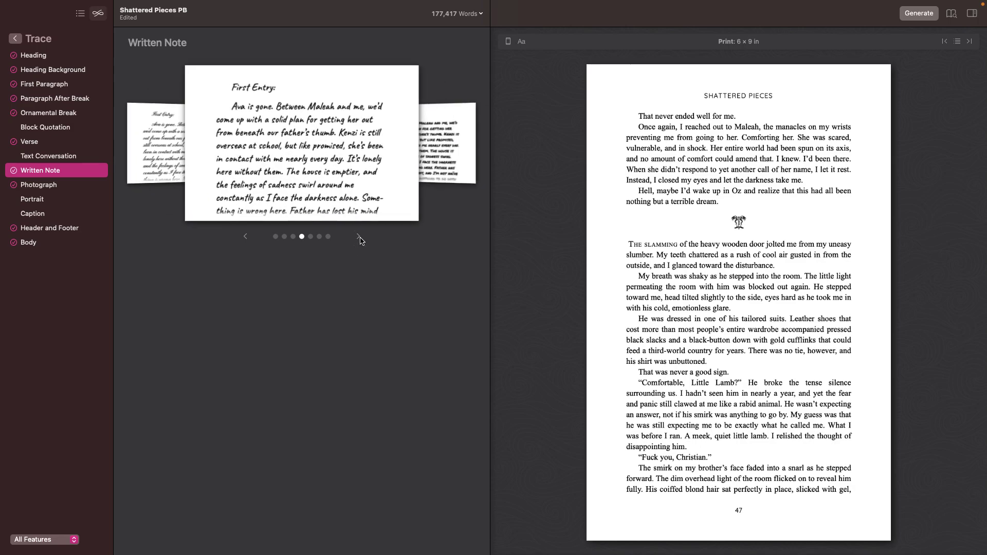
pyautogui.click(359, 236)
pyautogui.click(359, 236)
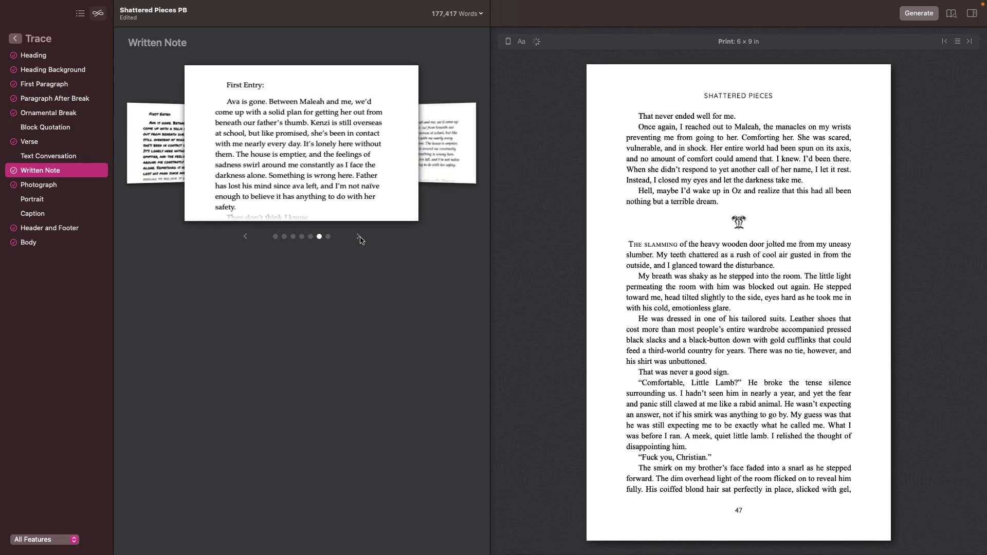
pyautogui.click(359, 236)
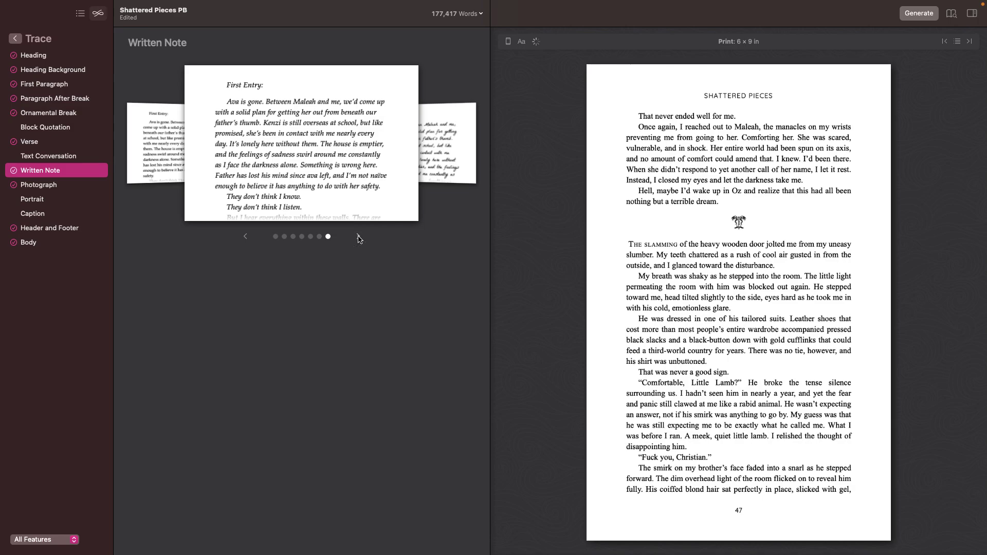
pyautogui.click(362, 236)
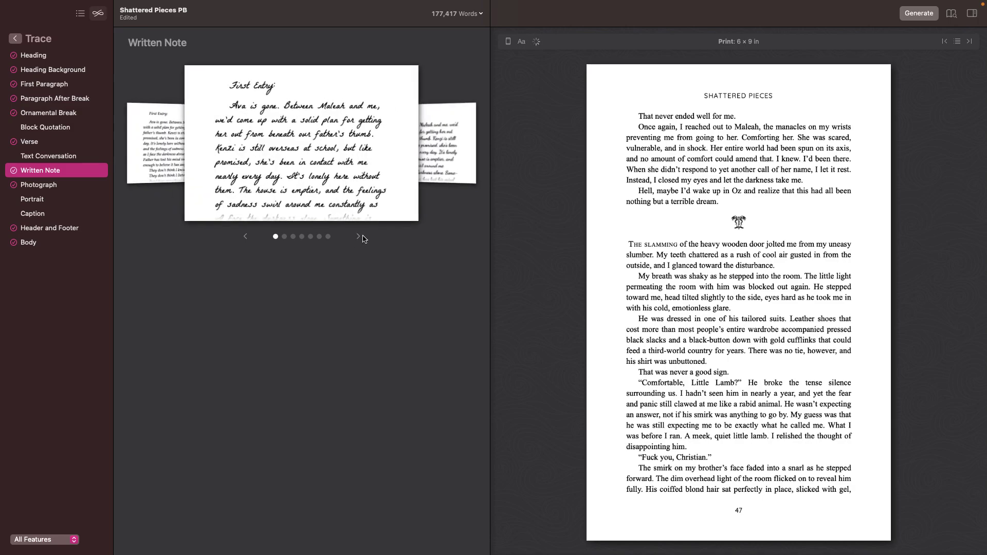
pyautogui.click(360, 237)
pyautogui.click(359, 239)
pyautogui.click(359, 238)
pyautogui.click(358, 237)
pyautogui.click(359, 238)
pyautogui.click(358, 237)
pyautogui.click(359, 238)
# Set Photograph to its second variant with the shadowed frame, and view the Portrait and Caption options
pyautogui.click(40, 189)
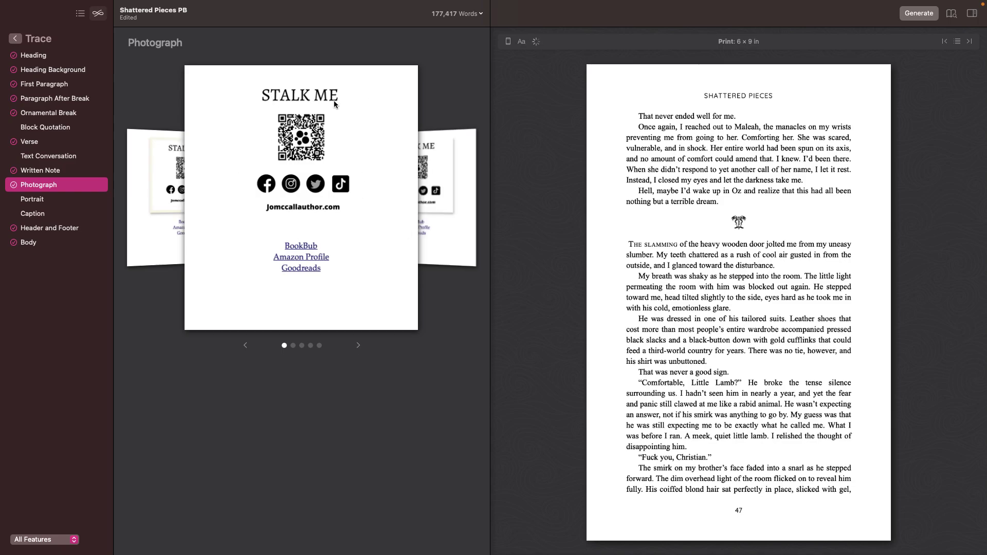
pyautogui.click(358, 346)
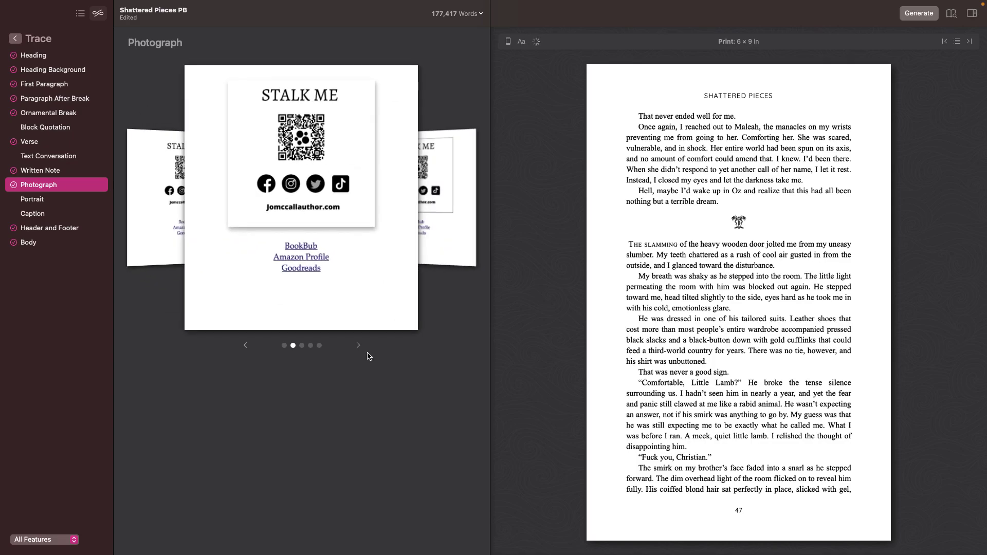
pyautogui.click(72, 200)
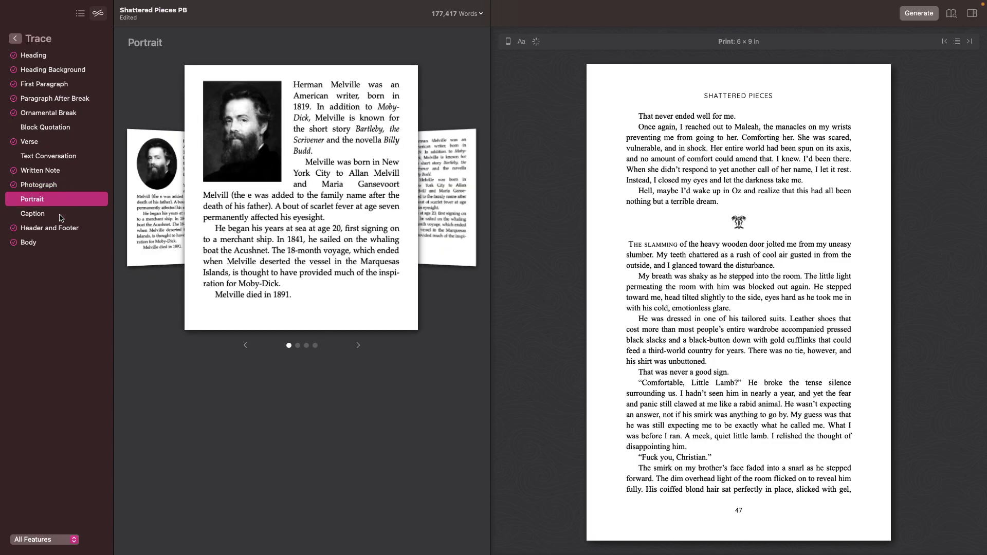
pyautogui.click(65, 215)
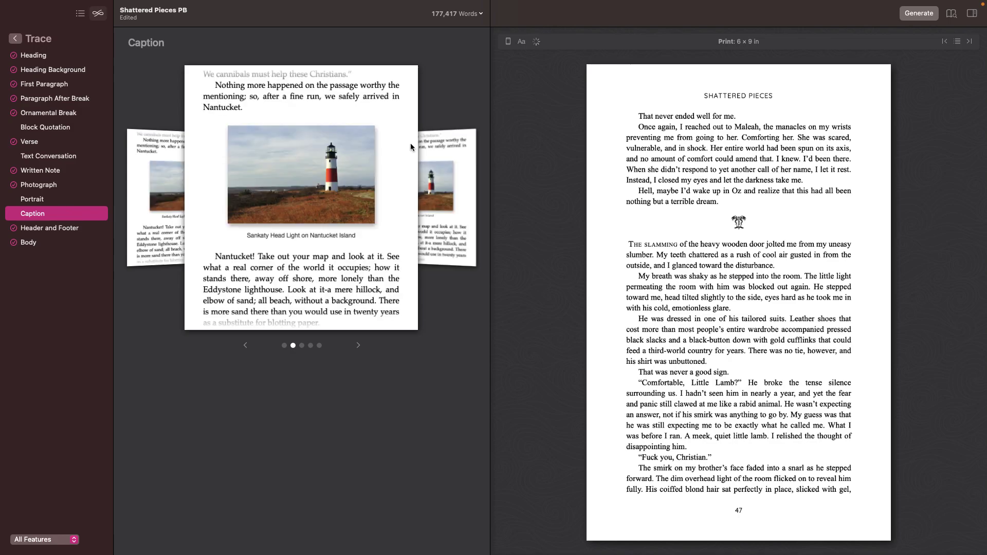
# Create a custom Header and Footer design and give it an image from the Downloads folder as its ornament
pyautogui.click(60, 227)
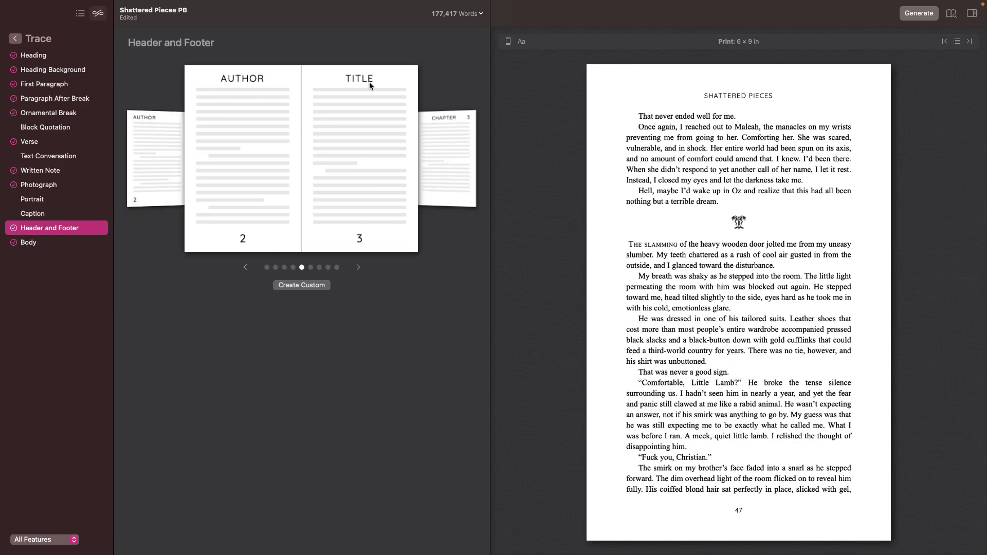
pyautogui.click(307, 285)
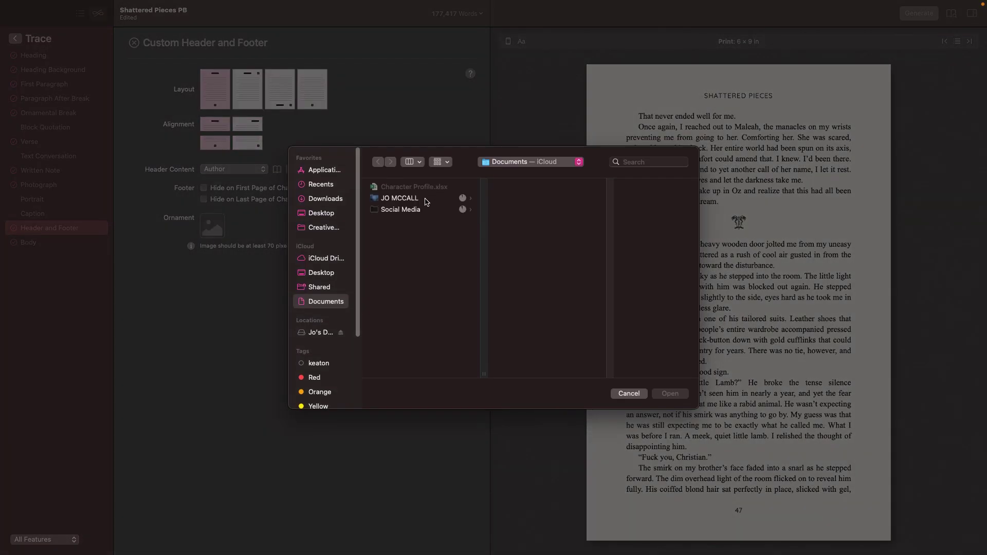
pyautogui.click(325, 199)
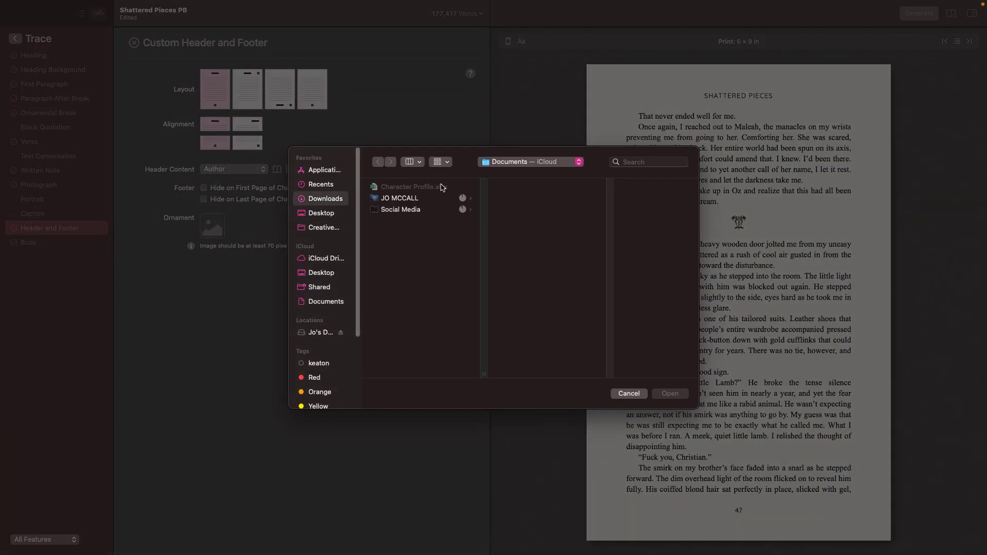
pyautogui.click(394, 183)
pyautogui.click(670, 392)
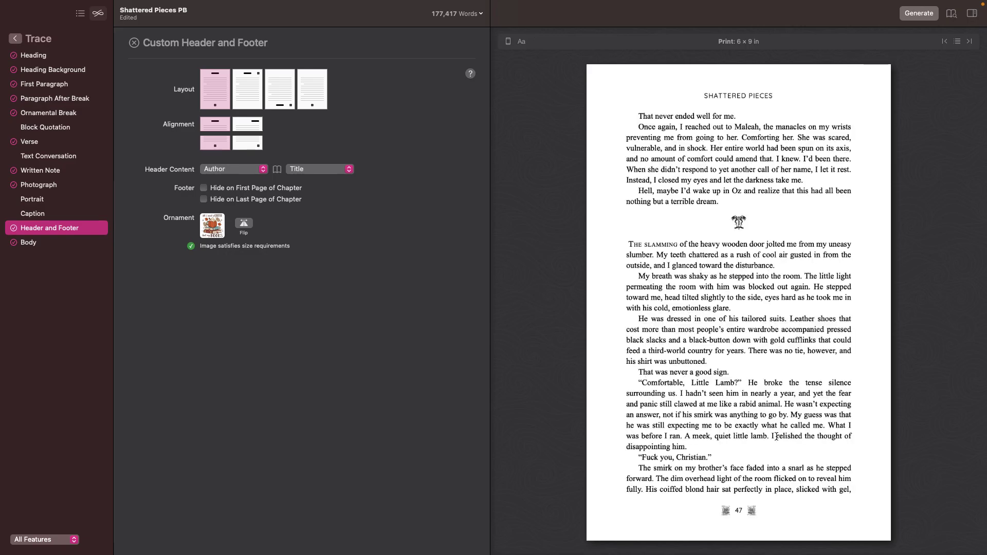
# Try the layout with the page number in the header and the third alignment, and leave the custom design for the second preset
pyautogui.click(247, 89)
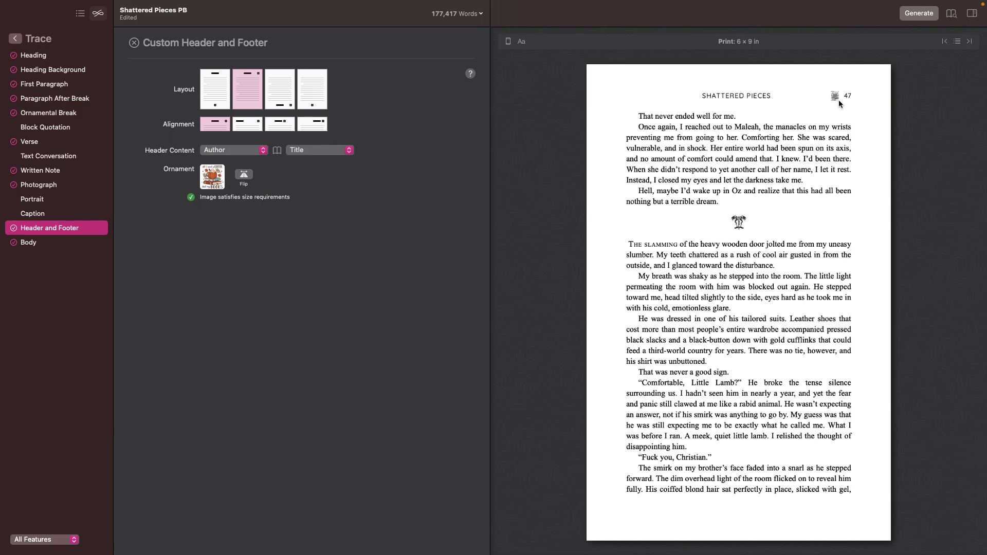
pyautogui.click(279, 124)
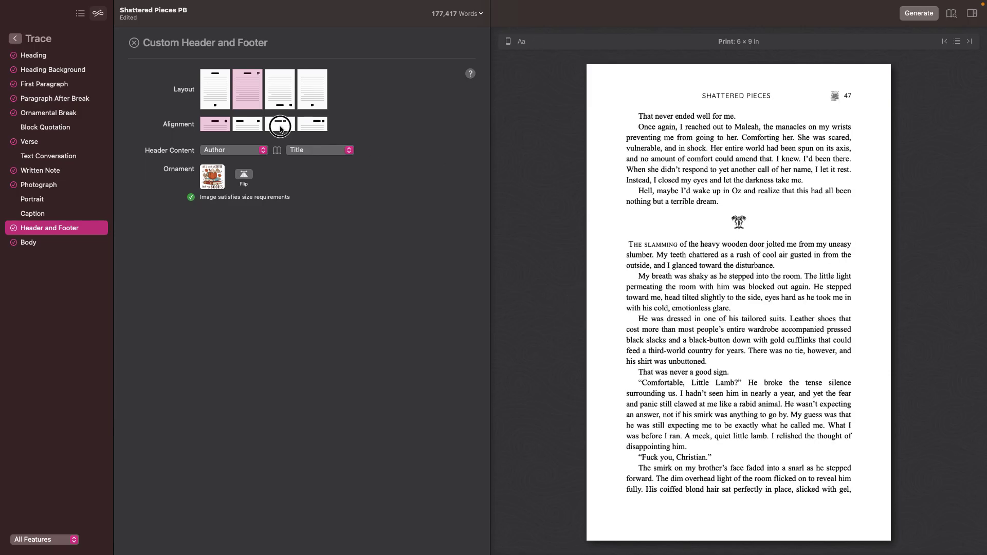
pyautogui.click(237, 150)
pyautogui.click(346, 158)
pyautogui.click(344, 151)
pyautogui.click(343, 151)
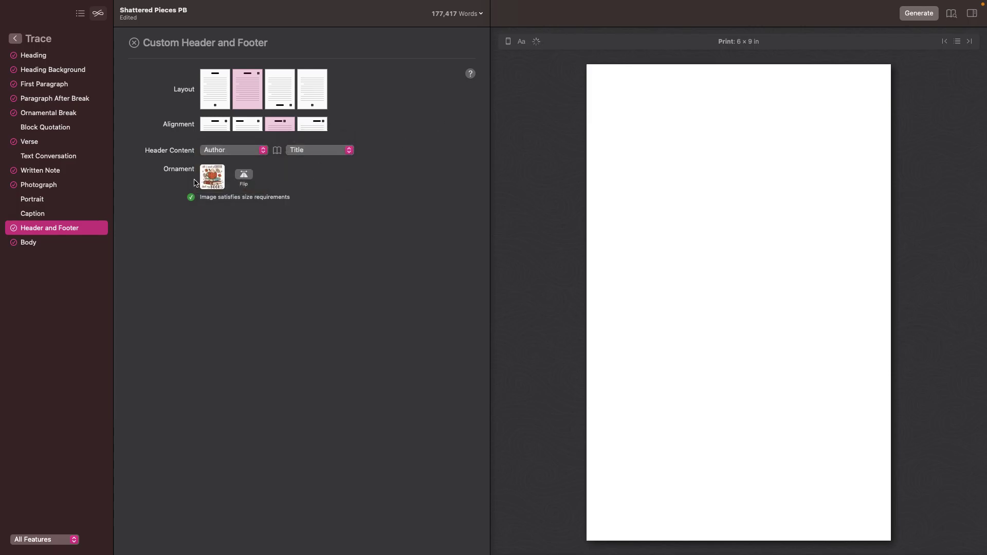
pyautogui.click(134, 43)
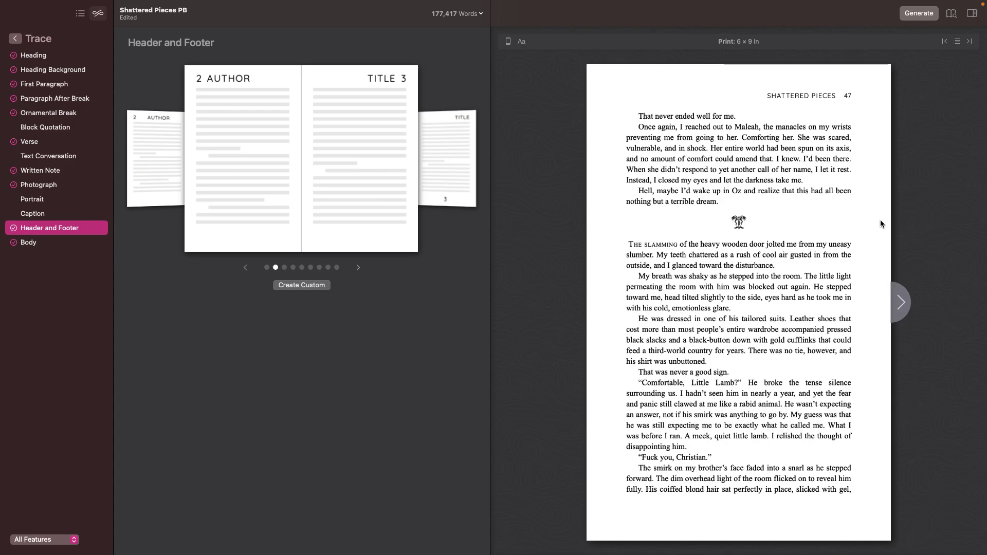
# In the Body options, compare Spacing with Indentation and toggle text justification and hyphenation, ending with Indentation and both options on
pyautogui.click(29, 244)
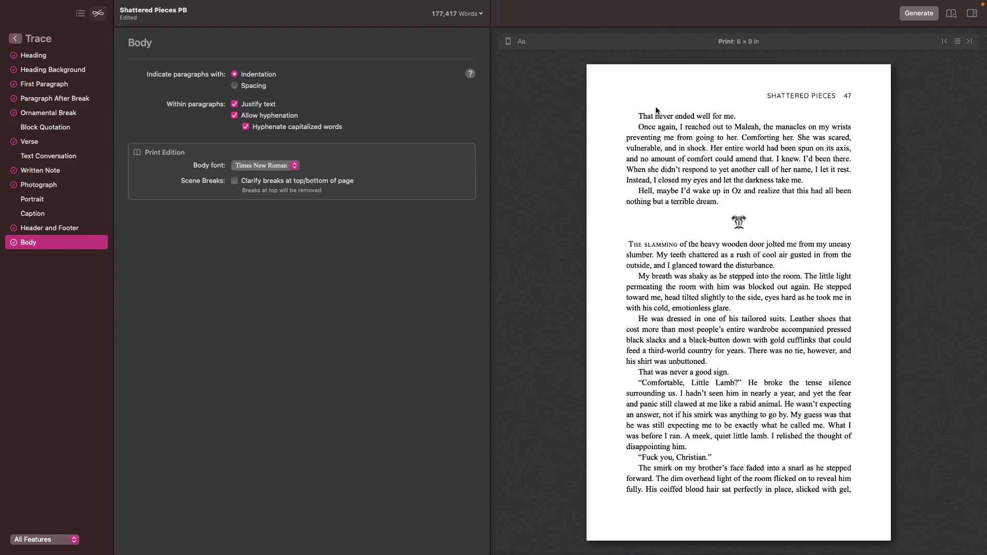
pyautogui.click(235, 85)
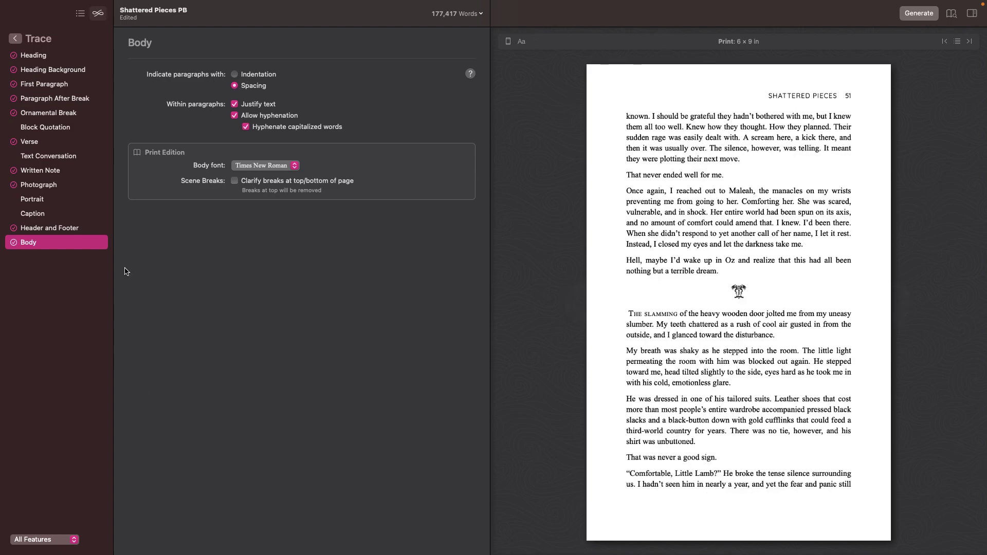
pyautogui.click(235, 74)
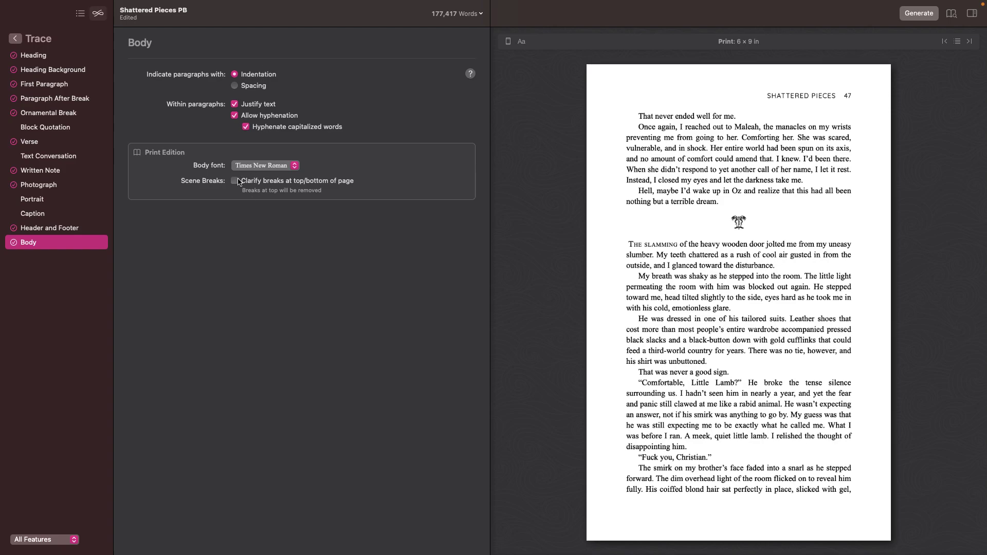
pyautogui.click(234, 105)
pyautogui.click(233, 116)
pyautogui.click(233, 116)
# Switch the book preview to Kindle Fire and page forward to a page with hyphenated words
pyautogui.click(501, 44)
pyautogui.click(509, 42)
pyautogui.click(495, 75)
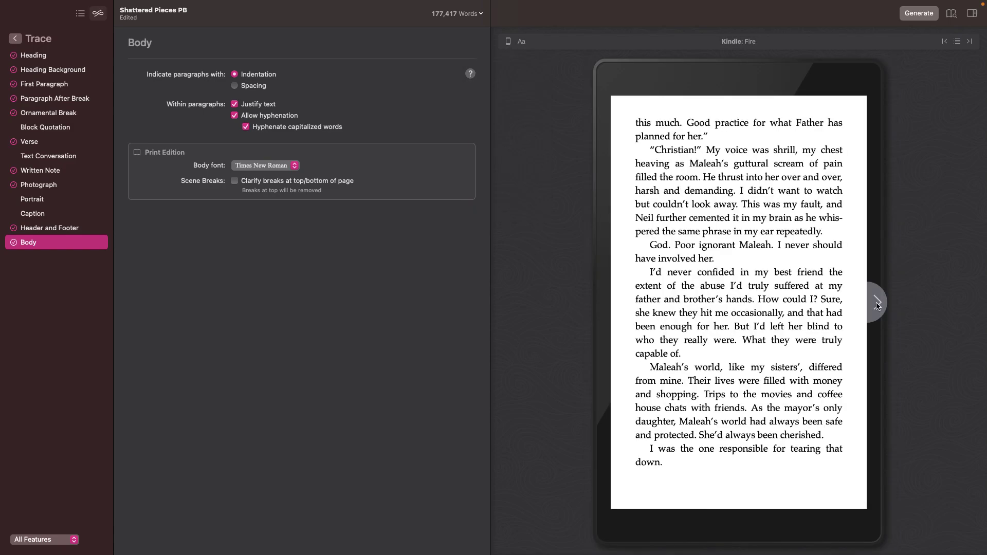
pyautogui.click(877, 304)
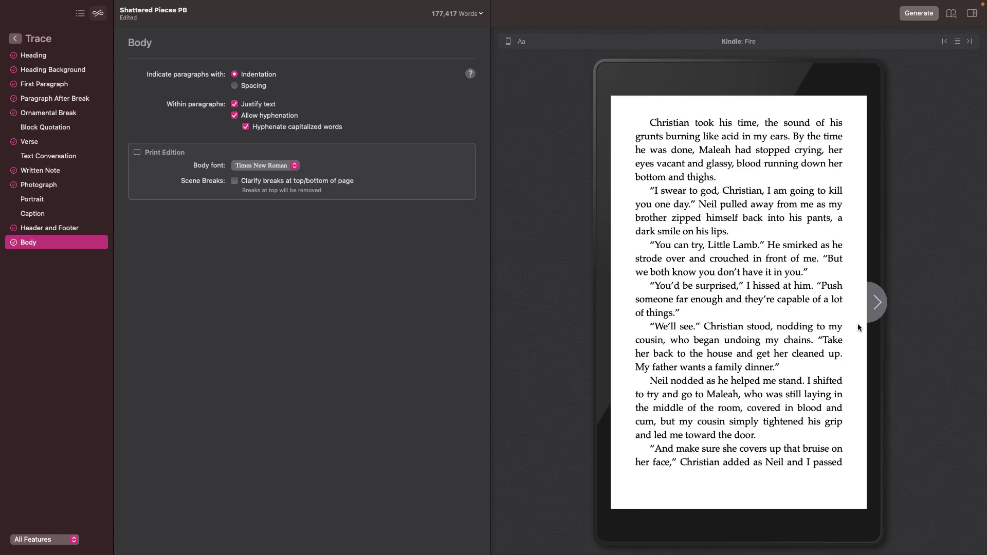
pyautogui.click(878, 302)
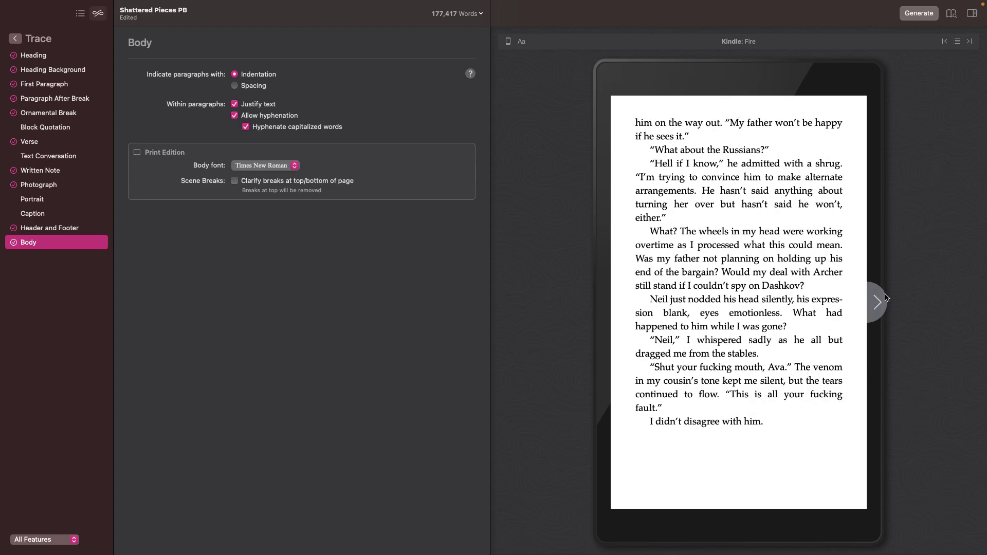
pyautogui.click(880, 302)
pyautogui.click(598, 303)
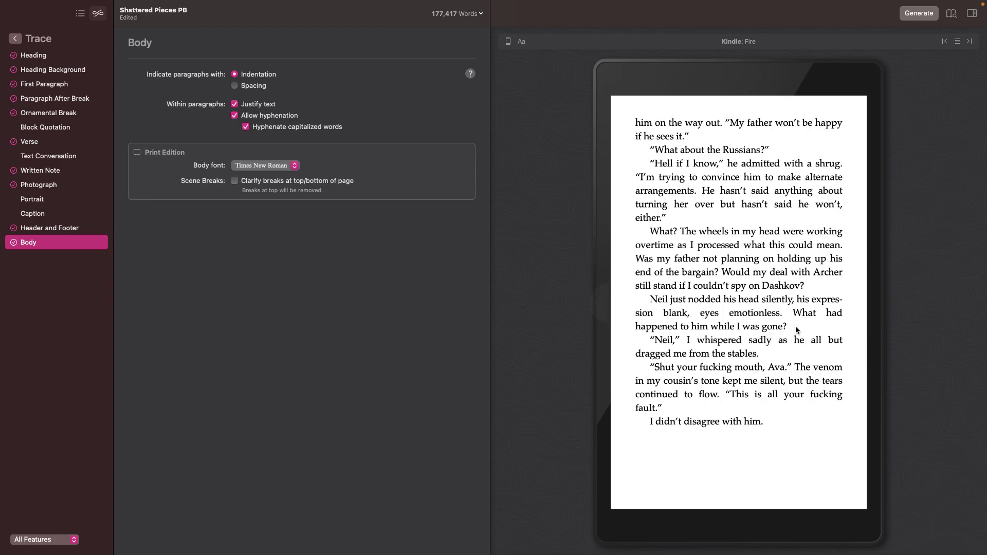
# Mark the hyphenated word "expression" in the preview, and turn Allow hyphenation off and back on to compare
pyautogui.moveTo(803, 299); pyautogui.dragTo(688, 313)
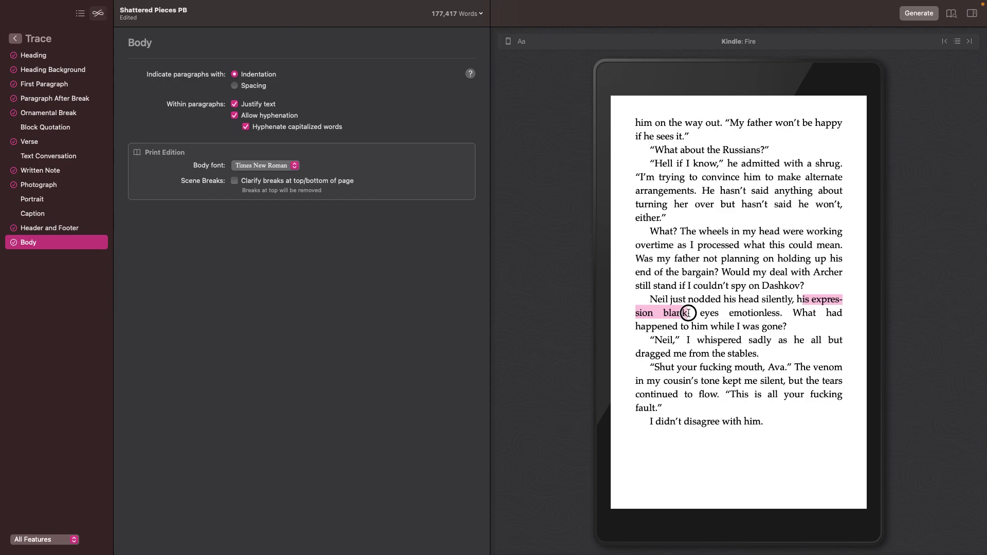
pyautogui.click(235, 115)
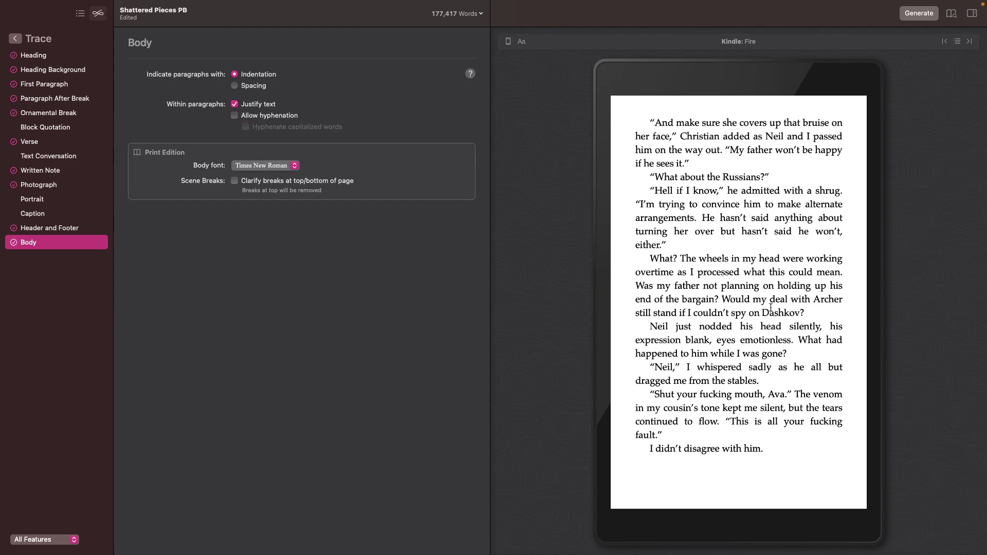
pyautogui.click(235, 115)
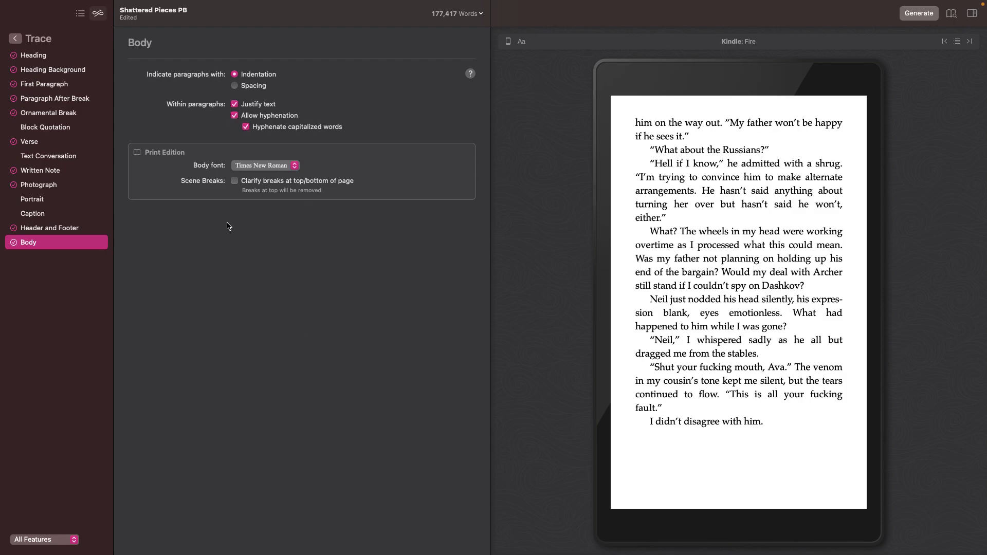
# Toggle the option to clarify scene breaks at the page top and bottom on and off, and page through Chapter 6 in the preview
pyautogui.click(235, 182)
pyautogui.click(235, 181)
pyautogui.click(876, 304)
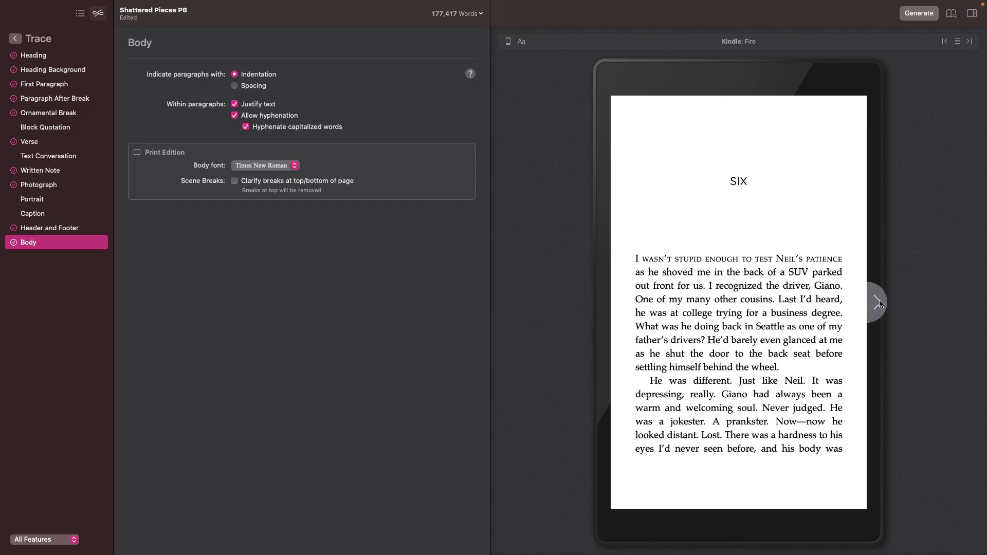
pyautogui.click(877, 304)
pyautogui.click(877, 305)
pyautogui.click(877, 304)
pyautogui.click(877, 304)
pyautogui.click(877, 304)
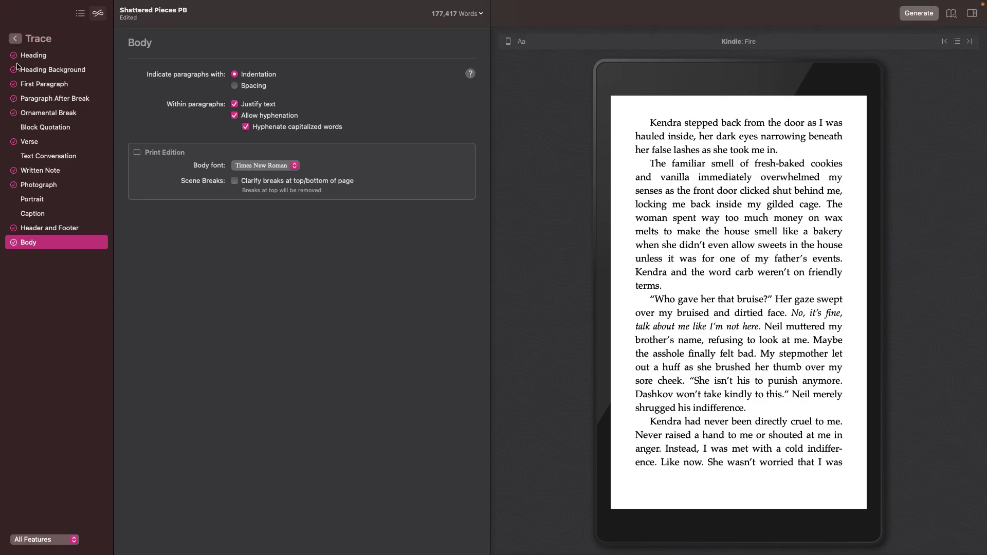
# Leave the Trace style options for the book's contents, and open Chapters 8, 11, 20 and 21
pyautogui.click(15, 38)
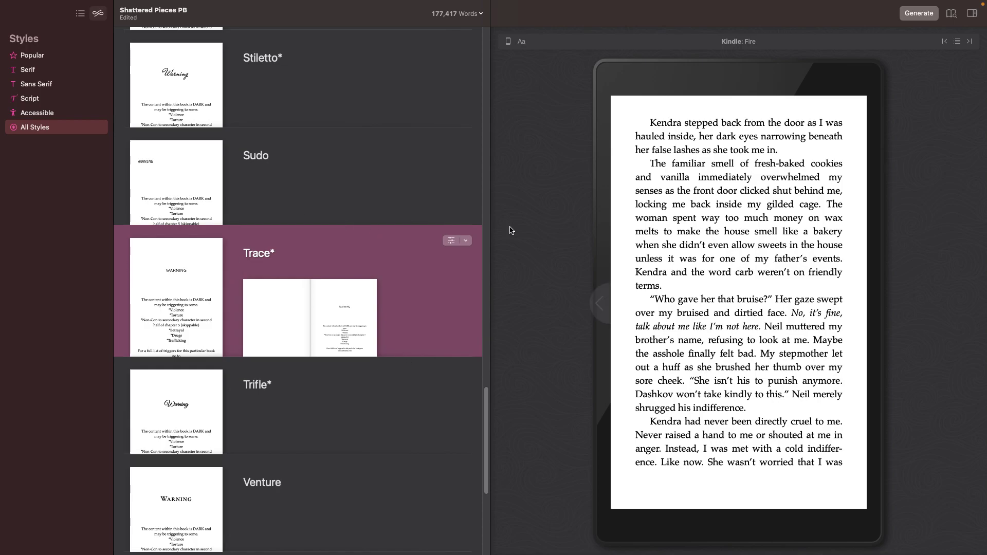
pyautogui.click(83, 15)
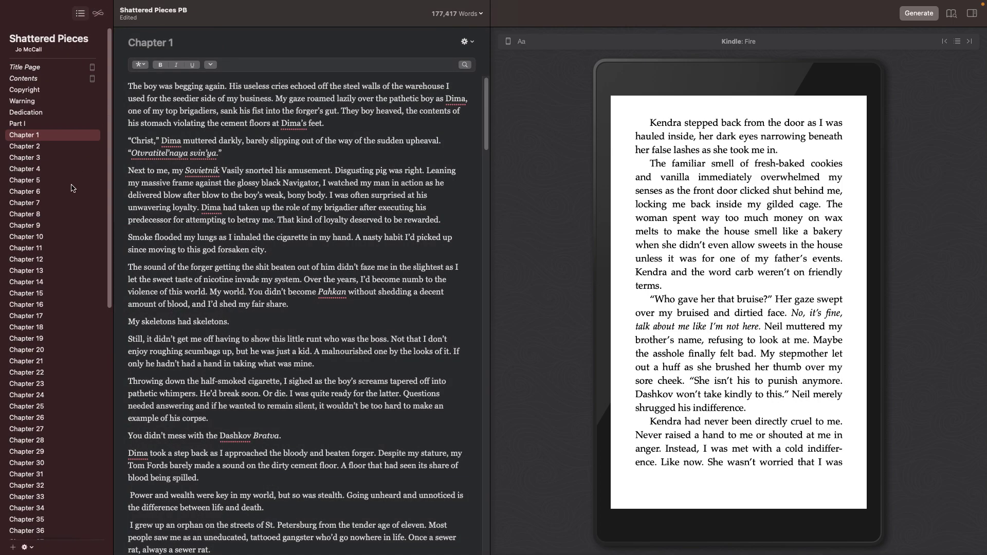
pyautogui.click(64, 215)
pyautogui.click(61, 248)
pyautogui.click(62, 350)
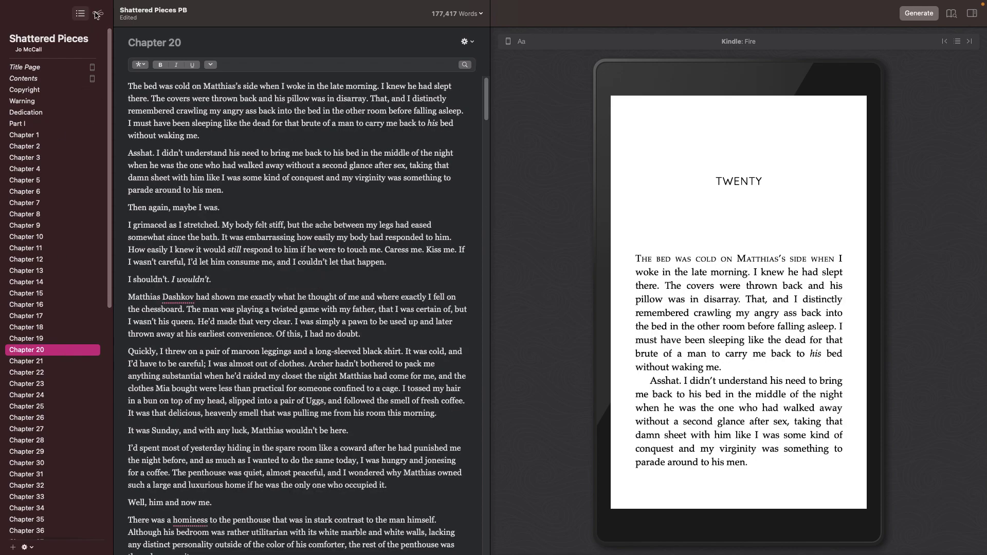
pyautogui.scroll(-10, 41, 280)
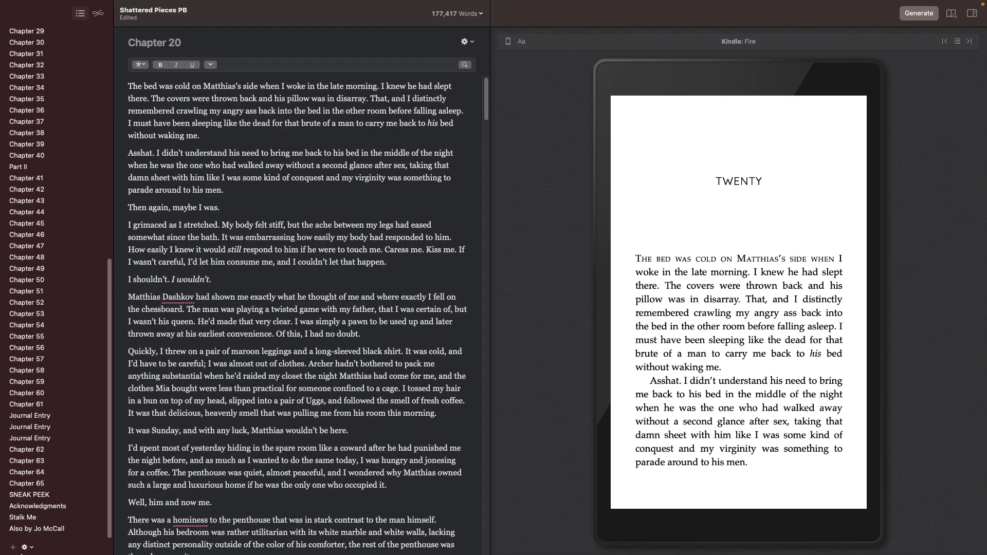
pyautogui.scroll(3, 57, 154)
pyautogui.click(58, 37)
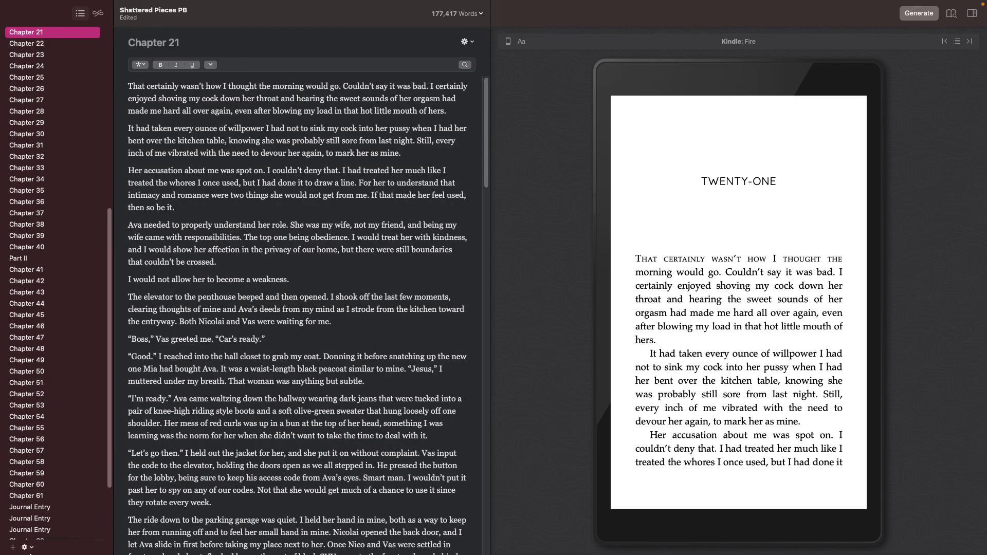
# Add a Full Page Image element after Stalk Me in the back matter, and delete it again
pyautogui.scroll(-4, 28, 545)
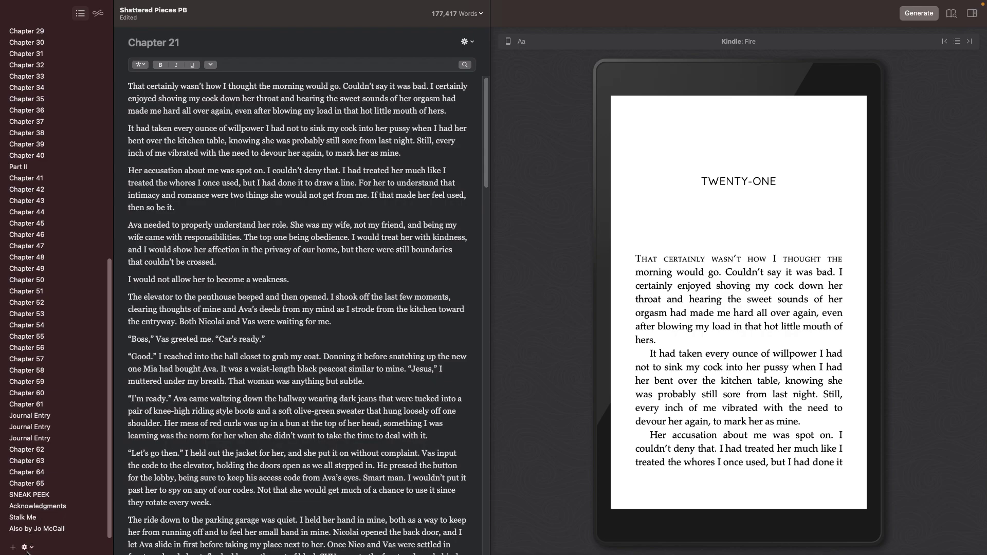
pyautogui.click(27, 549)
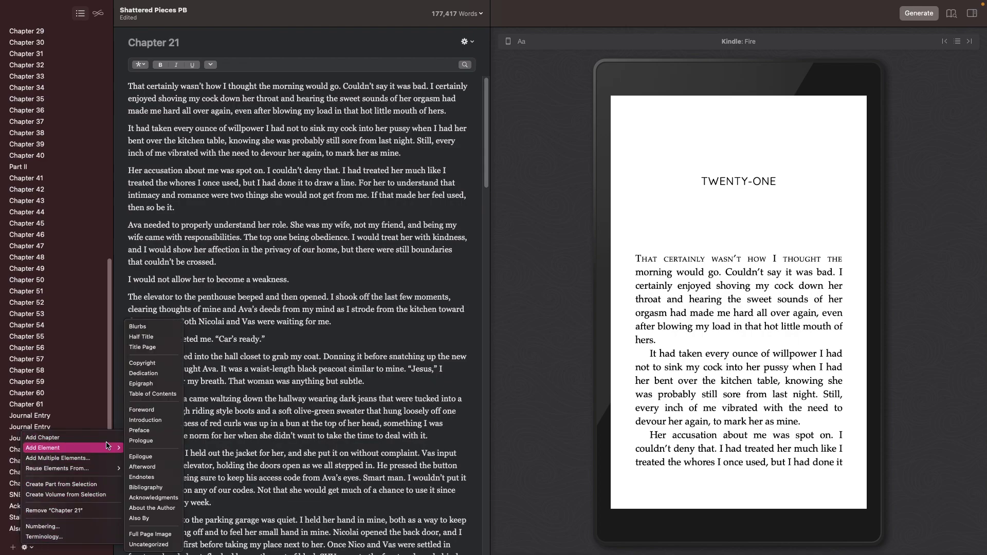
pyautogui.moveTo(109, 447)
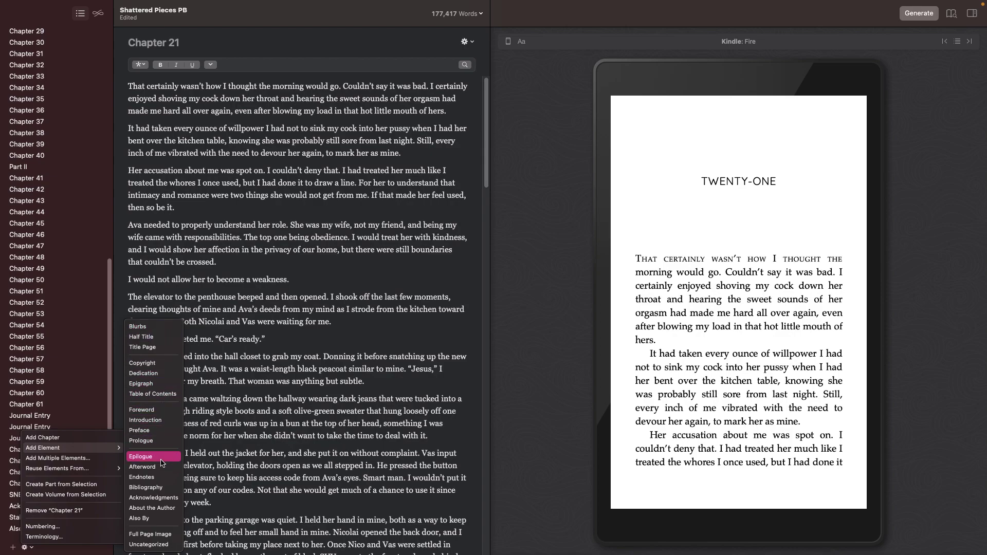
pyautogui.click(154, 535)
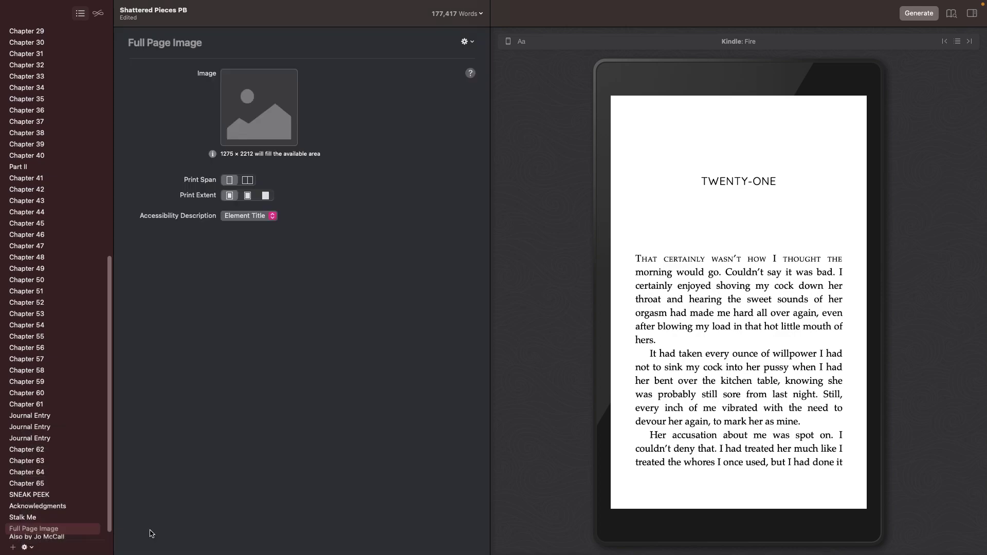
pyautogui.click(34, 531)
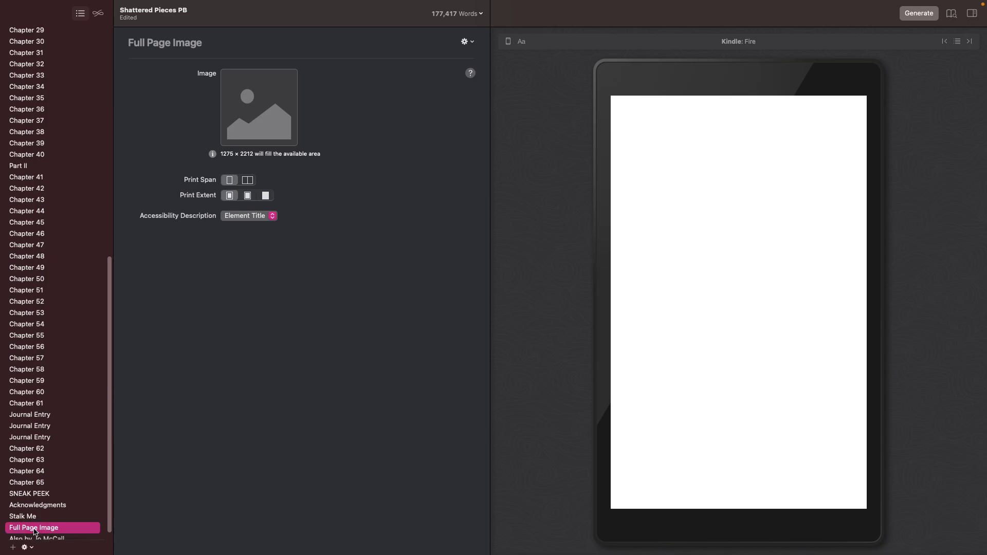
pyautogui.press('BackSpace')
# Review the element types that can be added, and view the multiple-element chooser without adding anything
pyautogui.click(25, 547)
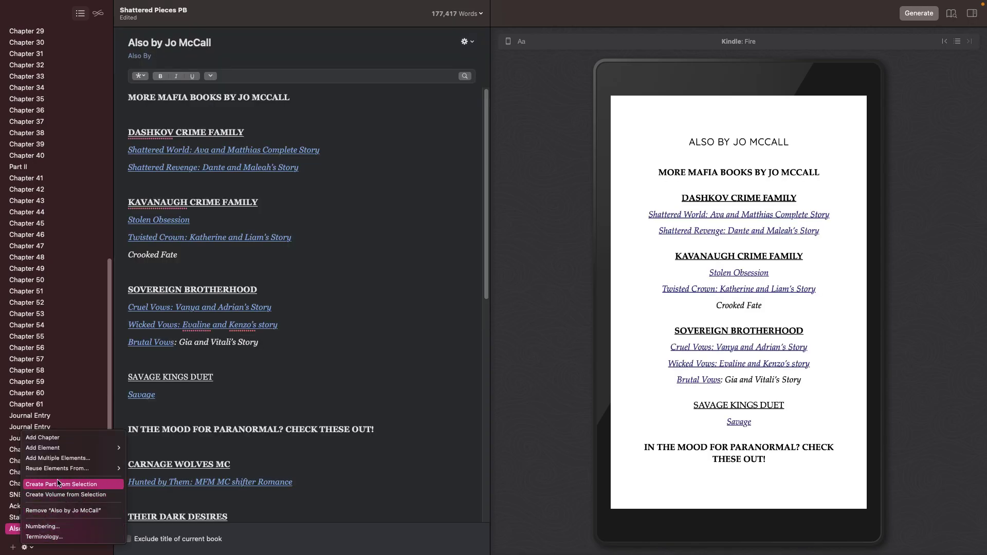
pyautogui.moveTo(85, 451)
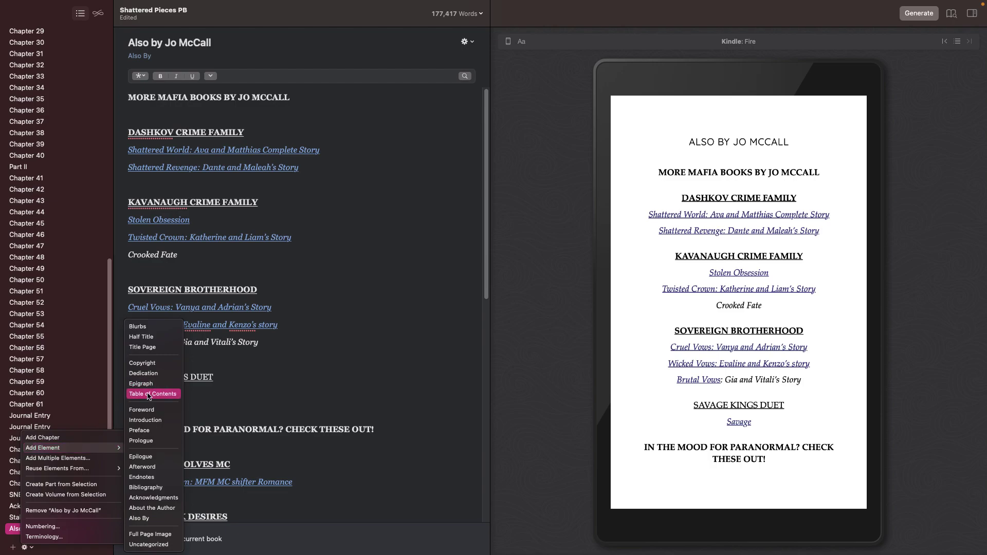
pyautogui.click(76, 458)
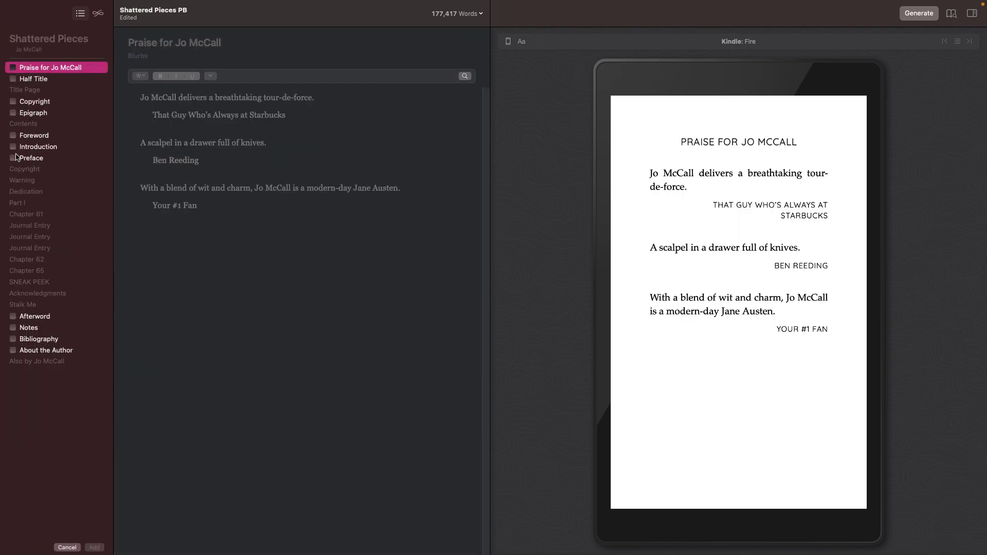
pyautogui.click(66, 547)
# Review the front and back matter elements reusable from Hunted by Them, selecting the Also By page, and cancel without reusing any
pyautogui.click(28, 547)
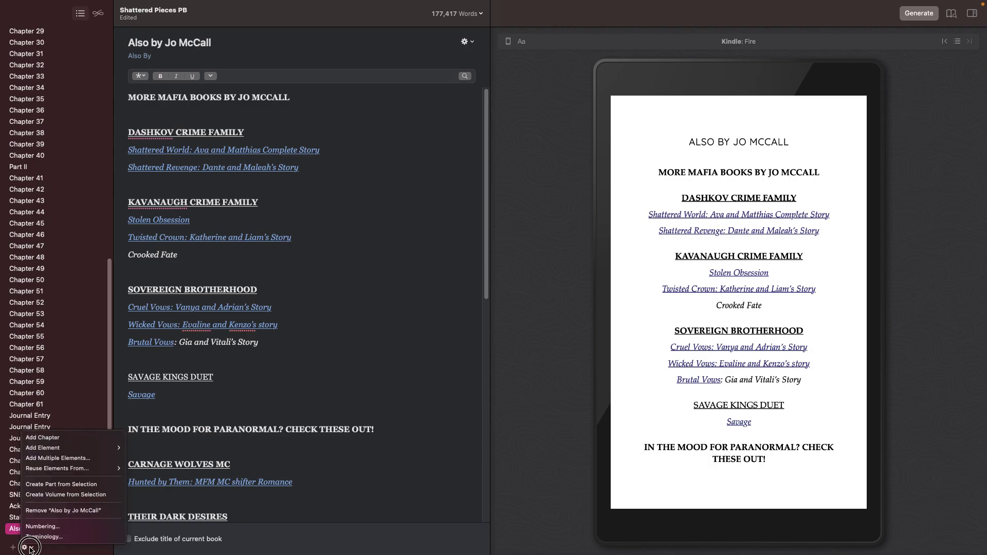
pyautogui.moveTo(76, 467)
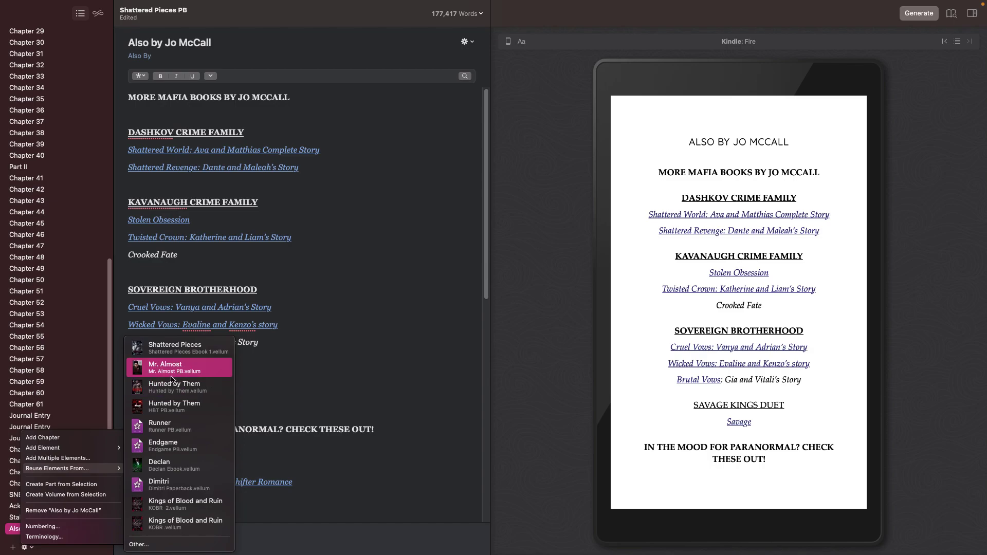
pyautogui.click(196, 390)
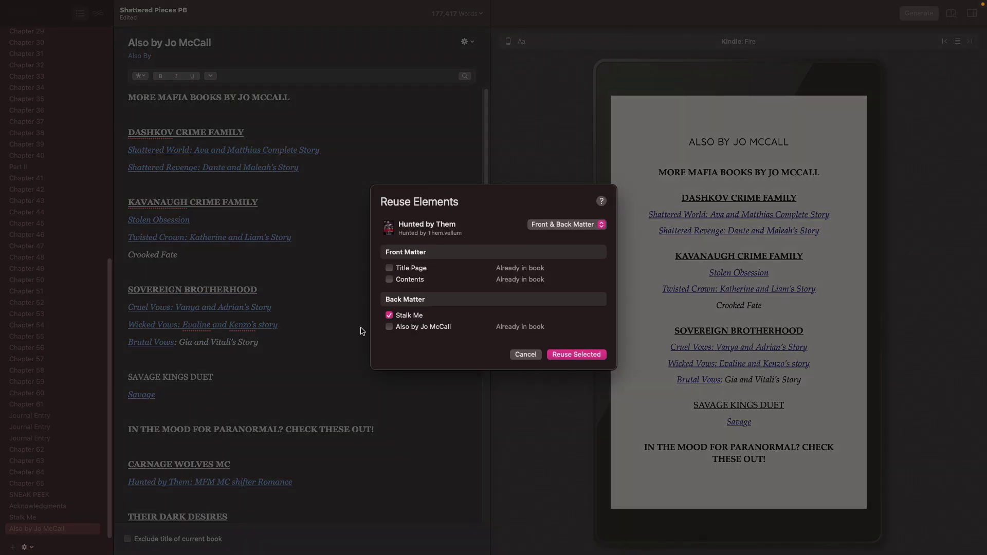
pyautogui.click(388, 328)
pyautogui.click(525, 354)
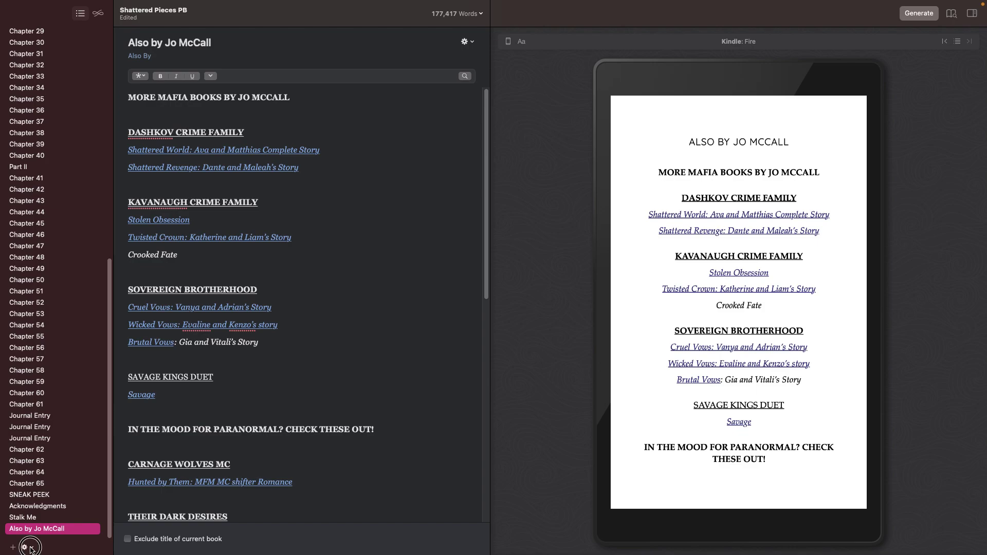
# Remove Part II from the book's contents, and undo the removal
pyautogui.click(30, 548)
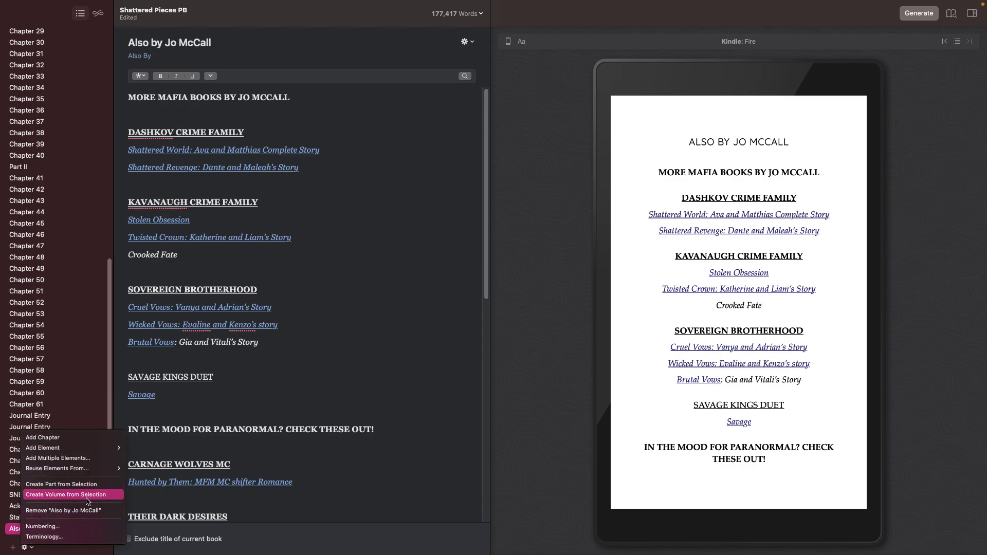
pyautogui.click(57, 168)
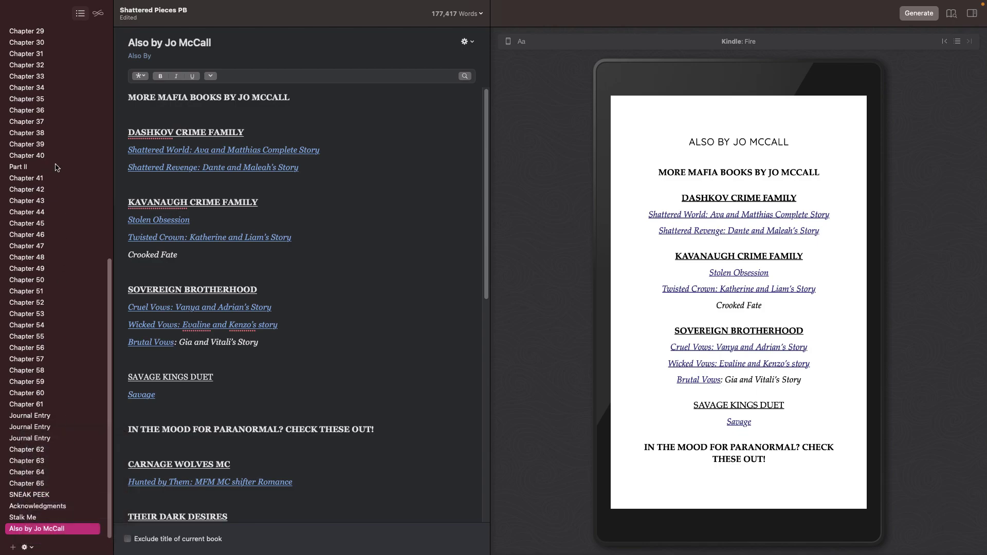
pyautogui.click(41, 169)
pyautogui.rightClick(34, 168)
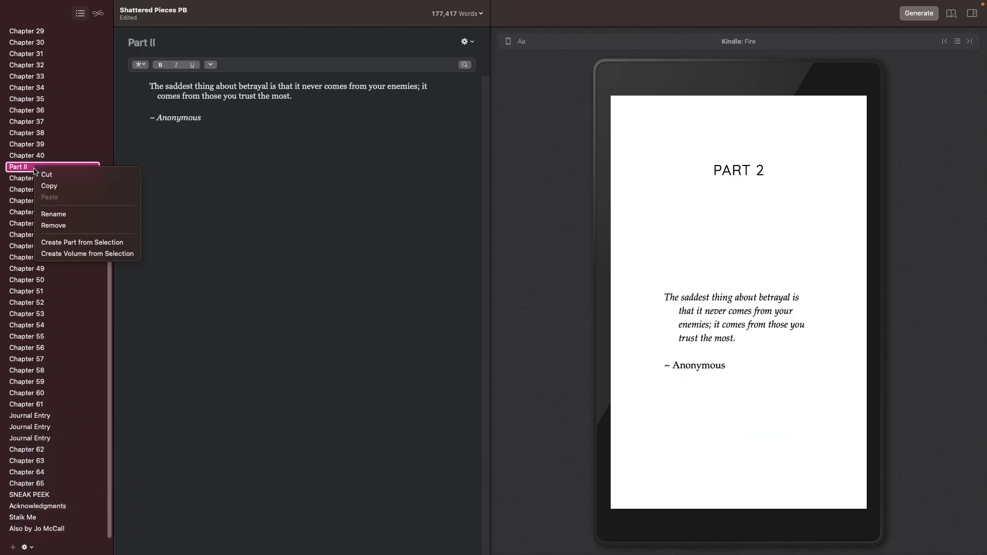
pyautogui.click(72, 226)
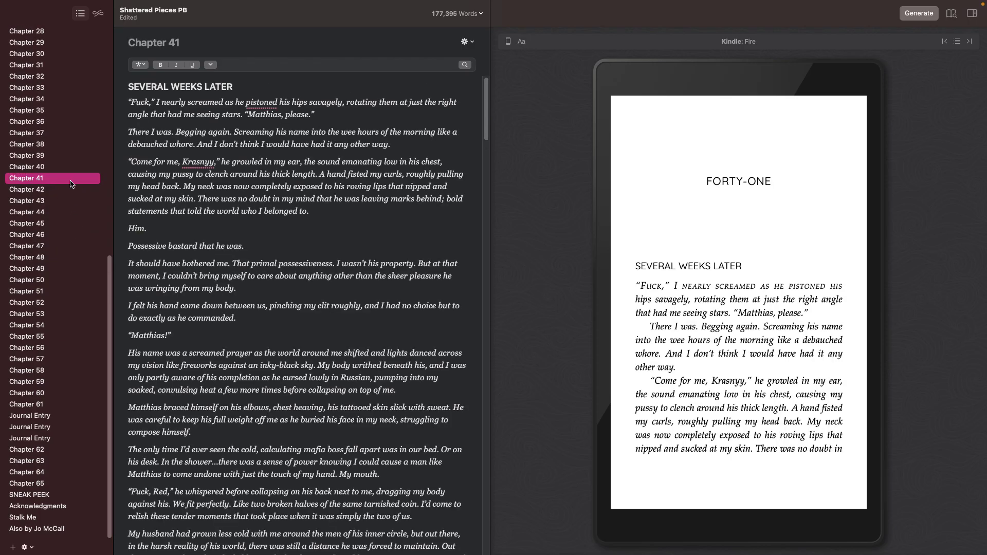
pyautogui.press('super+z')
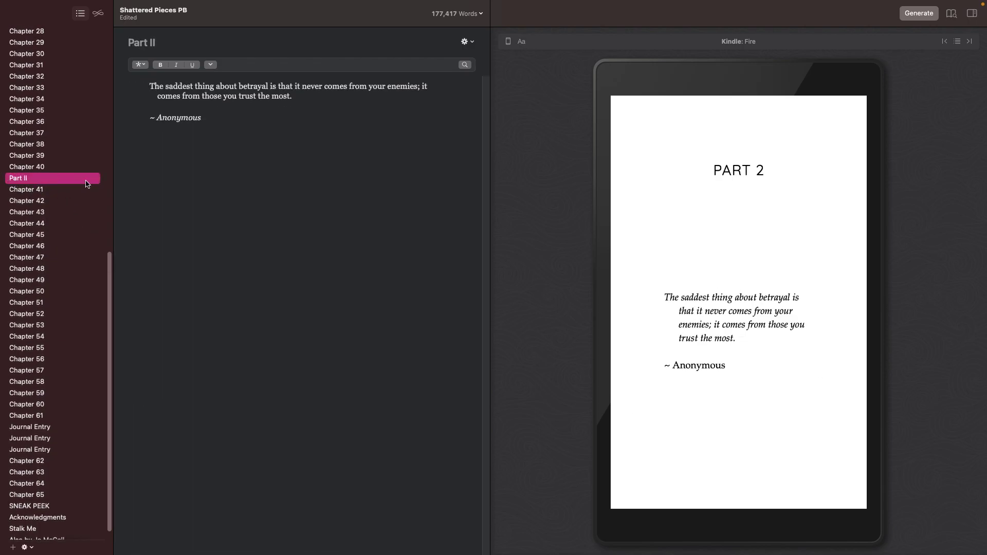
pyautogui.scroll(-1, 76, 458)
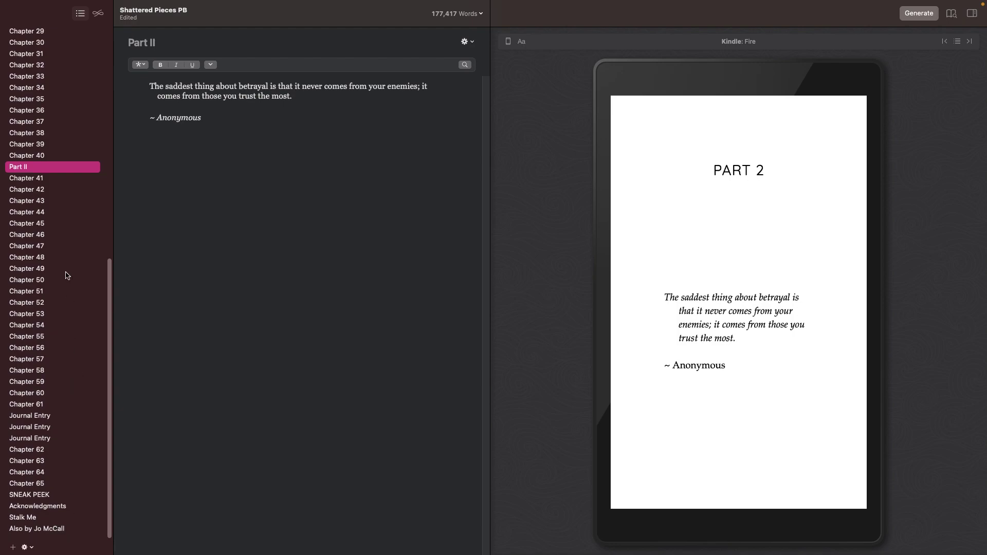
# View the chapter numbering settings, read the help page on numbering across volumes and parts, and close the settings unchanged
pyautogui.click(29, 547)
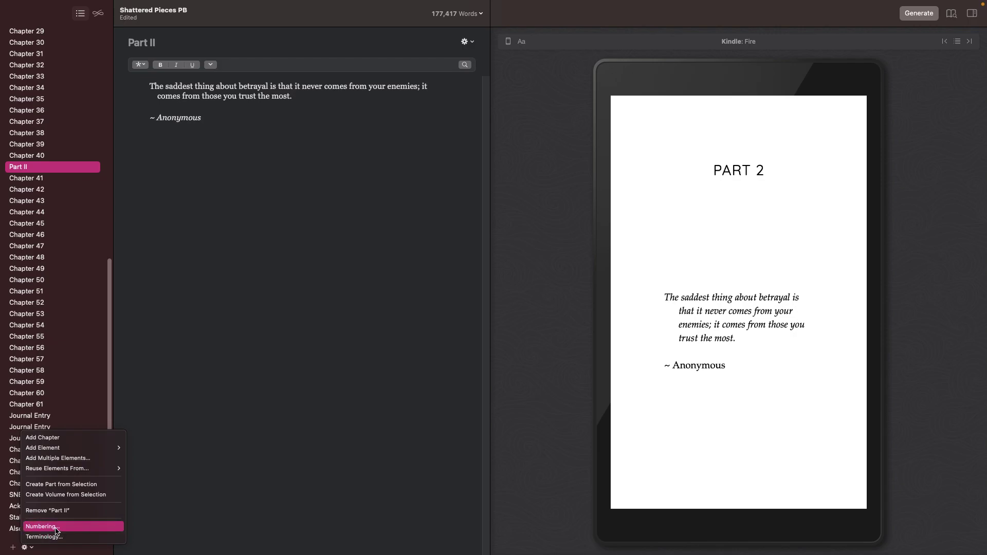
pyautogui.click(43, 526)
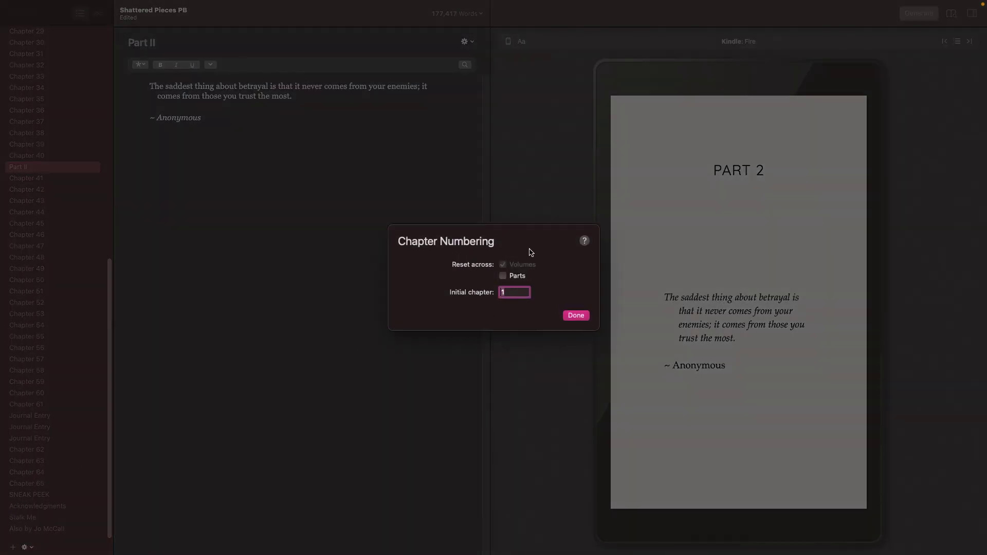
pyautogui.click(584, 241)
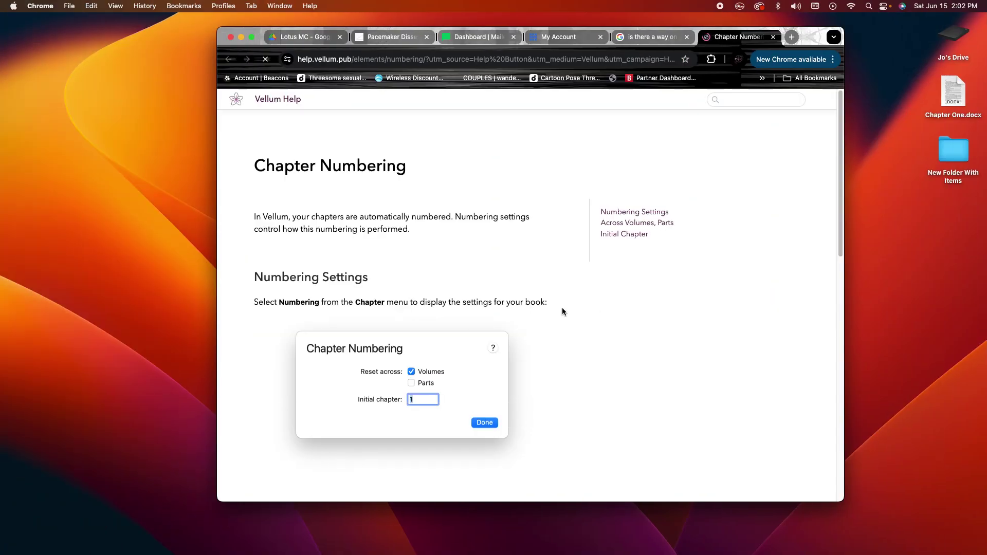
pyautogui.scroll(-10, 498, 363)
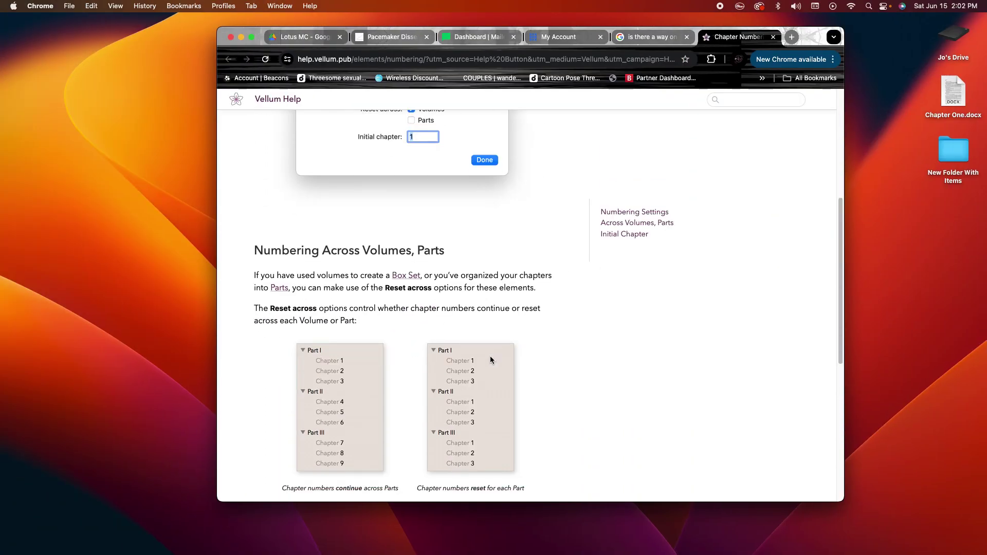
pyautogui.scroll(-2, 487, 369)
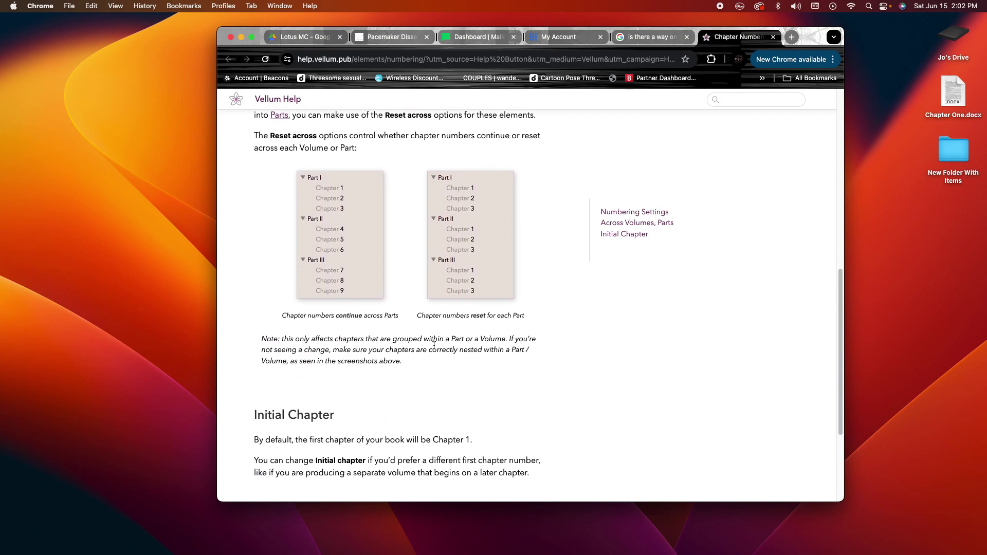
pyautogui.press('super+Tab')
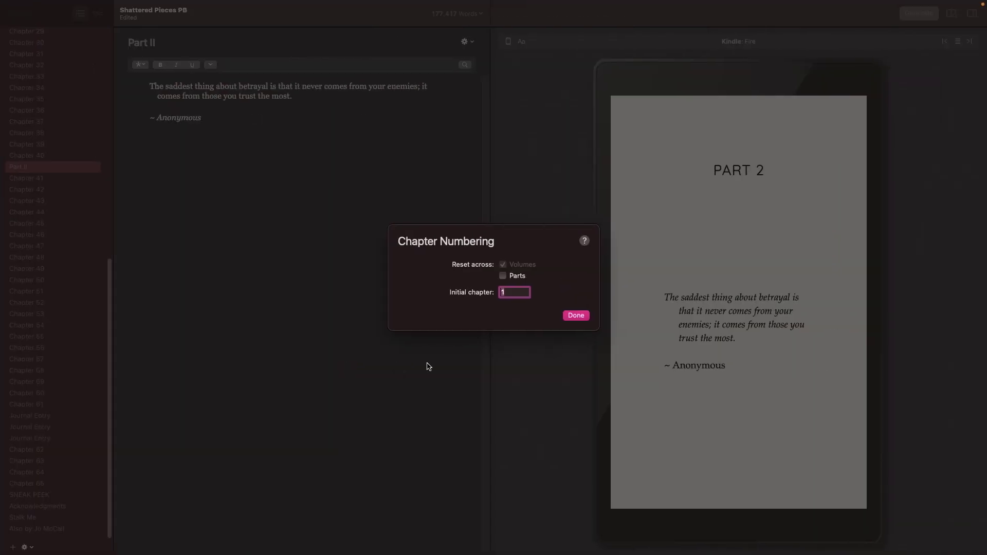
pyautogui.click(574, 315)
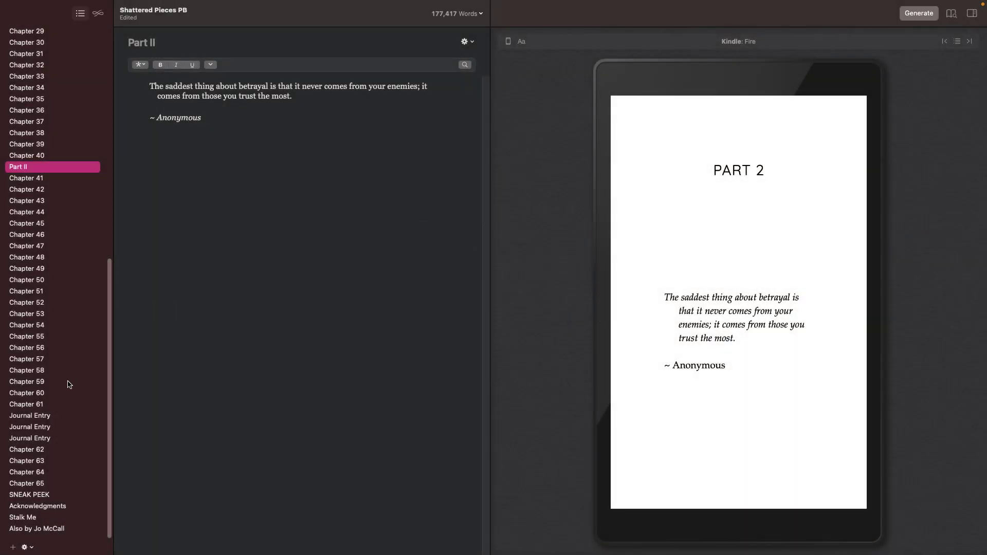
# View the terminology settings for Cover, Chapter, Part and Volume, and close them unchanged
pyautogui.click(28, 547)
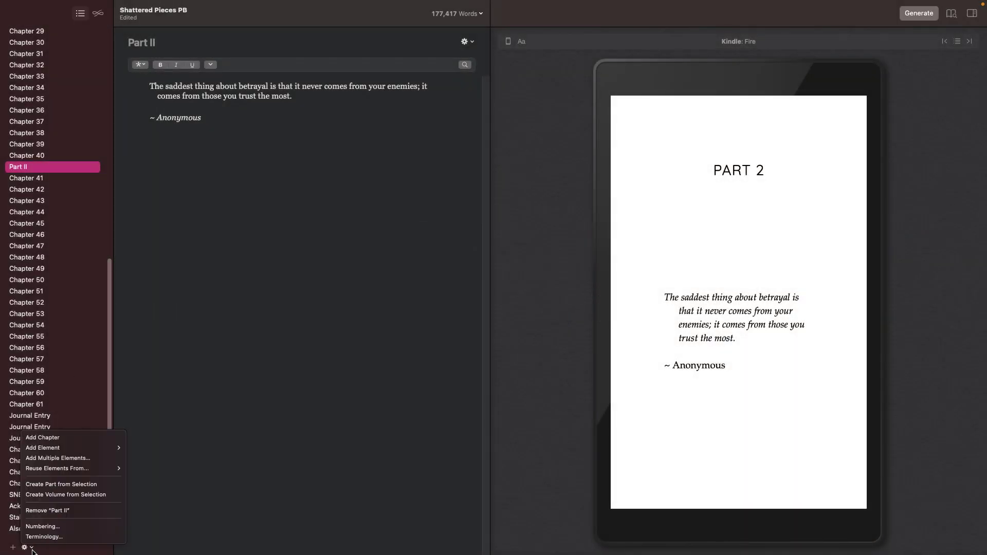
pyautogui.click(71, 539)
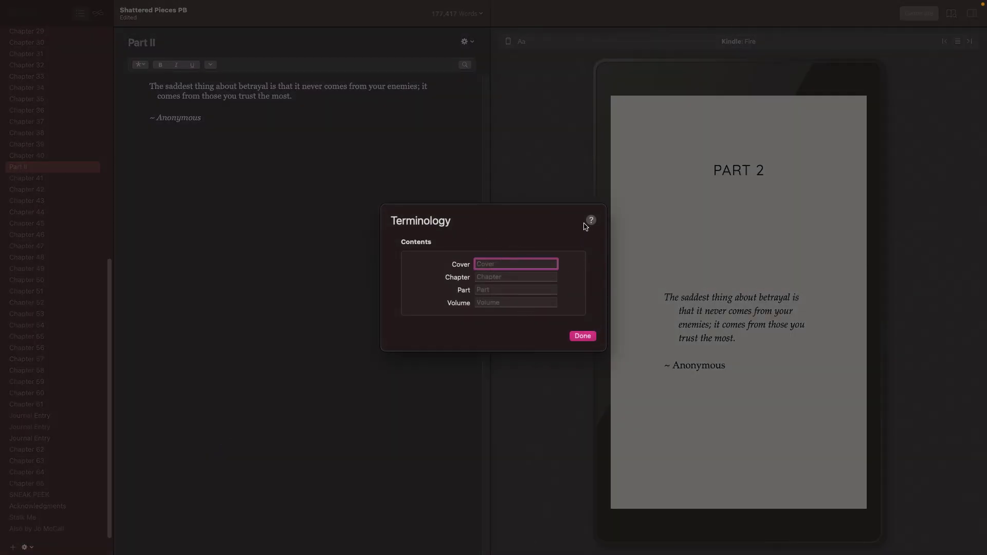
pyautogui.click(583, 337)
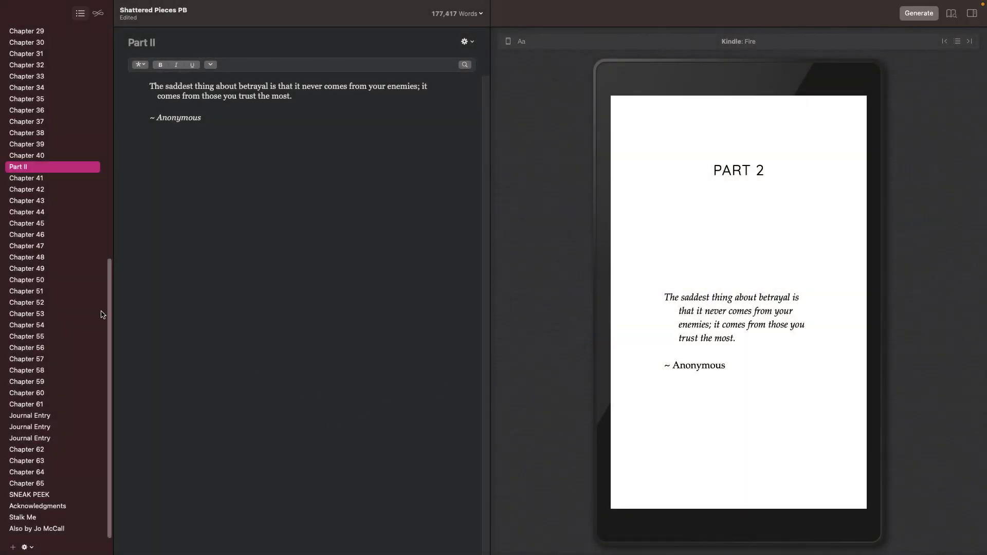
# Open Chapter 1 and review the text features that can be inserted, from Subhead to Footnote, without adding any
pyautogui.scroll(10, 84, 312)
pyautogui.scroll(4, 77, 306)
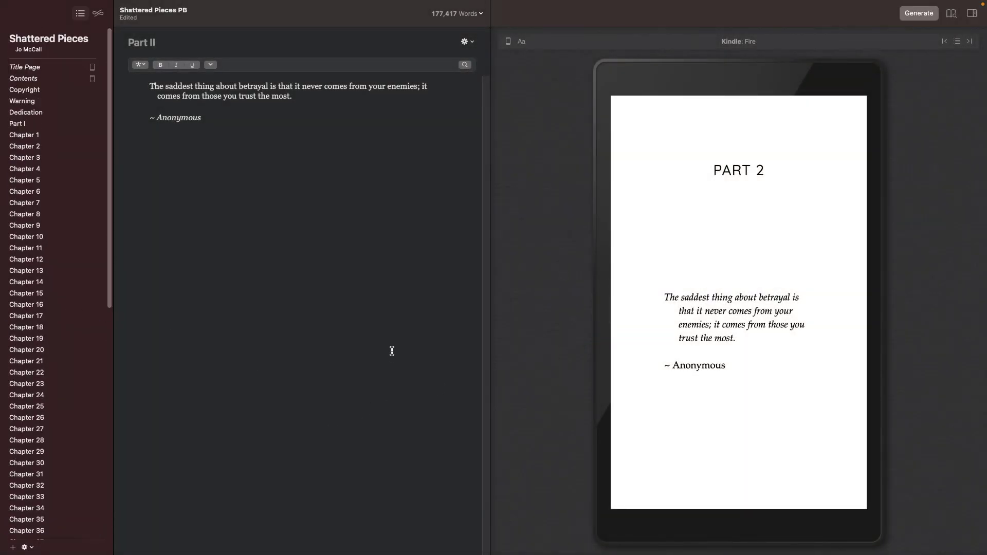
pyautogui.click(156, 43)
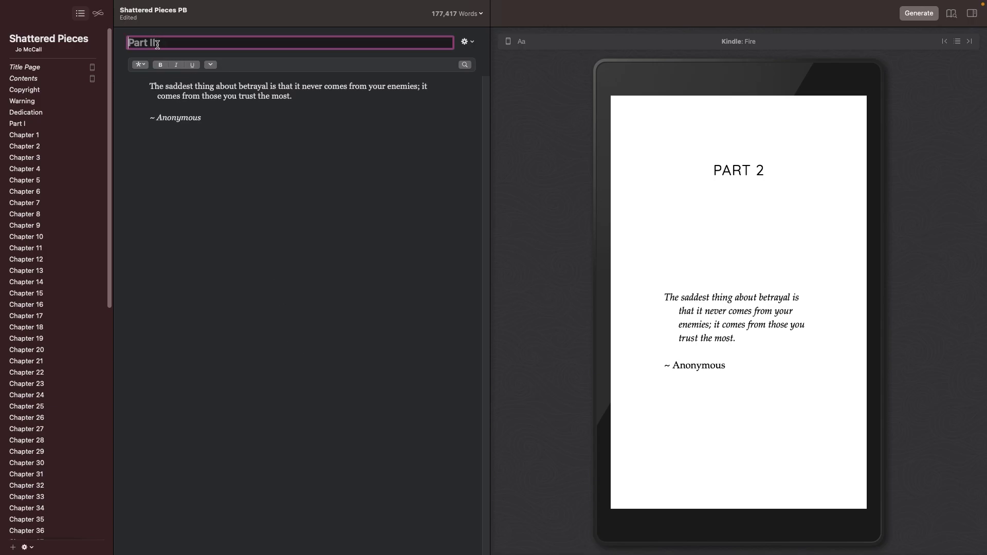
pyautogui.click(183, 161)
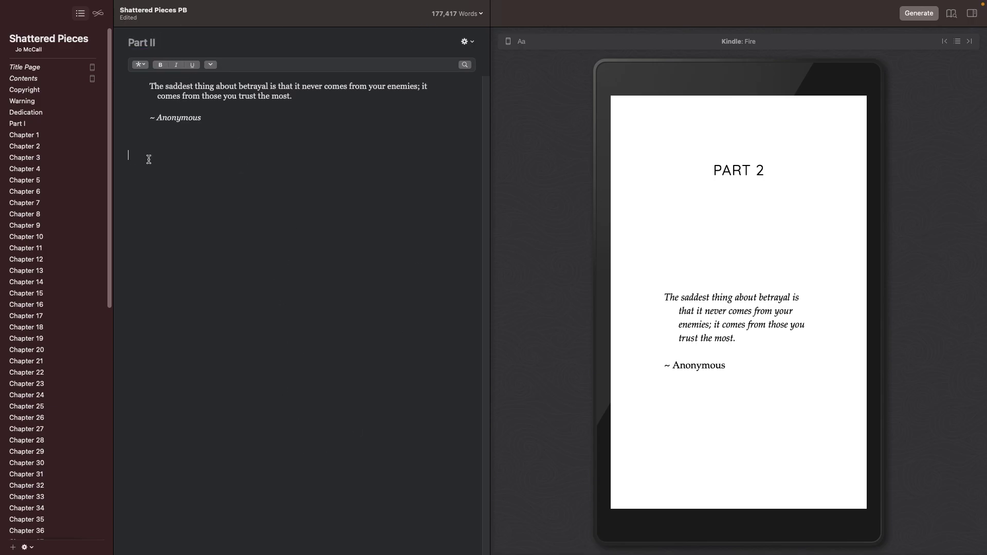
pyautogui.click(39, 136)
pyautogui.click(135, 109)
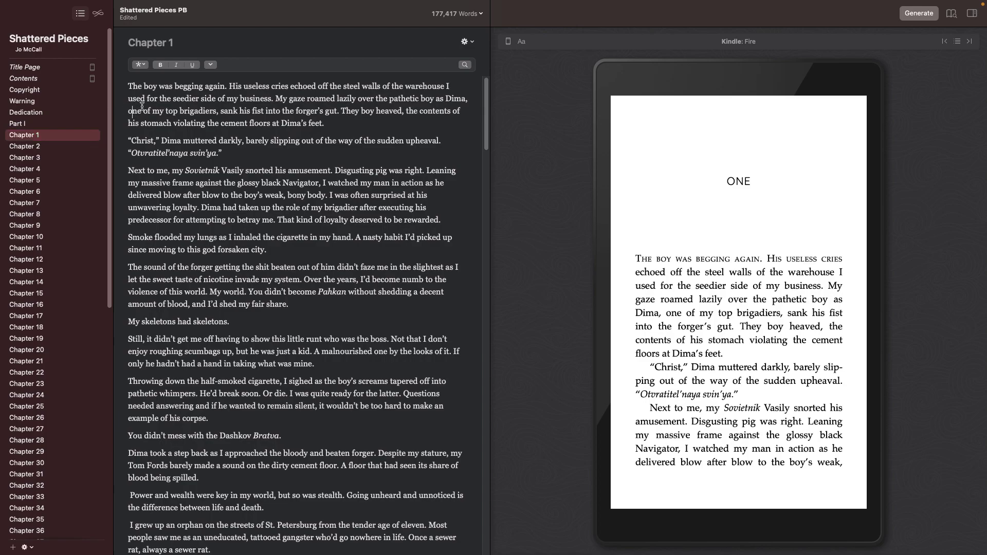
pyautogui.click(141, 65)
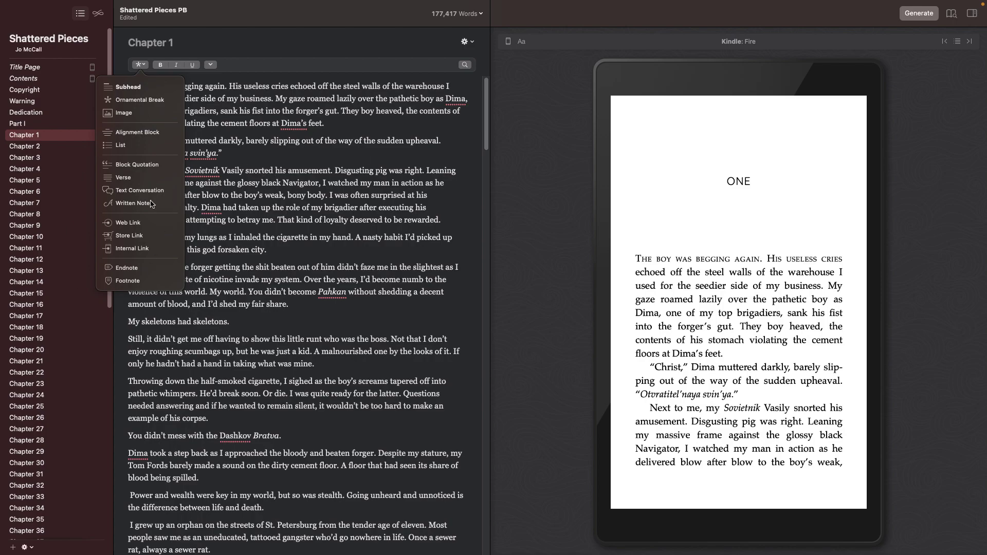
pyautogui.click(270, 170)
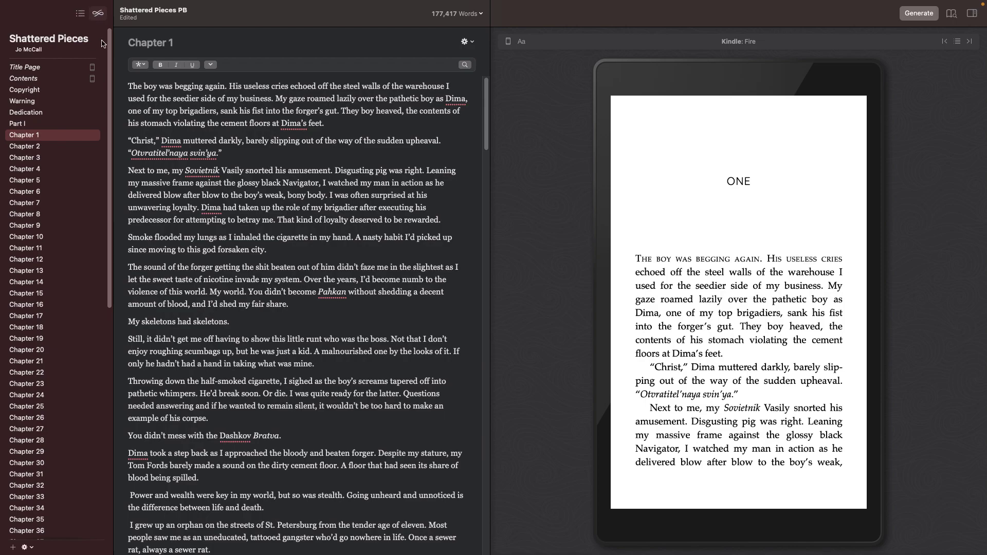
# Glance at the book styles, return to the contents, and view the first Journal Entry after Chapter 61 with its handwritten preview
pyautogui.click(98, 13)
pyautogui.click(80, 13)
pyautogui.scroll(-10, 71, 376)
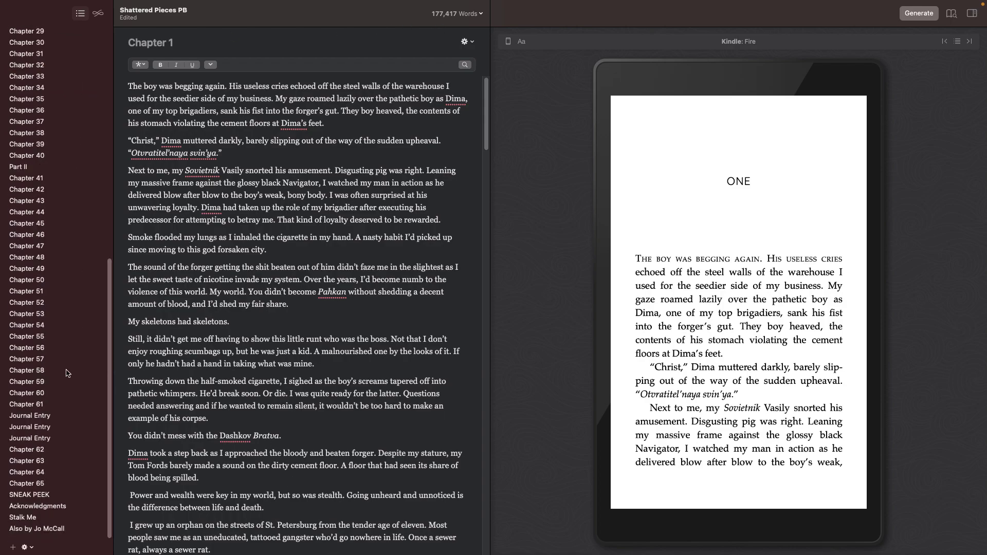
pyautogui.click(31, 415)
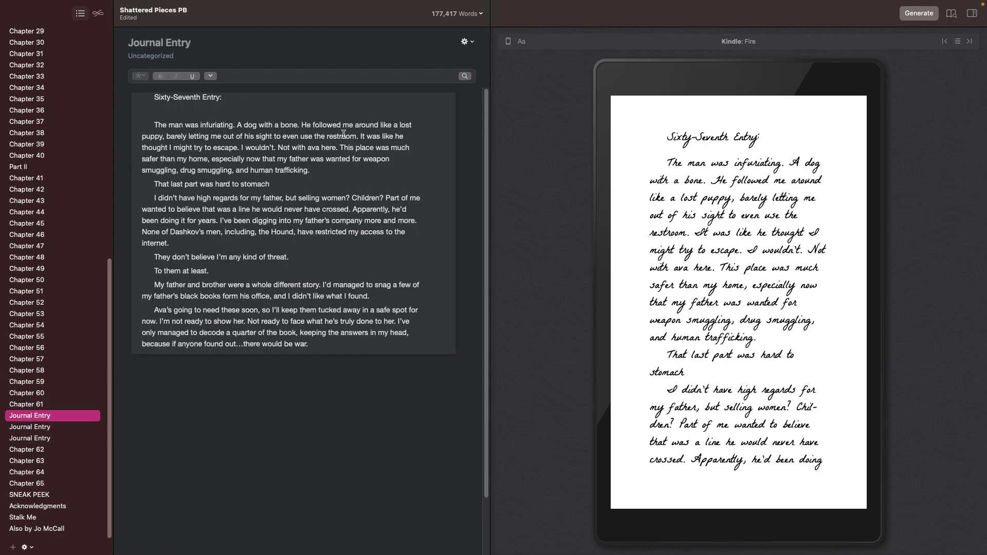
pyautogui.click(247, 99)
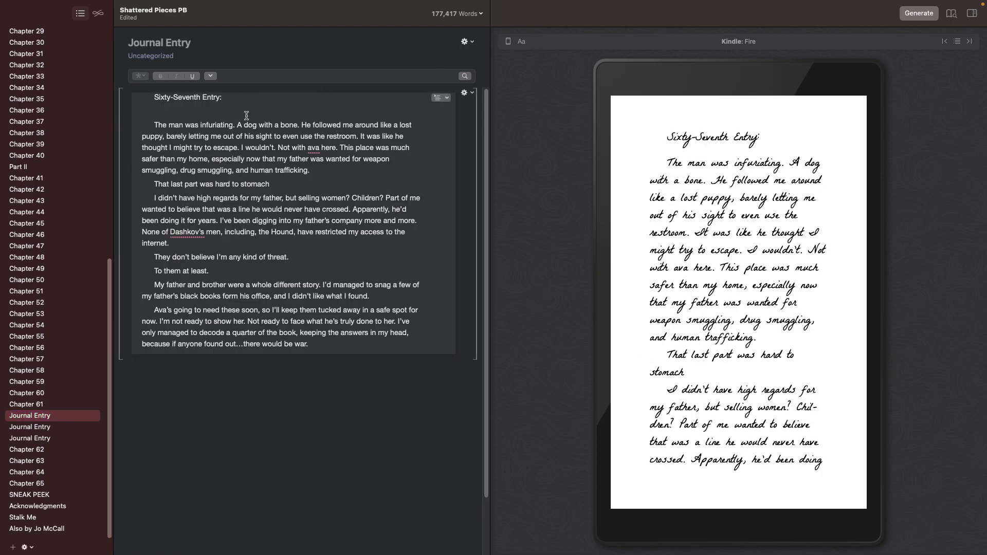
pyautogui.click(270, 422)
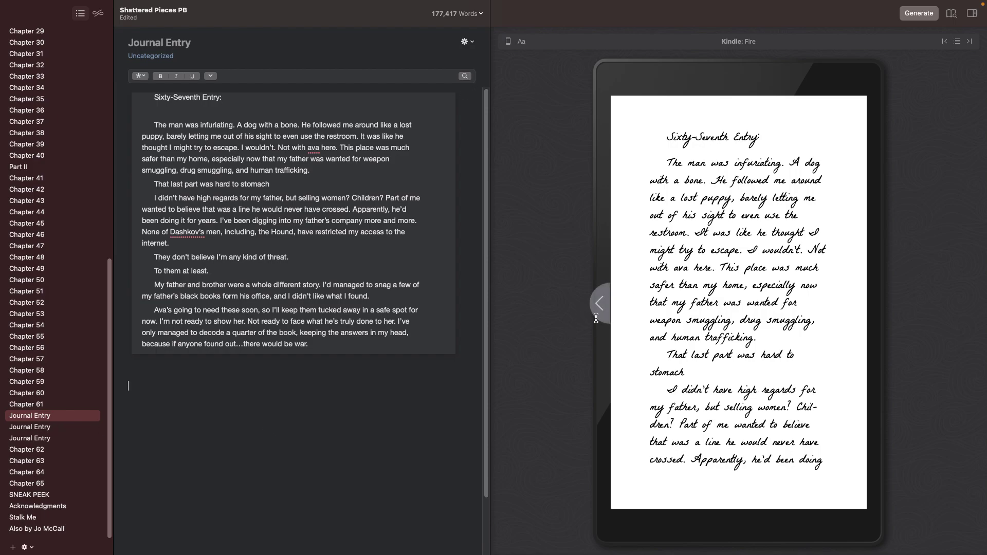
pyautogui.click(596, 309)
pyautogui.click(596, 309)
pyautogui.click(885, 298)
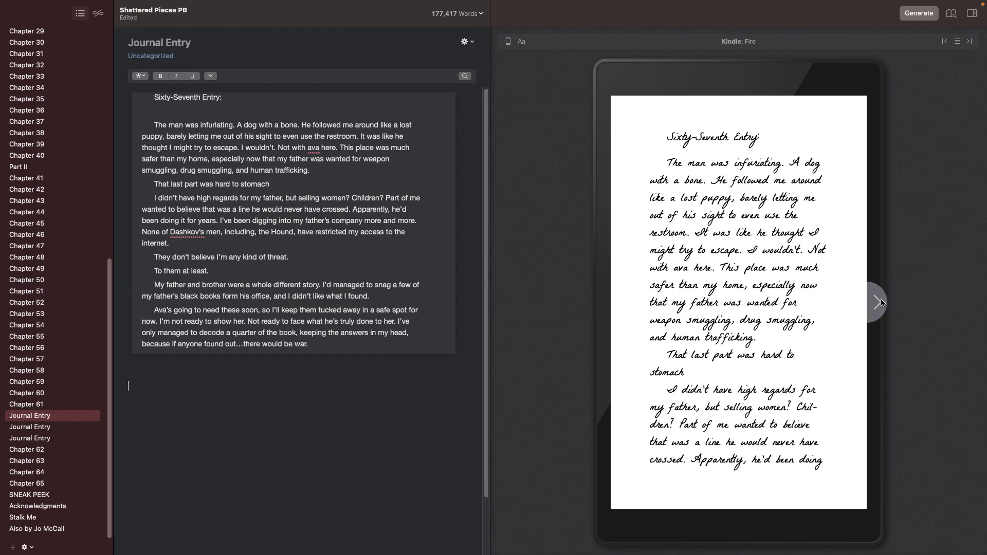
# Convert the written note holding the Sixty-Seventh Entry back to plain text
pyautogui.click(362, 349)
pyautogui.click(465, 93)
pyautogui.click(494, 122)
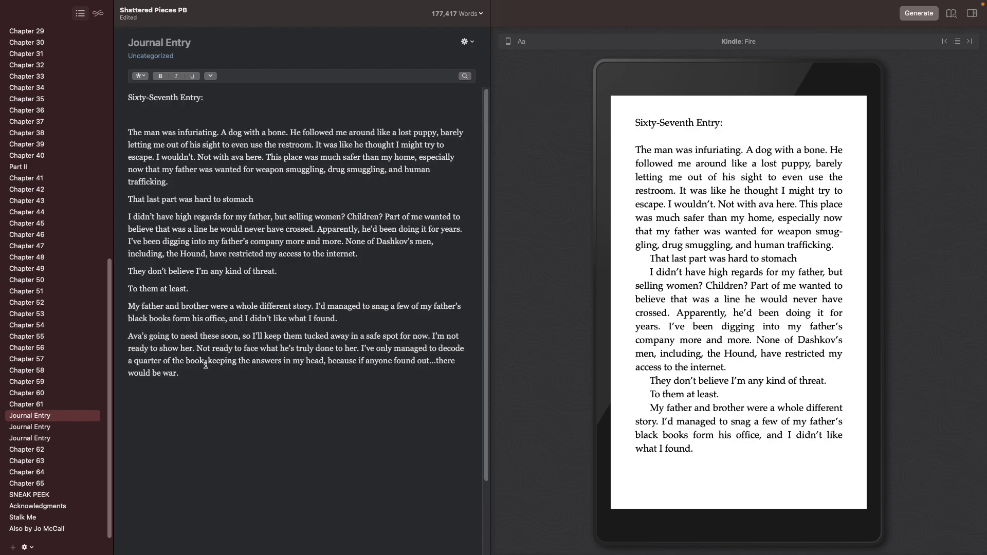
# Format the whole Sixty-Seventh Entry text as a Written Note
pyautogui.moveTo(186, 373); pyautogui.dragTo(113, 95)
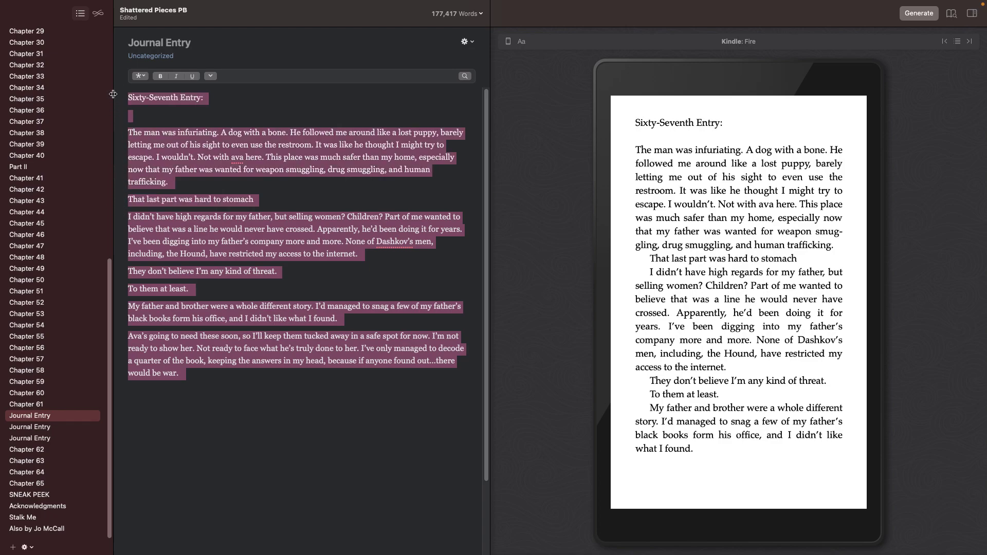
pyautogui.click(140, 76)
pyautogui.click(141, 208)
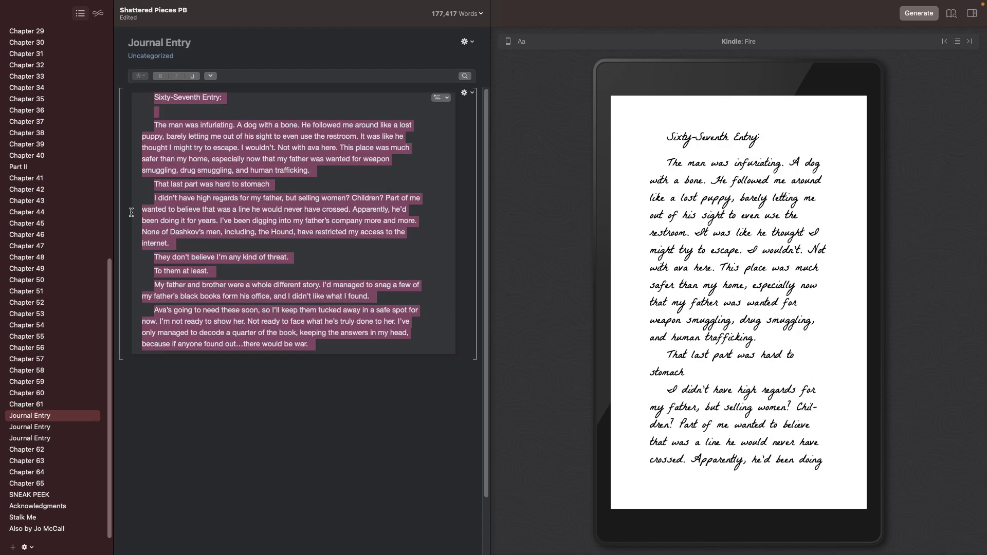
pyautogui.click(222, 420)
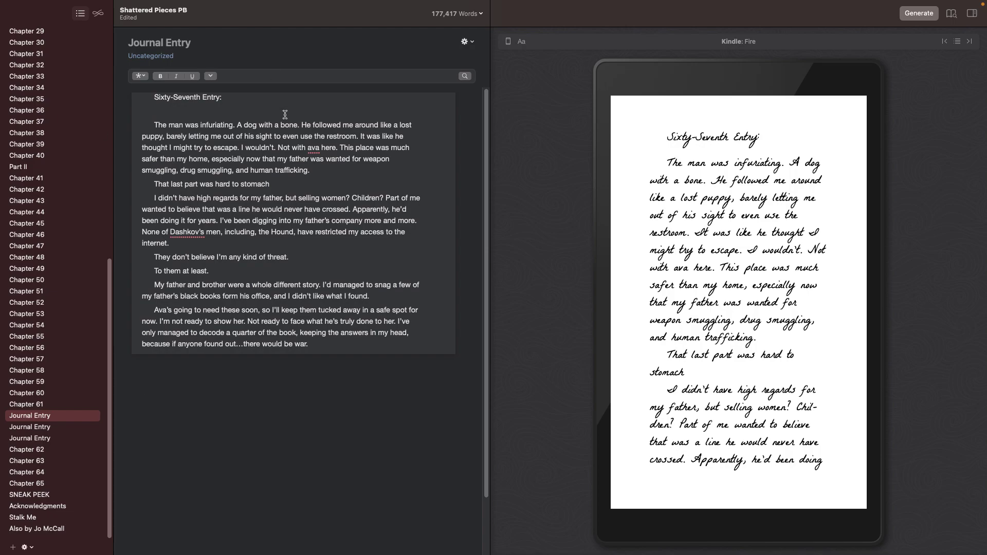
# Format the paragraph starting "You wanted to tell me your side of the story" in Chapter 60 as a Block Quotation and preview it
pyautogui.click(143, 76)
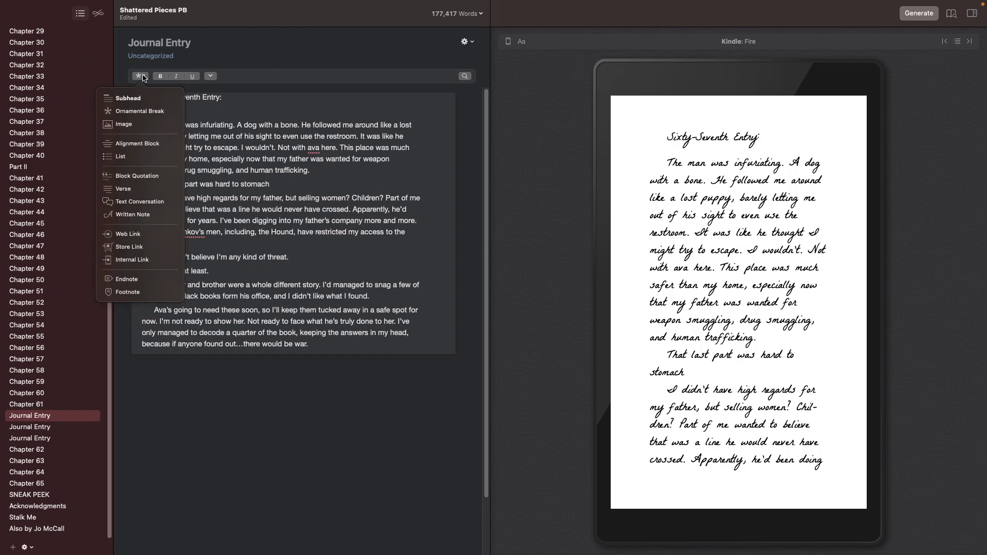
pyautogui.click(50, 393)
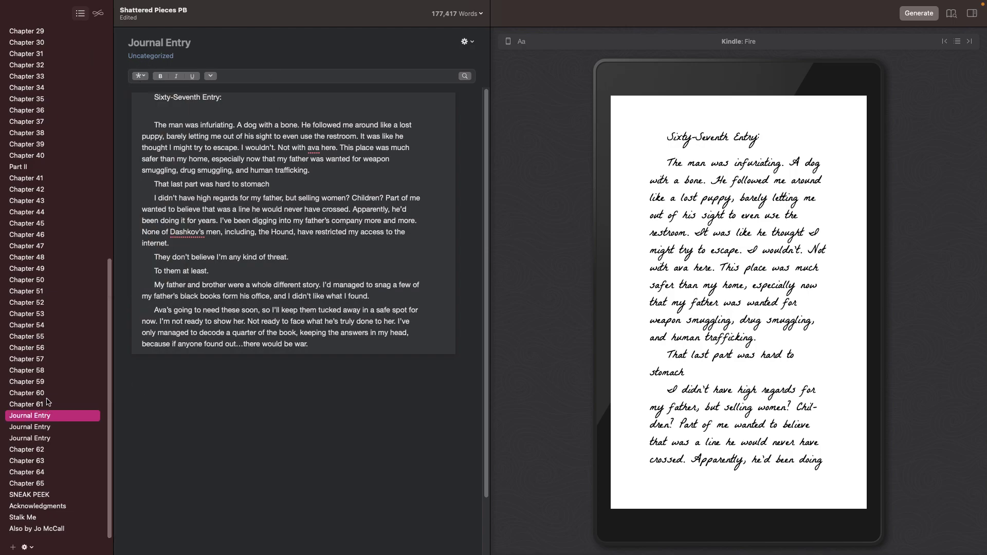
pyautogui.click(50, 392)
pyautogui.tripleClick(234, 323)
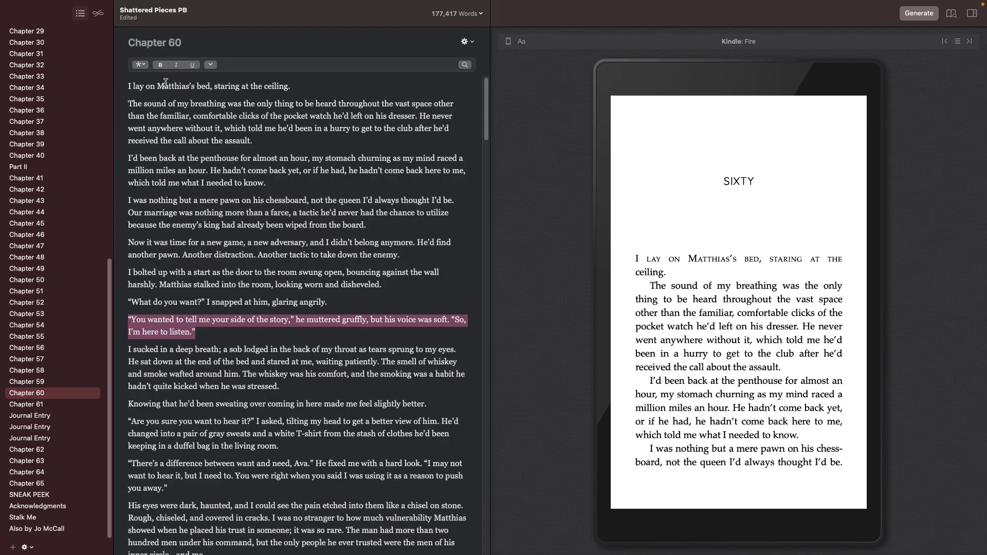
pyautogui.click(140, 65)
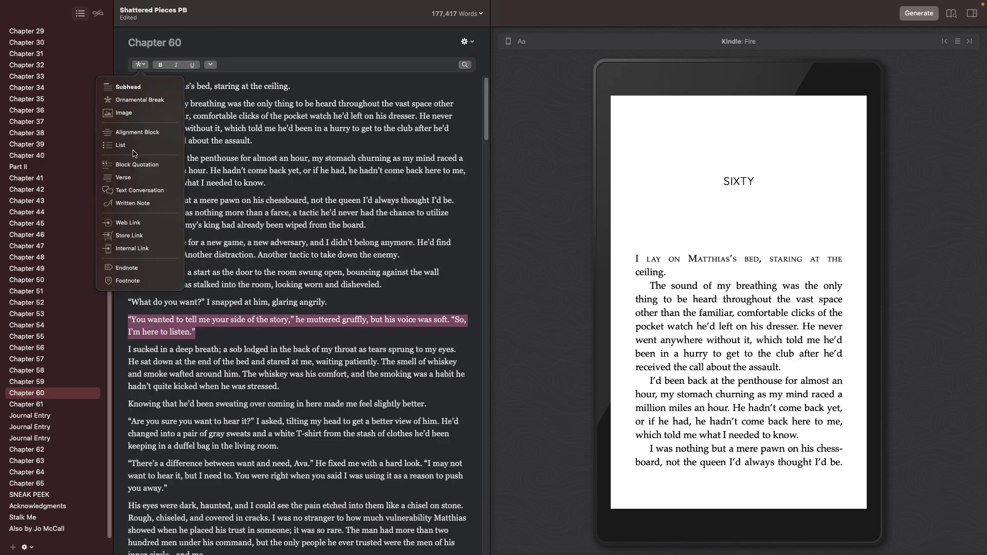
pyautogui.click(130, 165)
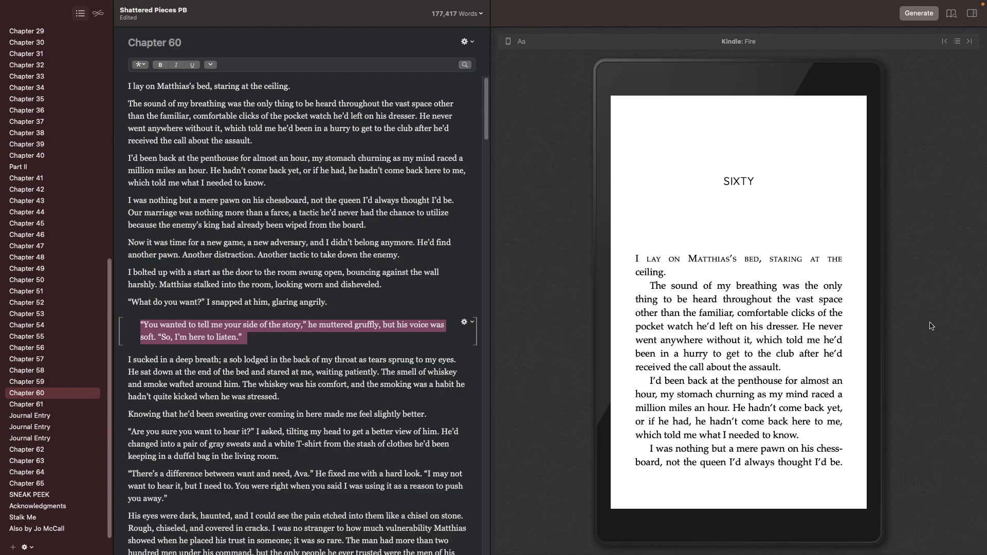
pyautogui.click(878, 302)
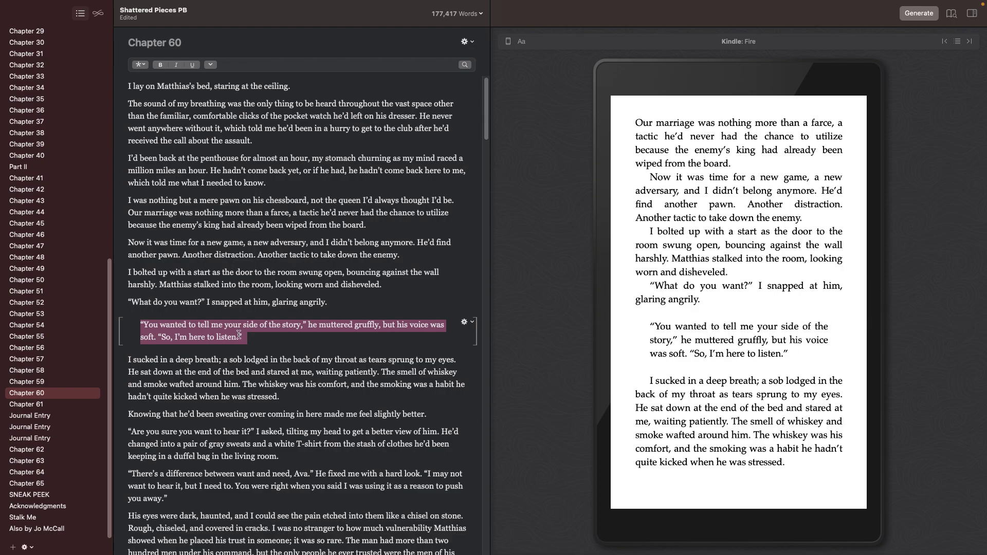
# Convert the Chapter 60 block quotation back to plain text and bring up the available text features
pyautogui.click(469, 322)
pyautogui.click(475, 381)
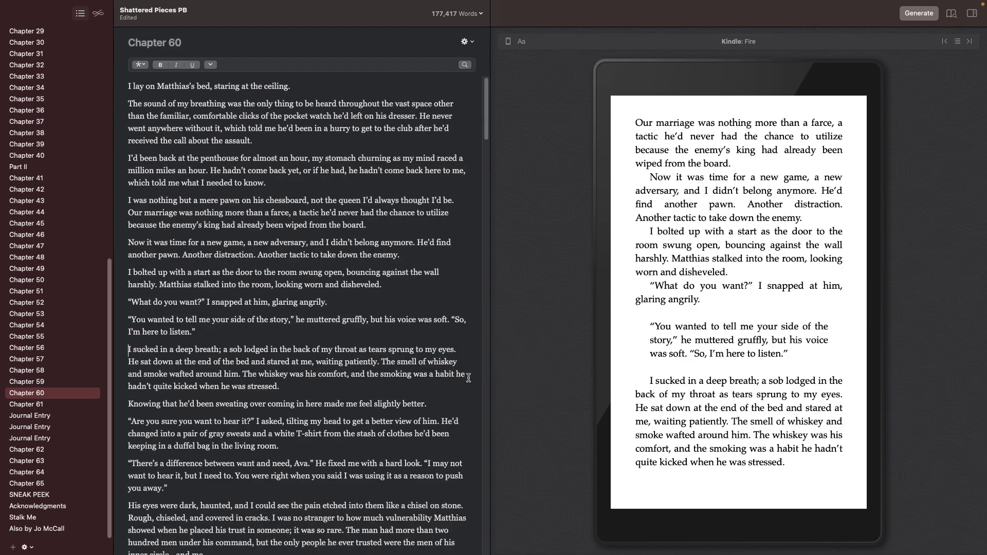
pyautogui.click(140, 66)
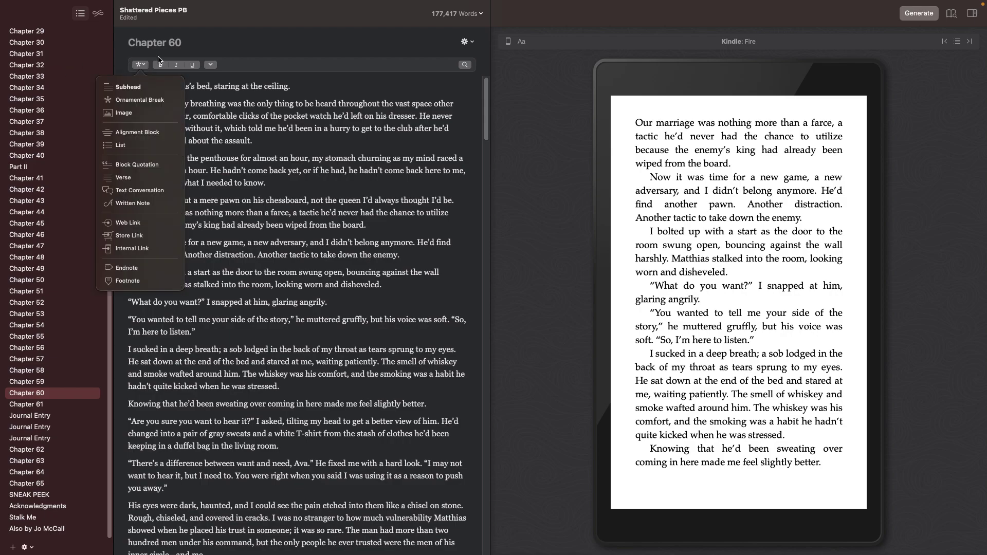
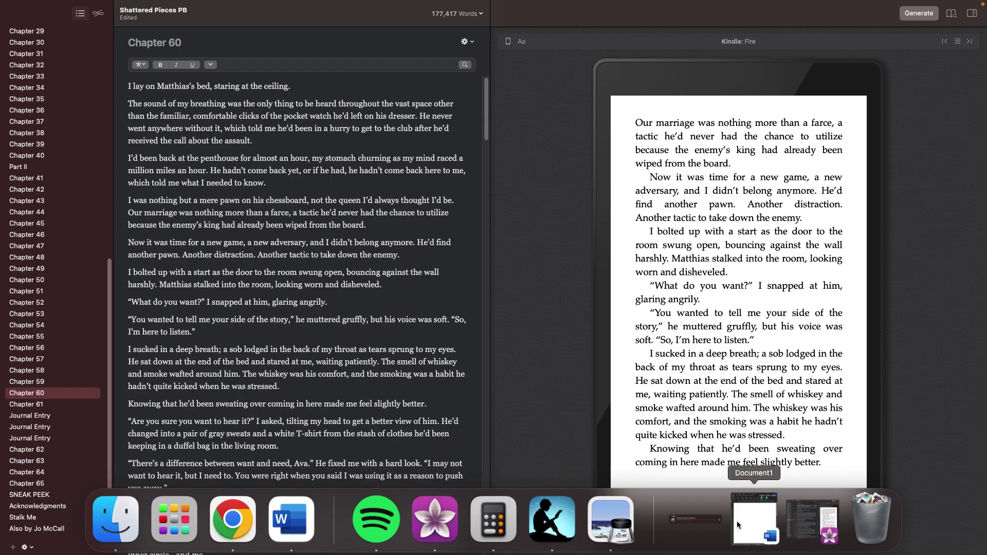
# Switch to the Mr. Almost PB book, find the next text conversation in Chapter 14, and review its message bubbles in the preview
pyautogui.click(793, 520)
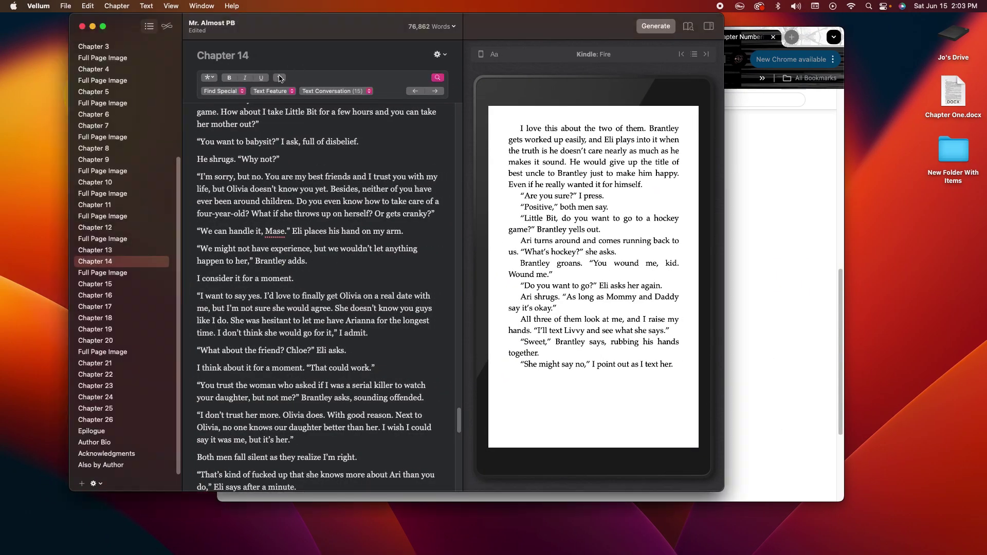
pyautogui.click(434, 91)
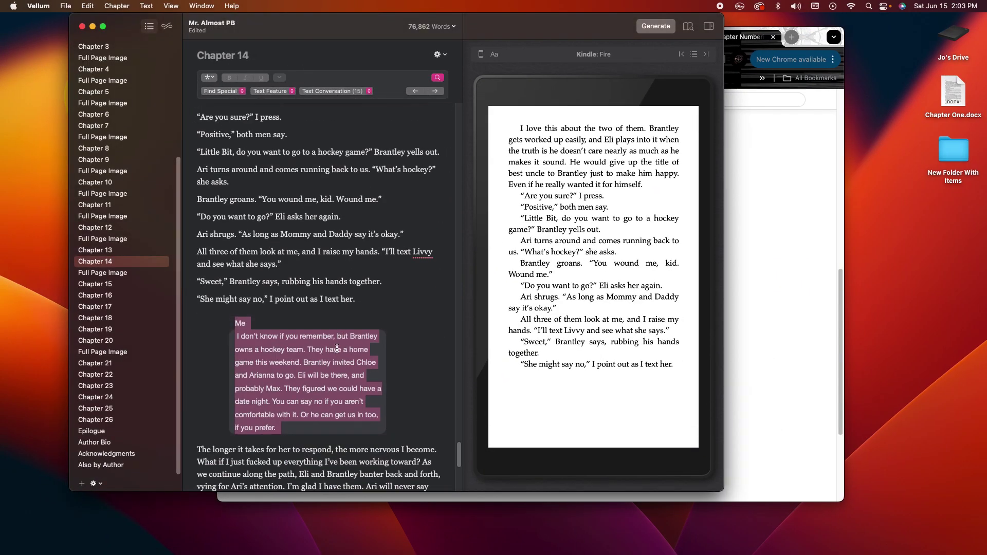
pyautogui.click(319, 350)
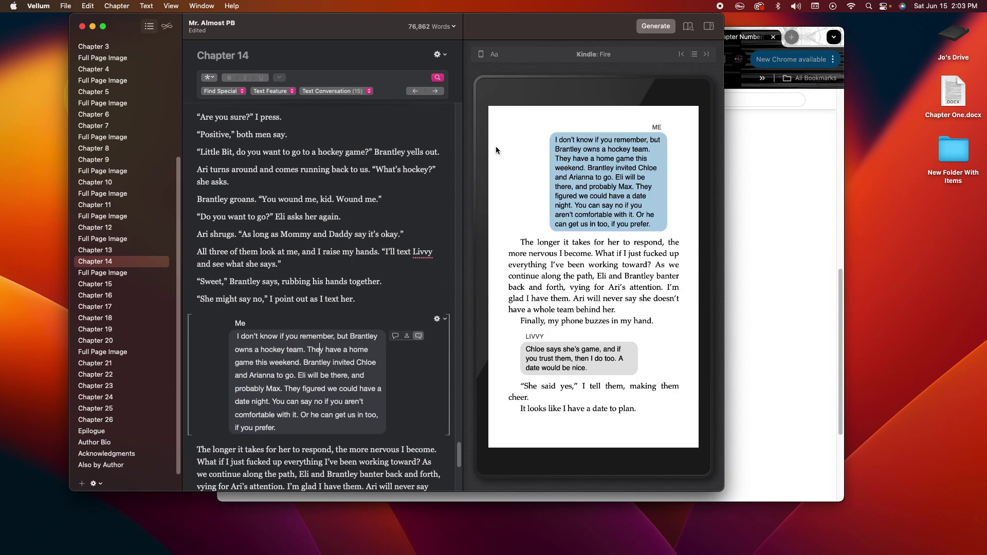
pyautogui.scroll(-5, 302, 439)
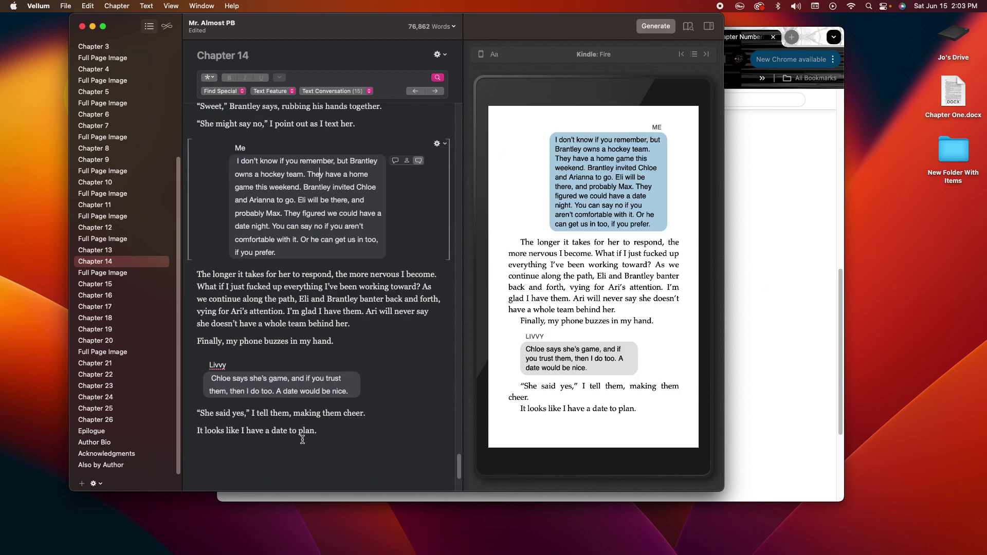
pyautogui.scroll(1, 318, 434)
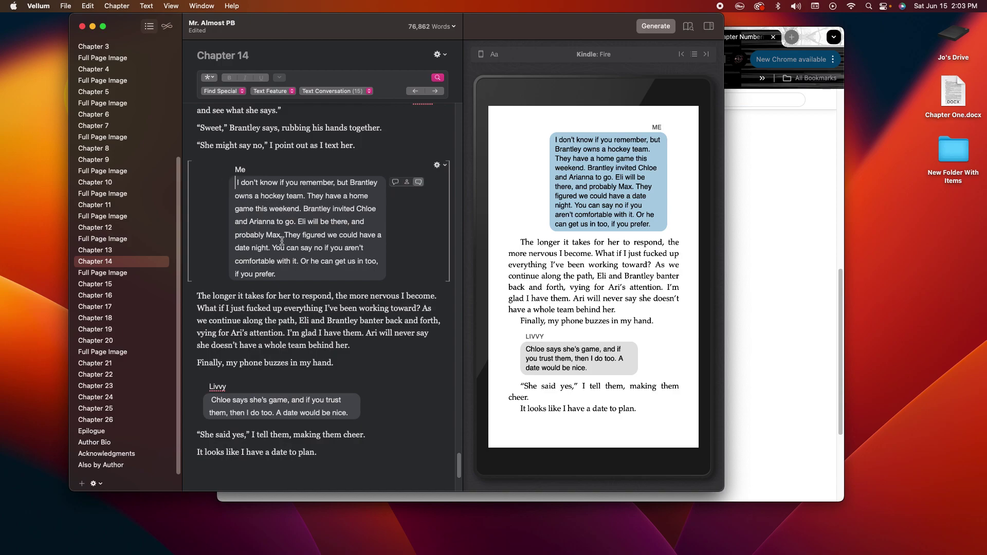
# Convert the "Me" text message about the hockey game in Chapter 14 back to plain text
pyautogui.click(298, 275)
pyautogui.click(443, 166)
pyautogui.click(465, 196)
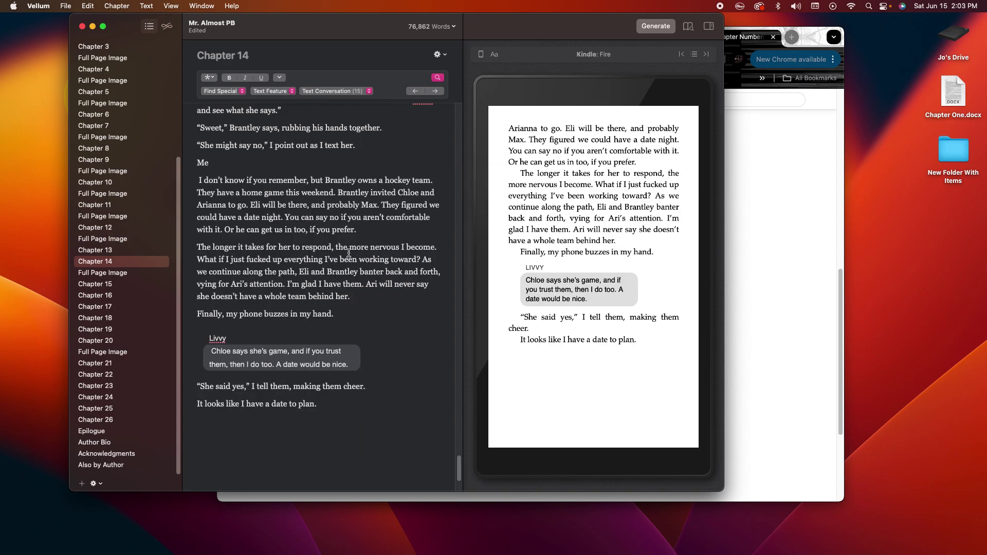
# Format the "Me" line and its hockey message as a Text Conversation, with "Me" as the sender name and the message as outgoing
pyautogui.moveTo(411, 232); pyautogui.dragTo(192, 163)
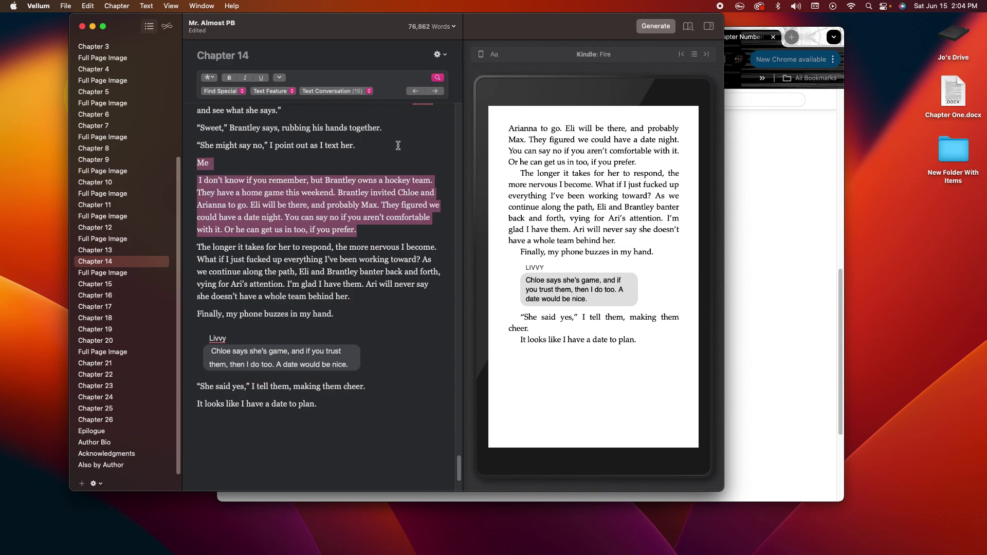
pyautogui.click(210, 78)
pyautogui.click(204, 204)
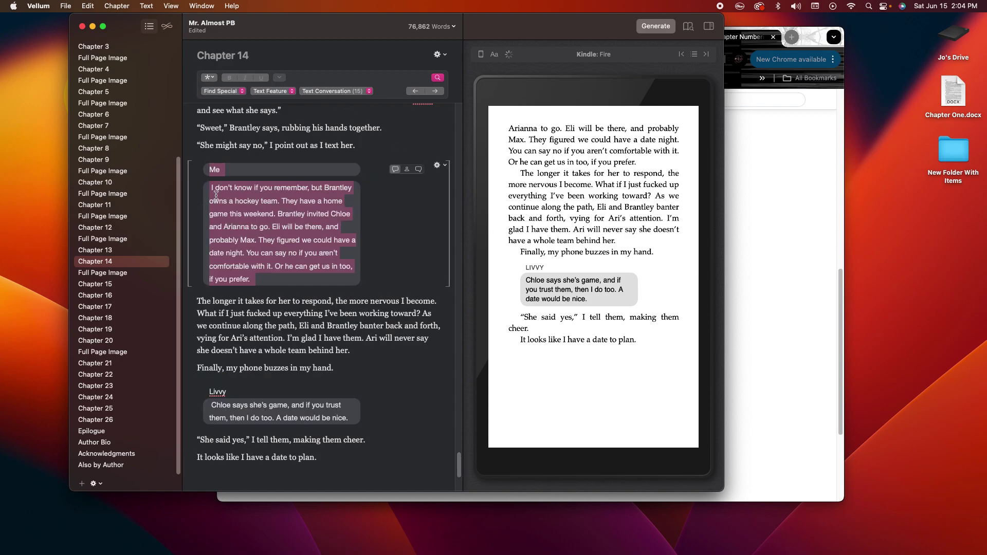
pyautogui.click(407, 165)
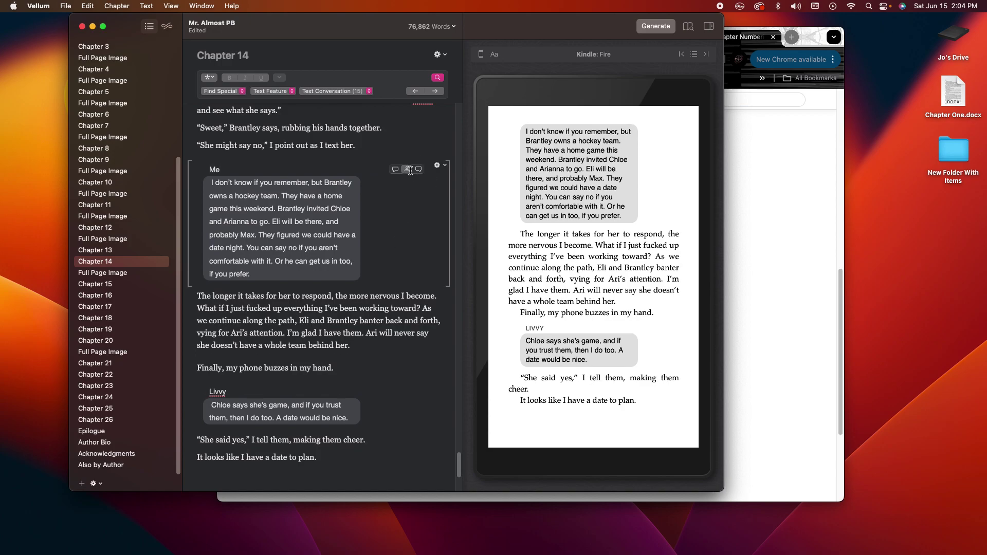
pyautogui.click(362, 212)
pyautogui.click(418, 181)
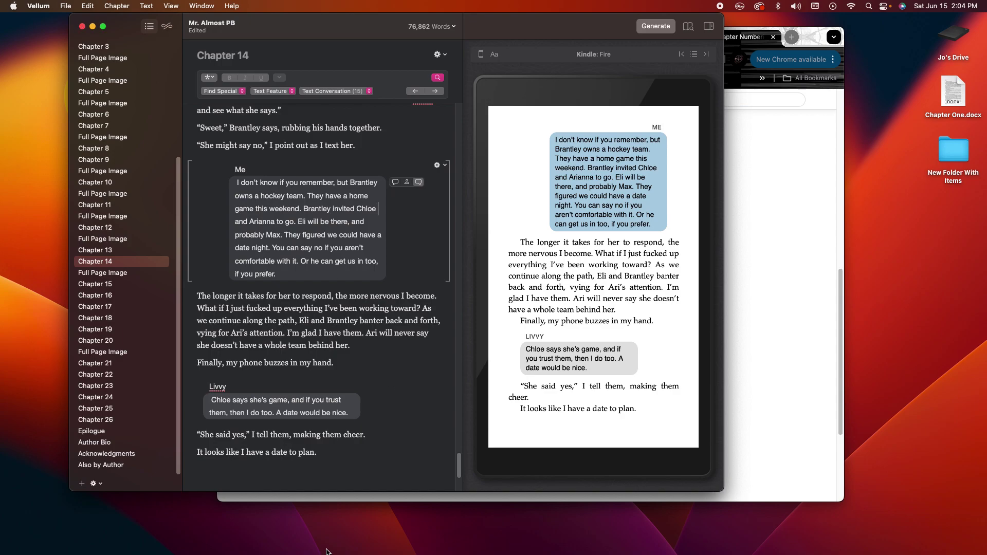
# Switch back to the Shattered Pieces PB book at Chapter 60
pyautogui.press('super+Tab')
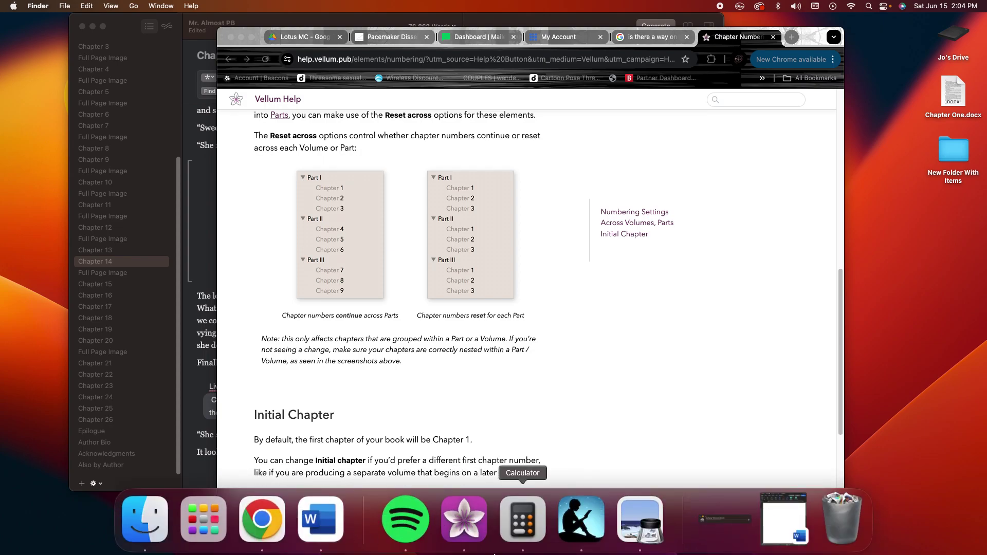
pyautogui.click(466, 527)
pyautogui.click(465, 527)
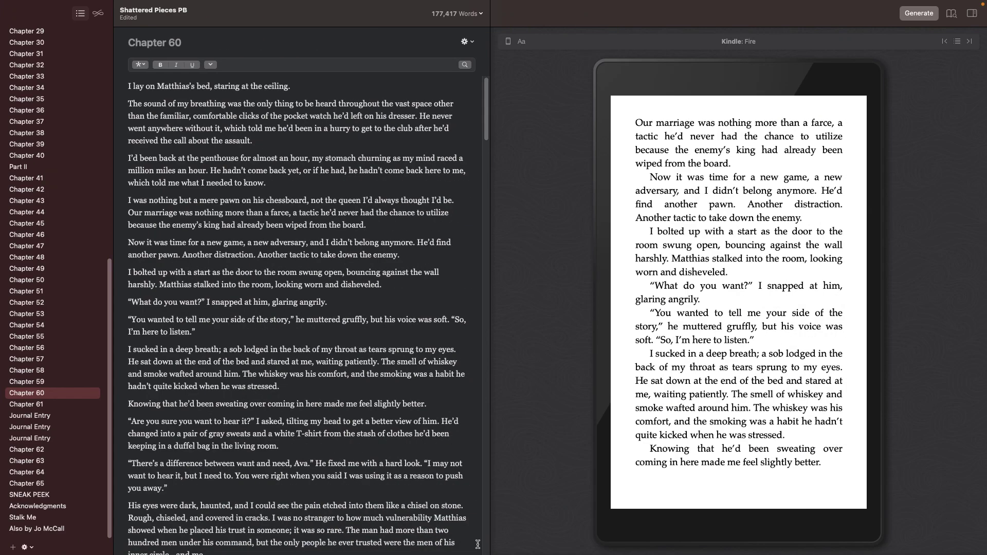
# Format the opening line of Chapter 60 as a Subhead
pyautogui.click(138, 64)
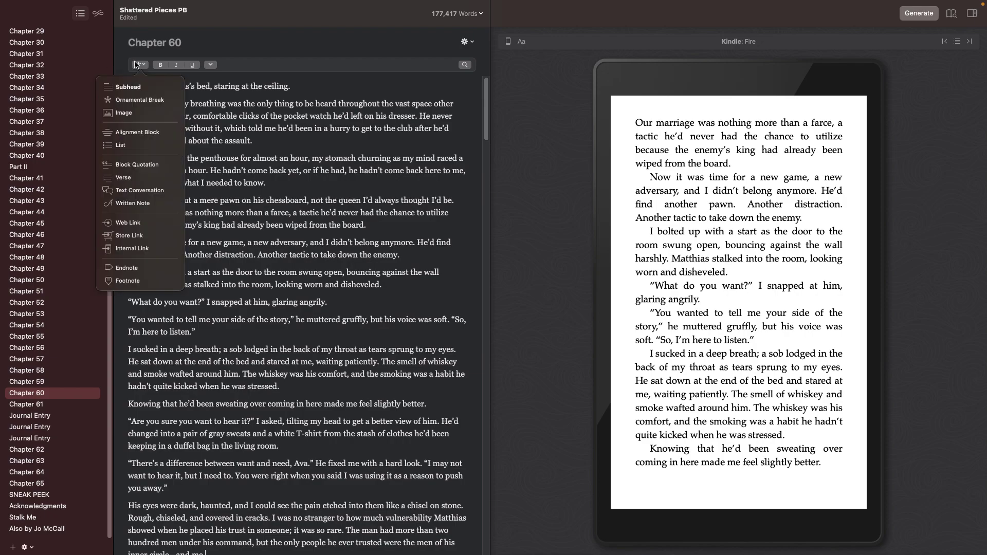
pyautogui.click(268, 103)
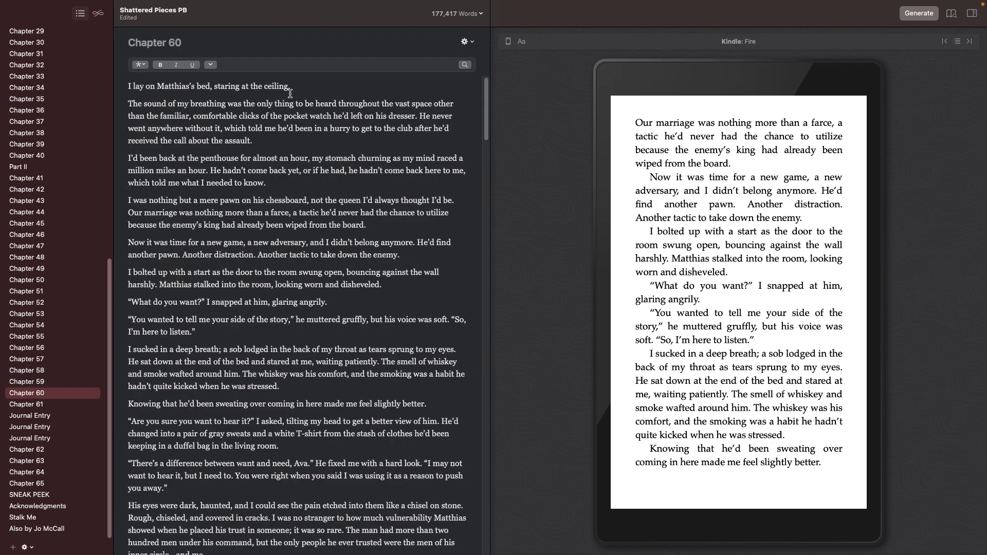
pyautogui.moveTo(307, 87); pyautogui.dragTo(134, 78)
pyautogui.click(136, 63)
pyautogui.click(155, 74)
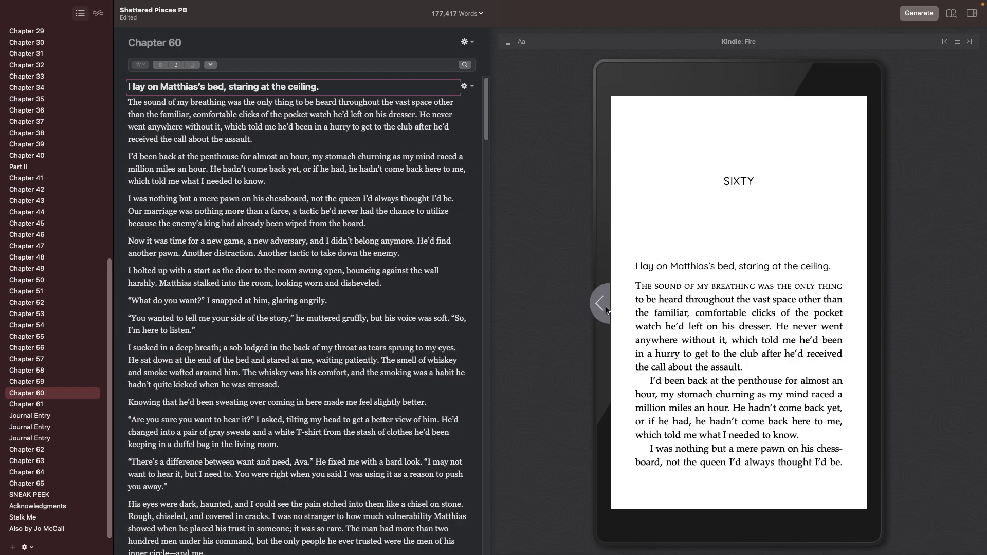
# Examine the subhead in the preview, and convert Chapter 60's opening line back to plain text
pyautogui.moveTo(640, 266); pyautogui.dragTo(830, 267)
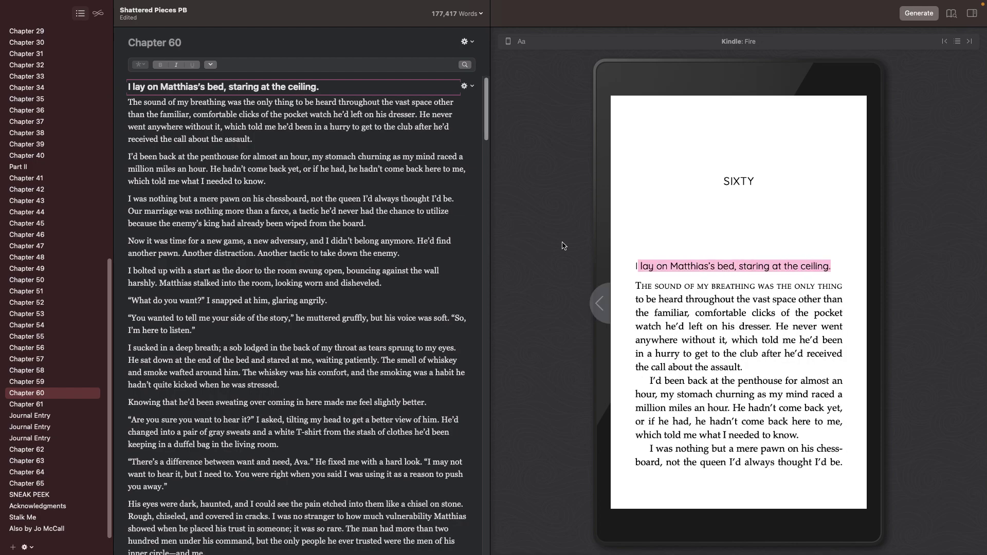
pyautogui.click(306, 102)
pyautogui.moveTo(334, 88); pyautogui.dragTo(90, 79)
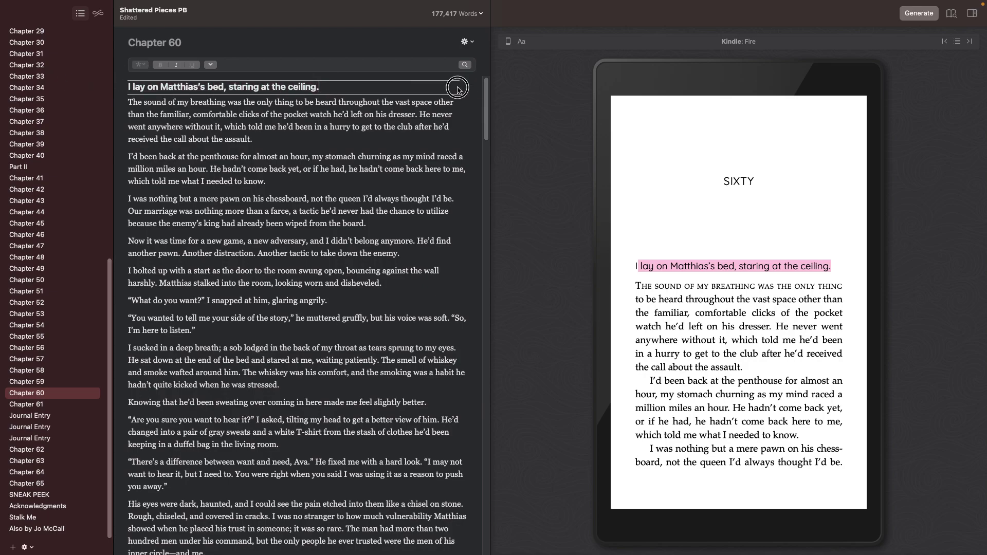
pyautogui.click(445, 126)
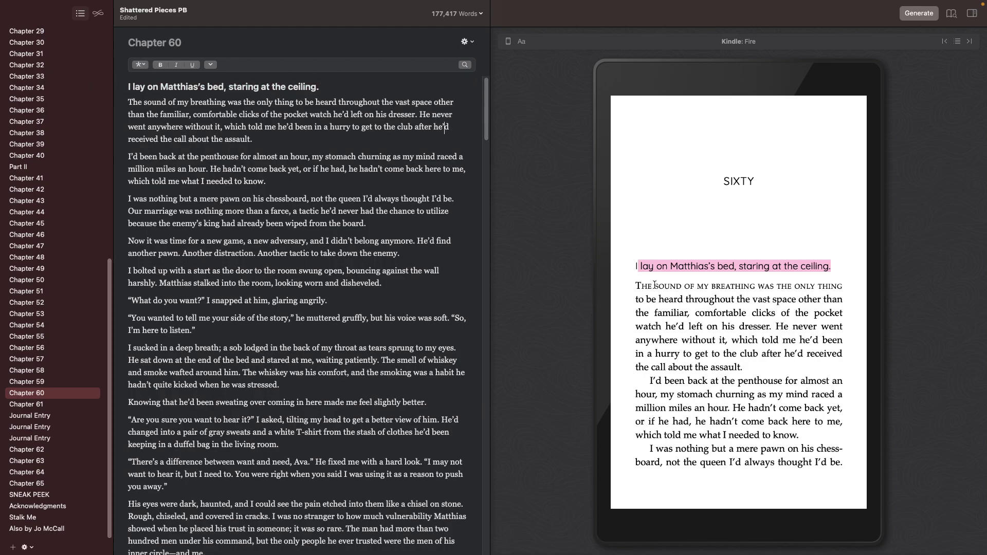
pyautogui.click(367, 90)
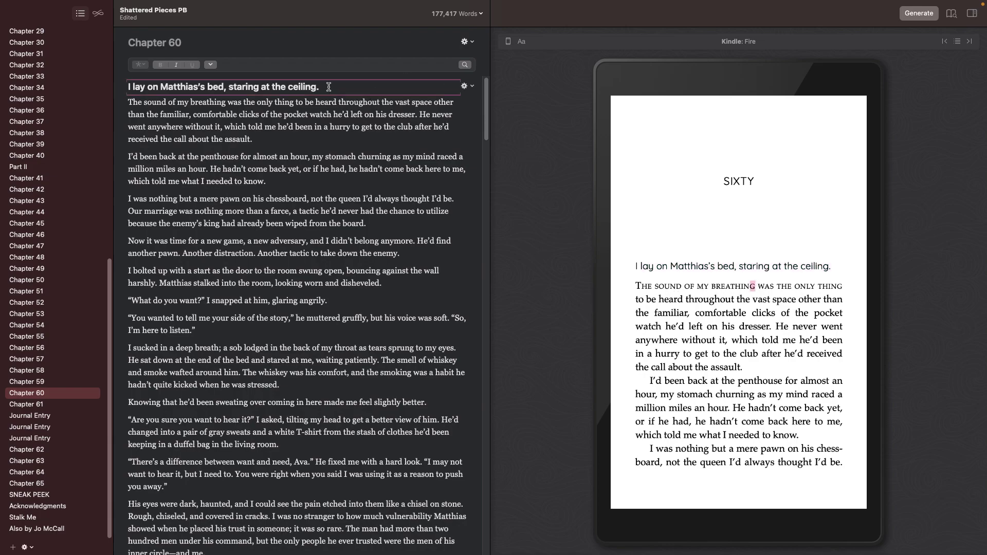
pyautogui.click(468, 88)
pyautogui.click(483, 98)
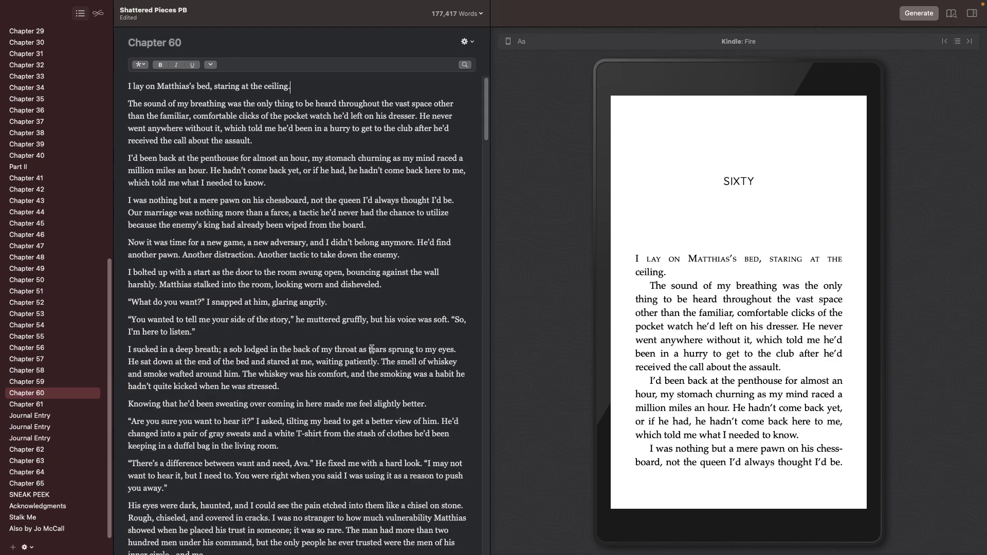
# Open Chapter 7 and locate the blank line before the italic flashback passage
pyautogui.click(140, 64)
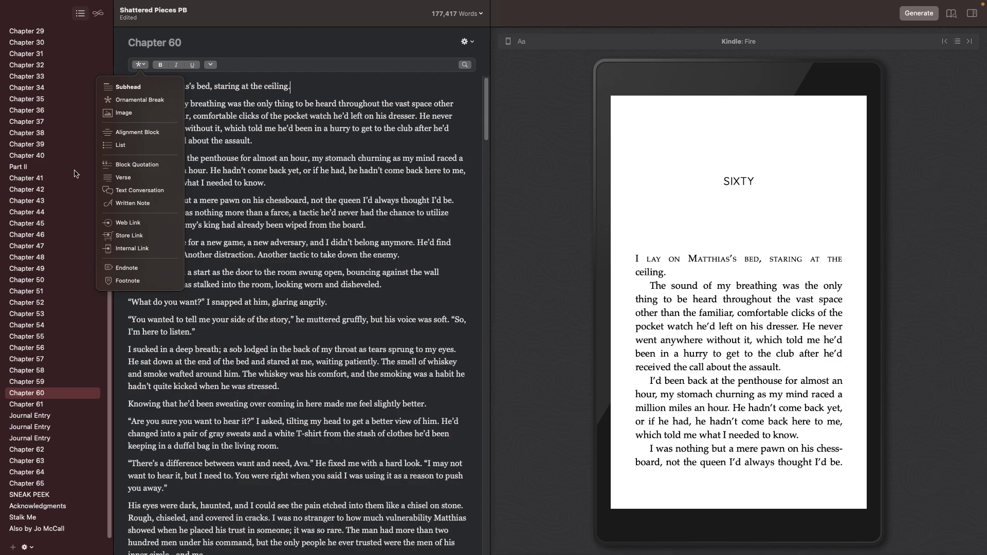
pyautogui.click(32, 78)
pyautogui.scroll(10, 31, 86)
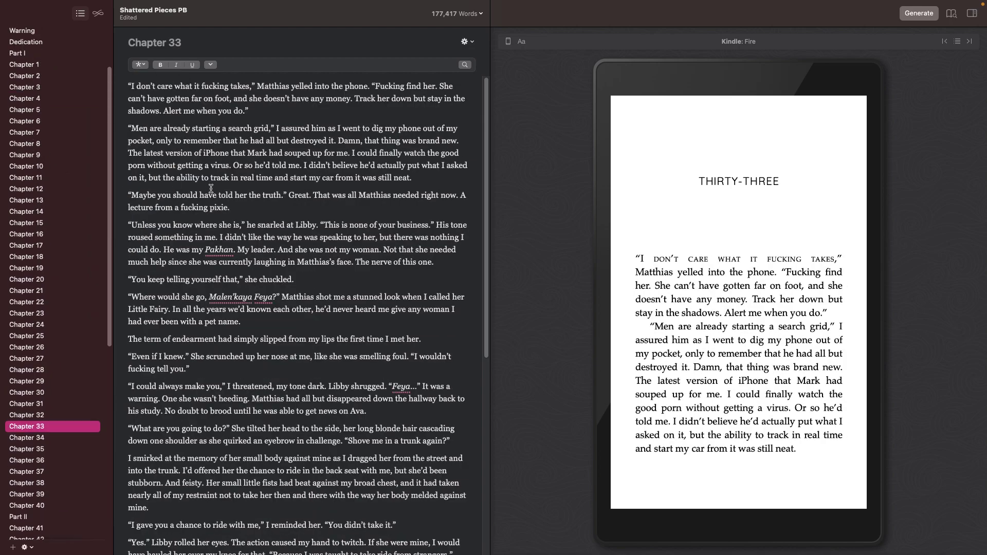
pyautogui.click(72, 155)
pyautogui.click(58, 132)
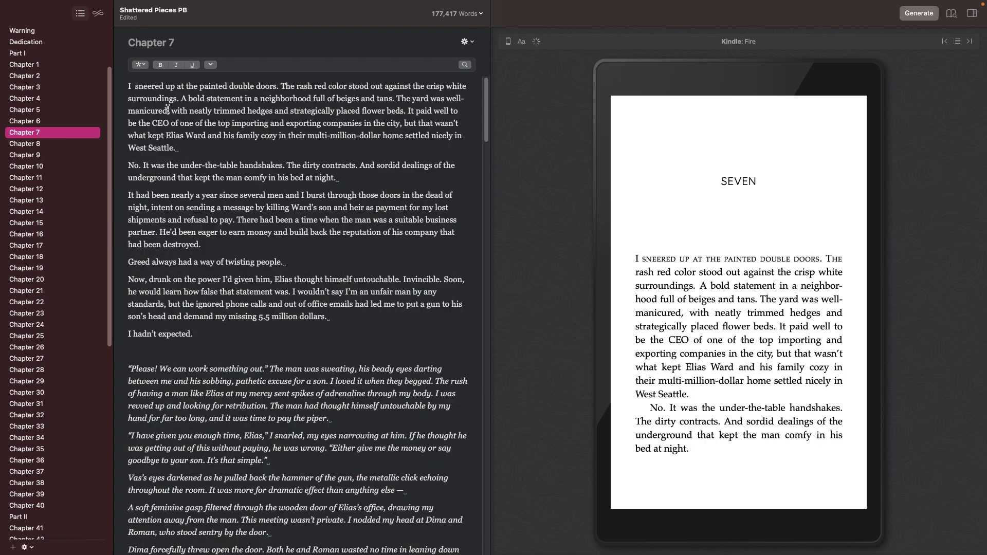
pyautogui.scroll(-5, 281, 384)
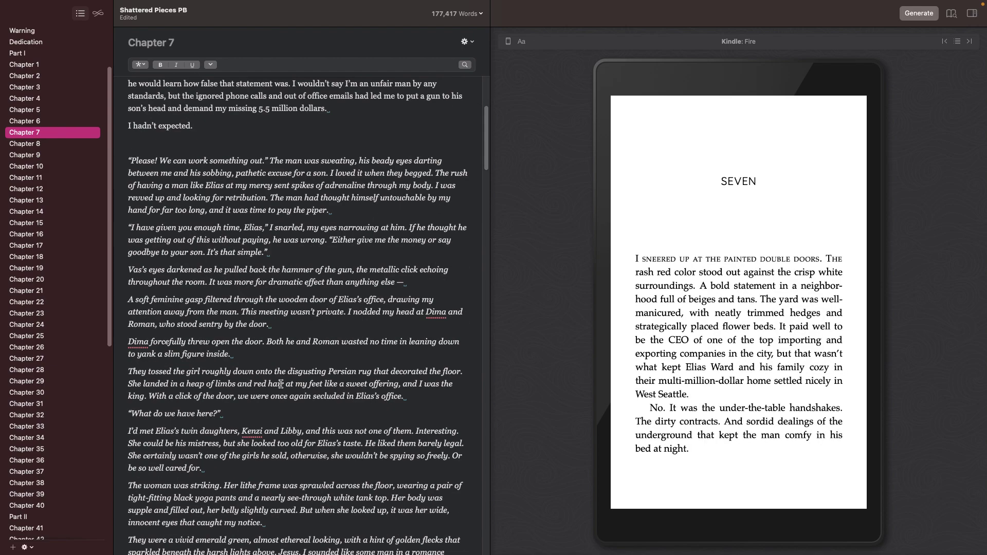
pyautogui.scroll(5, 281, 383)
# Insert an Ornamental Break on the blank line after "I hadn't expected." and view it in the preview
pyautogui.click(232, 350)
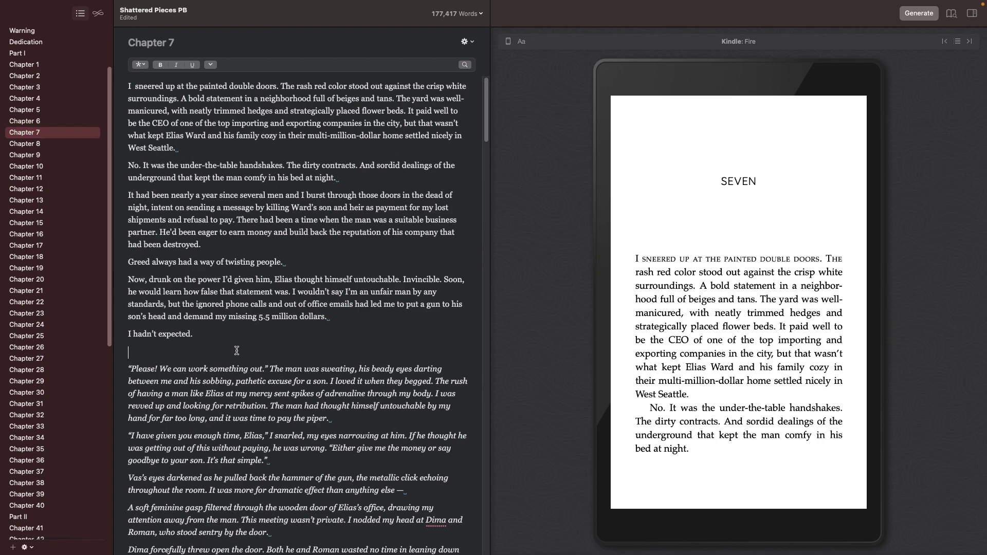
pyautogui.click(140, 65)
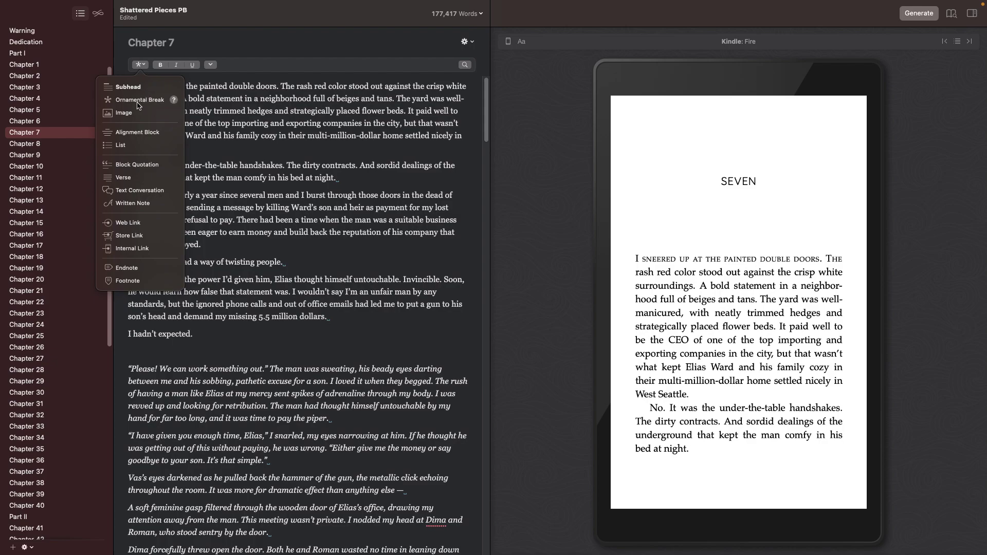
pyautogui.click(333, 138)
pyautogui.moveTo(196, 339); pyautogui.dragTo(126, 335)
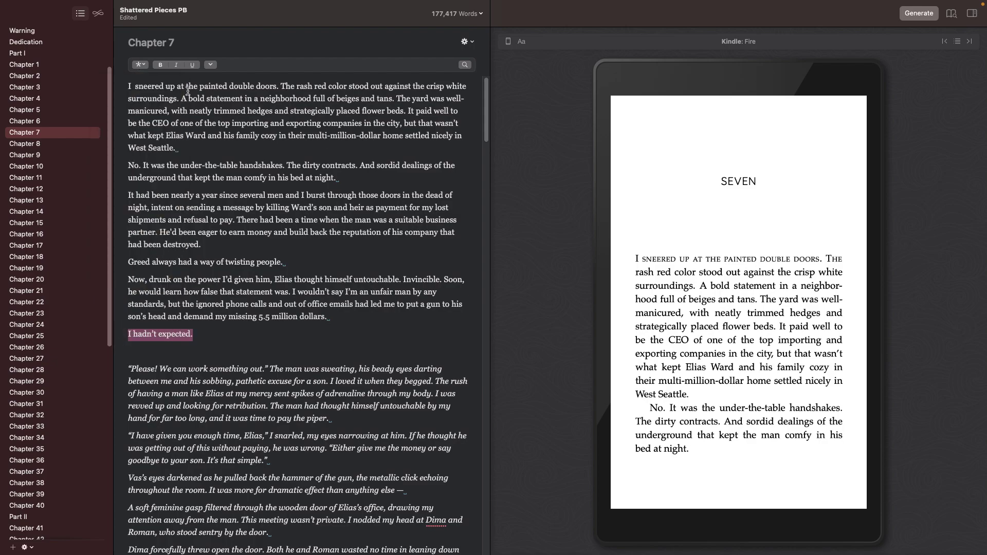
pyautogui.click(154, 355)
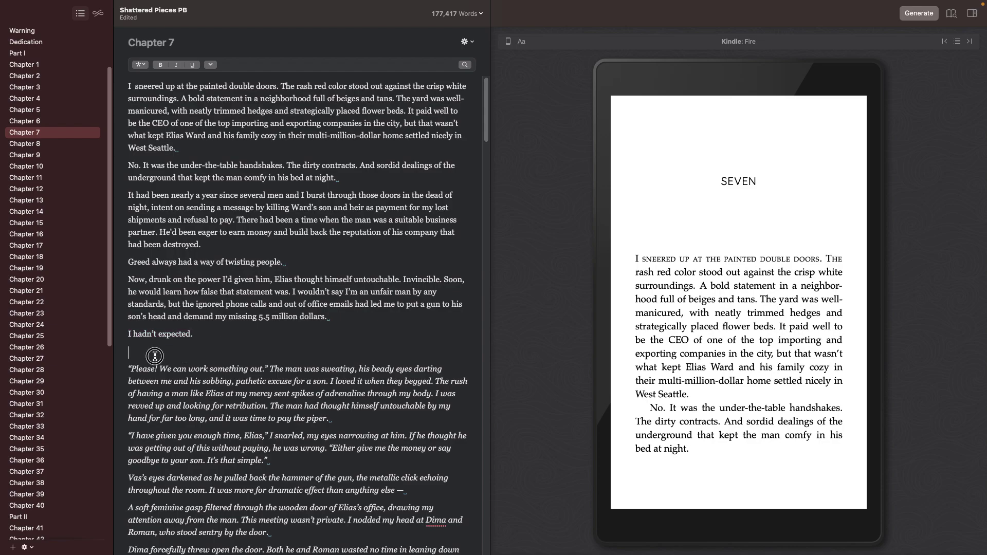
pyautogui.click(142, 66)
pyautogui.click(144, 97)
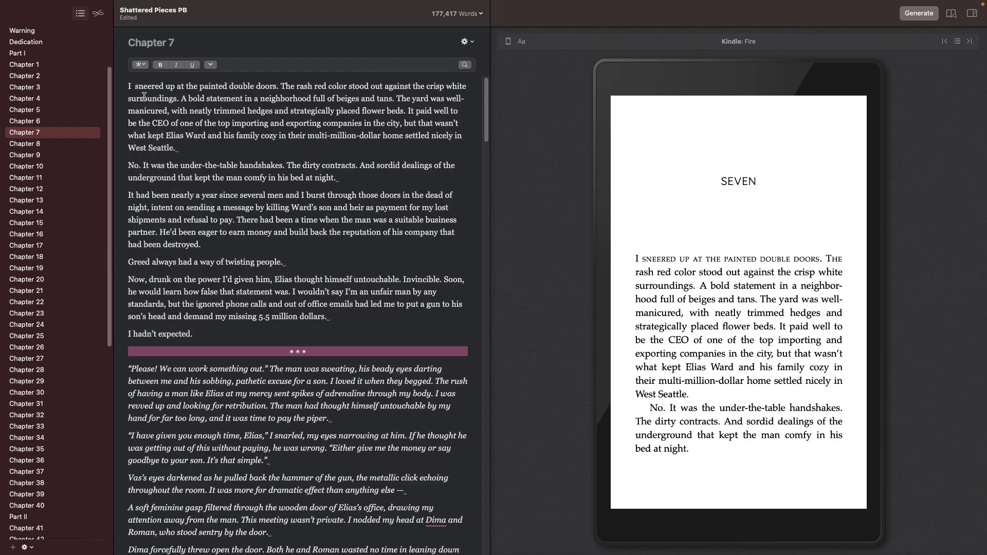
pyautogui.moveTo(911, 287)
pyautogui.click(884, 306)
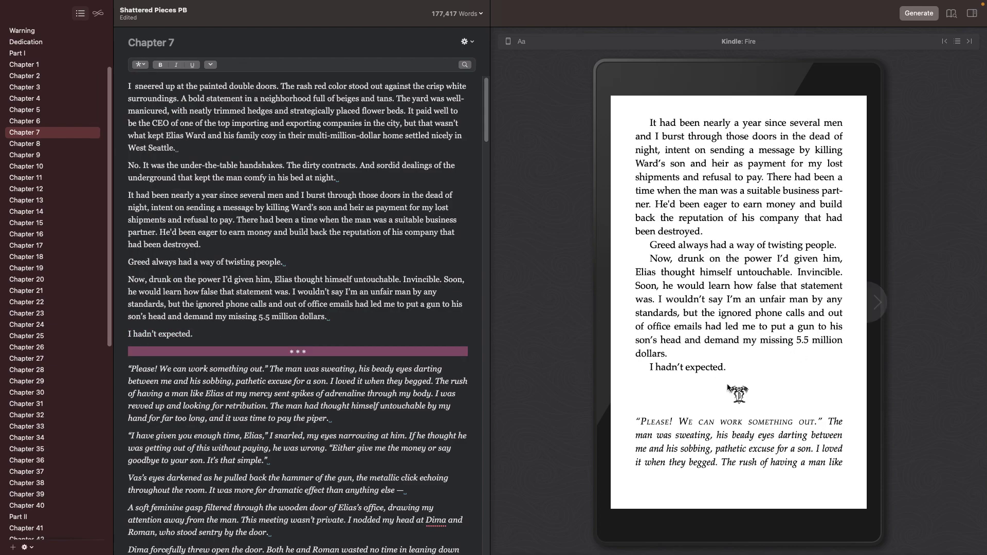
# Delete the ornamental break in Chapter 7 and put a blank line back in its place
pyautogui.click(138, 65)
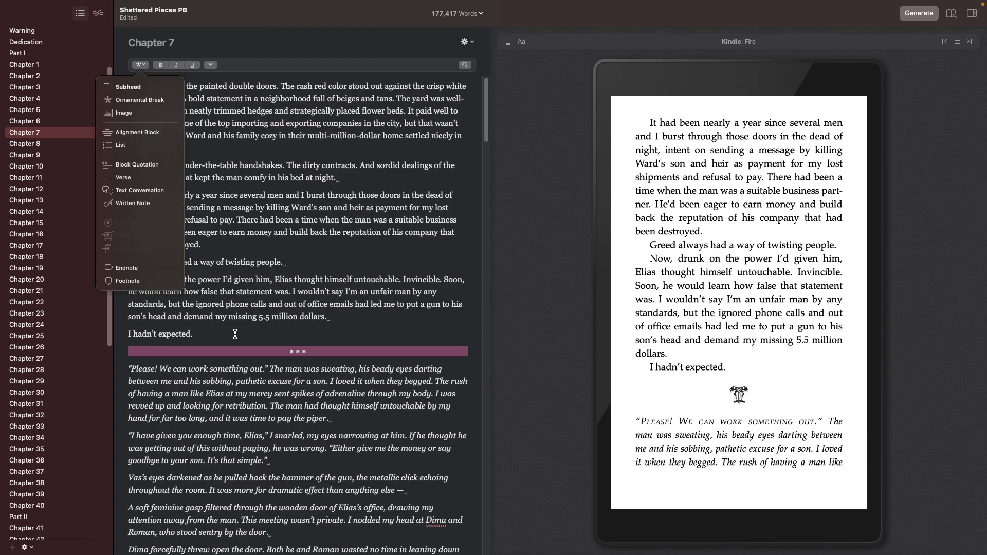
pyautogui.click(237, 318)
pyautogui.rightClick(453, 351)
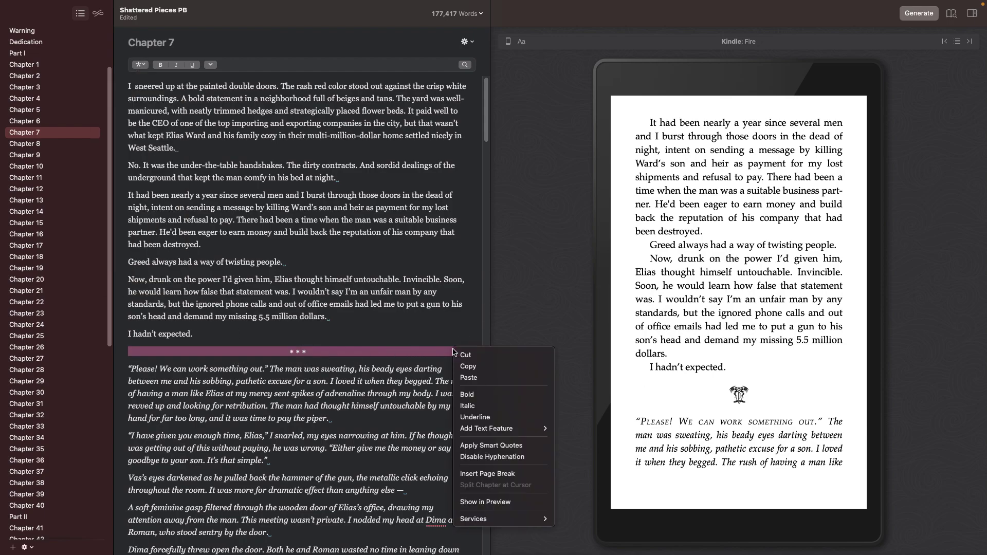
pyautogui.click(356, 363)
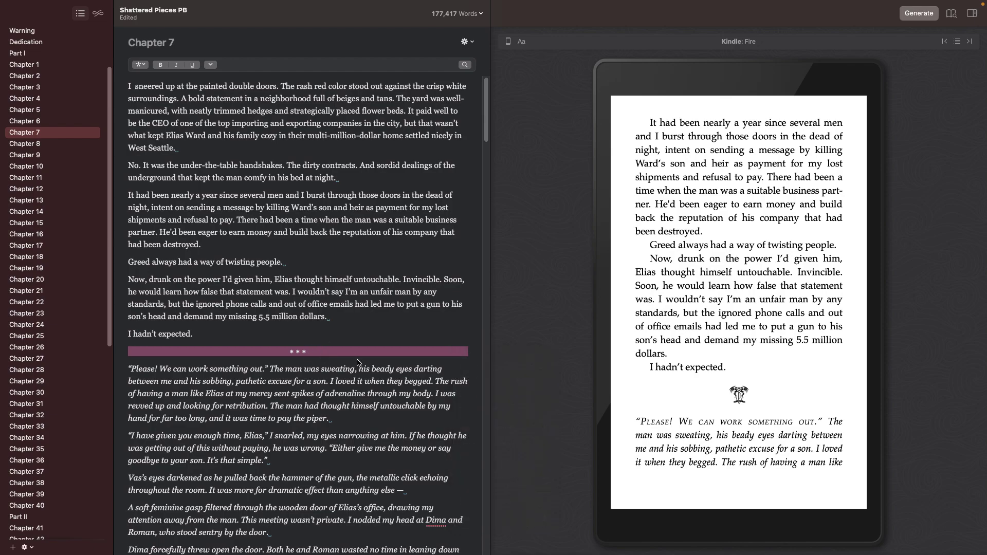
pyautogui.press('BackSpace')
pyautogui.press('Return')
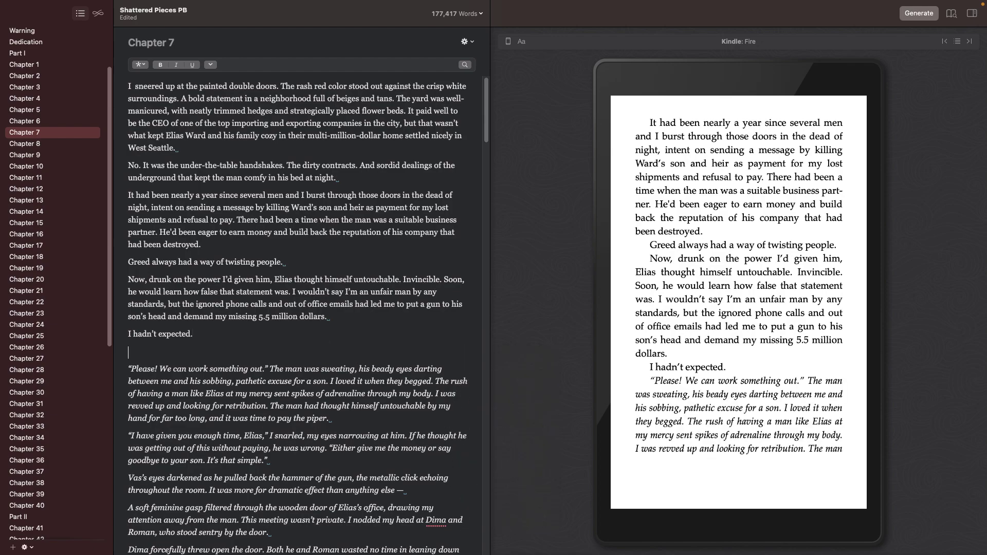
# Review the available link features, and inspect the web link behind the Shattered World title on the Also By page
pyautogui.click(141, 65)
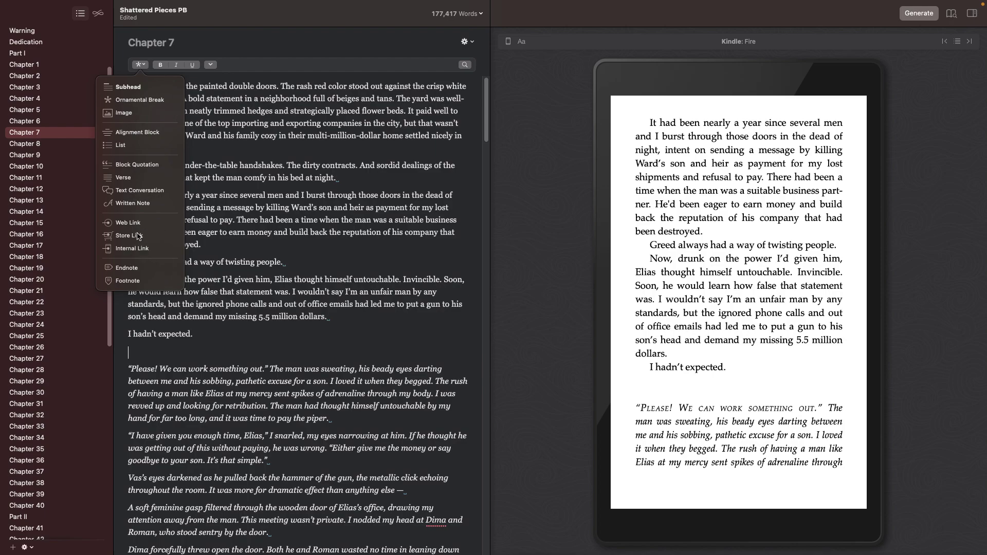
pyautogui.press('Escape')
pyautogui.tripleClick(200, 334)
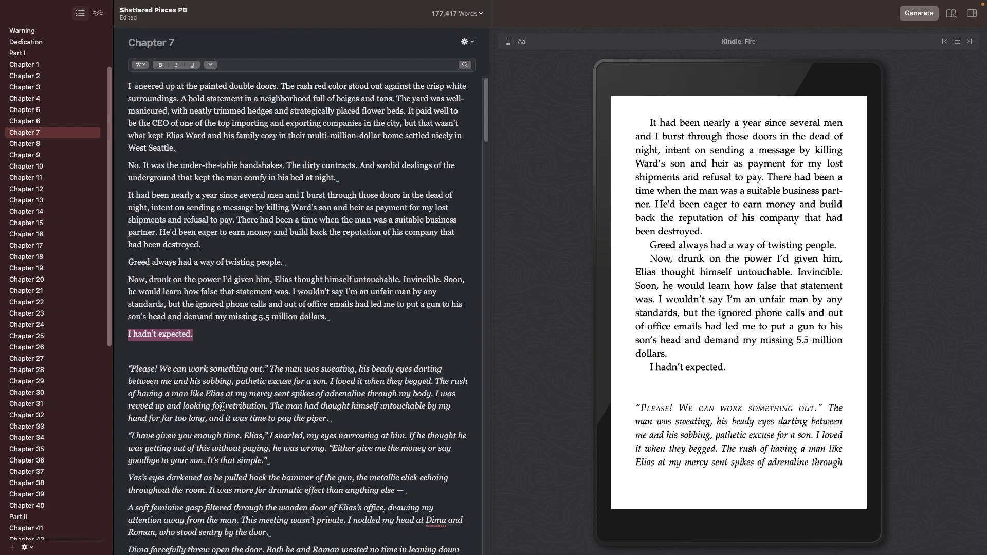
pyautogui.scroll(-10, 36, 380)
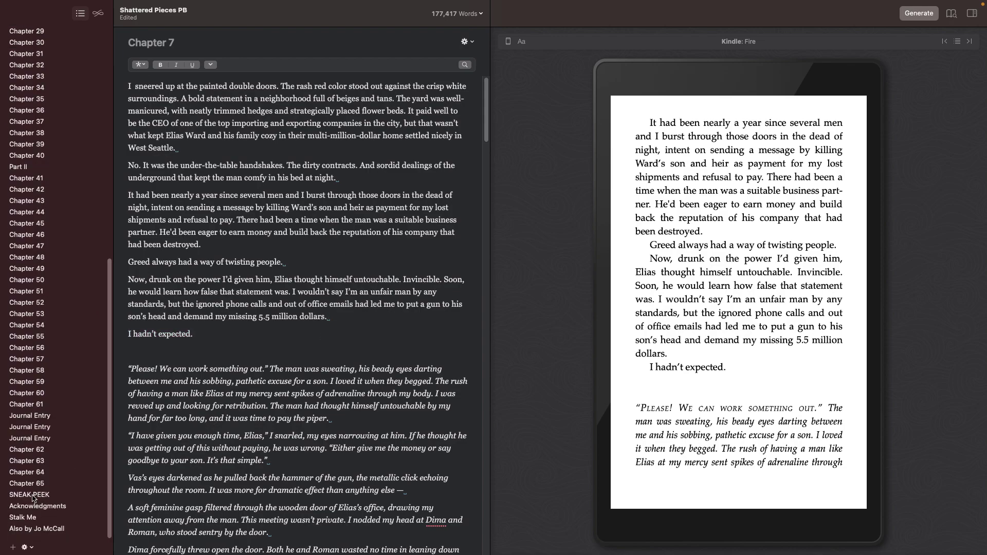
pyautogui.click(31, 528)
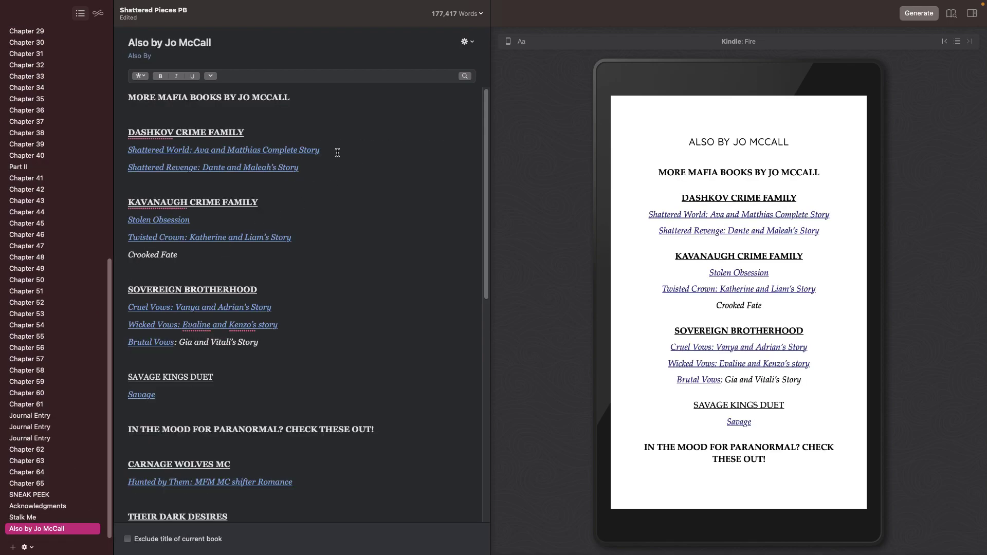
pyautogui.moveTo(338, 153); pyautogui.dragTo(110, 136)
pyautogui.click(314, 163)
pyautogui.click(294, 149)
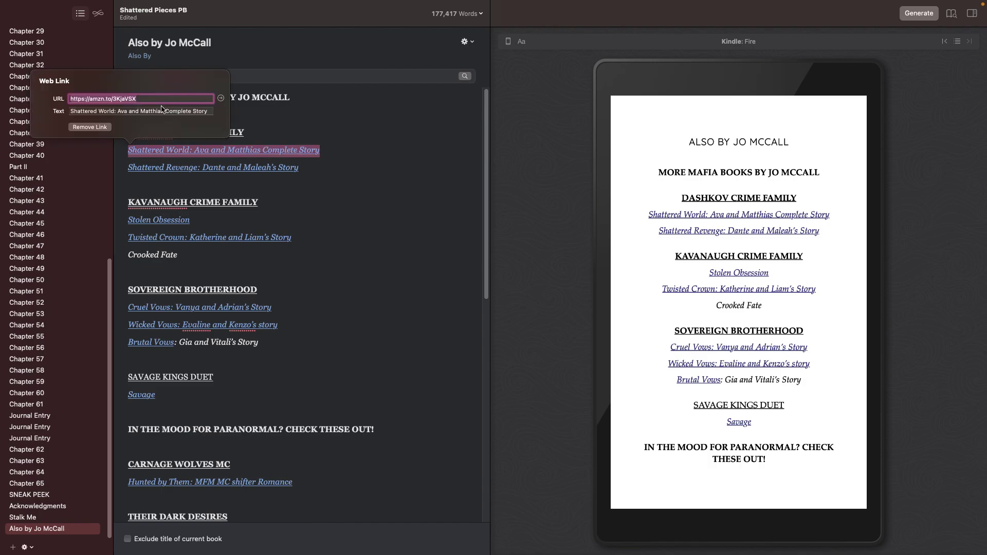
pyautogui.click(380, 323)
# Examine the text features and heading options of the Also By page, and Chapter 33's options including its heading backgrounds
pyautogui.click(141, 76)
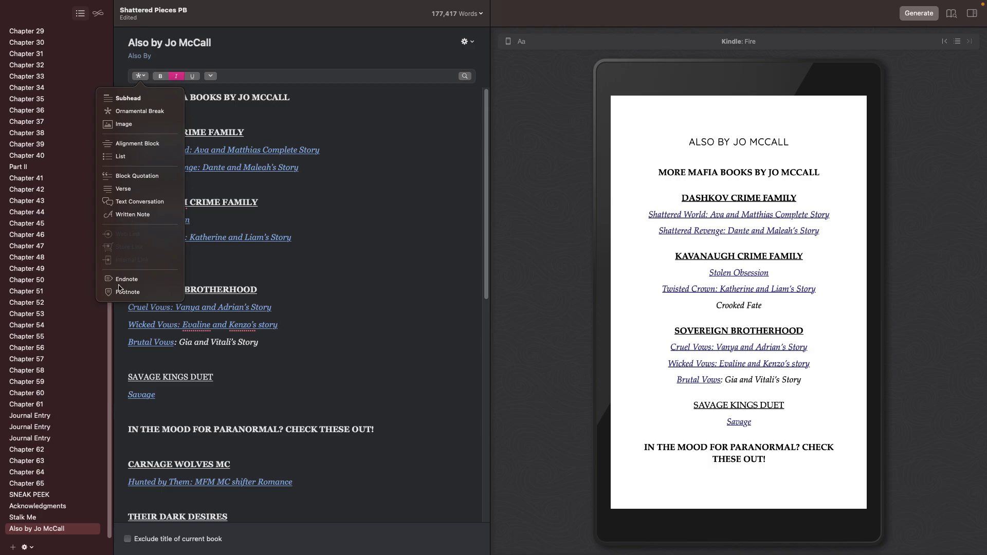
pyautogui.click(365, 168)
pyautogui.click(466, 42)
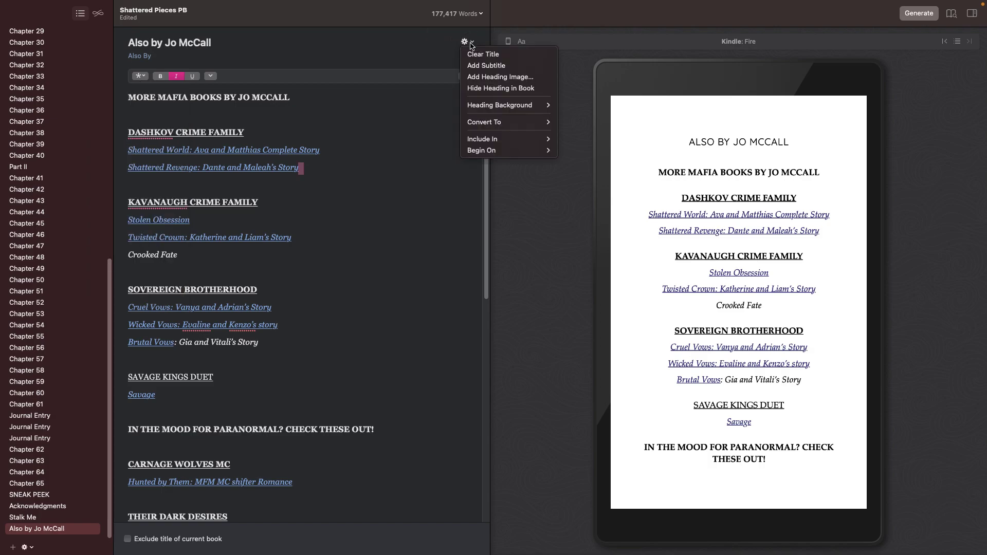
pyautogui.click(418, 298)
pyautogui.click(66, 74)
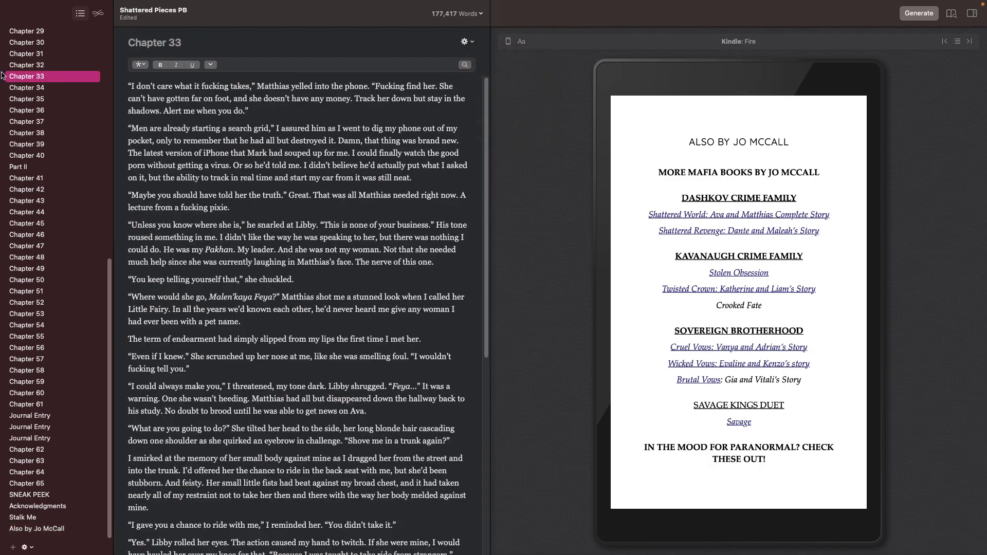
pyautogui.click(464, 41)
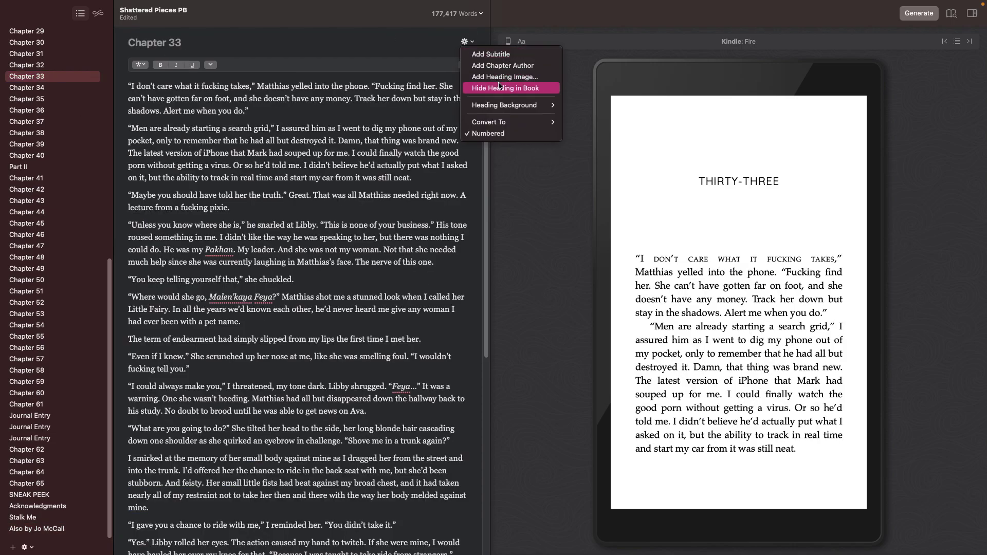
pyautogui.moveTo(519, 108)
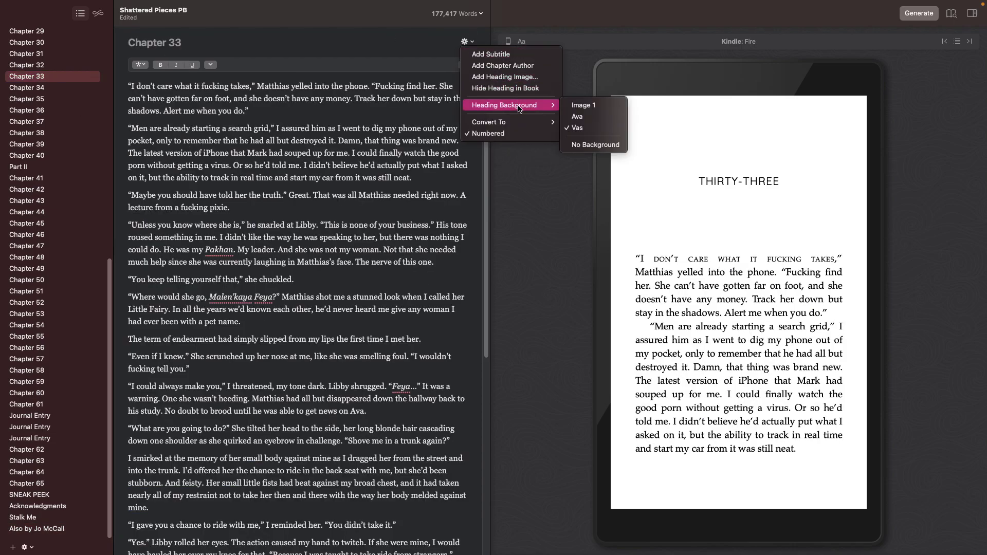
pyautogui.click(464, 41)
# Switch the preview to Print and review Chapter 33's heading and numbering options
pyautogui.click(508, 41)
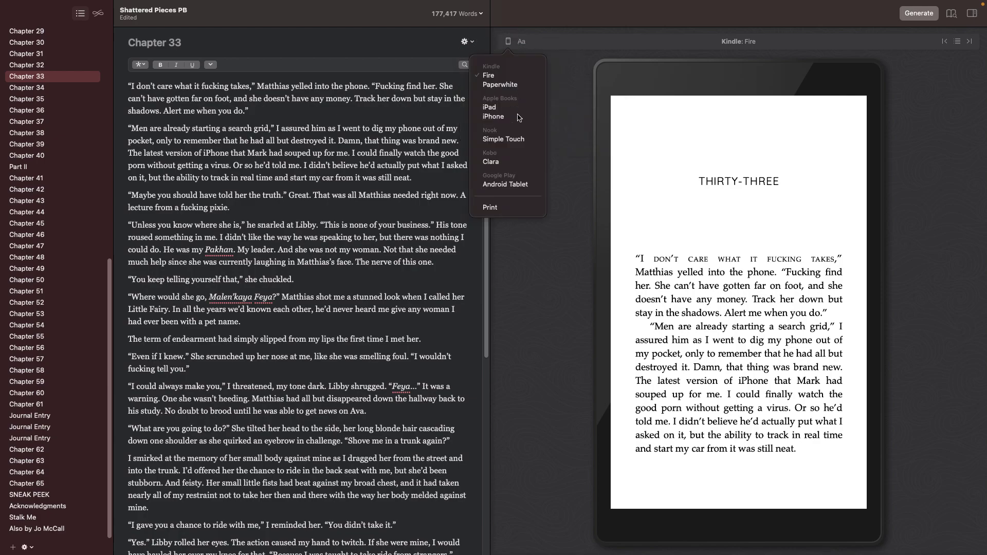
pyautogui.click(493, 207)
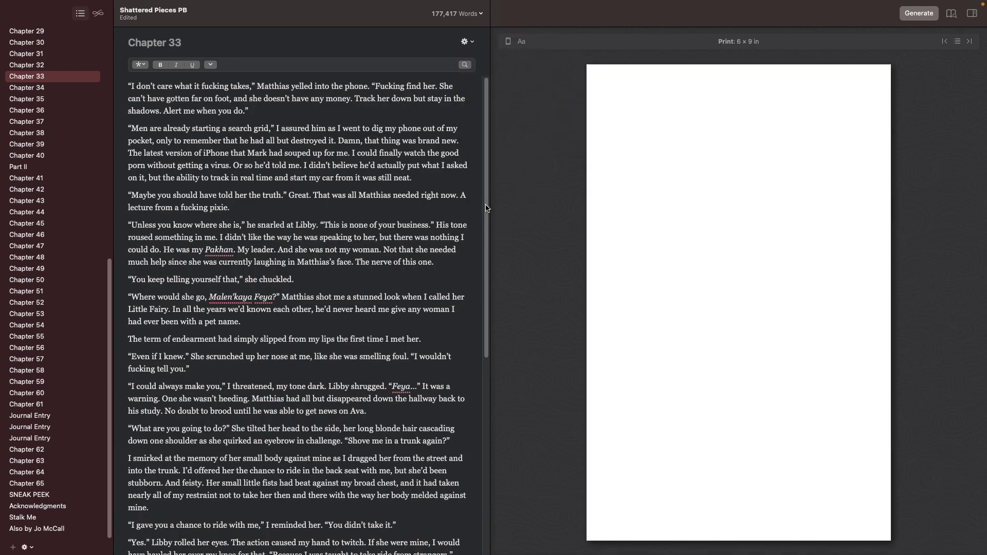
pyautogui.click(467, 44)
pyautogui.moveTo(512, 127)
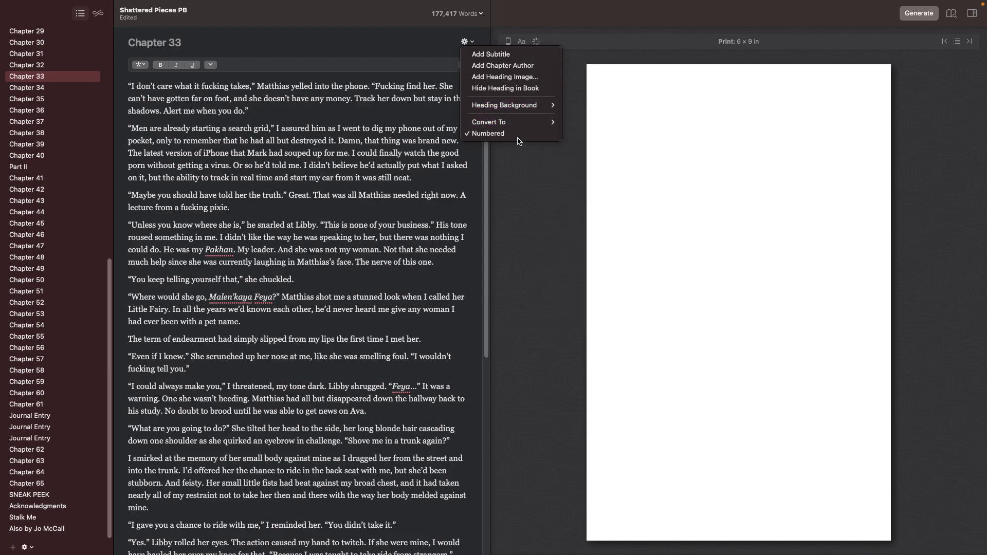
pyautogui.click(271, 193)
pyautogui.click(467, 41)
pyautogui.click(394, 229)
pyautogui.scroll(5, 78, 123)
pyautogui.scroll(3, 79, 123)
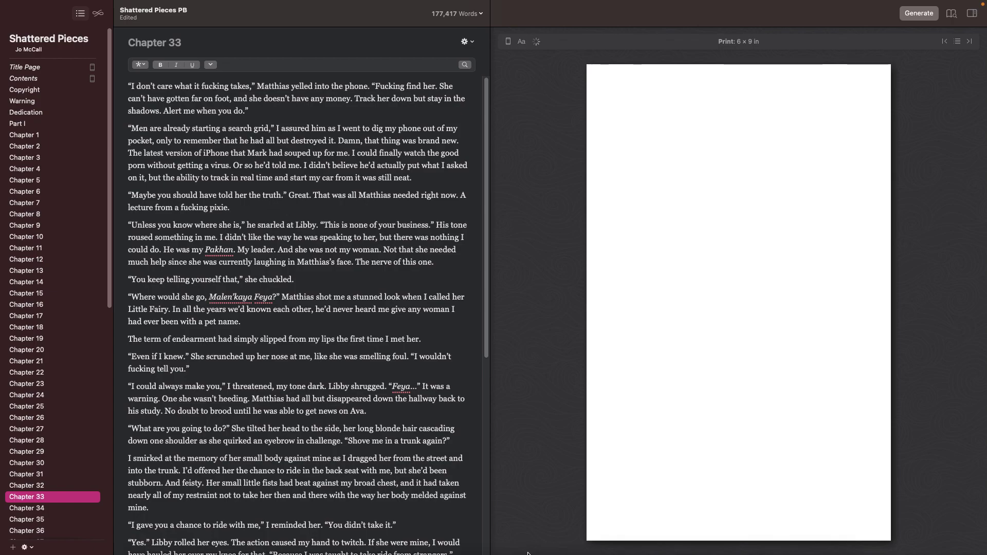
# Switch to the HBT PB book and import a Word file as a new book
pyautogui.moveTo(475, 552)
pyautogui.click(475, 525)
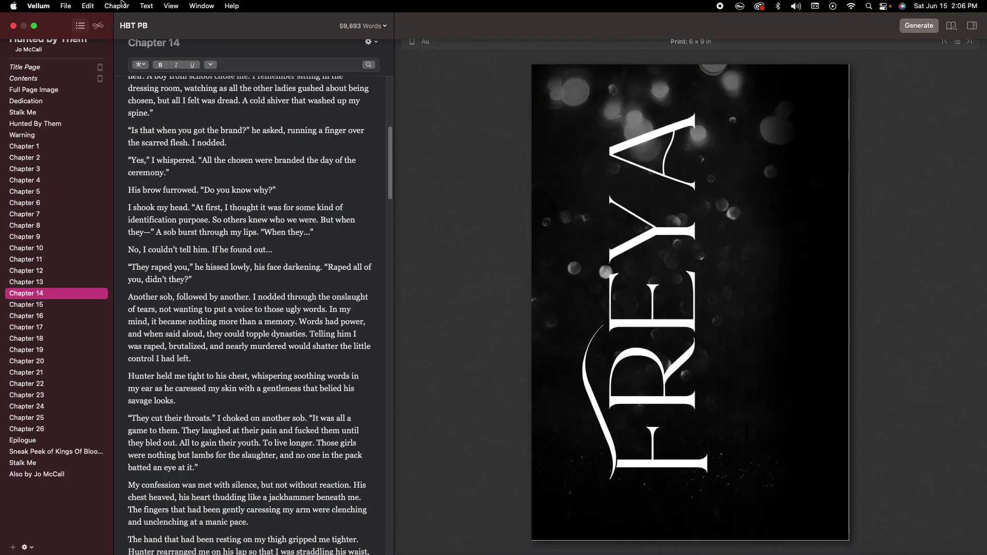
pyautogui.click(69, 5)
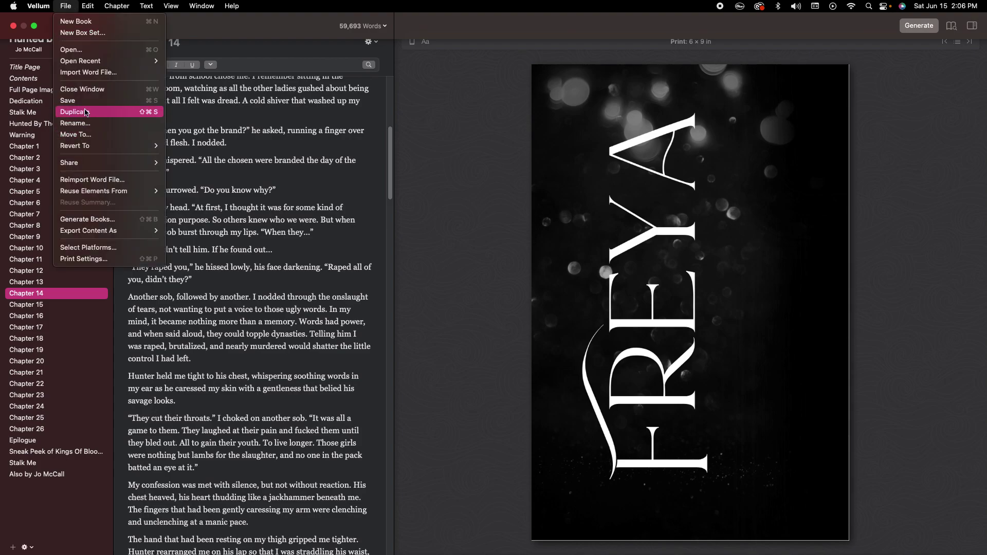
pyautogui.click(101, 72)
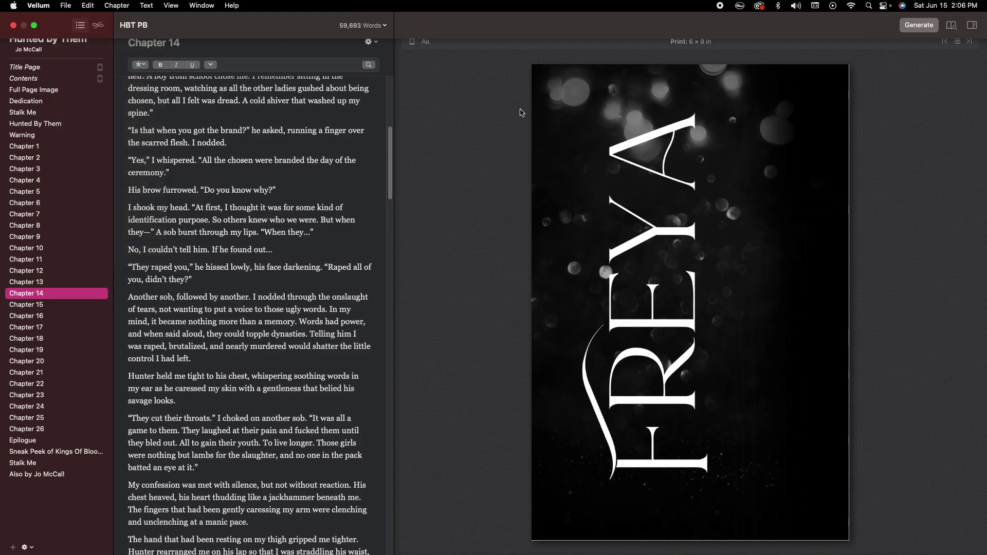
pyautogui.click(323, 229)
pyautogui.click(406, 114)
pyautogui.click(585, 116)
pyautogui.click(643, 125)
pyautogui.click(633, 113)
pyautogui.click(642, 114)
pyautogui.doubleClick(627, 136)
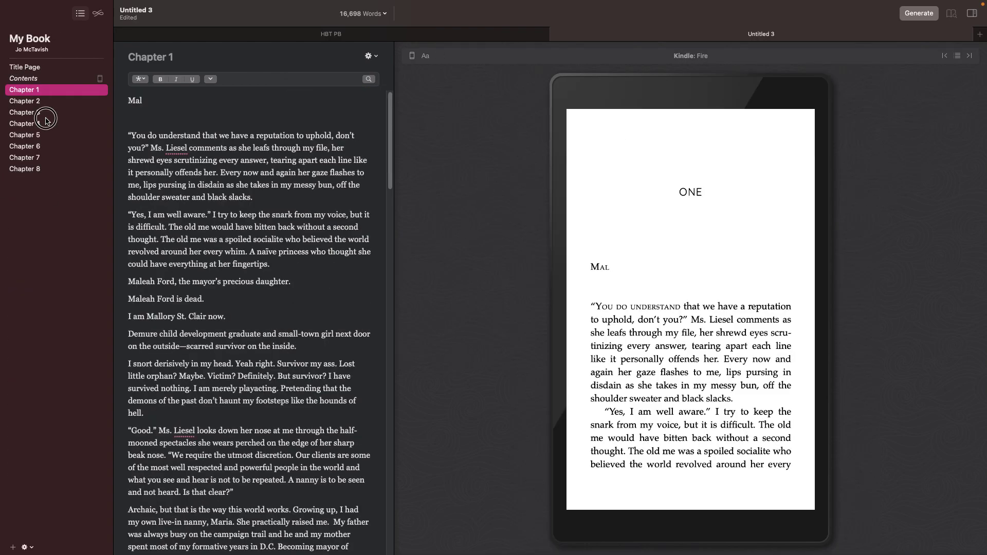
# Title Chapter 1 of the imported book "MAL" and view the heading in the preview
pyautogui.click(46, 119)
pyautogui.click(72, 93)
pyautogui.click(233, 58)
pyautogui.write('MAL')
pyautogui.press('Return')
pyautogui.click(690, 192)
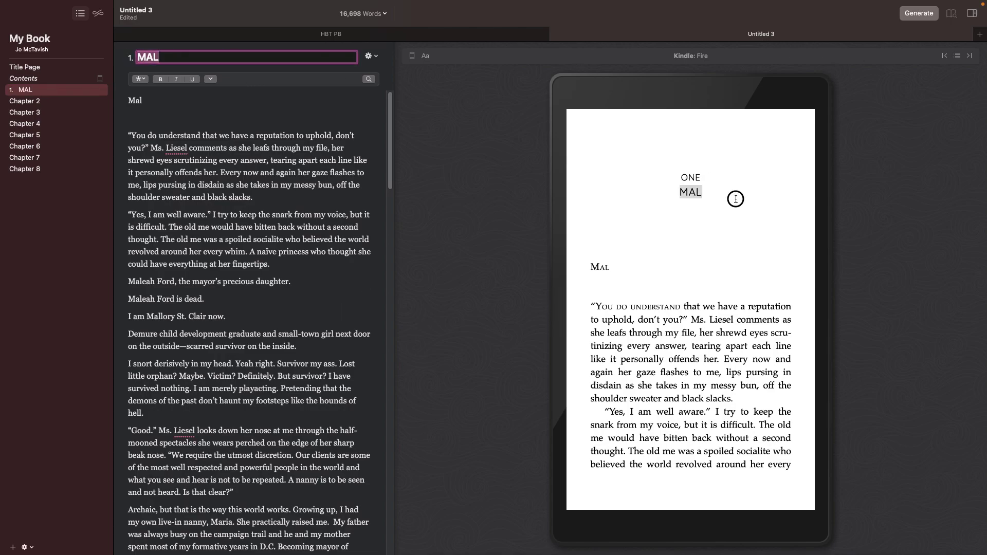
# Turn off numbering for the MAL chapter and check its heading in the preview
pyautogui.click(380, 59)
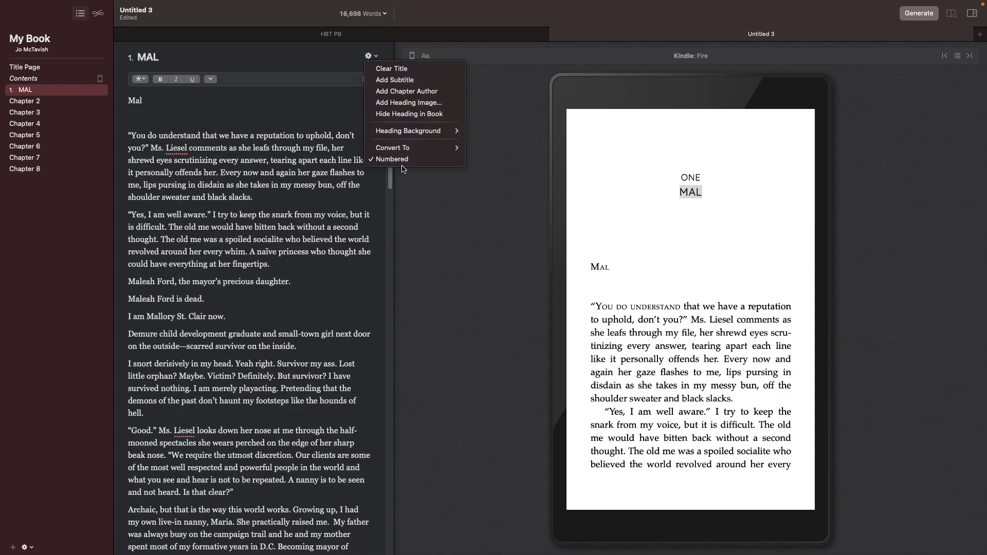
pyautogui.click(413, 159)
pyautogui.click(708, 191)
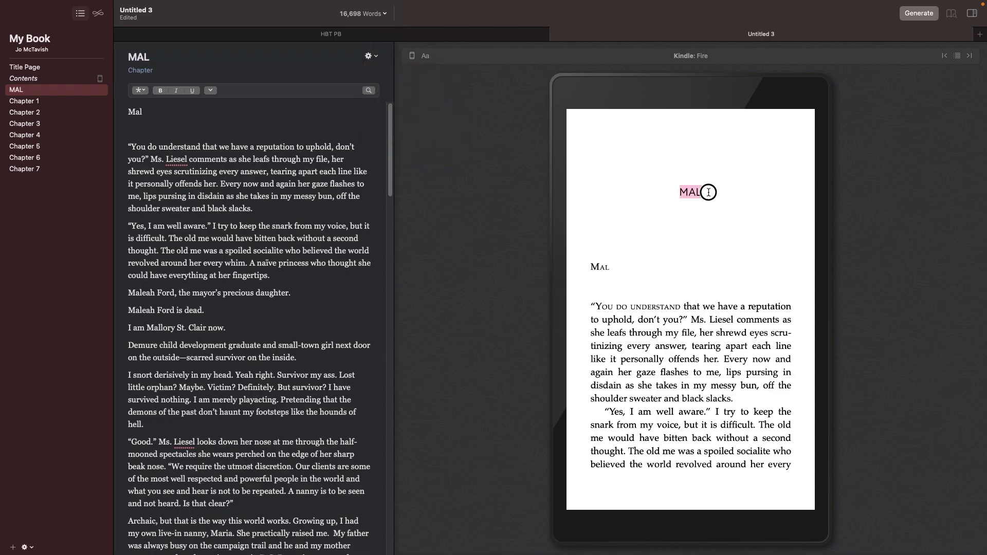
# Turn off numbering for Chapter 2 and for the chapter renumbered as Chapter 3, two places below it
pyautogui.click(708, 192)
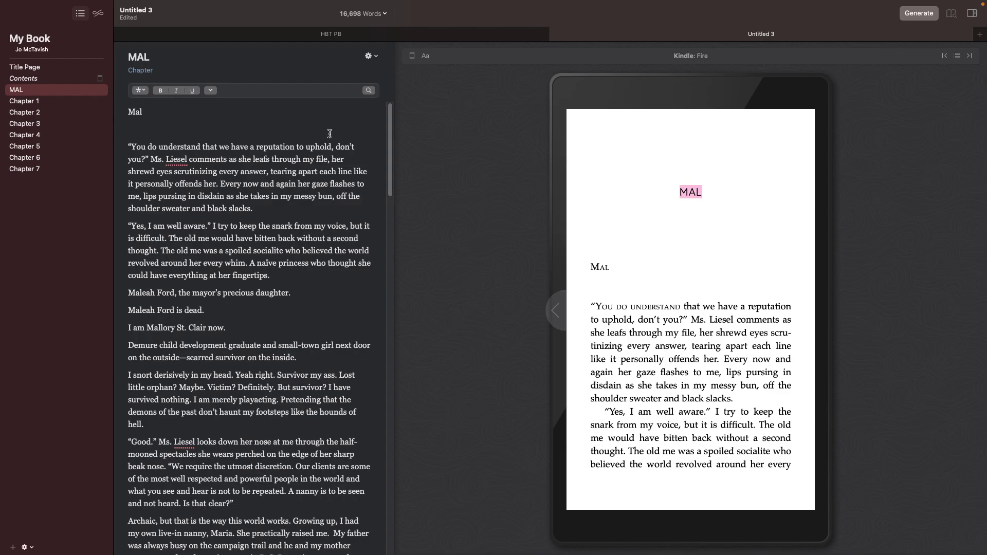
pyautogui.click(40, 113)
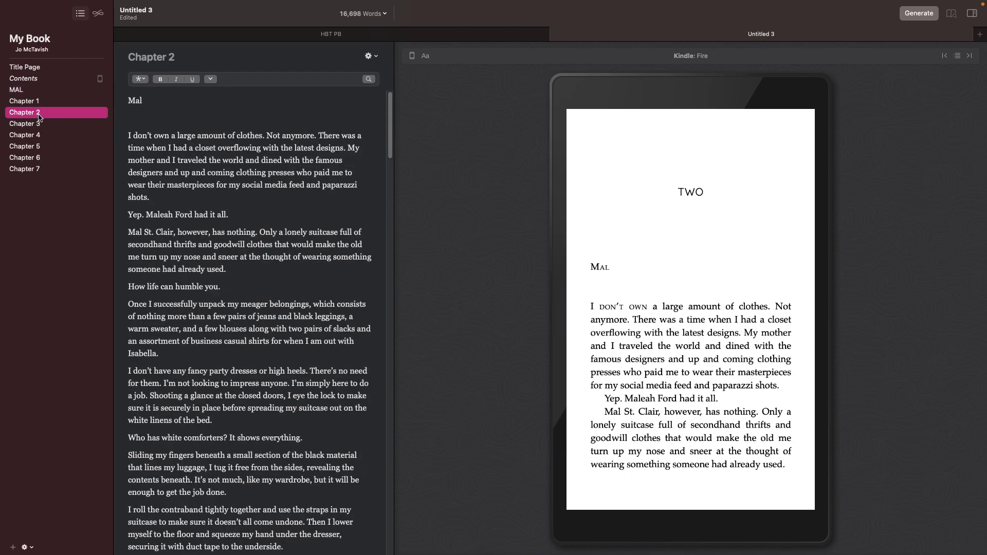
pyautogui.click(375, 56)
pyautogui.click(406, 149)
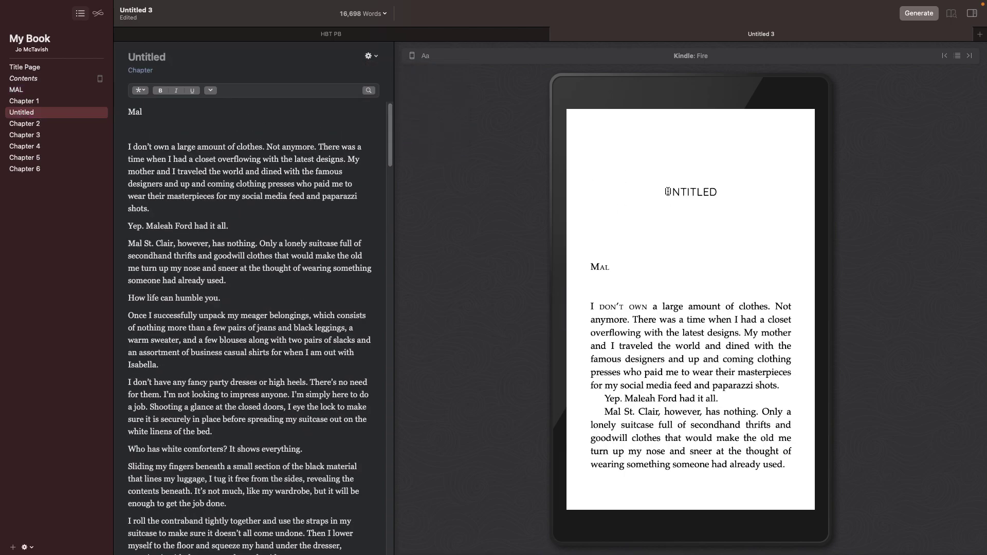
pyautogui.click(31, 134)
pyautogui.click(371, 58)
pyautogui.click(432, 133)
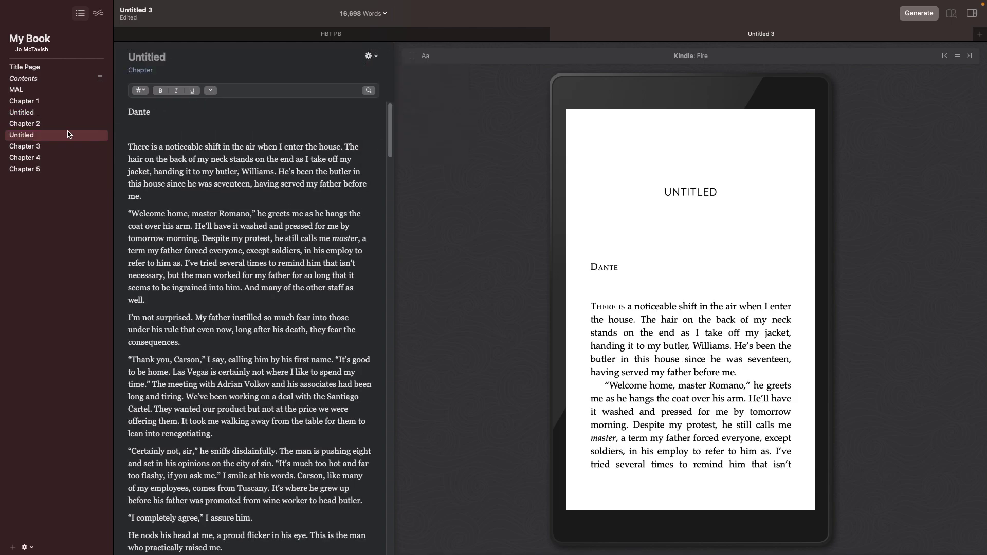
# Add a subtitle field to the MAL chapter and retitle the chapter "Chapter One"
pyautogui.click(30, 132)
pyautogui.click(79, 102)
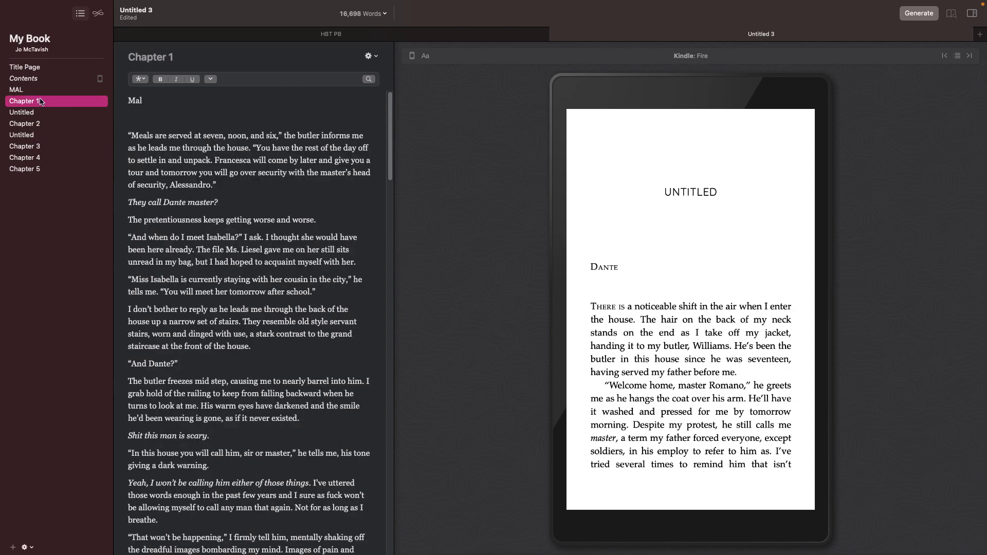
pyautogui.click(37, 88)
pyautogui.click(154, 55)
pyautogui.click(371, 56)
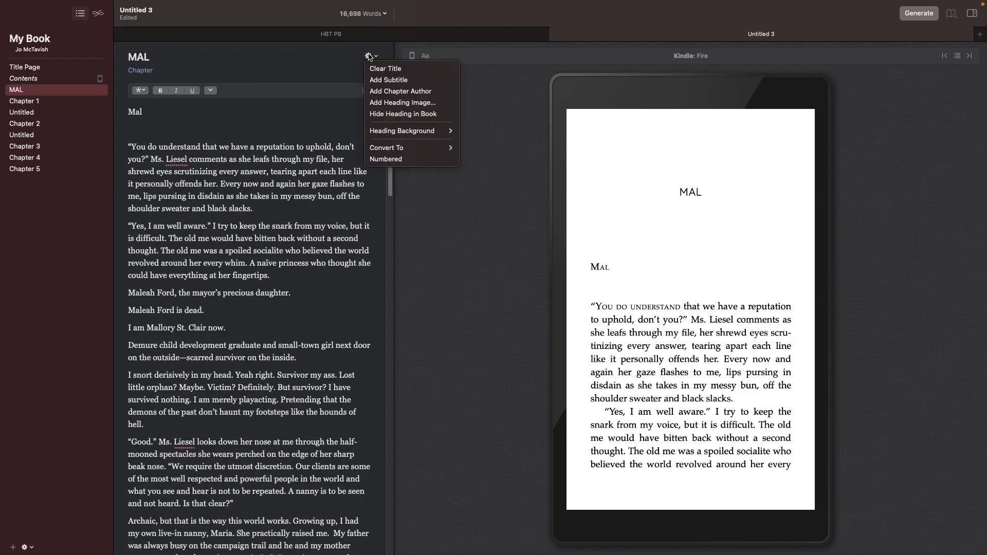
pyautogui.click(404, 80)
pyautogui.click(154, 58)
pyautogui.write('Chapter One')
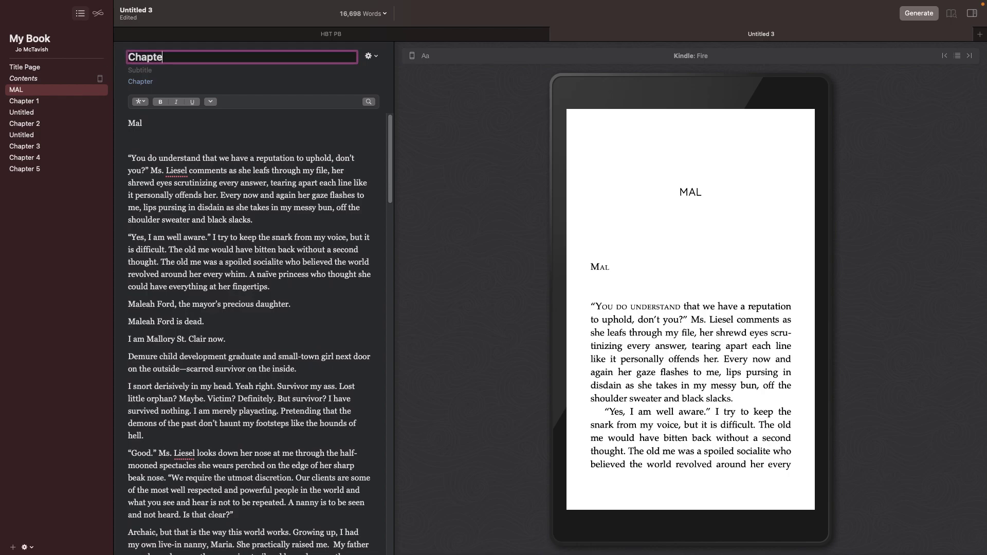
pyautogui.press('Return')
# Set the chapter's subtitle to "MAL" and hide its heading in the book
pyautogui.click(149, 70)
pyautogui.write('MAL')
pyautogui.press('Return')
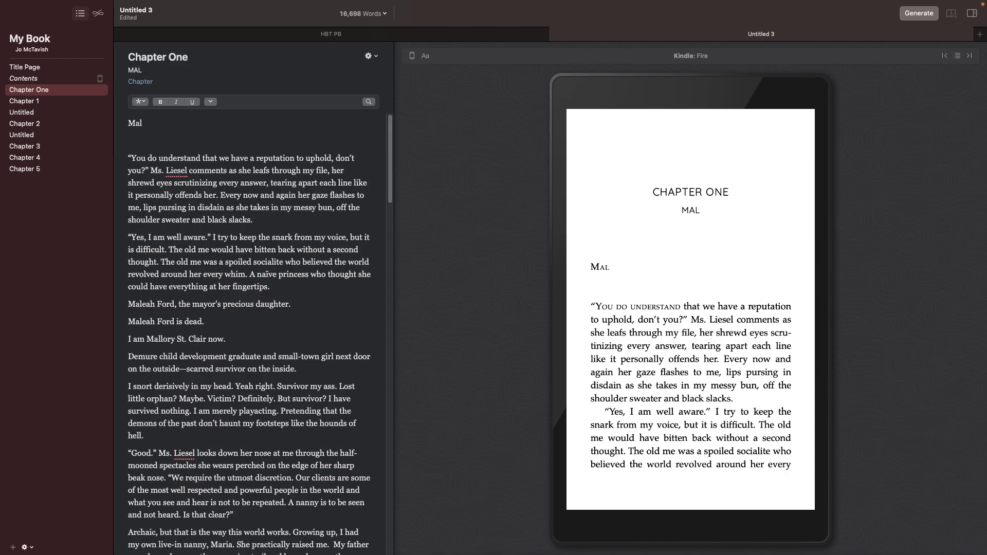
pyautogui.click(369, 56)
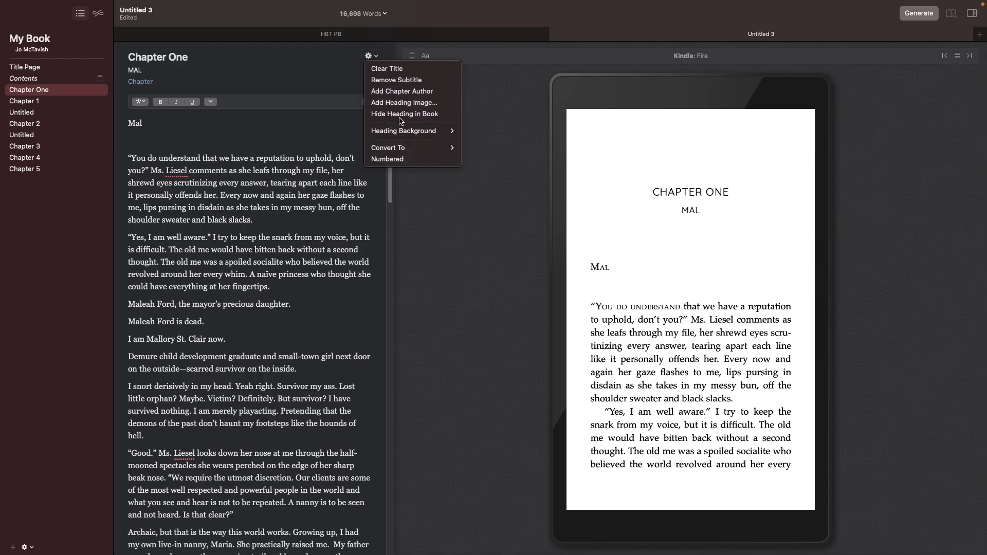
pyautogui.click(333, 148)
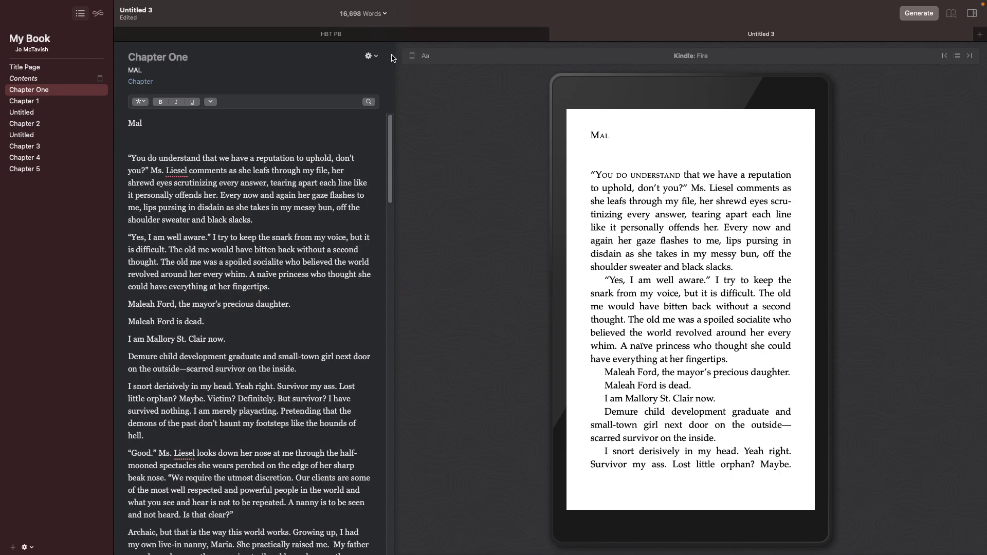
# Minimize the Mr. Almost PB window and return to the Untitled 3 book in Vellum
pyautogui.press('super+Tab')
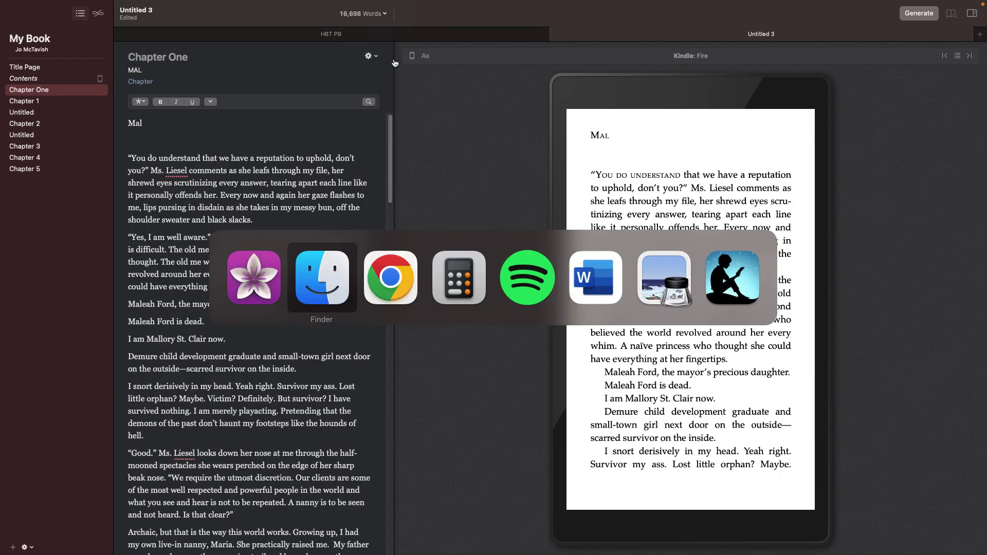
pyautogui.click(390, 281)
pyautogui.press('super+Tab')
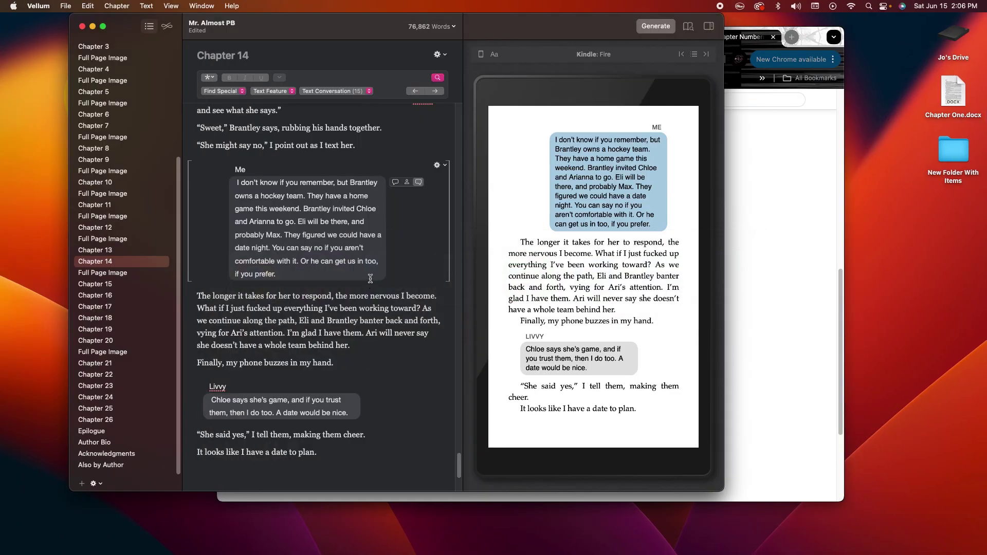
pyautogui.press('super+Tab')
pyautogui.click(321, 278)
pyautogui.press('super+Tab')
pyautogui.click(93, 26)
pyautogui.moveTo(494, 551)
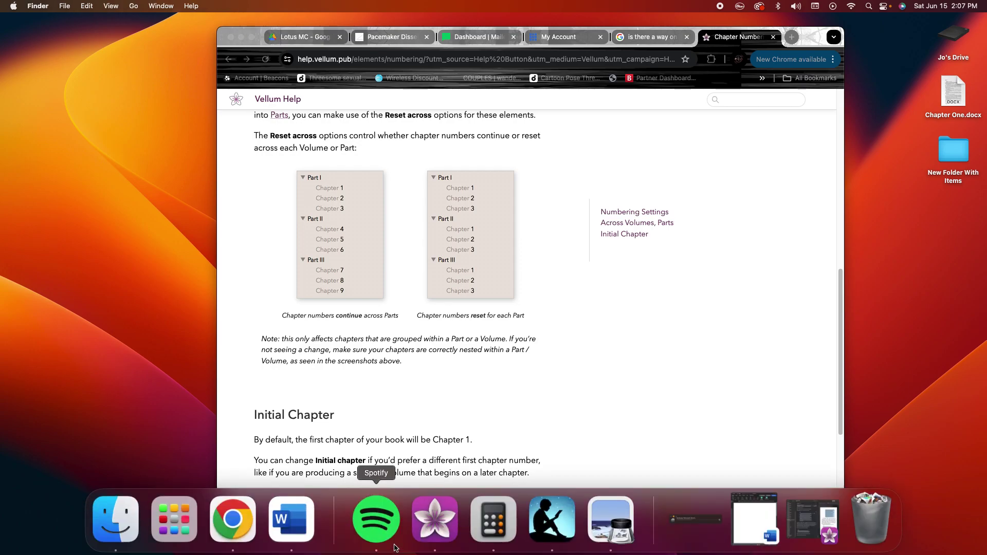
pyautogui.click(434, 520)
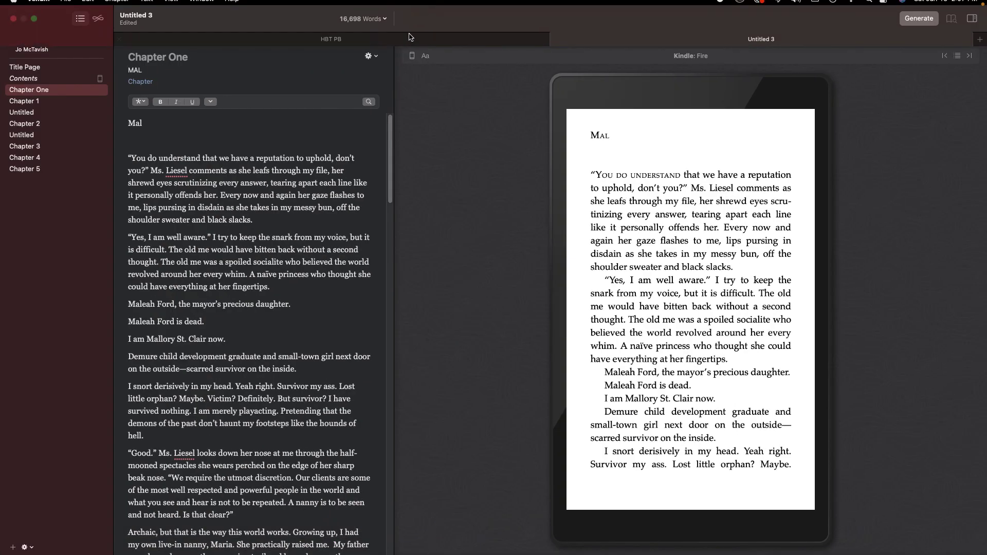
# Switch to the HBT PB book and page through Chapter 14's opening in the print preview
pyautogui.click(414, 40)
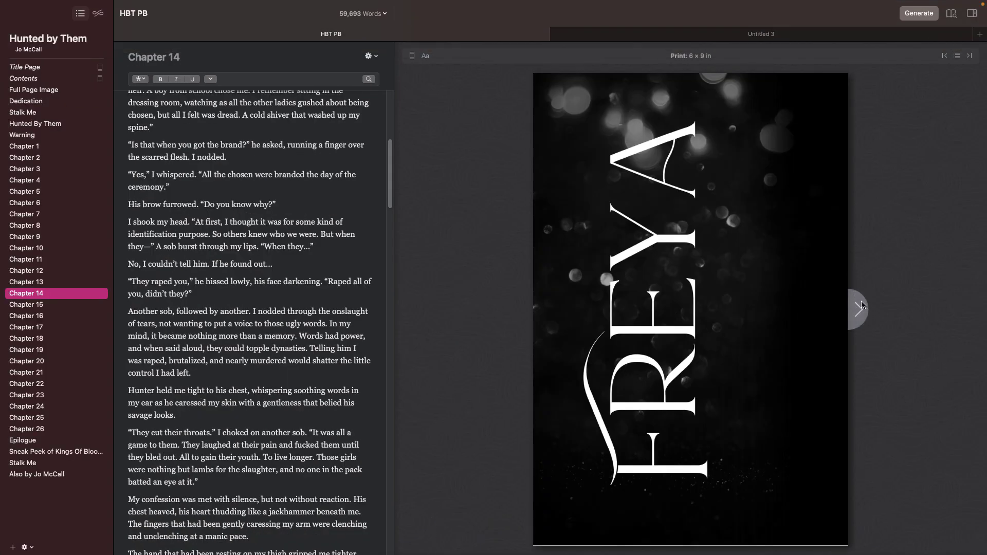
pyautogui.click(858, 308)
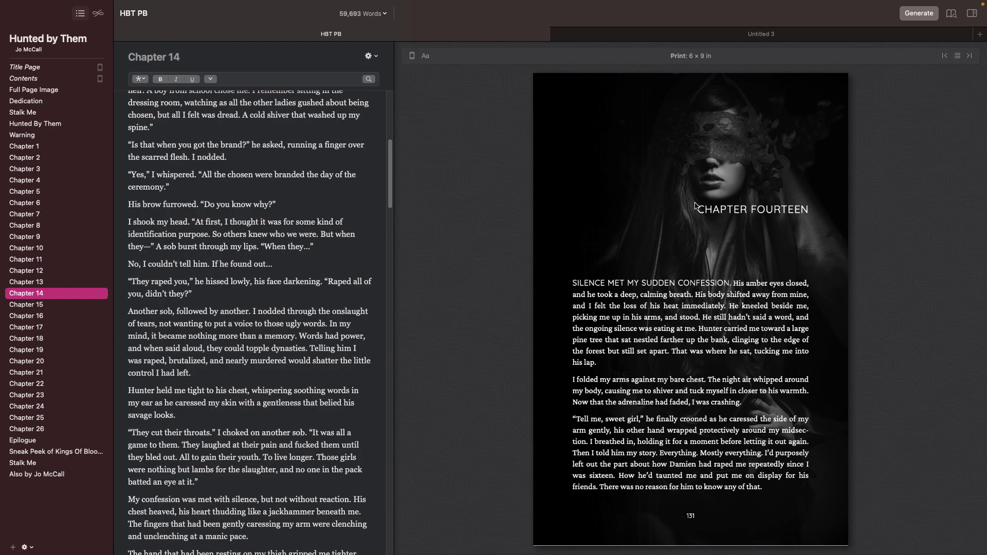
pyautogui.click(859, 308)
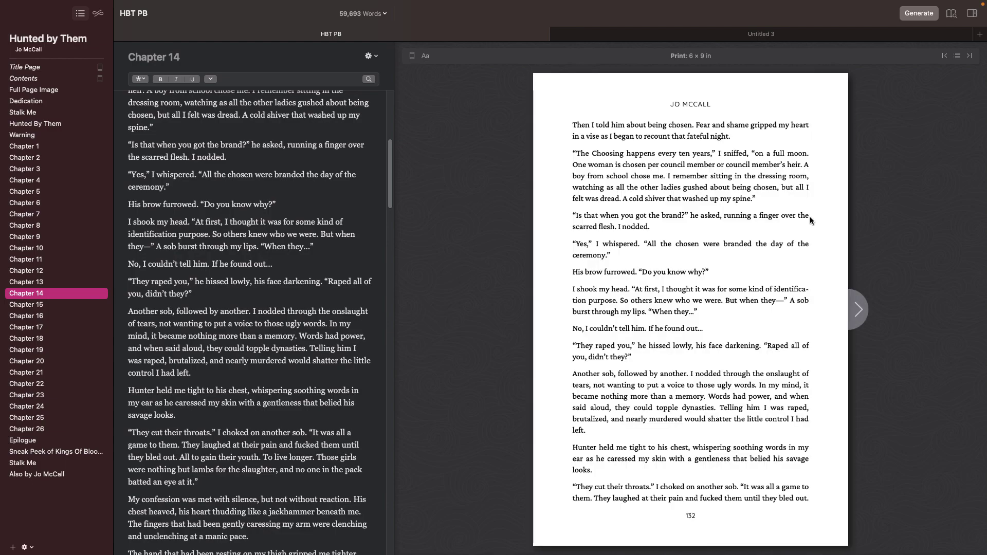
pyautogui.click(525, 324)
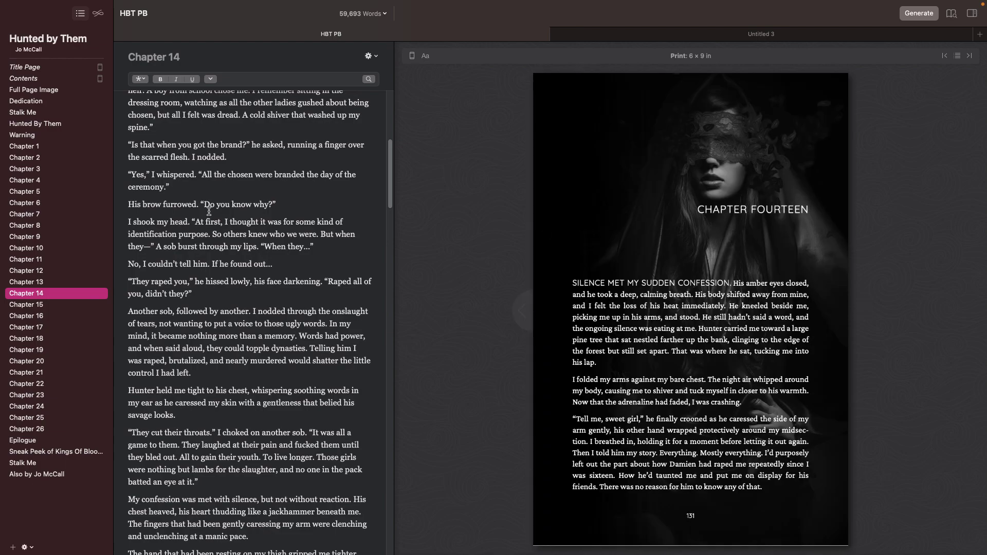
# Hide Chapter 14's heading in the book
pyautogui.click(141, 79)
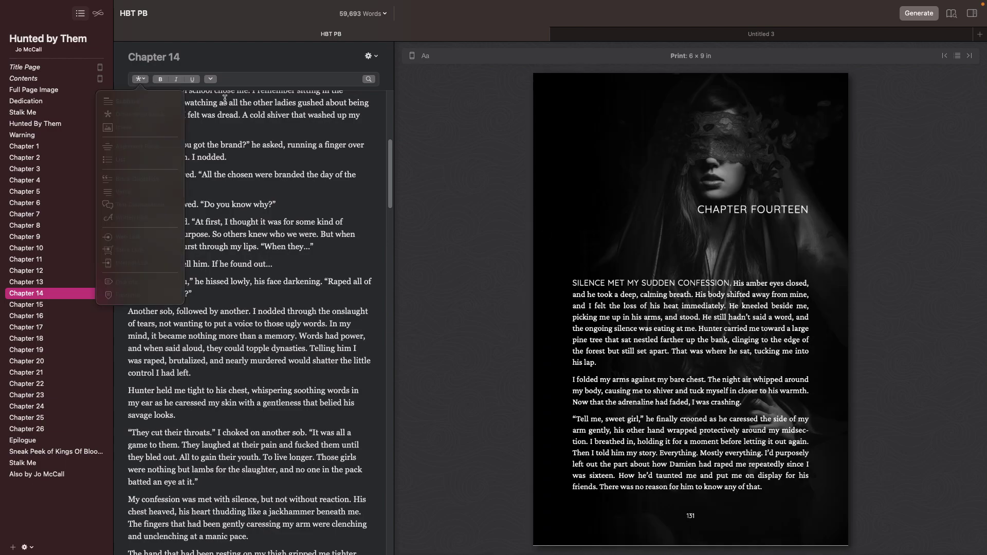
pyautogui.click(369, 55)
pyautogui.click(402, 106)
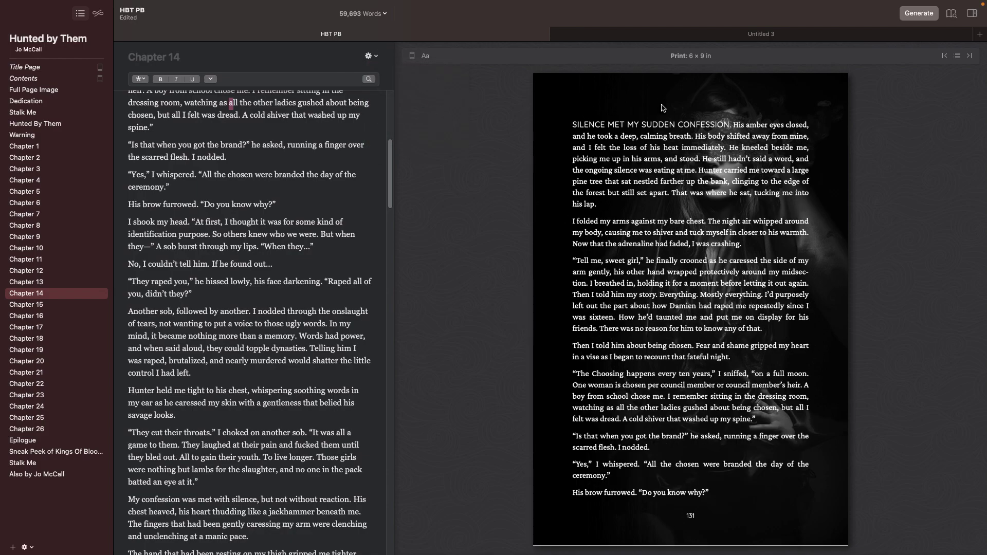
# Review Chapter 14's heading options and show its heading in the book again
pyautogui.click(376, 57)
pyautogui.click(639, 102)
pyautogui.click(368, 56)
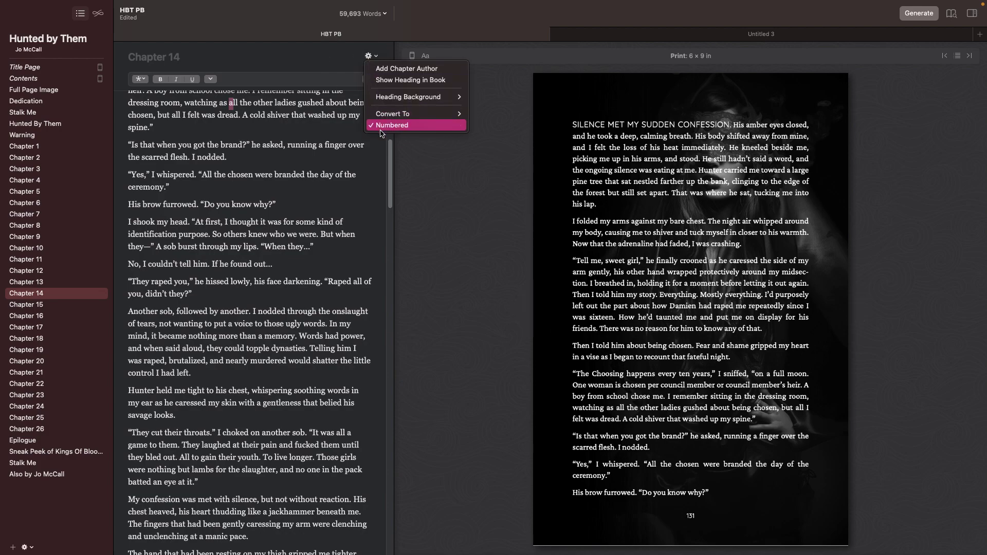
pyautogui.click(435, 81)
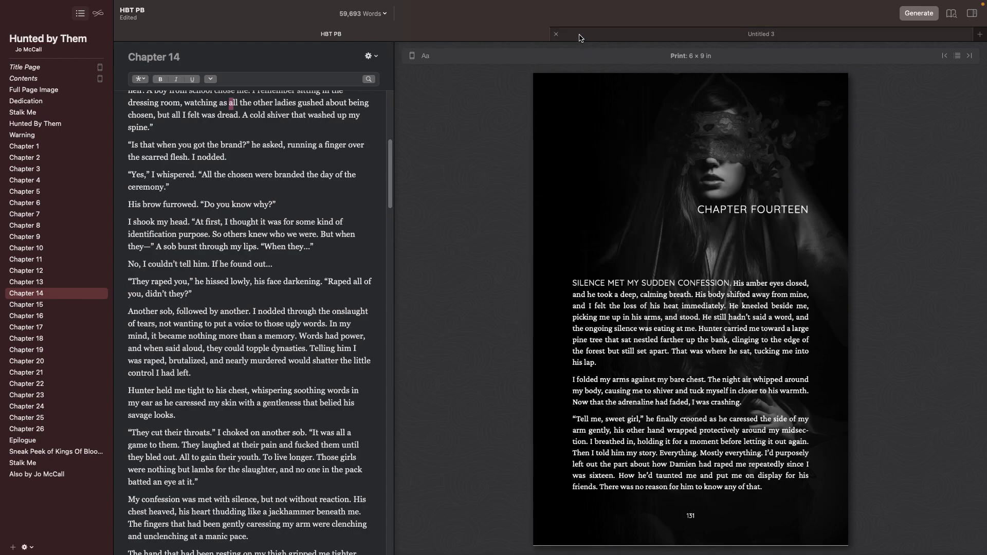
# Open the recent file Hunted by Them.vellum and page the Kindle preview to the Chapter Three heading image
pyautogui.click(65, 6)
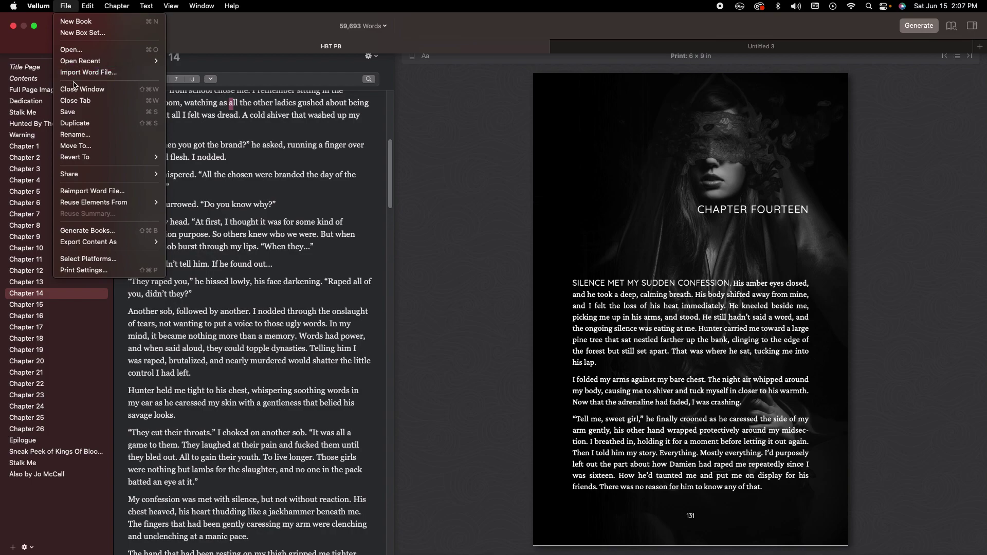
pyautogui.moveTo(128, 61)
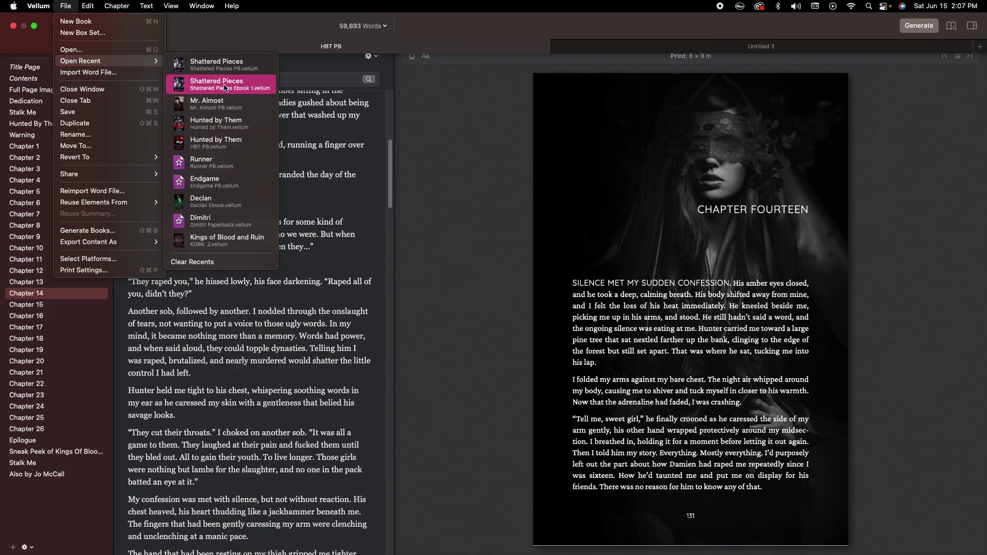
pyautogui.click(239, 125)
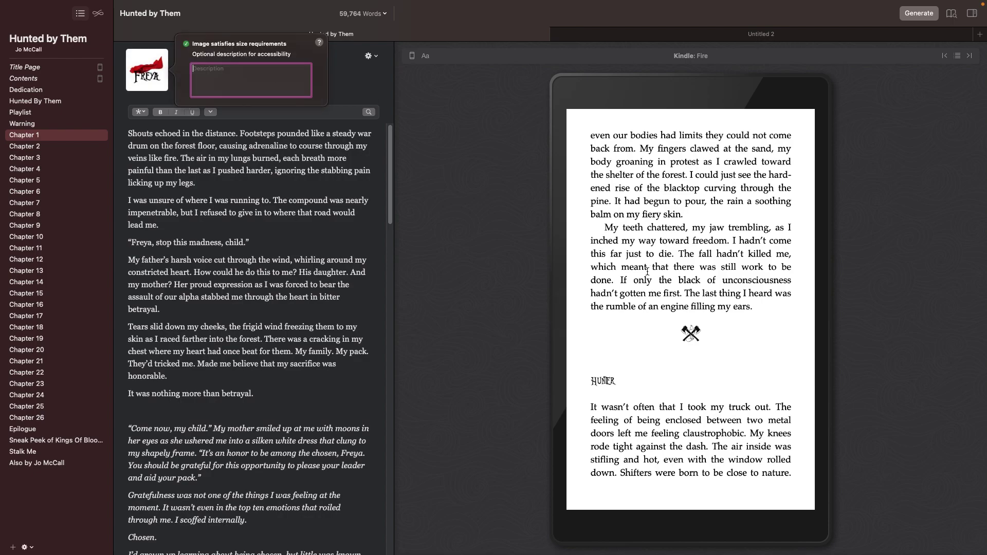
pyautogui.click(557, 314)
pyautogui.click(556, 317)
pyautogui.click(556, 318)
pyautogui.click(825, 310)
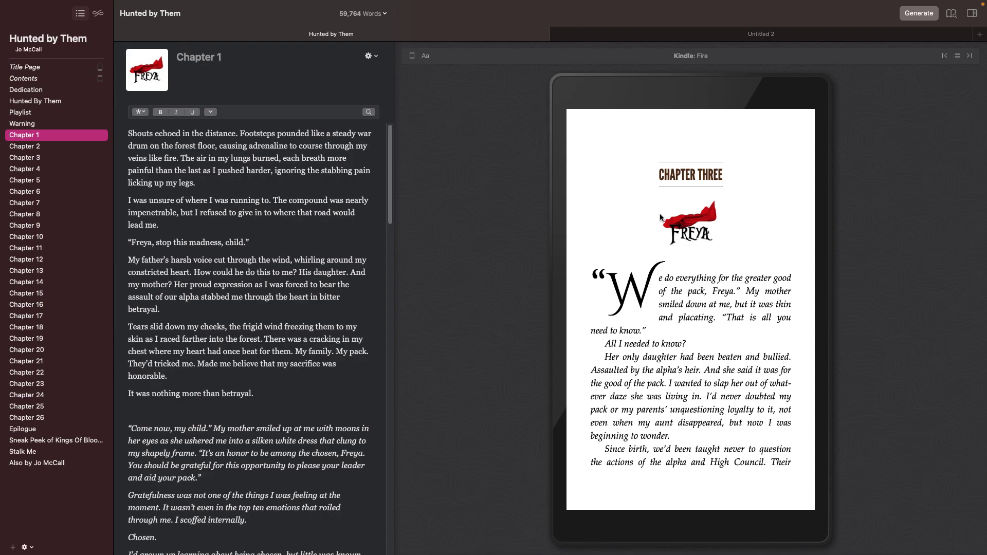
# Examine Chapter 1's heading image and the options for replacing or removing it
pyautogui.moveTo(140, 61)
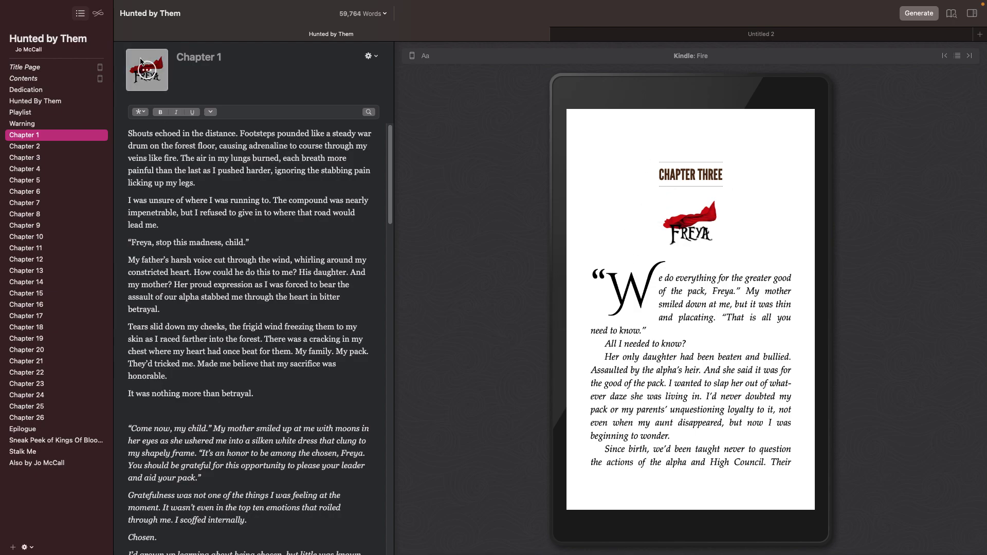
pyautogui.click(372, 56)
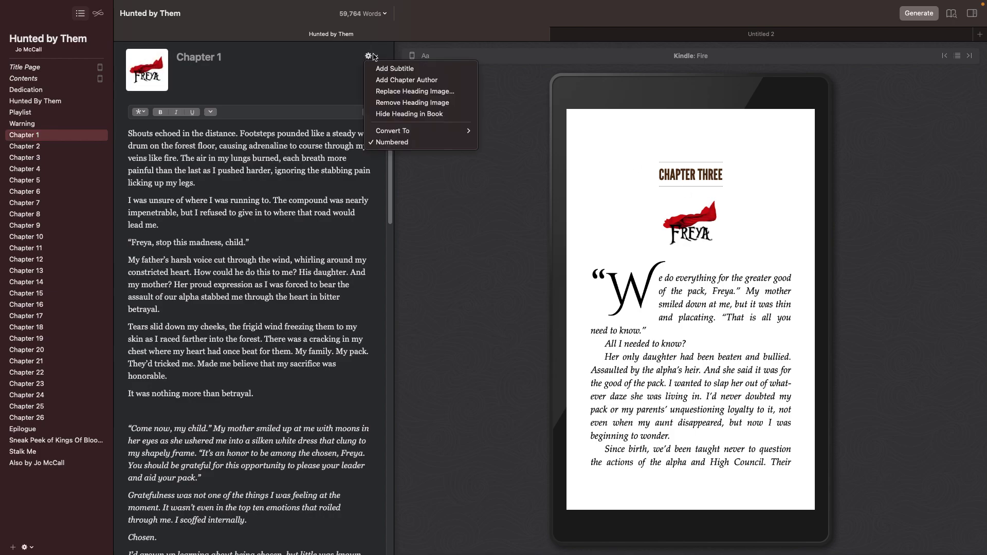
pyautogui.press('Escape')
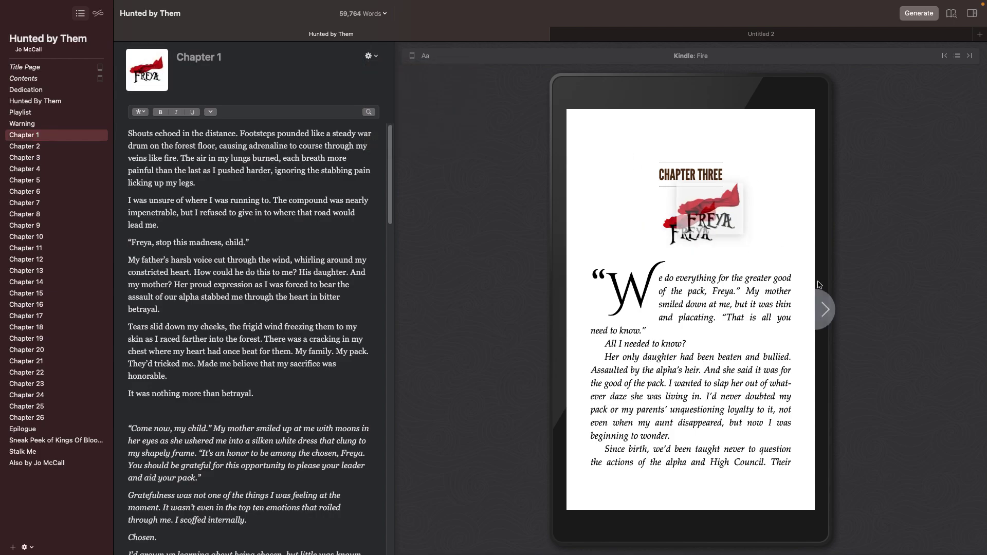
# Page through the Kindle preview around Chapter Three and recheck the heading options of Chapter 1
pyautogui.click(822, 311)
pyautogui.click(822, 311)
pyautogui.click(821, 311)
pyautogui.click(822, 311)
pyautogui.click(821, 311)
pyautogui.click(821, 311)
pyautogui.click(551, 312)
pyautogui.click(551, 312)
pyautogui.click(551, 313)
pyautogui.click(550, 315)
pyautogui.click(549, 317)
pyautogui.click(549, 318)
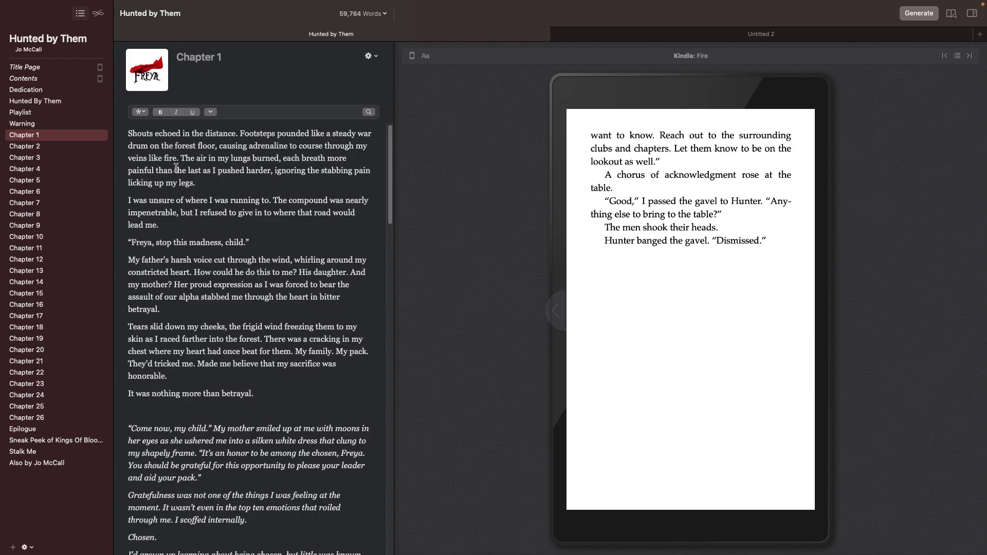
pyautogui.click(822, 311)
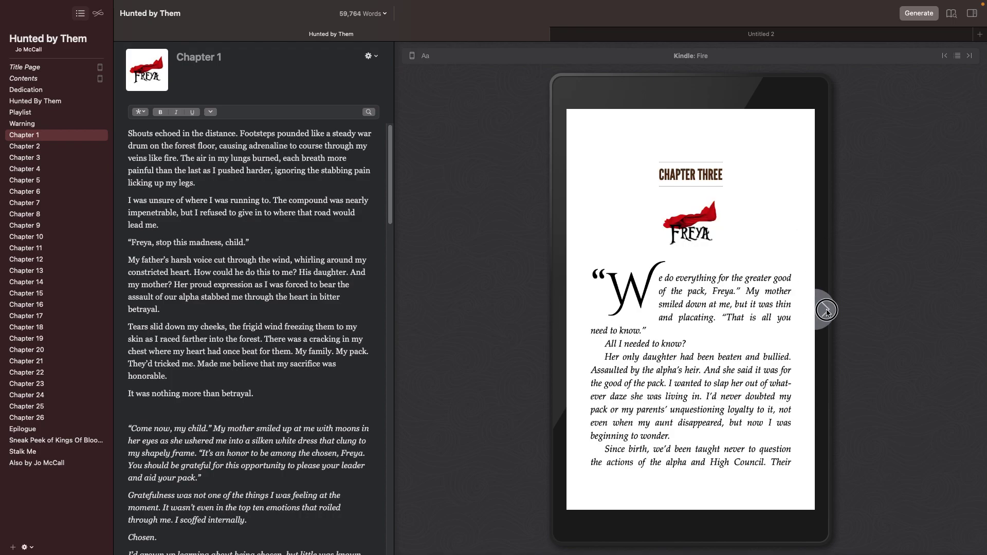
pyautogui.click(821, 311)
pyautogui.click(375, 56)
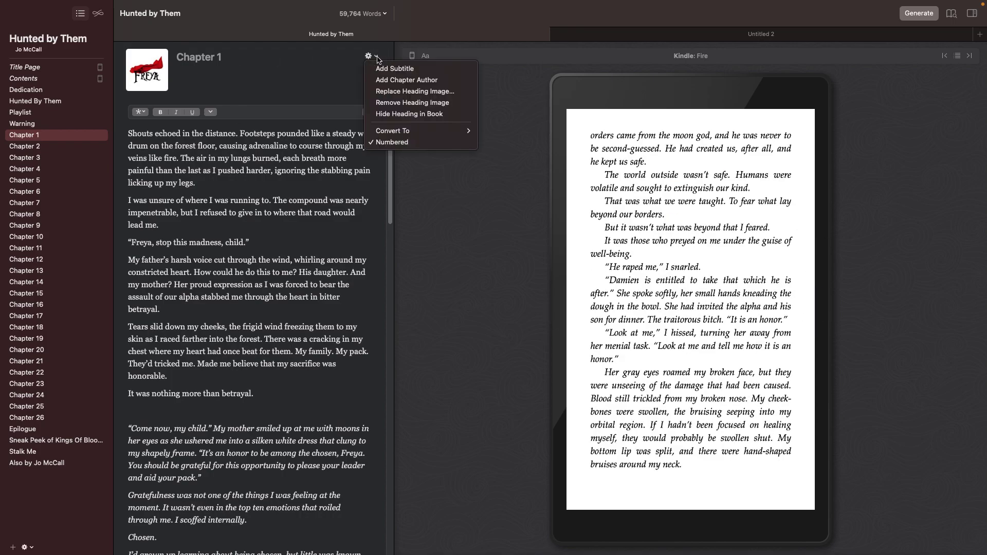
pyautogui.click(595, 32)
# Close the Hunted by Them book and switch to the Shattered Pieces PB book at Chapter 33
pyautogui.click(118, 35)
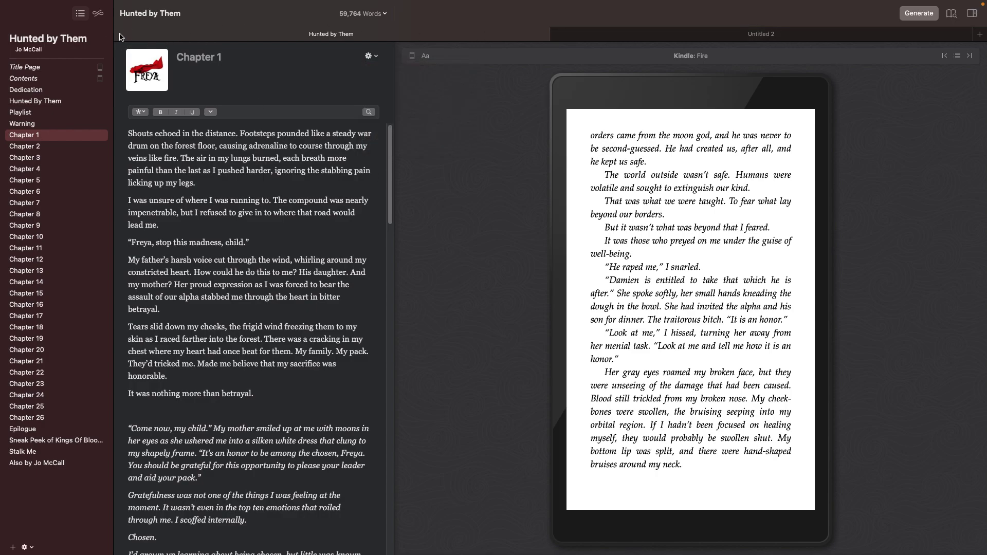
pyautogui.press('super+Tab')
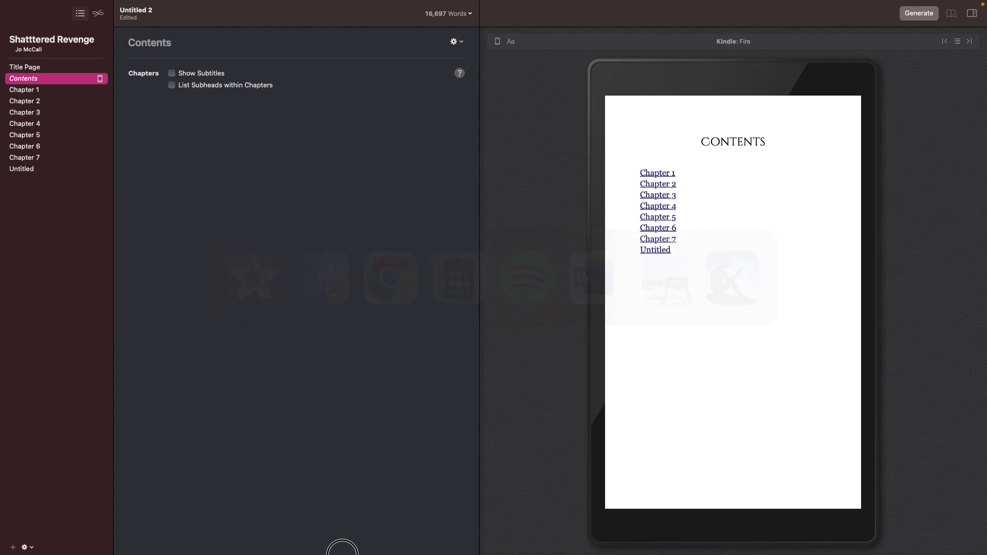
pyautogui.click(433, 526)
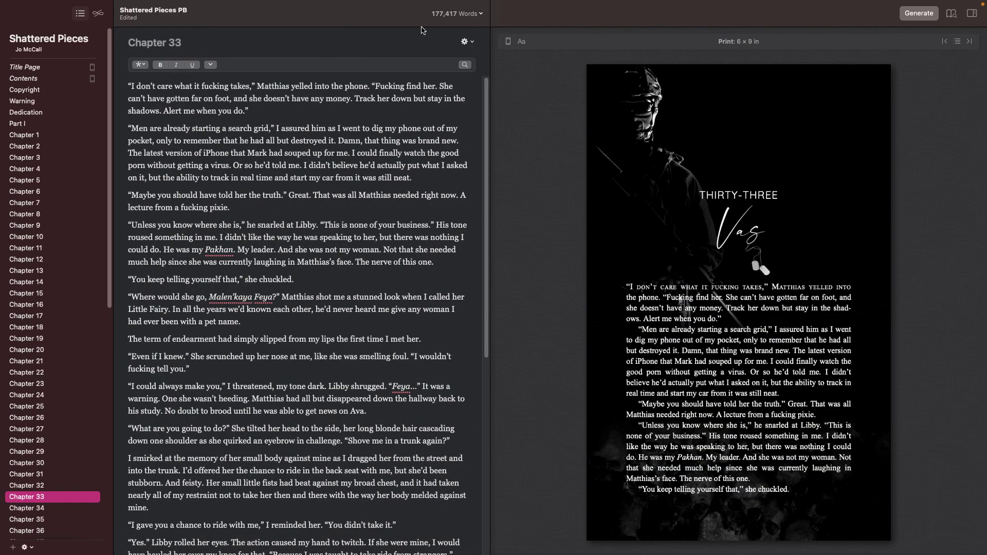
# Switch Chapter 33's heading background to Ava and set it back to Vas
pyautogui.click(466, 42)
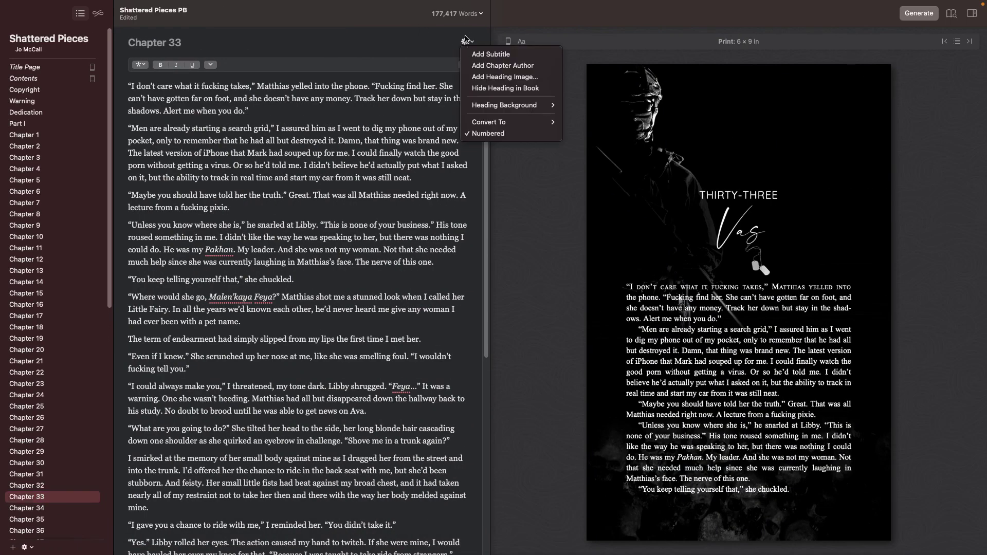
pyautogui.moveTo(506, 106)
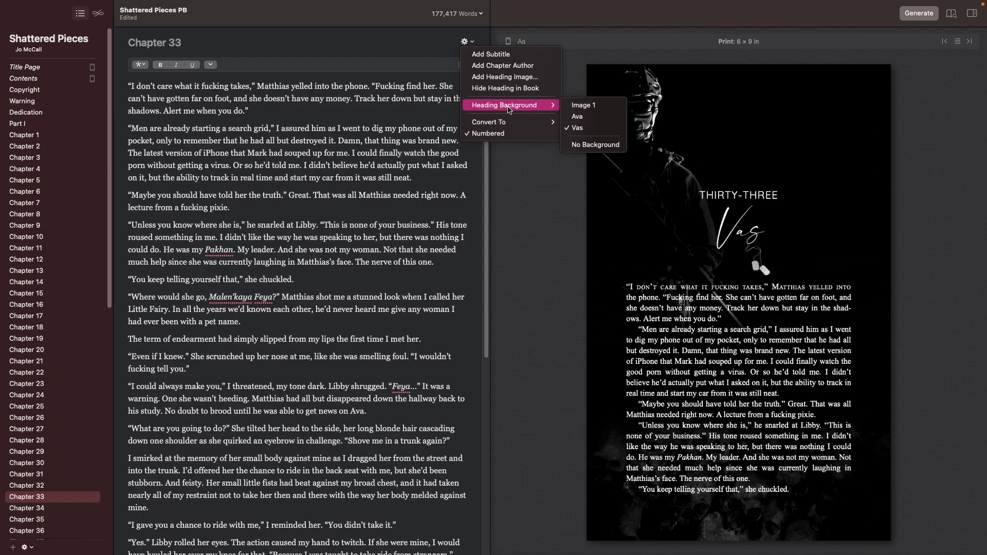
pyautogui.click(589, 115)
pyautogui.click(466, 41)
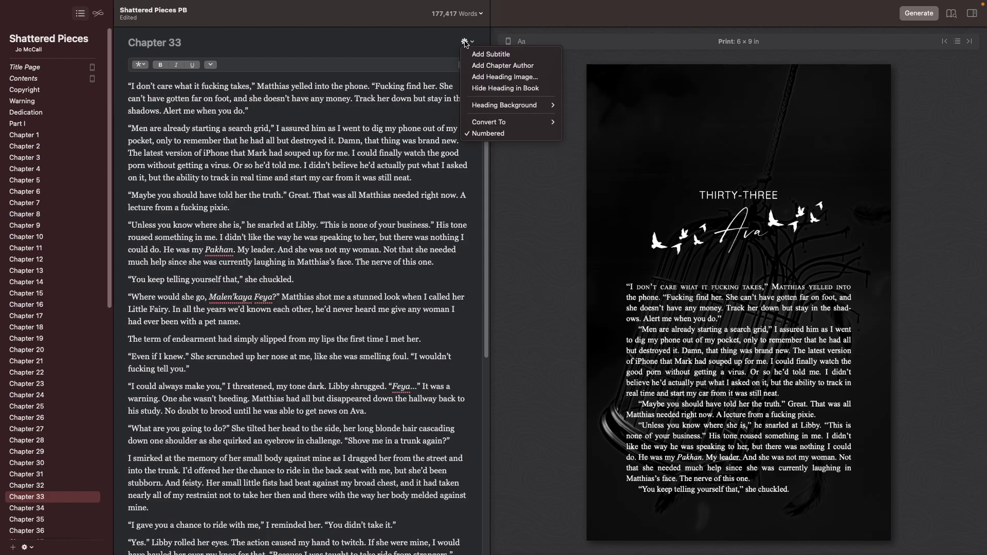
pyautogui.moveTo(514, 105)
pyautogui.click(603, 128)
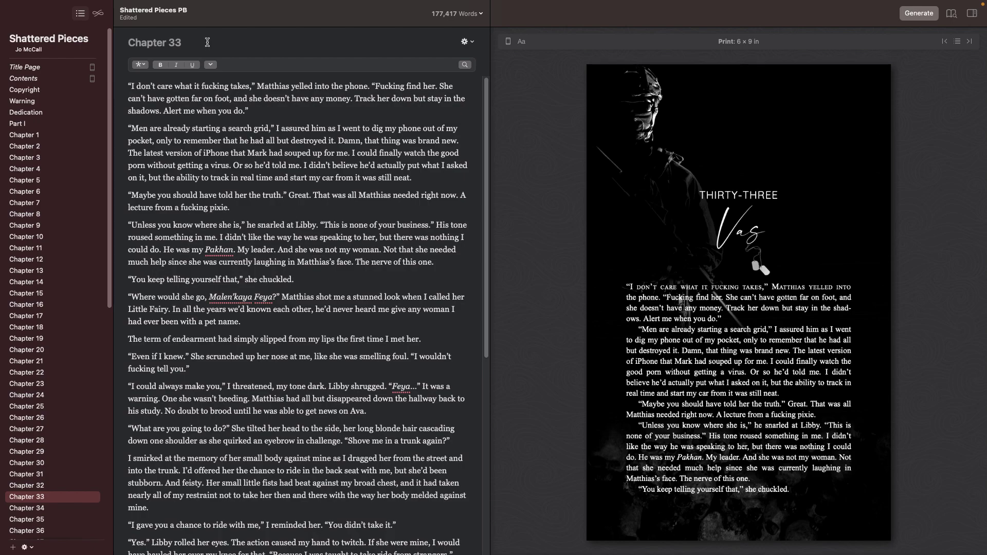
# Open Chapter 1 of Shattered Pieces, remove its chapter numbering and turn the numbering back on
pyautogui.moveTo(129, 86); pyautogui.dragTo(176, 81)
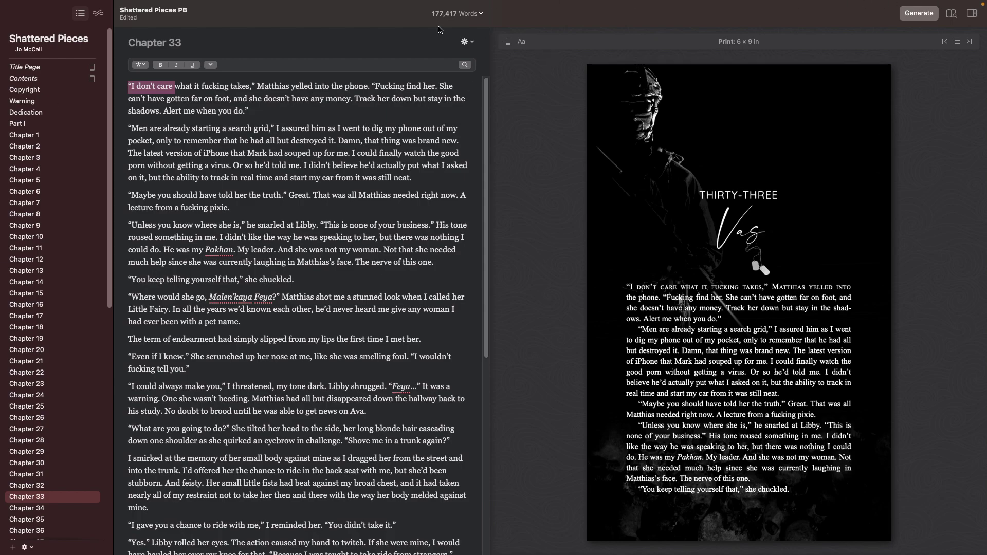
pyautogui.click(466, 41)
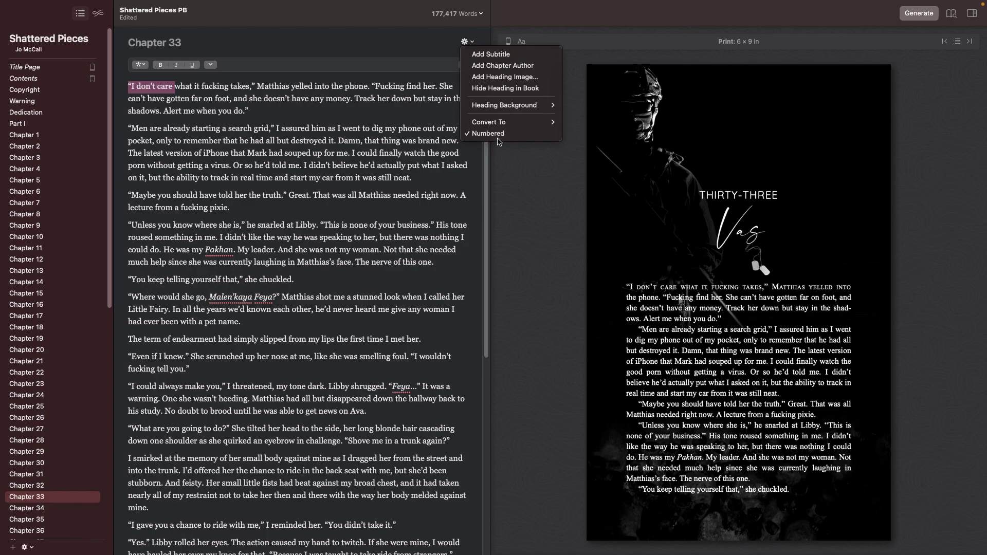
pyautogui.click(46, 134)
pyautogui.click(46, 134)
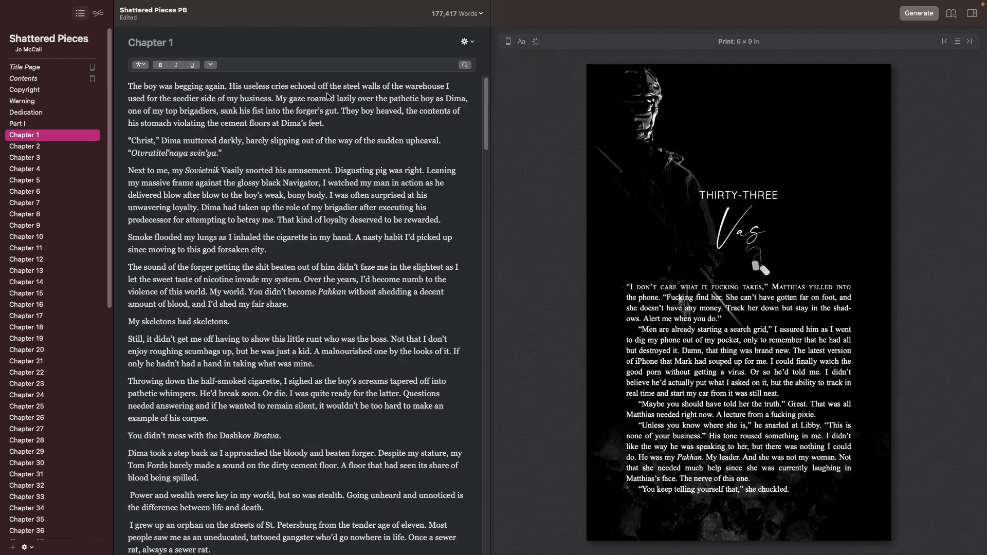
pyautogui.click(465, 41)
pyautogui.click(488, 134)
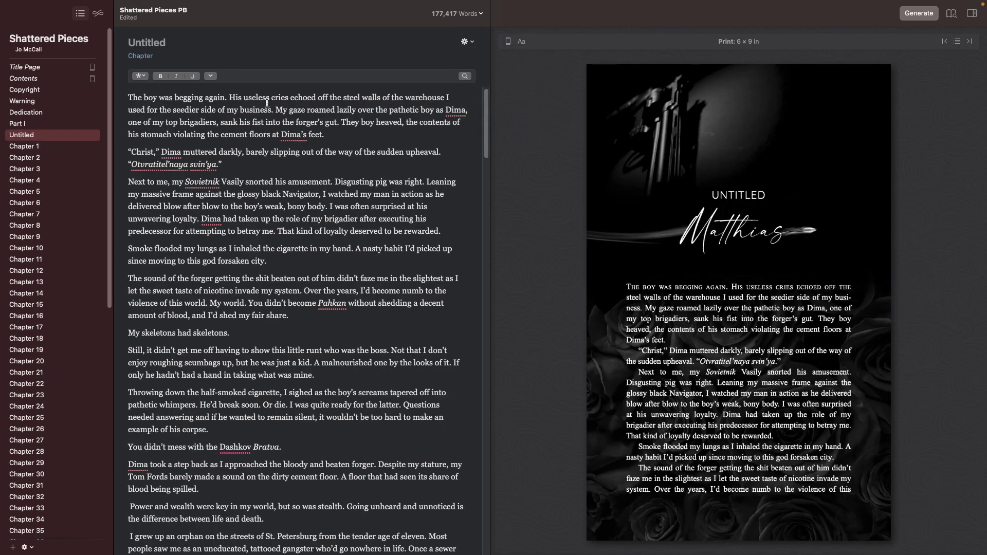
pyautogui.click(216, 45)
pyautogui.click(465, 43)
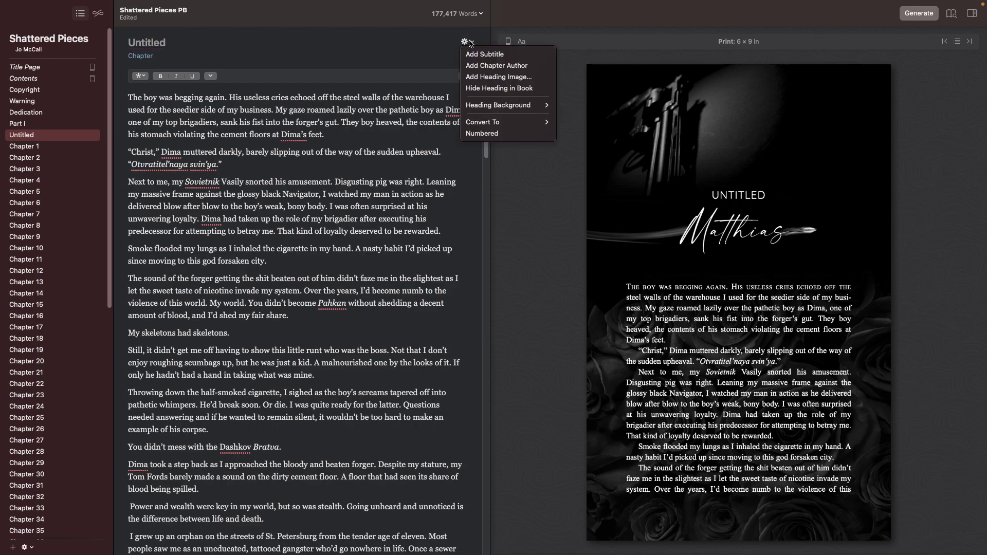
pyautogui.click(482, 133)
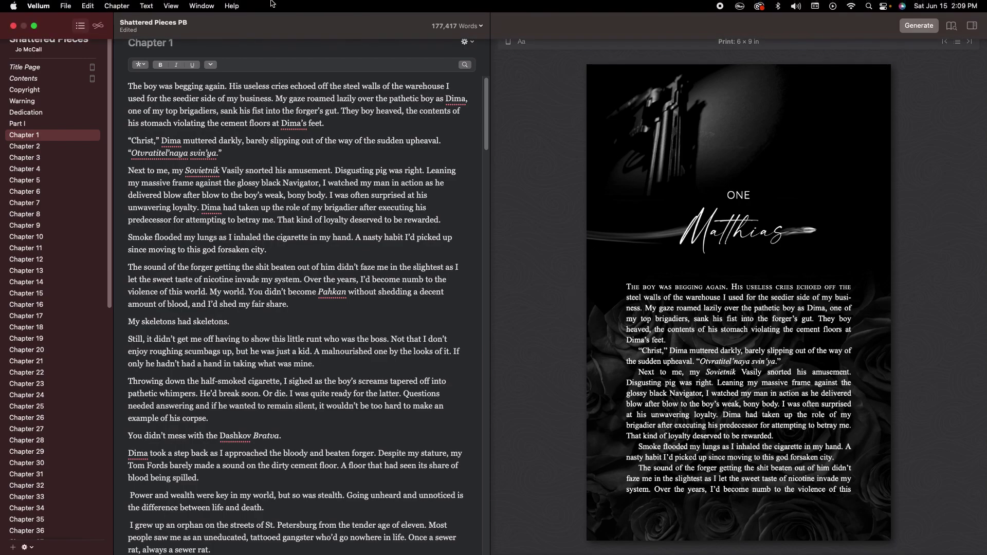
# Add an empty chapter author line to Chapter 1 and review its remaining heading options
pyautogui.click(467, 43)
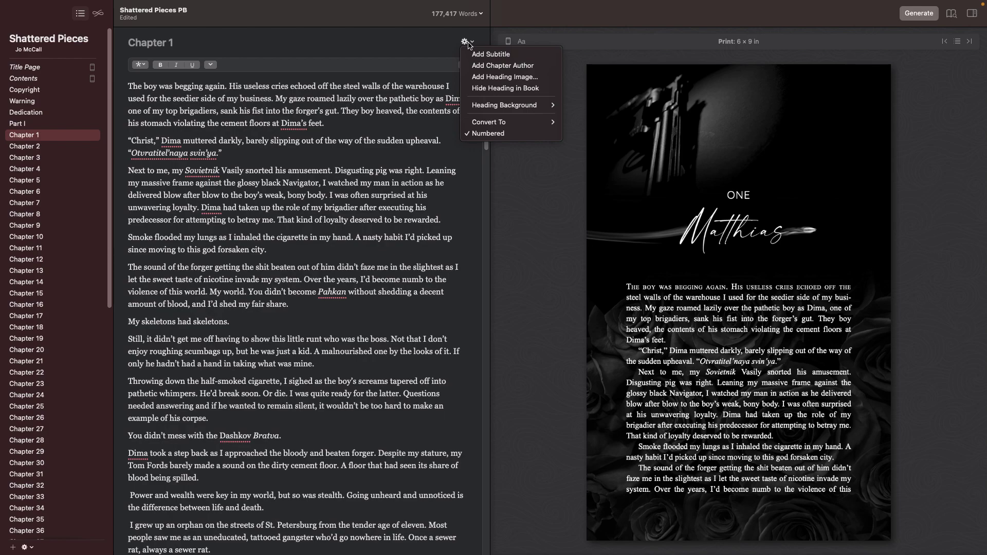
pyautogui.click(525, 69)
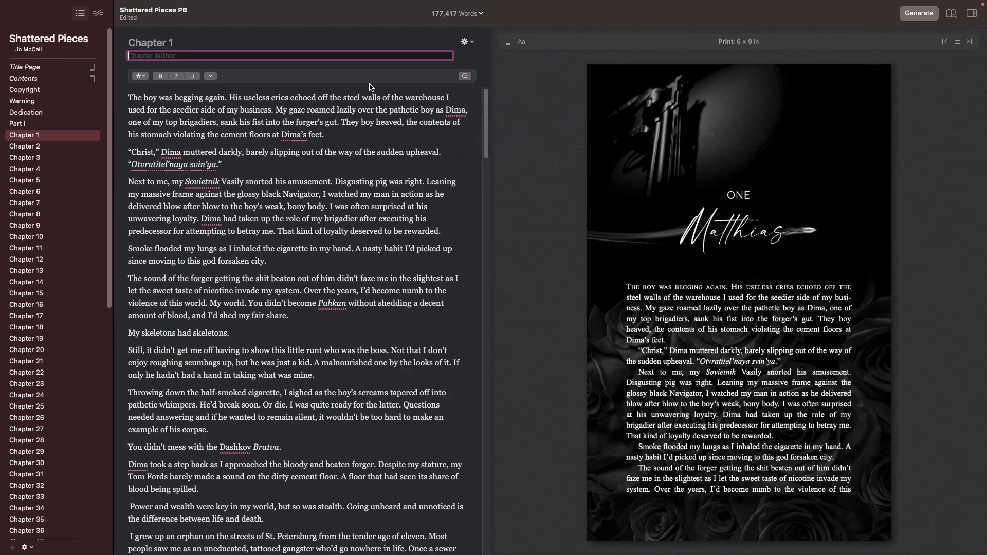
pyautogui.click(466, 40)
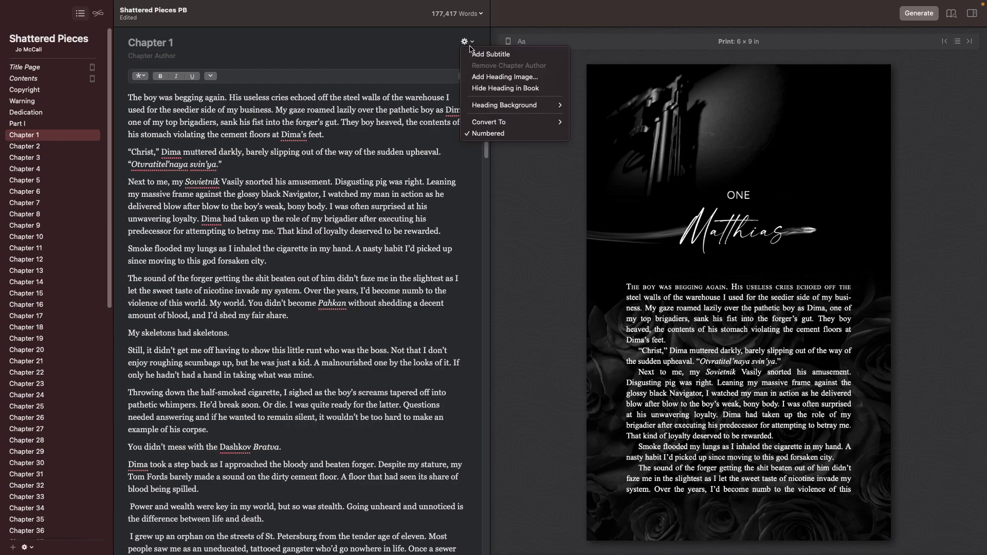
pyautogui.click(490, 89)
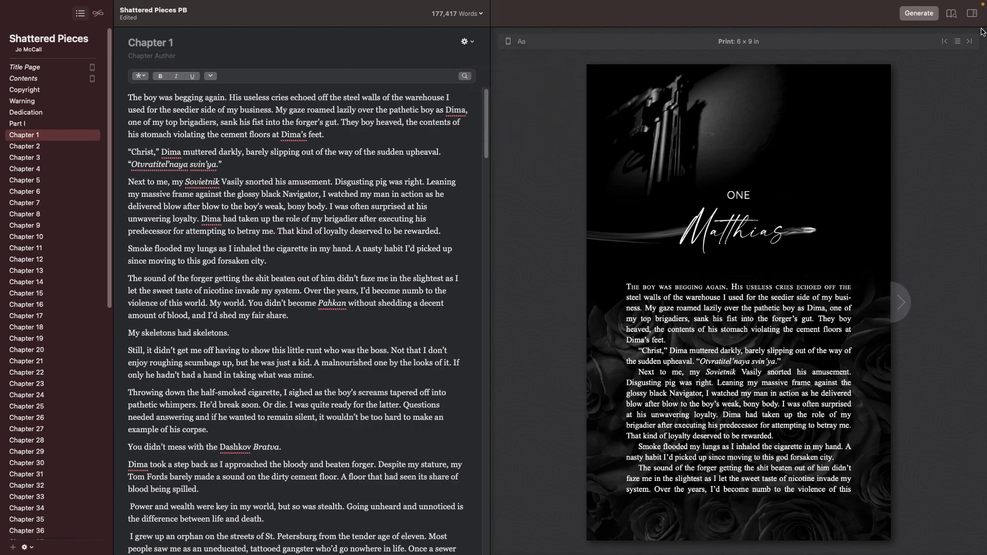
pyautogui.click(466, 41)
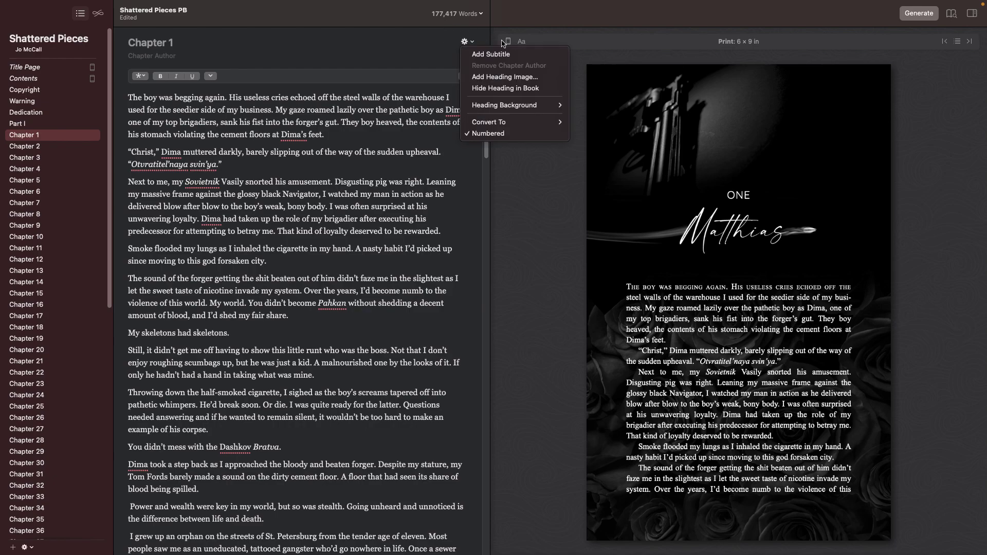
pyautogui.click(297, 90)
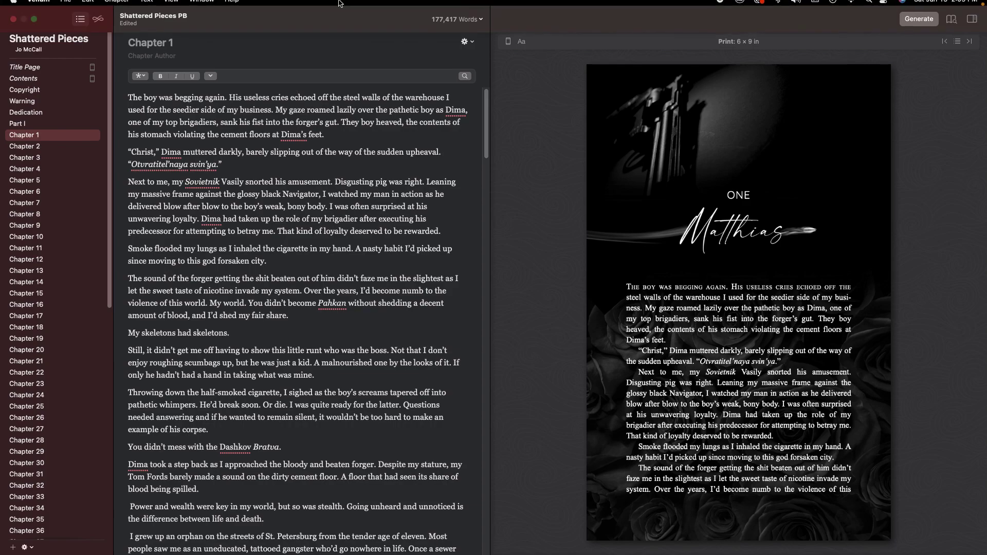
# Check the preview devices and switch the print preview to Proof mode for accurate positioning
pyautogui.click(508, 41)
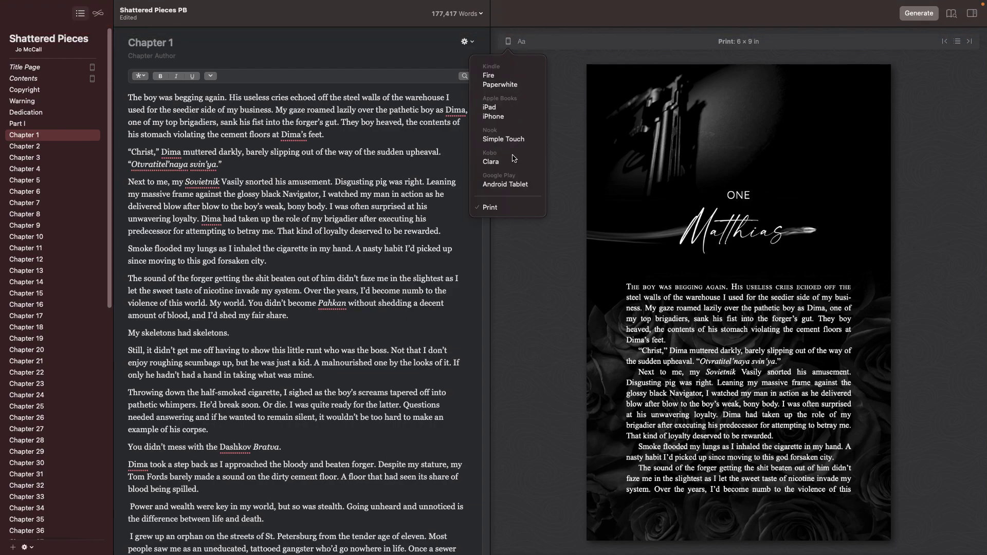
pyautogui.click(535, 38)
pyautogui.click(523, 42)
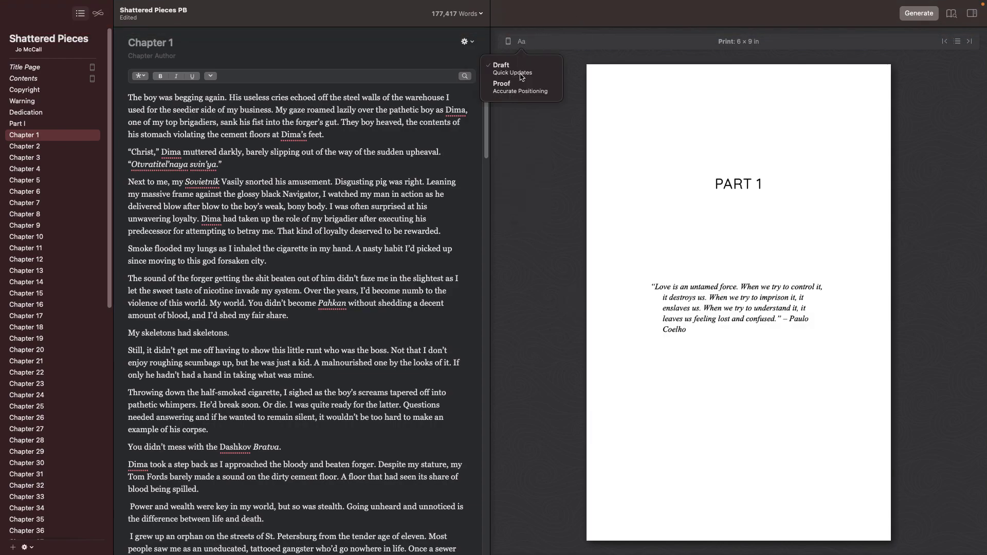
pyautogui.click(519, 87)
pyautogui.click(521, 41)
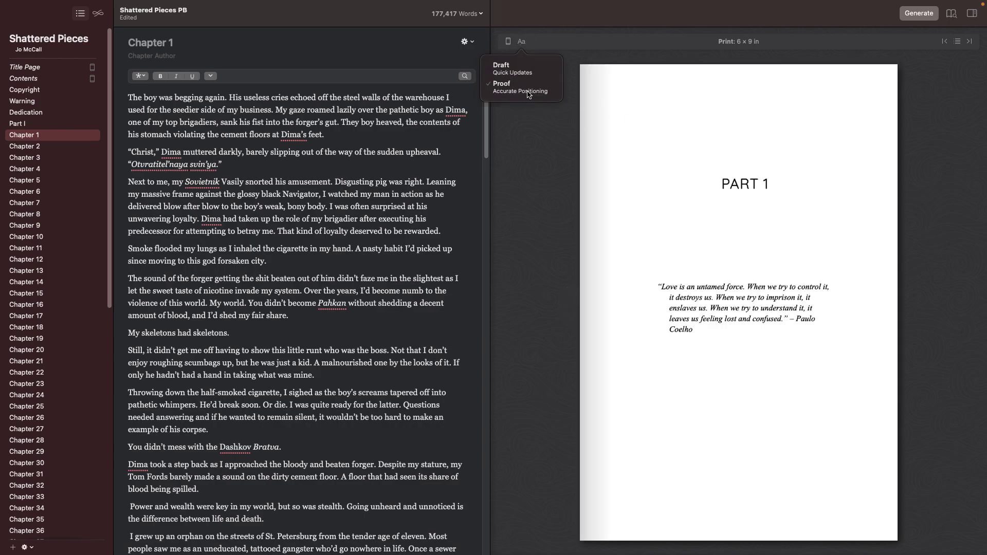
# Preview the book on Kindle Fire, trying the black and white page colours before choosing sepia
pyautogui.click(506, 40)
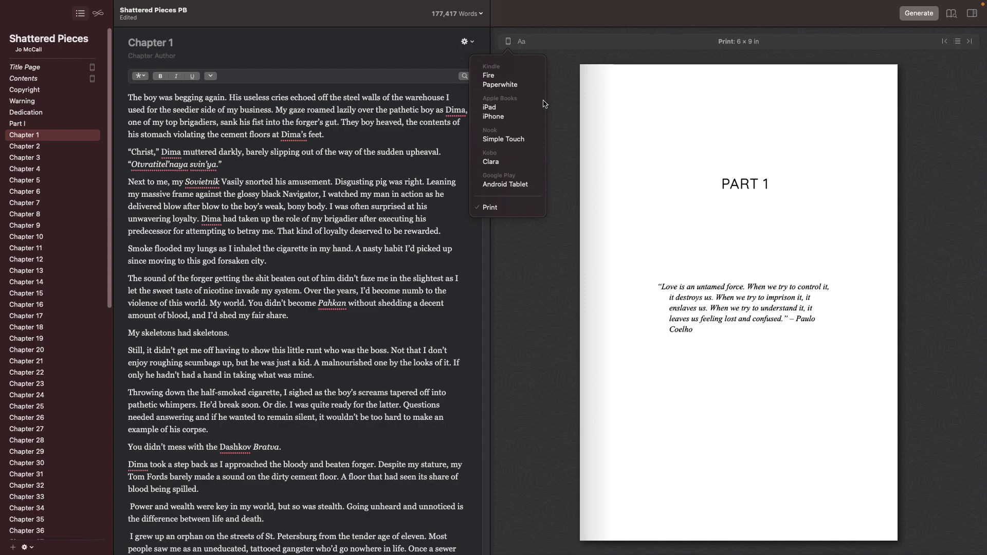
pyautogui.click(505, 76)
pyautogui.click(522, 41)
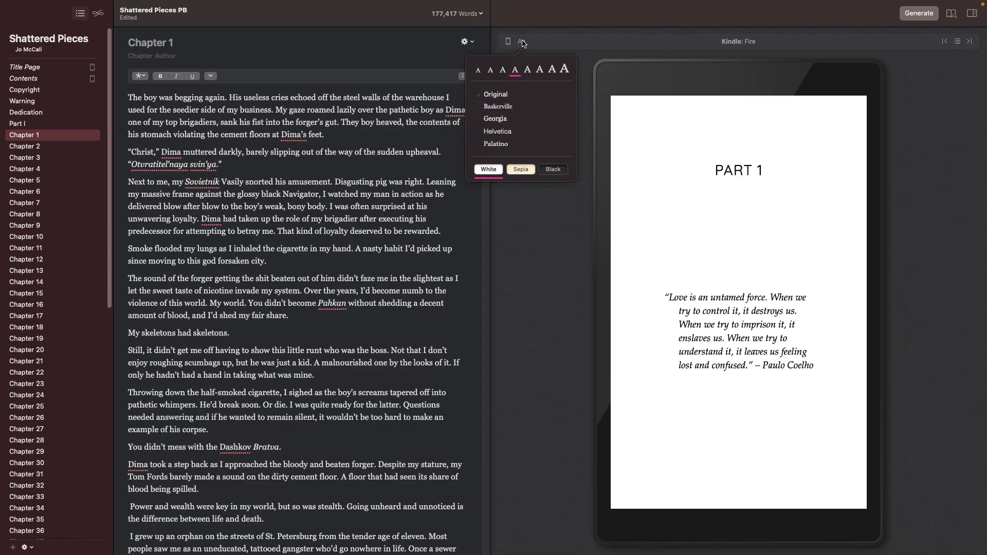
pyautogui.click(512, 170)
pyautogui.click(552, 170)
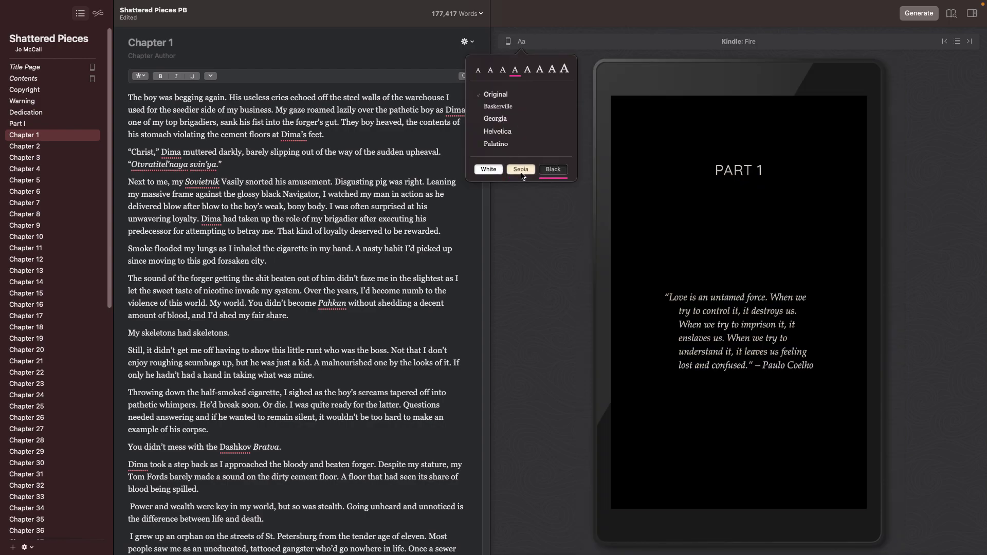
pyautogui.click(489, 169)
pyautogui.click(521, 169)
pyautogui.click(582, 177)
pyautogui.click(600, 303)
pyautogui.click(600, 303)
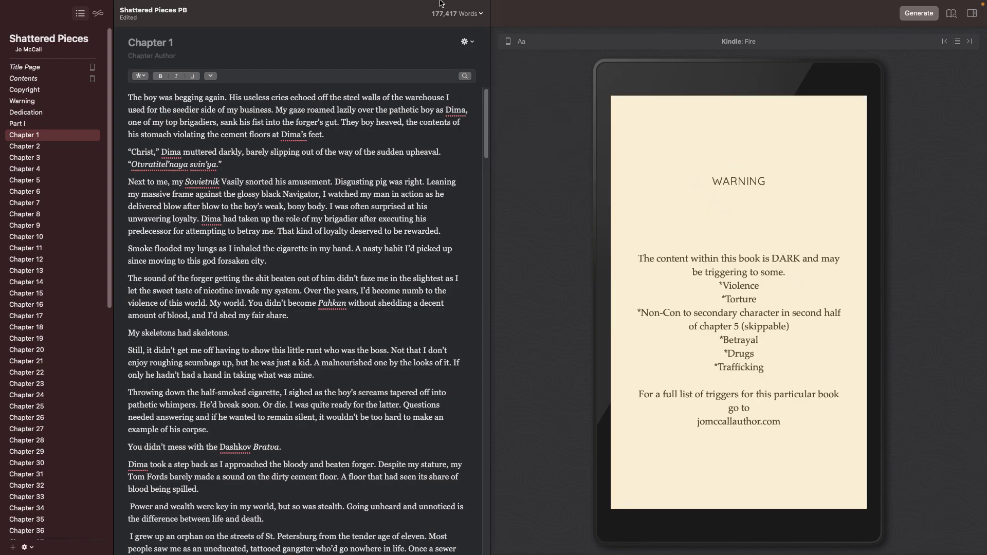
# Switch to the Mr. Almost PB book, open the recent file Hunted by Them.vellum and go to Chapter 1
pyautogui.moveTo(441, 4)
pyautogui.moveTo(346, 547)
pyautogui.click(429, 516)
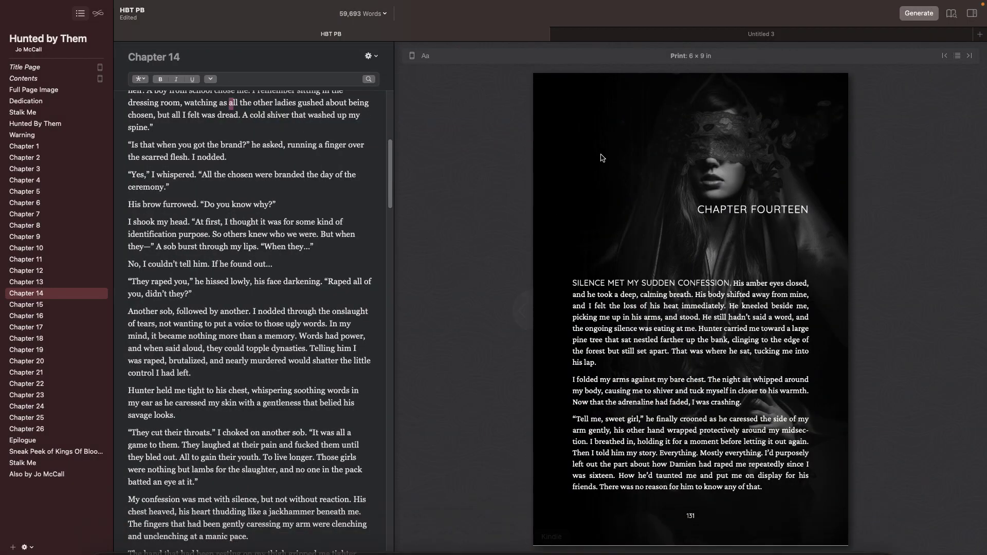
pyautogui.moveTo(782, 553)
pyautogui.click(790, 523)
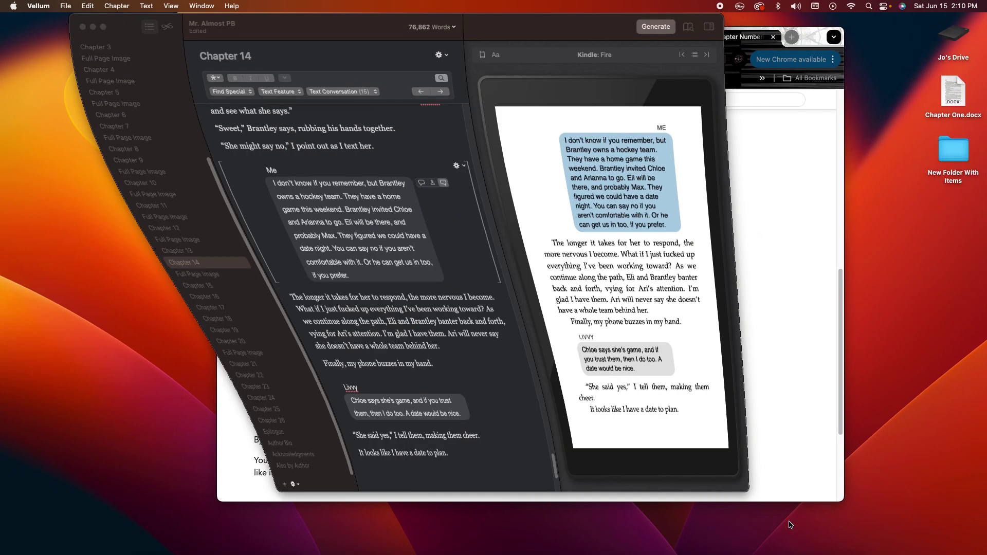
pyautogui.click(65, 6)
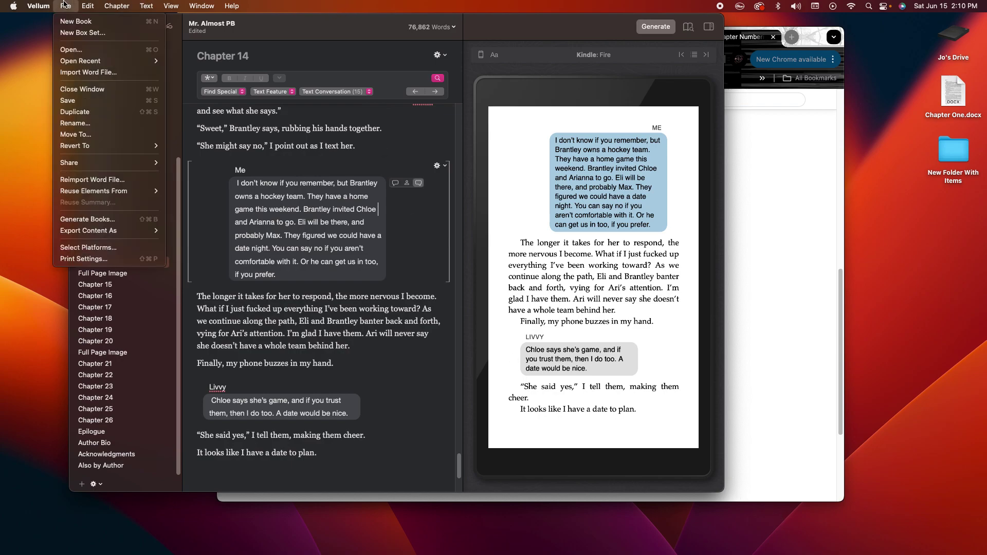
pyautogui.moveTo(83, 63)
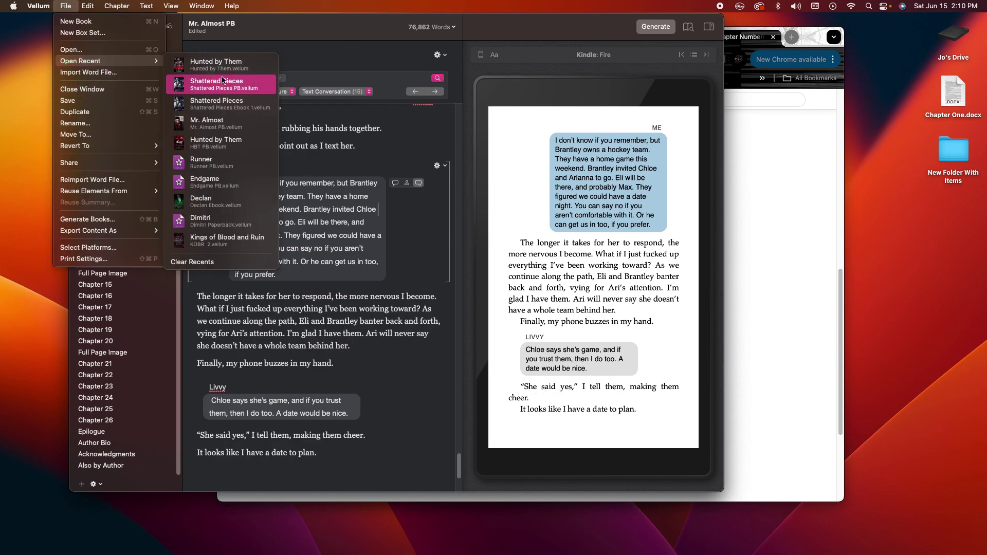
pyautogui.press('Escape')
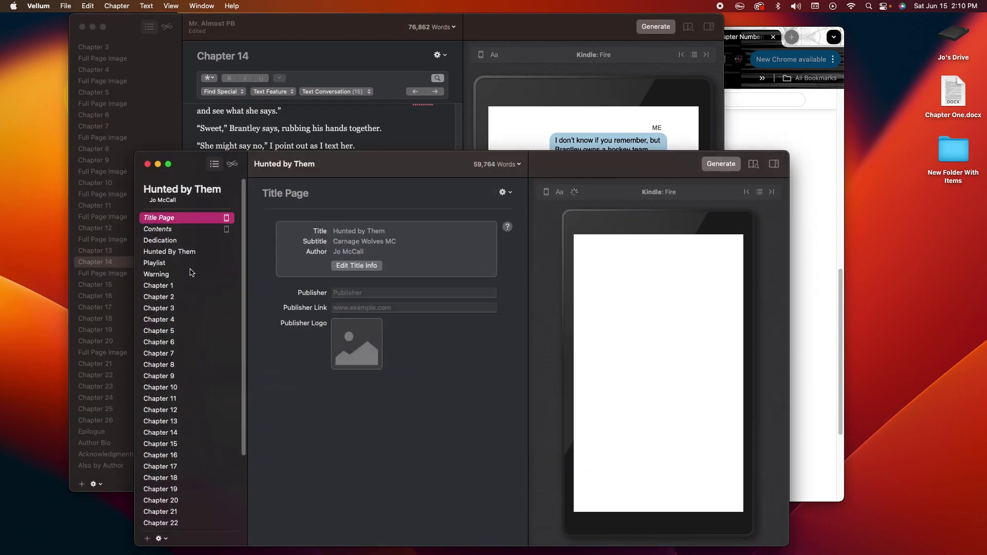
pyautogui.click(170, 285)
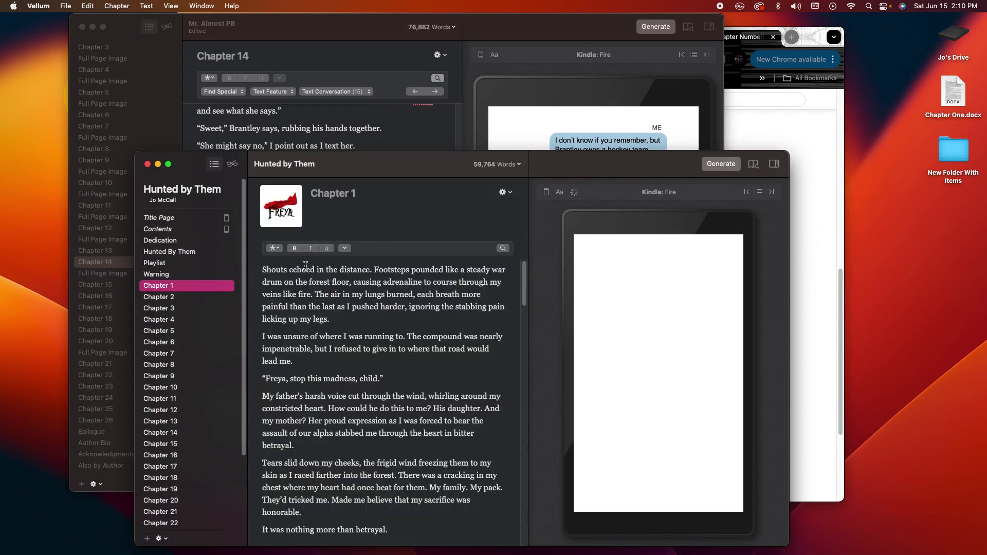
# Set the Kindle Fire preview's page colour to black and check Chapter One's heading image against it
pyautogui.click(548, 194)
pyautogui.click(559, 192)
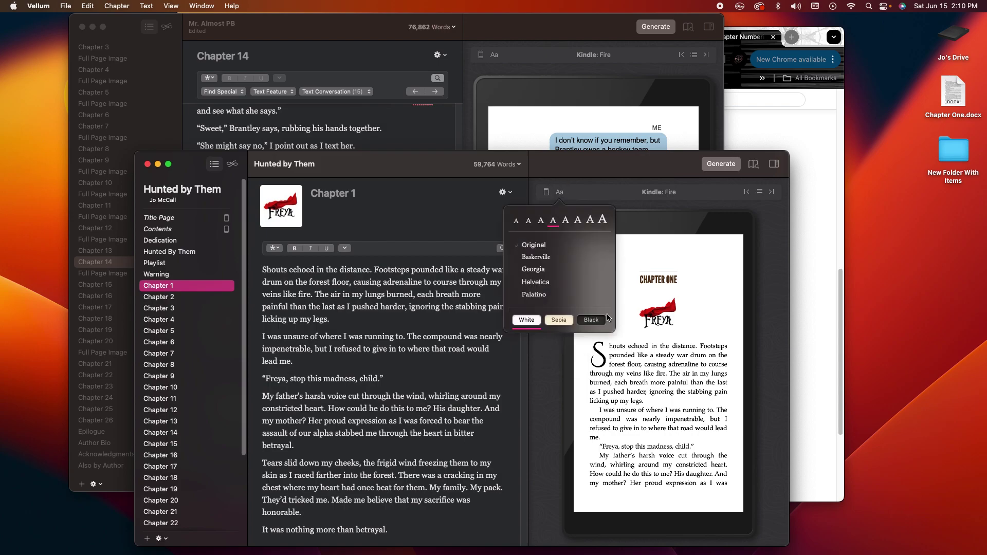
pyautogui.click(591, 320)
pyautogui.moveTo(736, 301)
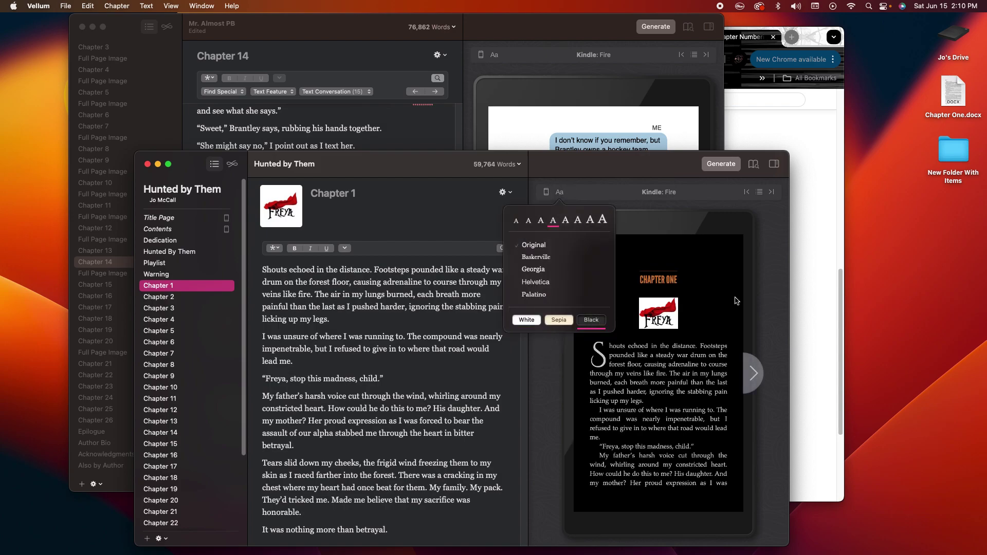
pyautogui.click(752, 373)
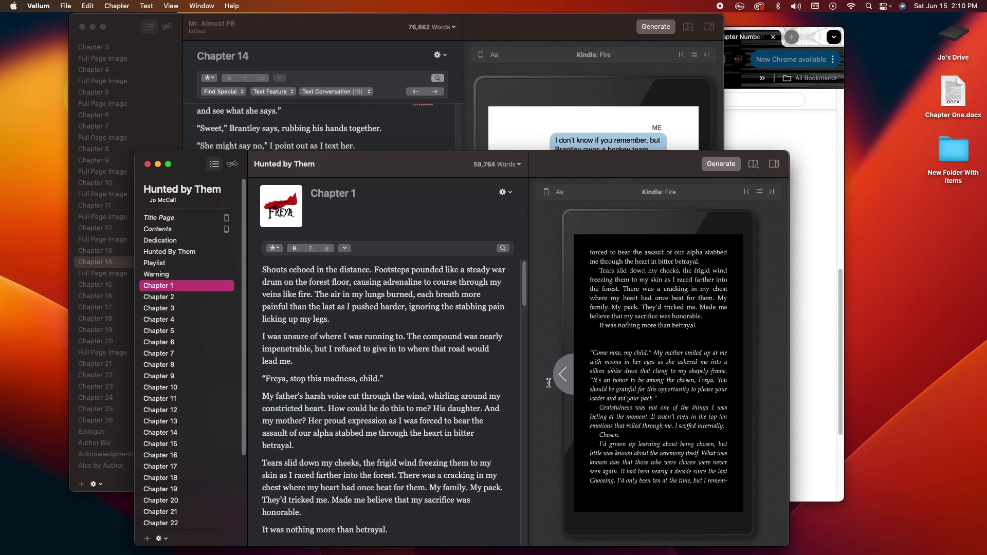
pyautogui.click(560, 376)
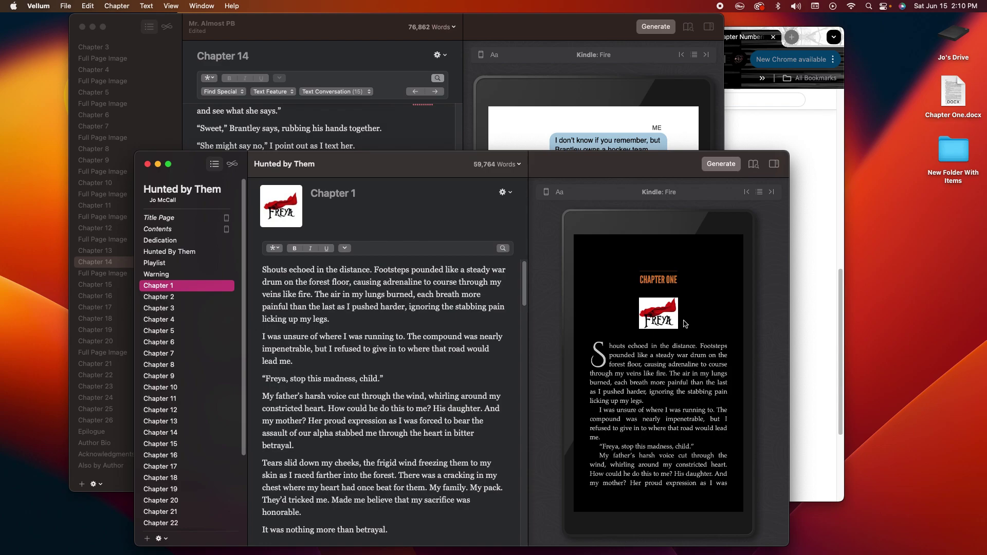
# Examine the Chapter 8 heading and nearby pages in the Mr. Almost PB preview, and return to Hunted by Them
pyautogui.click(432, 136)
pyautogui.click(121, 149)
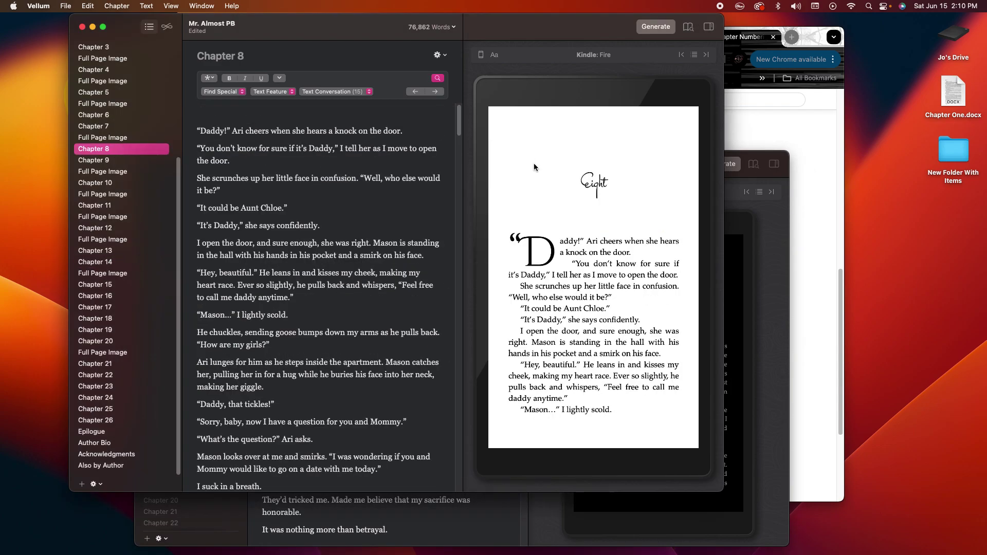
pyautogui.click(128, 106)
pyautogui.click(120, 117)
pyautogui.click(113, 147)
pyautogui.click(481, 55)
pyautogui.click(584, 96)
pyautogui.click(753, 258)
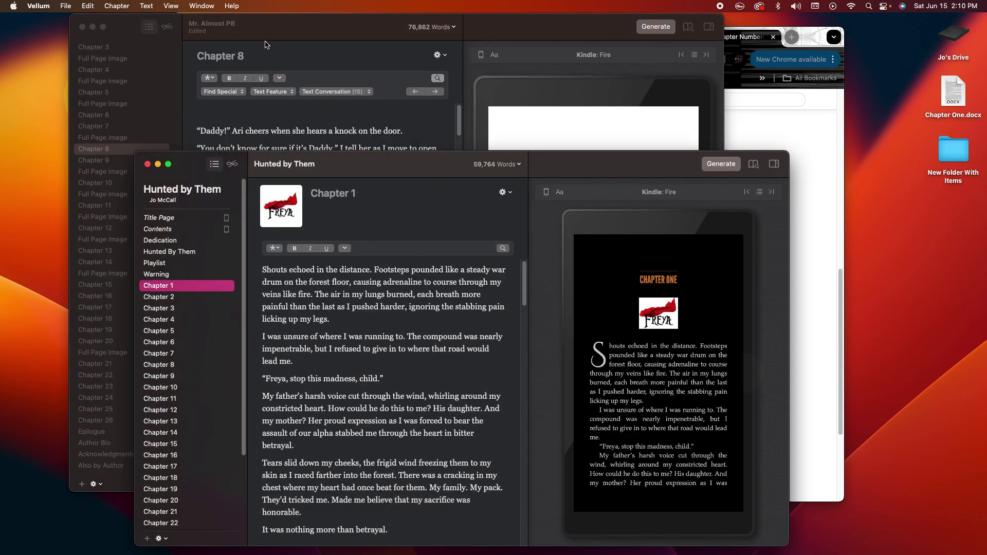
# Open the recent file Declan Ebook.vellum and select the Declan name image at the start of Chapter 16
pyautogui.click(66, 5)
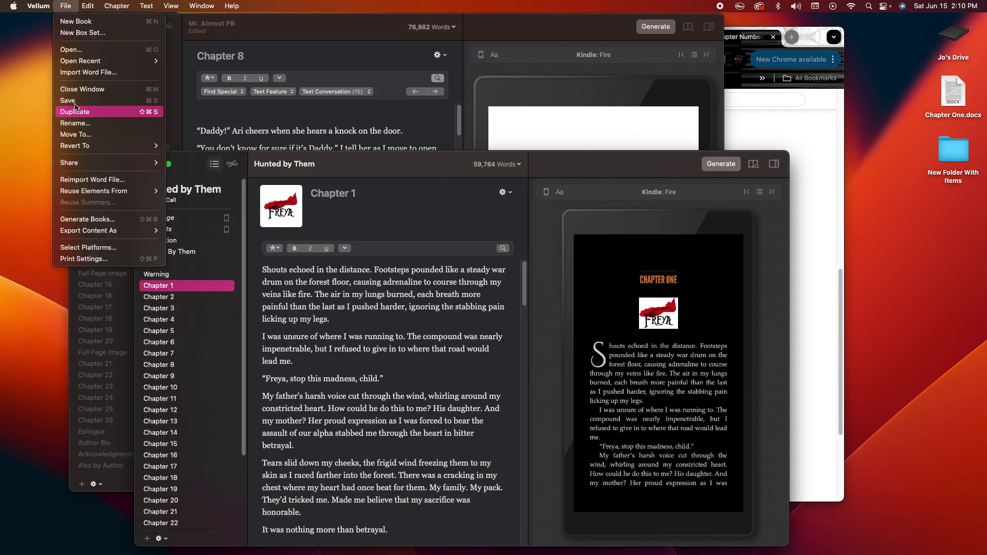
pyautogui.moveTo(108, 60)
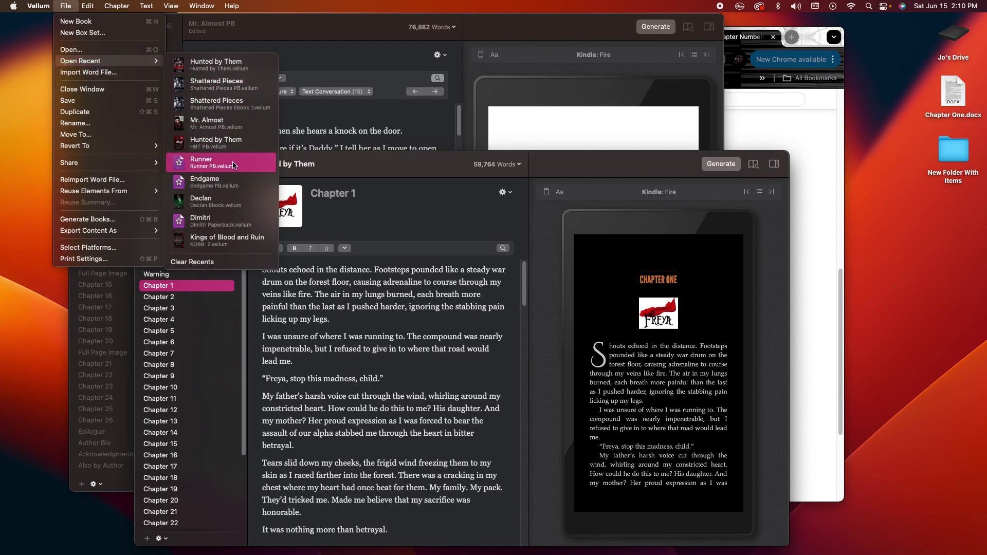
pyautogui.click(210, 201)
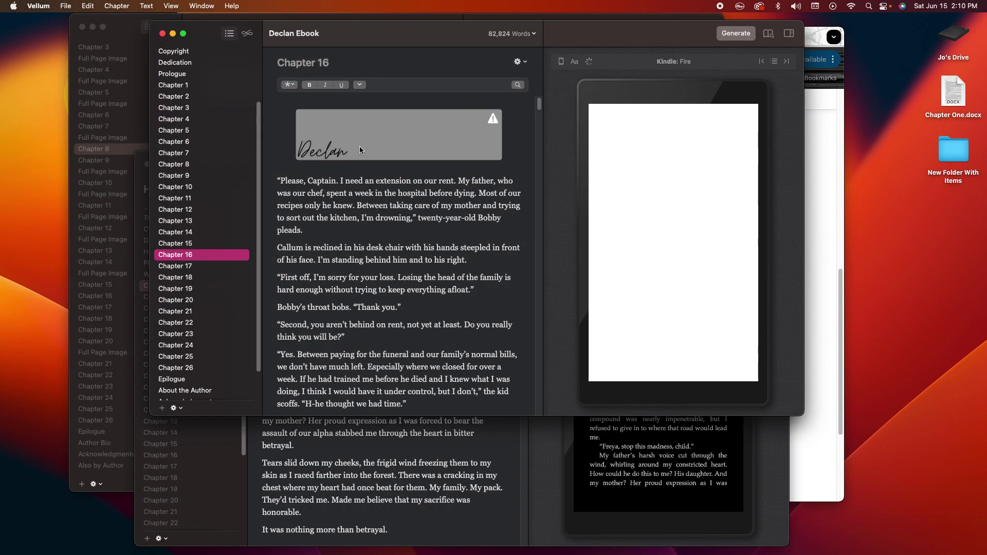
pyautogui.click(332, 141)
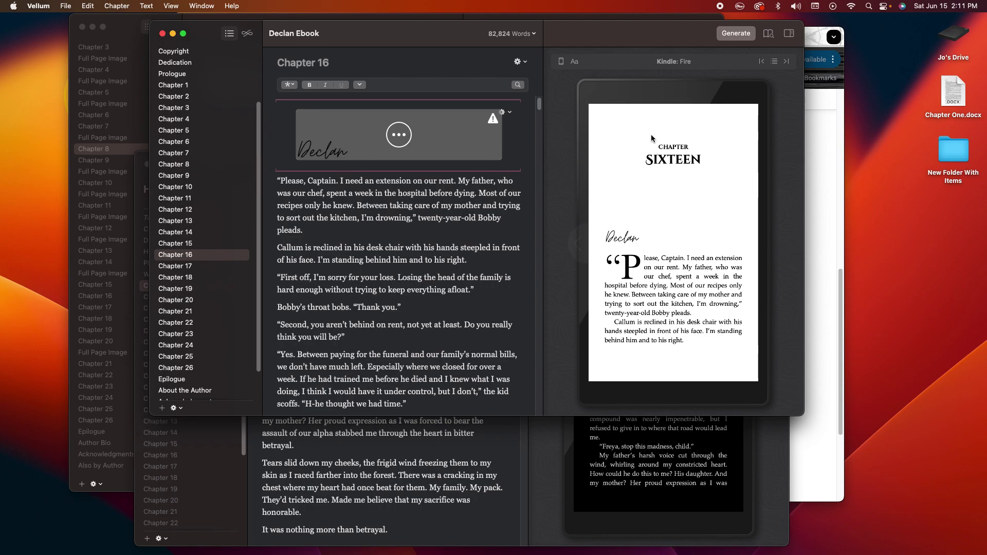
# Set the Kindle Fire preview's page colour to black and check the Declan image against it
pyautogui.click(573, 62)
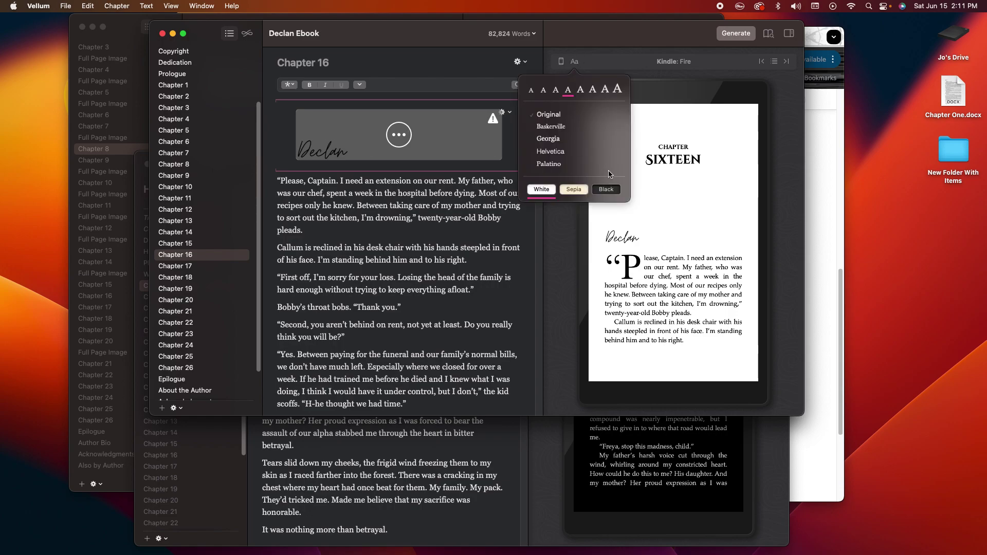
pyautogui.click(606, 189)
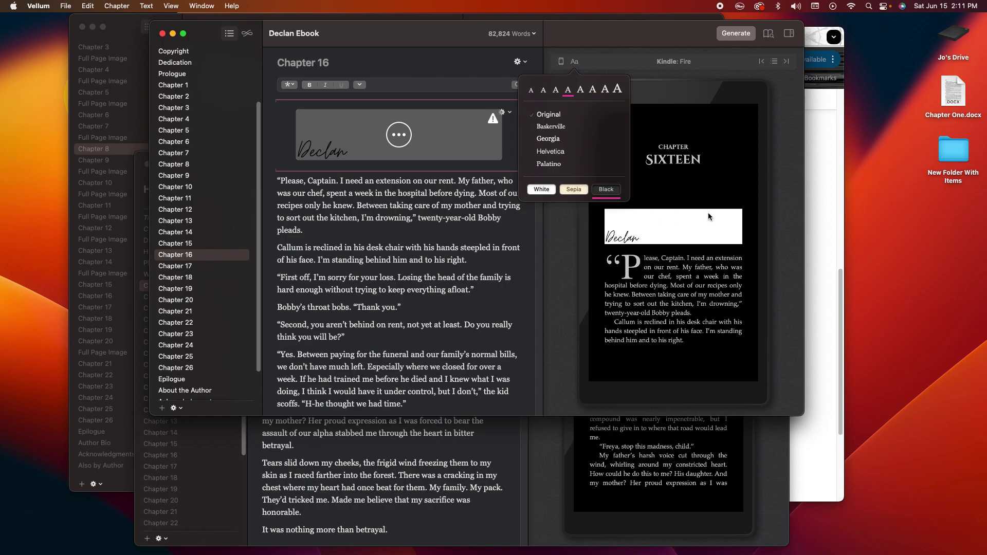
pyautogui.click(678, 191)
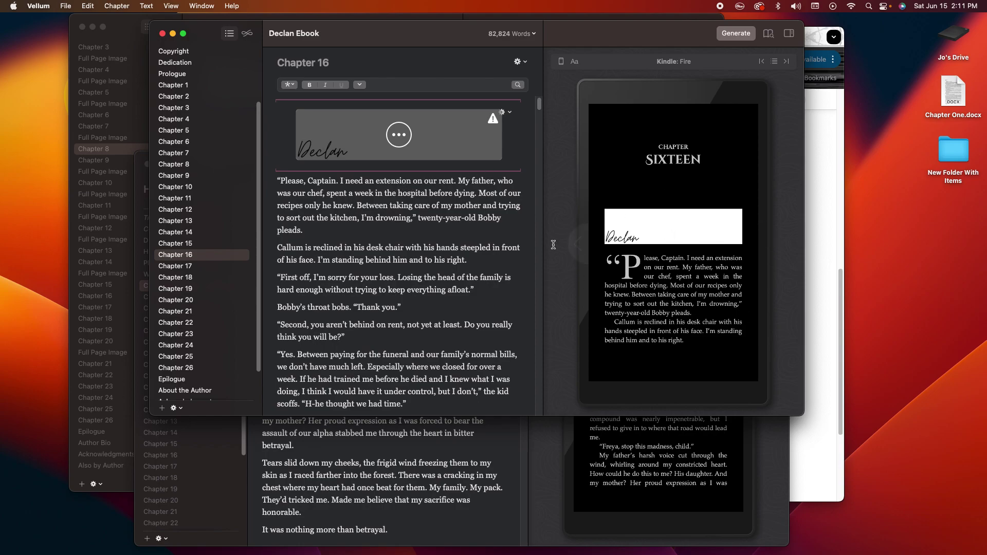
# Close the Declan Ebook and Hunted by Them books, and switch the Mr. Almost PB preview to Print
pyautogui.click(162, 34)
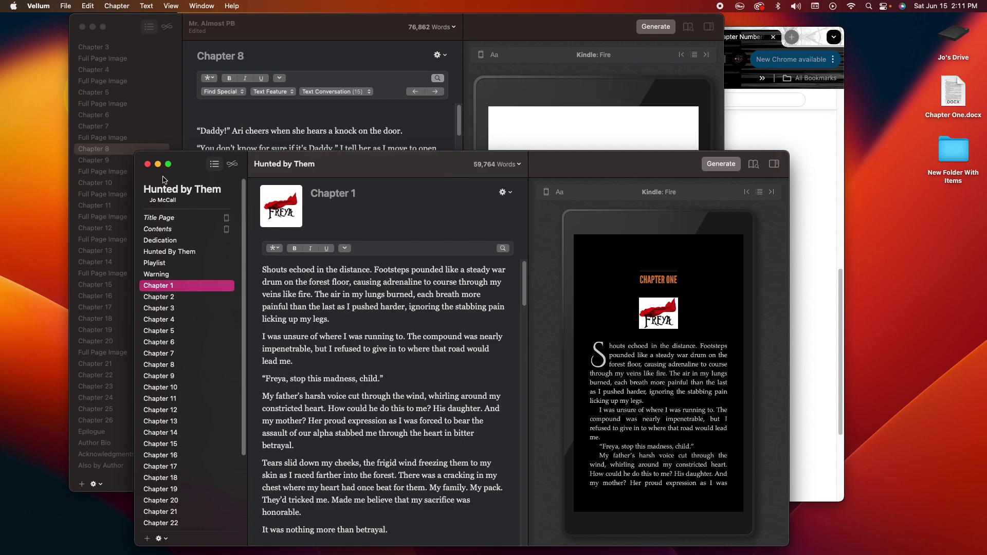
pyautogui.click(147, 164)
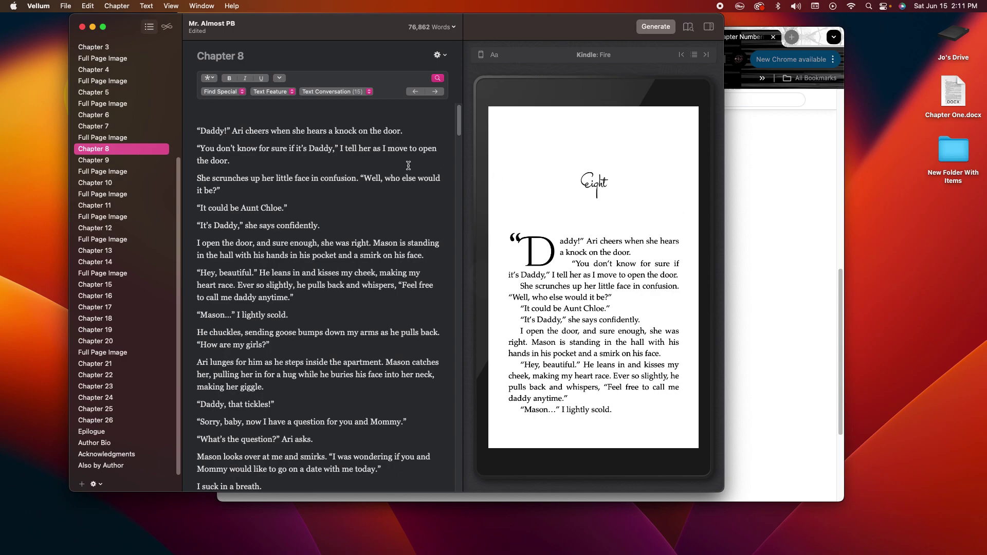
pyautogui.click(481, 55)
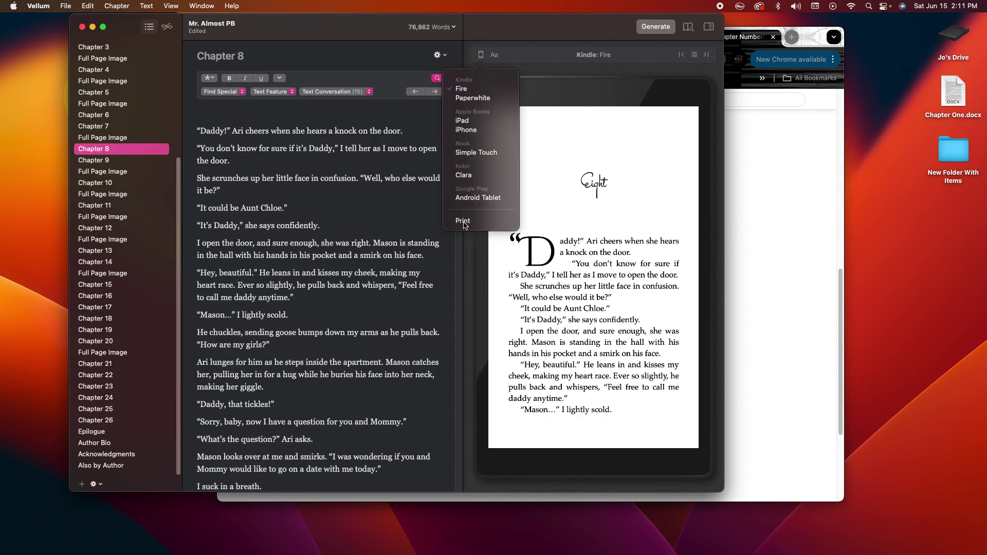
pyautogui.click(463, 227)
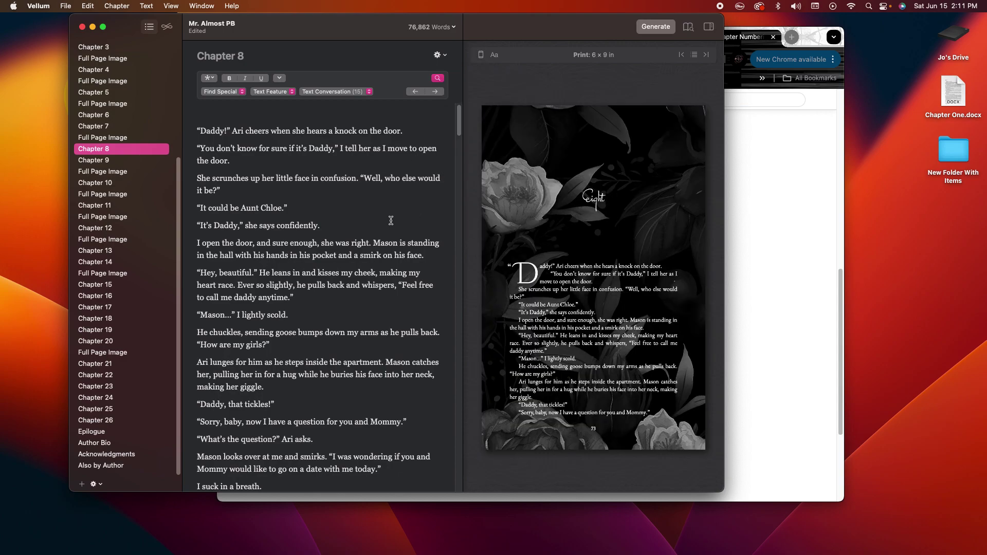
# Check the backgrounds of Chapters 9 and 17 in the print preview, and open Chapter 17's heading options
pyautogui.click(95, 161)
pyautogui.click(224, 110)
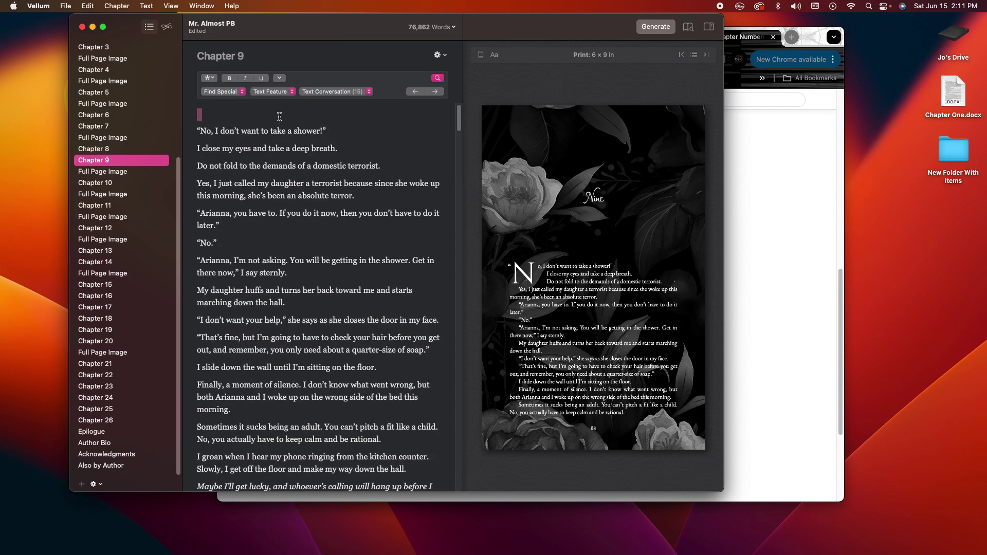
pyautogui.scroll(-15, 224, 404)
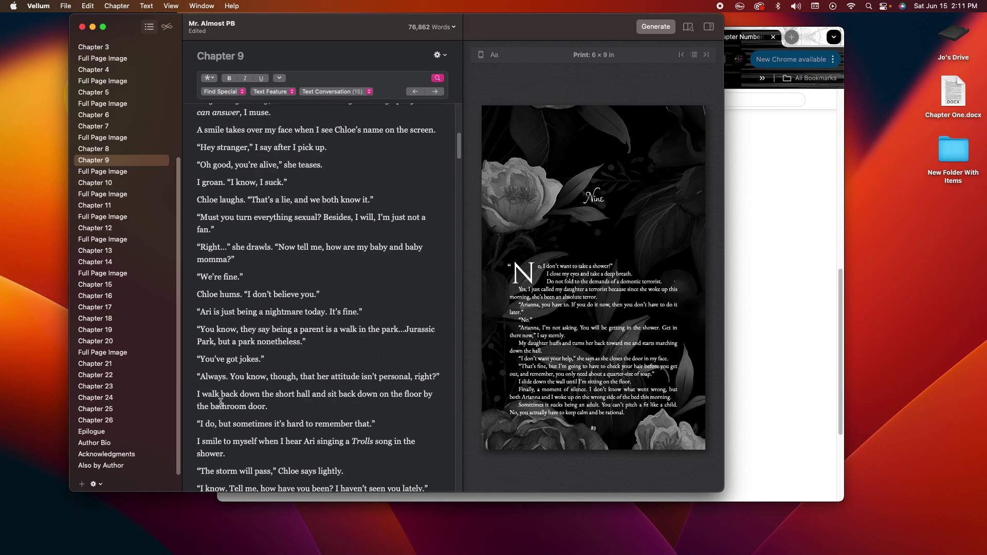
pyautogui.click(95, 307)
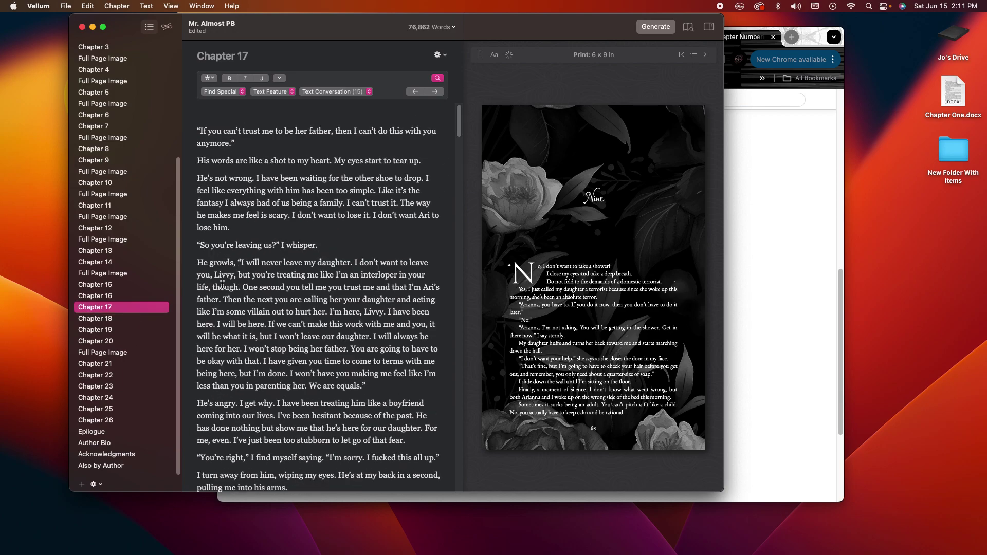
pyautogui.click(396, 134)
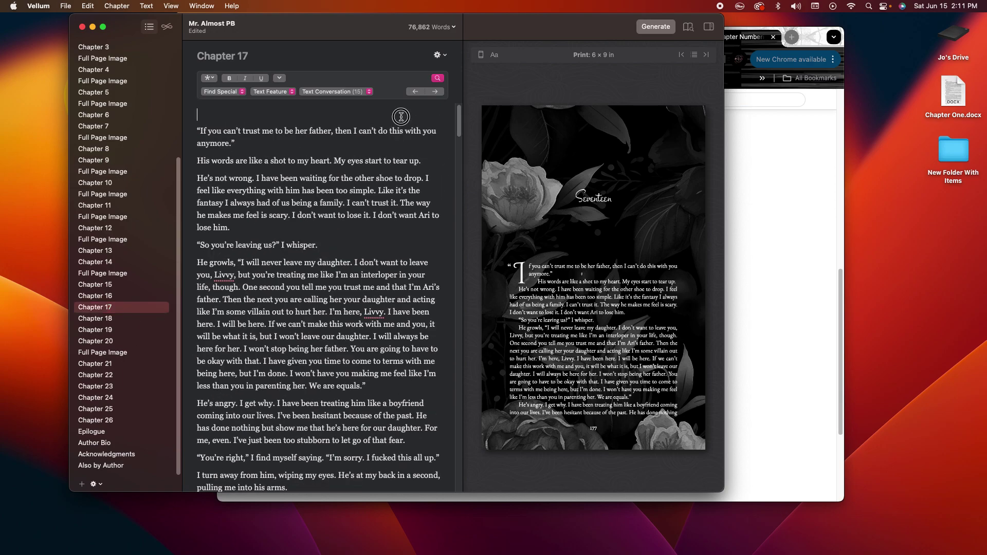
pyautogui.click(440, 55)
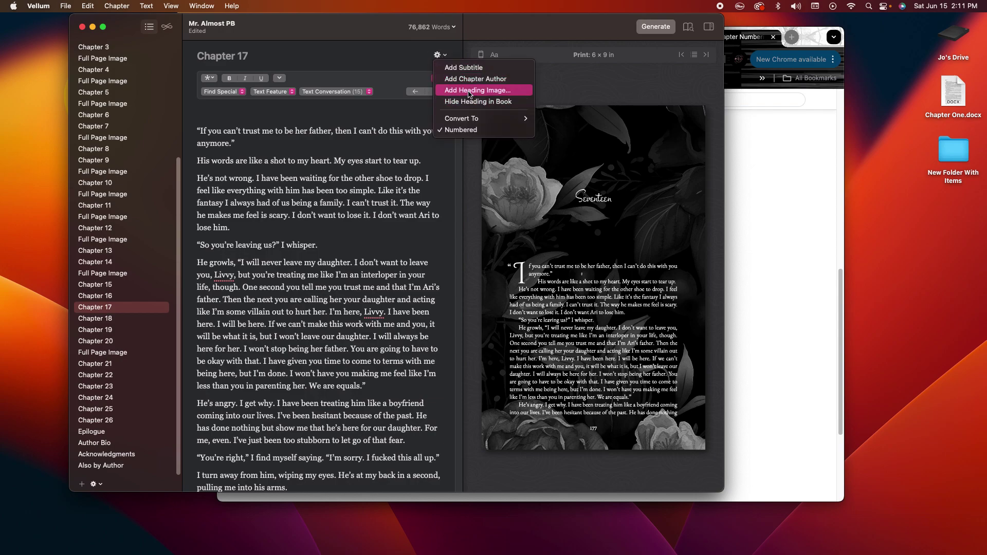
# Browse the Mr. Almost PB elements from Chapter 5 back to the Contents and forward to Chapter 1
pyautogui.click(116, 93)
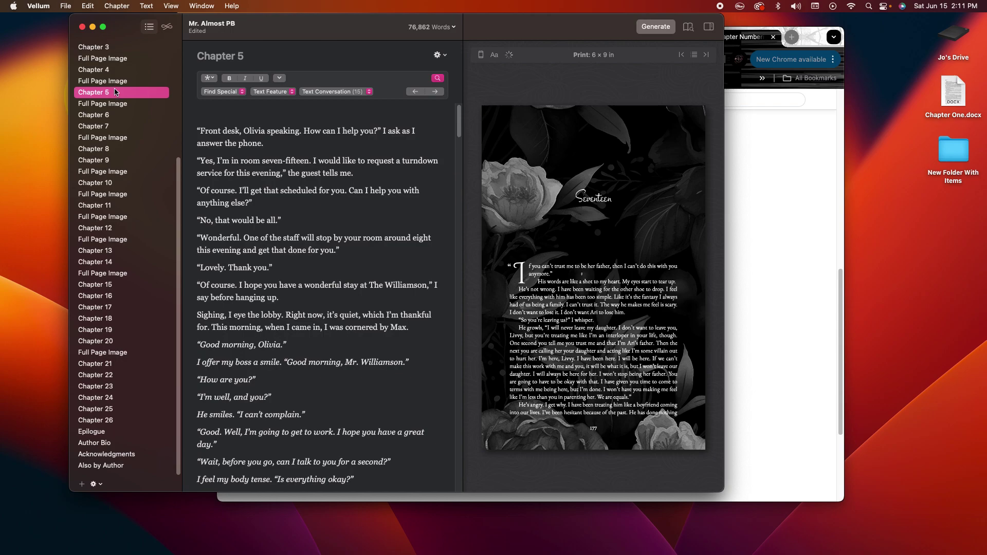
pyautogui.scroll(5, 102, 200)
pyautogui.click(120, 82)
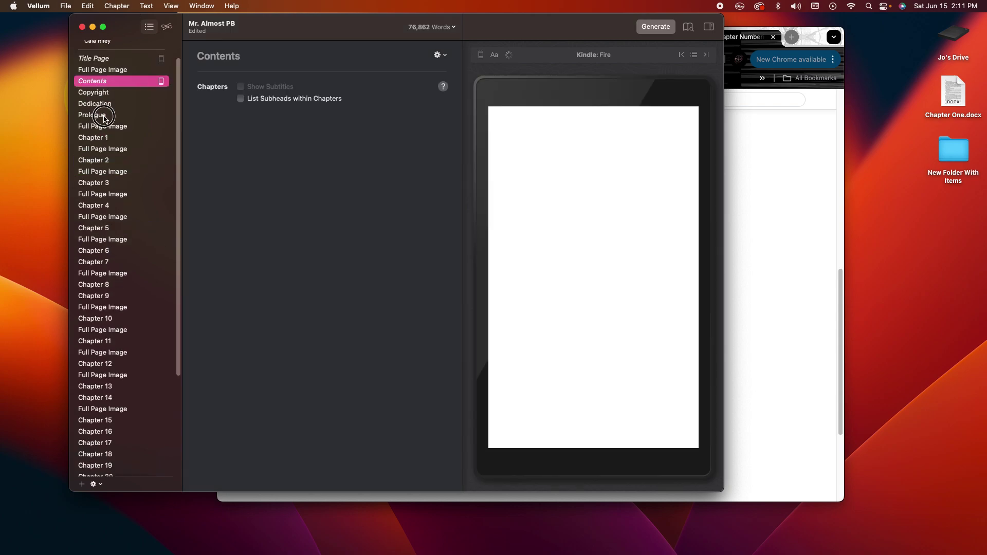
pyautogui.press('Down')
pyautogui.press('Down')
pyautogui.press('Down')
pyautogui.press('Down')
pyautogui.press('Down')
# Close Mr. Almost PB, reverting its changes, and bring up the HBT PB book window
pyautogui.click(82, 27)
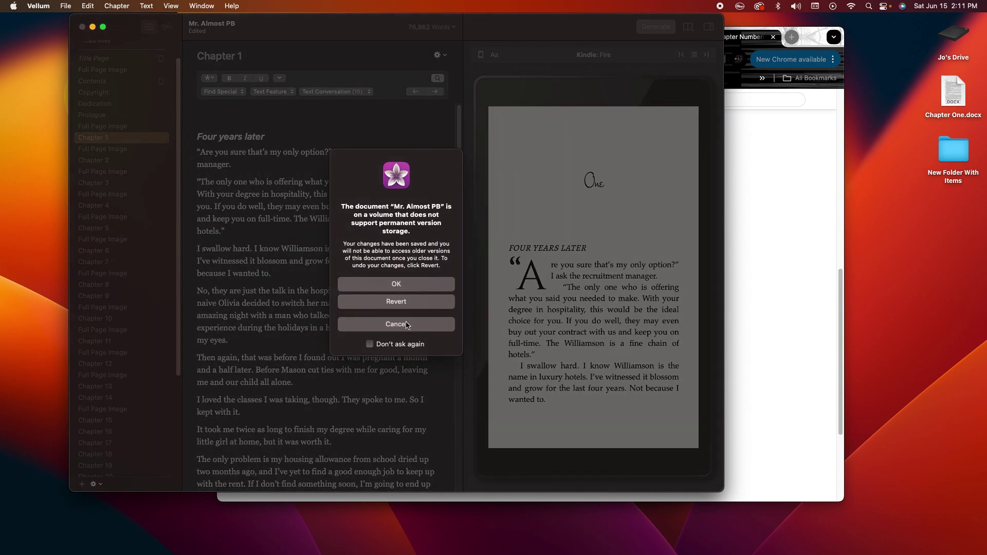
pyautogui.click(399, 300)
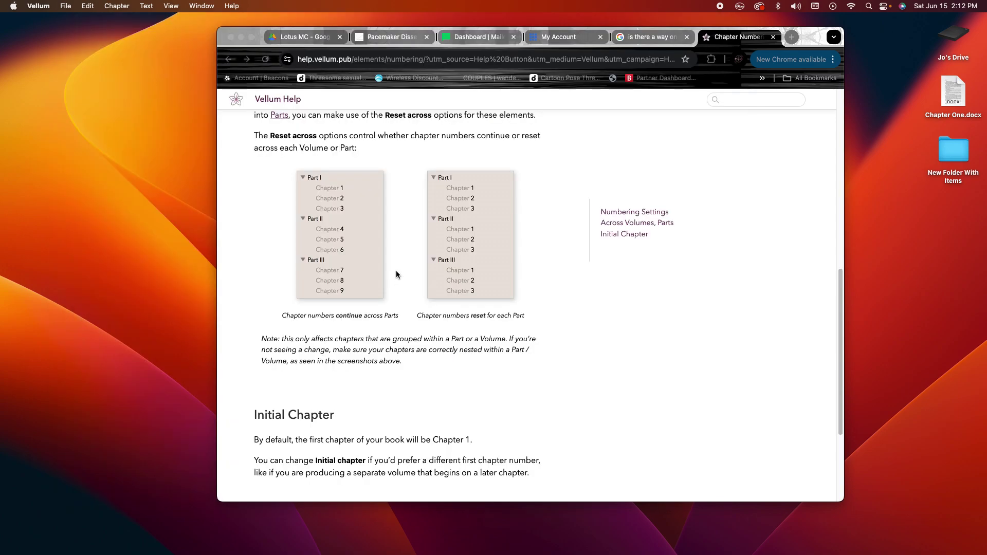
pyautogui.moveTo(321, 539)
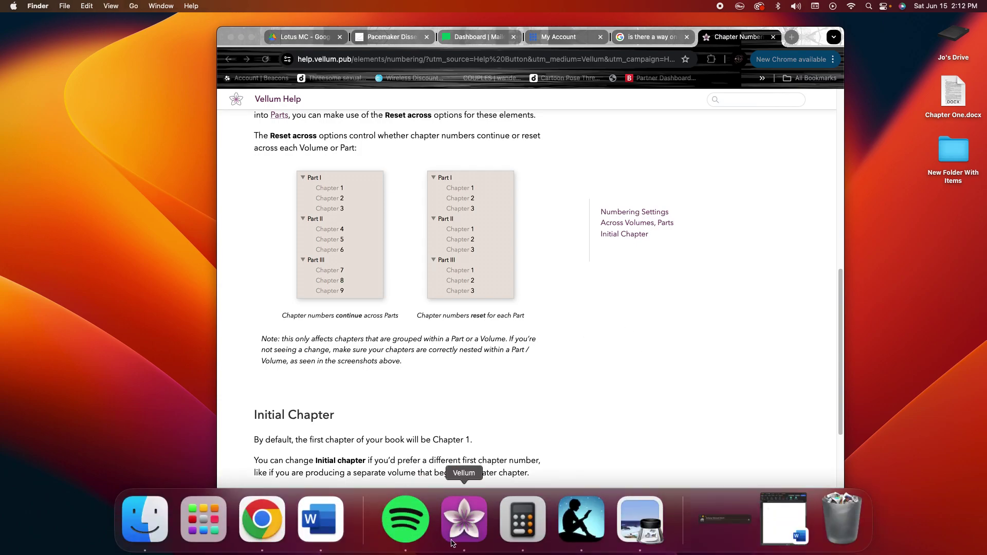
pyautogui.click(450, 543)
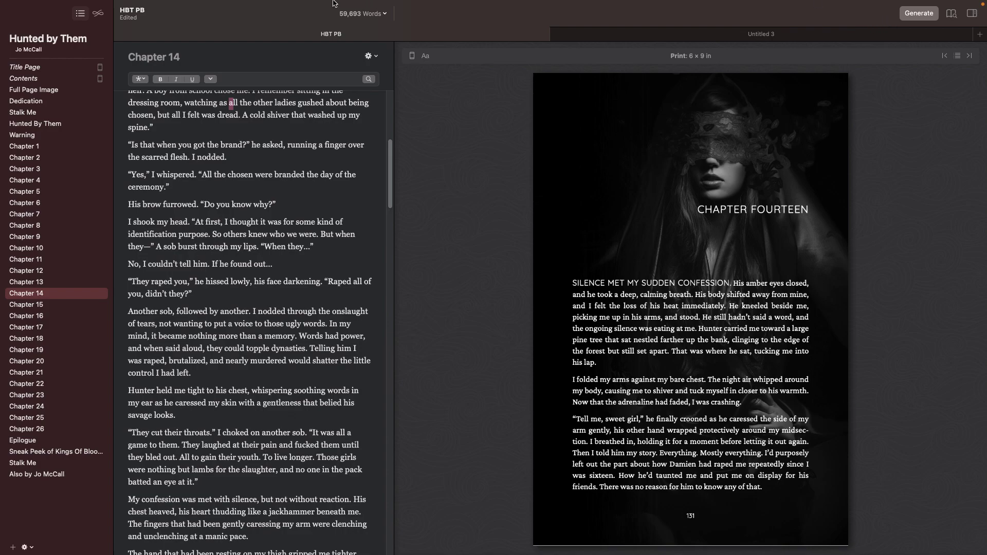
# Page through Chapter 4 in the HBT PB print preview and check the background of Chapter 11
pyautogui.moveTo(87, 5)
pyautogui.click(37, 184)
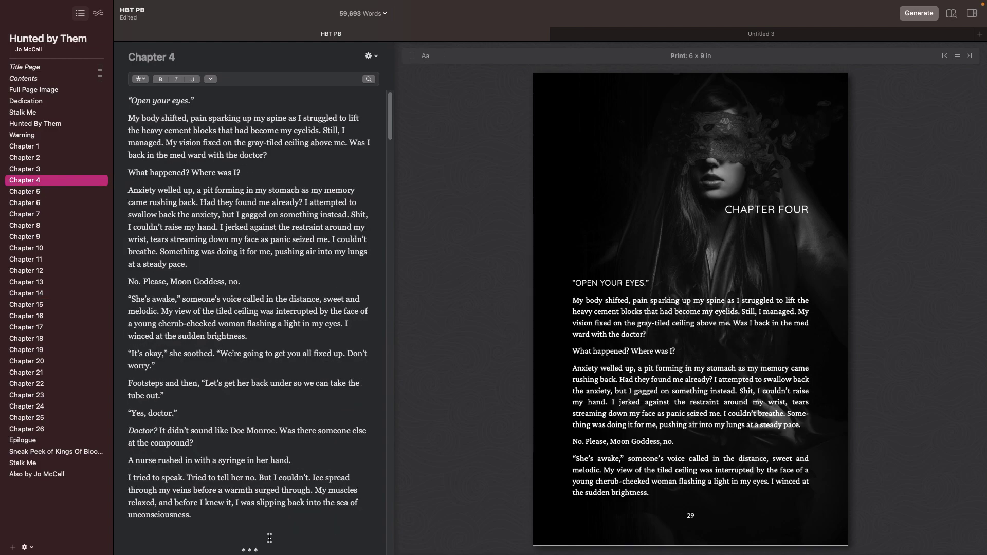
pyautogui.scroll(-3, 269, 538)
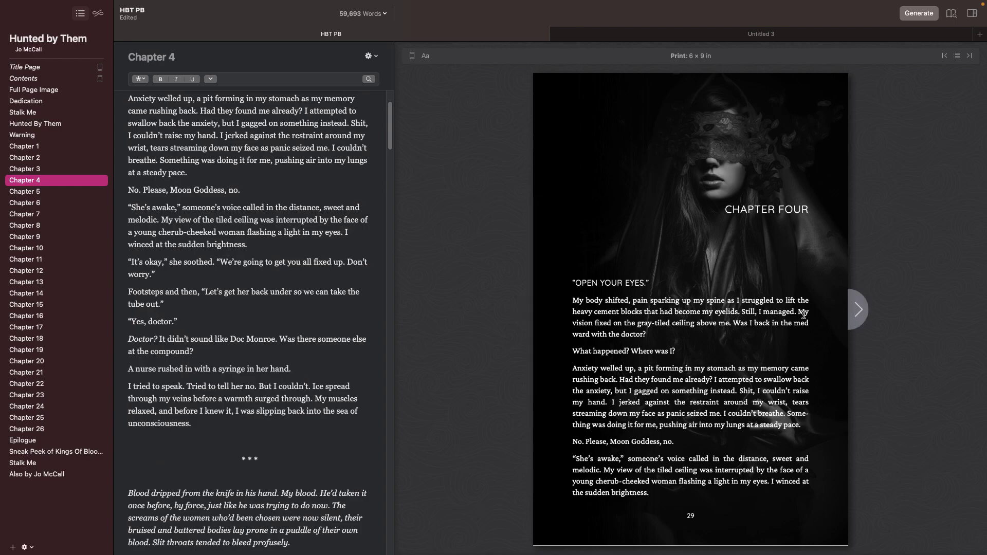
pyautogui.click(856, 302)
pyautogui.click(855, 306)
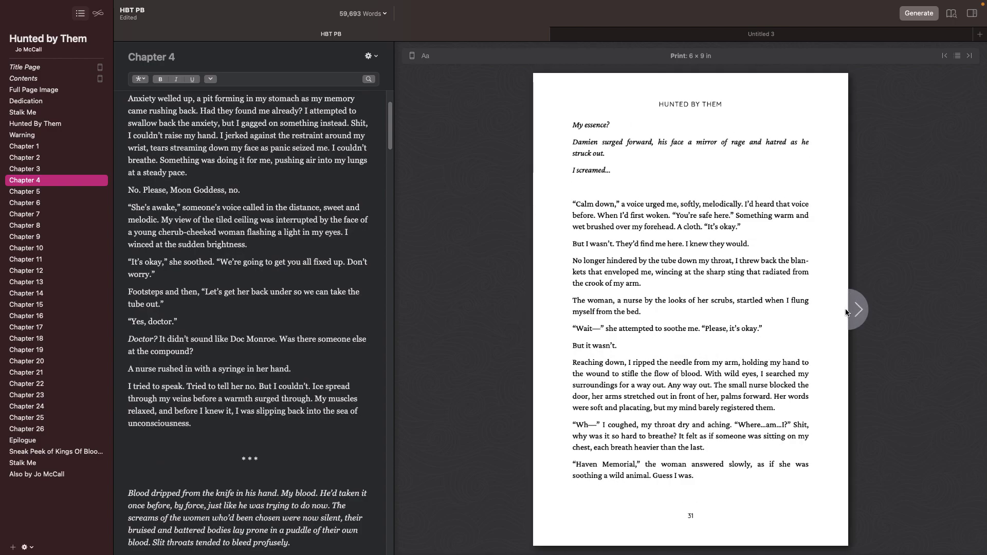
pyautogui.click(848, 311)
pyautogui.click(850, 307)
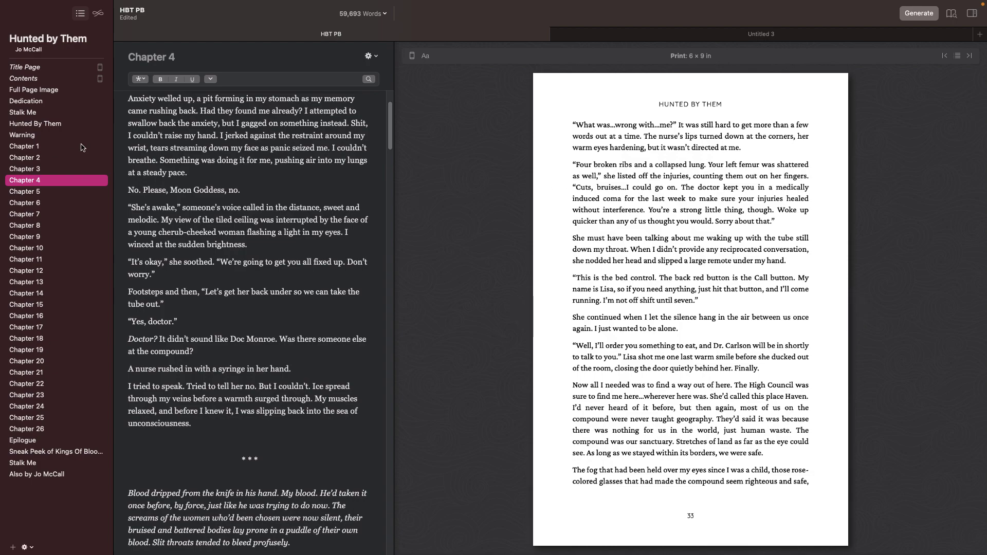
pyautogui.click(41, 259)
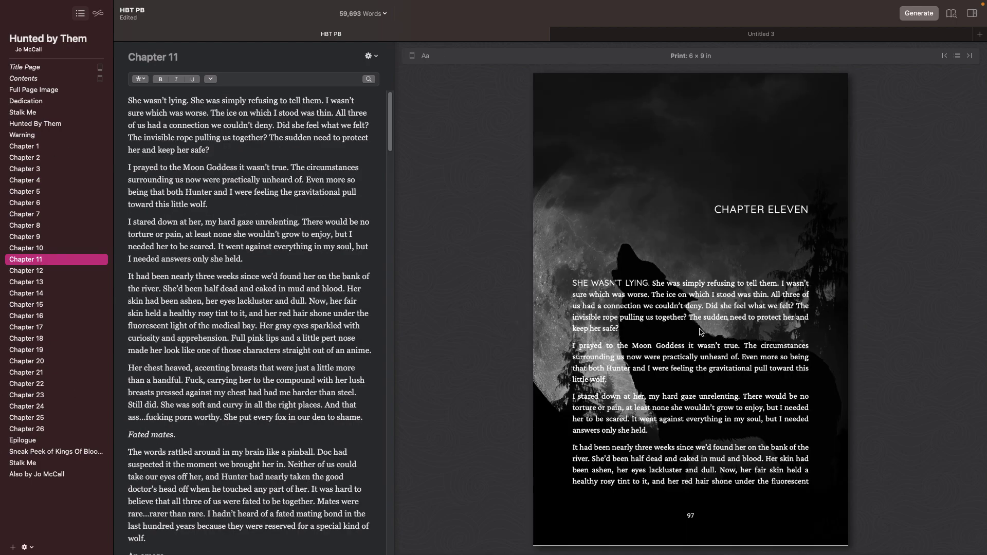
# View the Hunted by Them ebook cover and the book styles, and open the Generate settings without generating anything
pyautogui.click(53, 43)
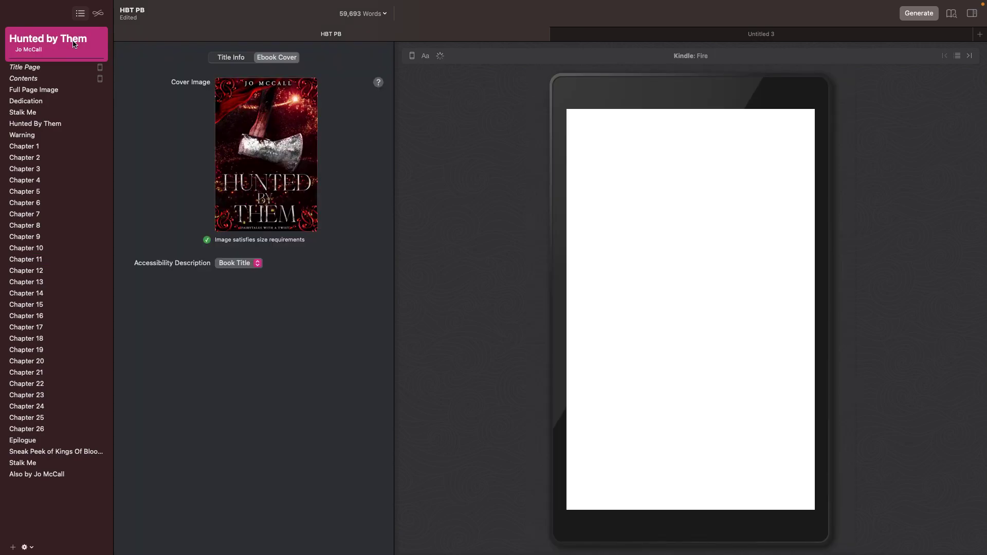
pyautogui.click(100, 15)
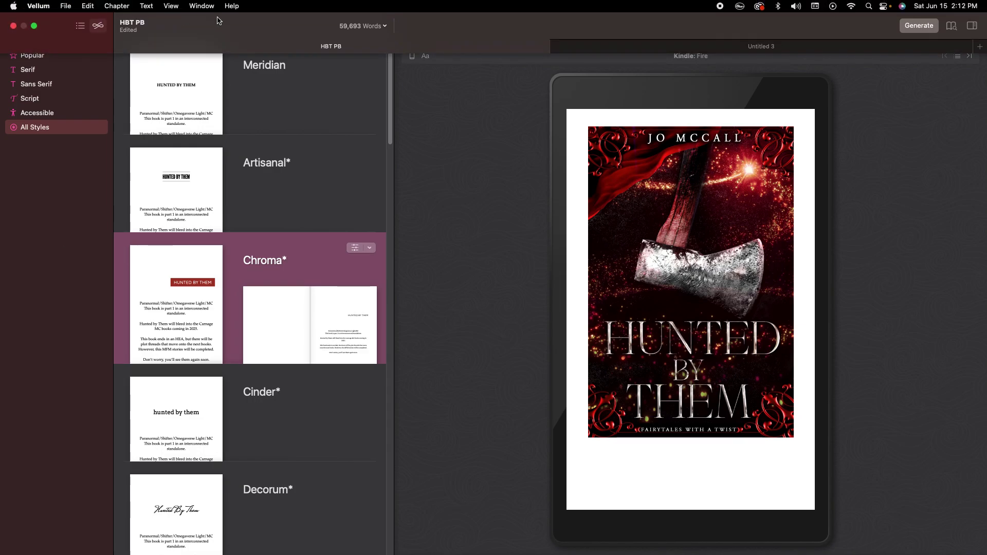
pyautogui.click(912, 26)
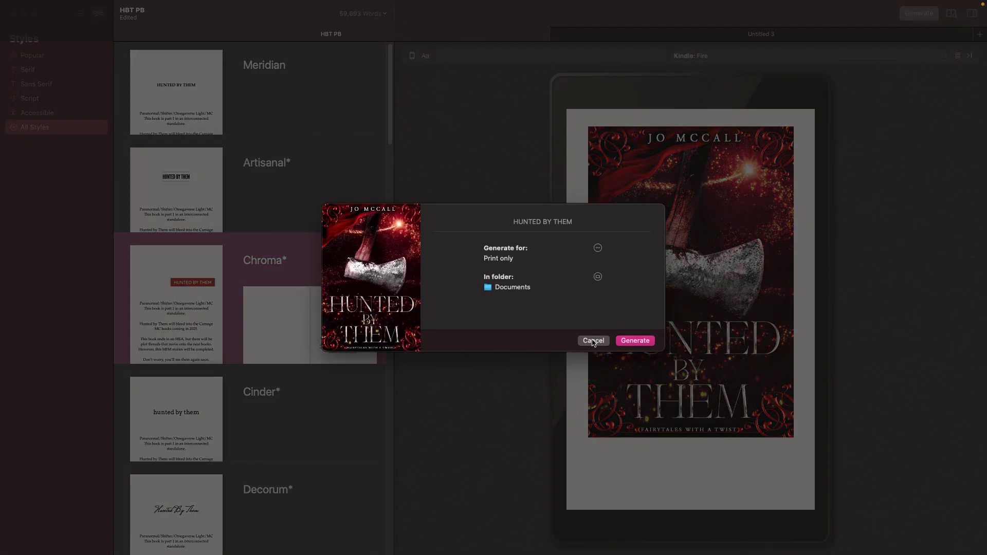
pyautogui.click(593, 341)
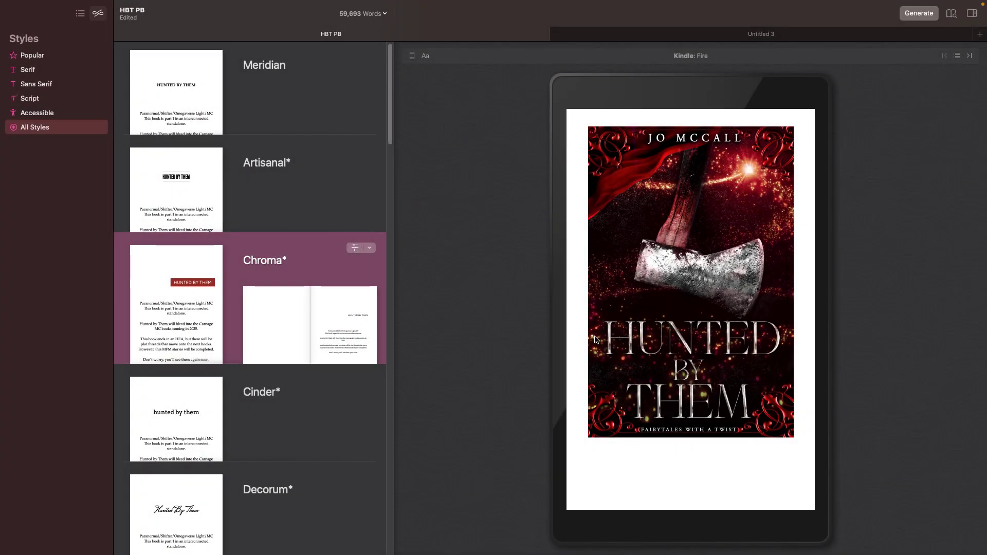